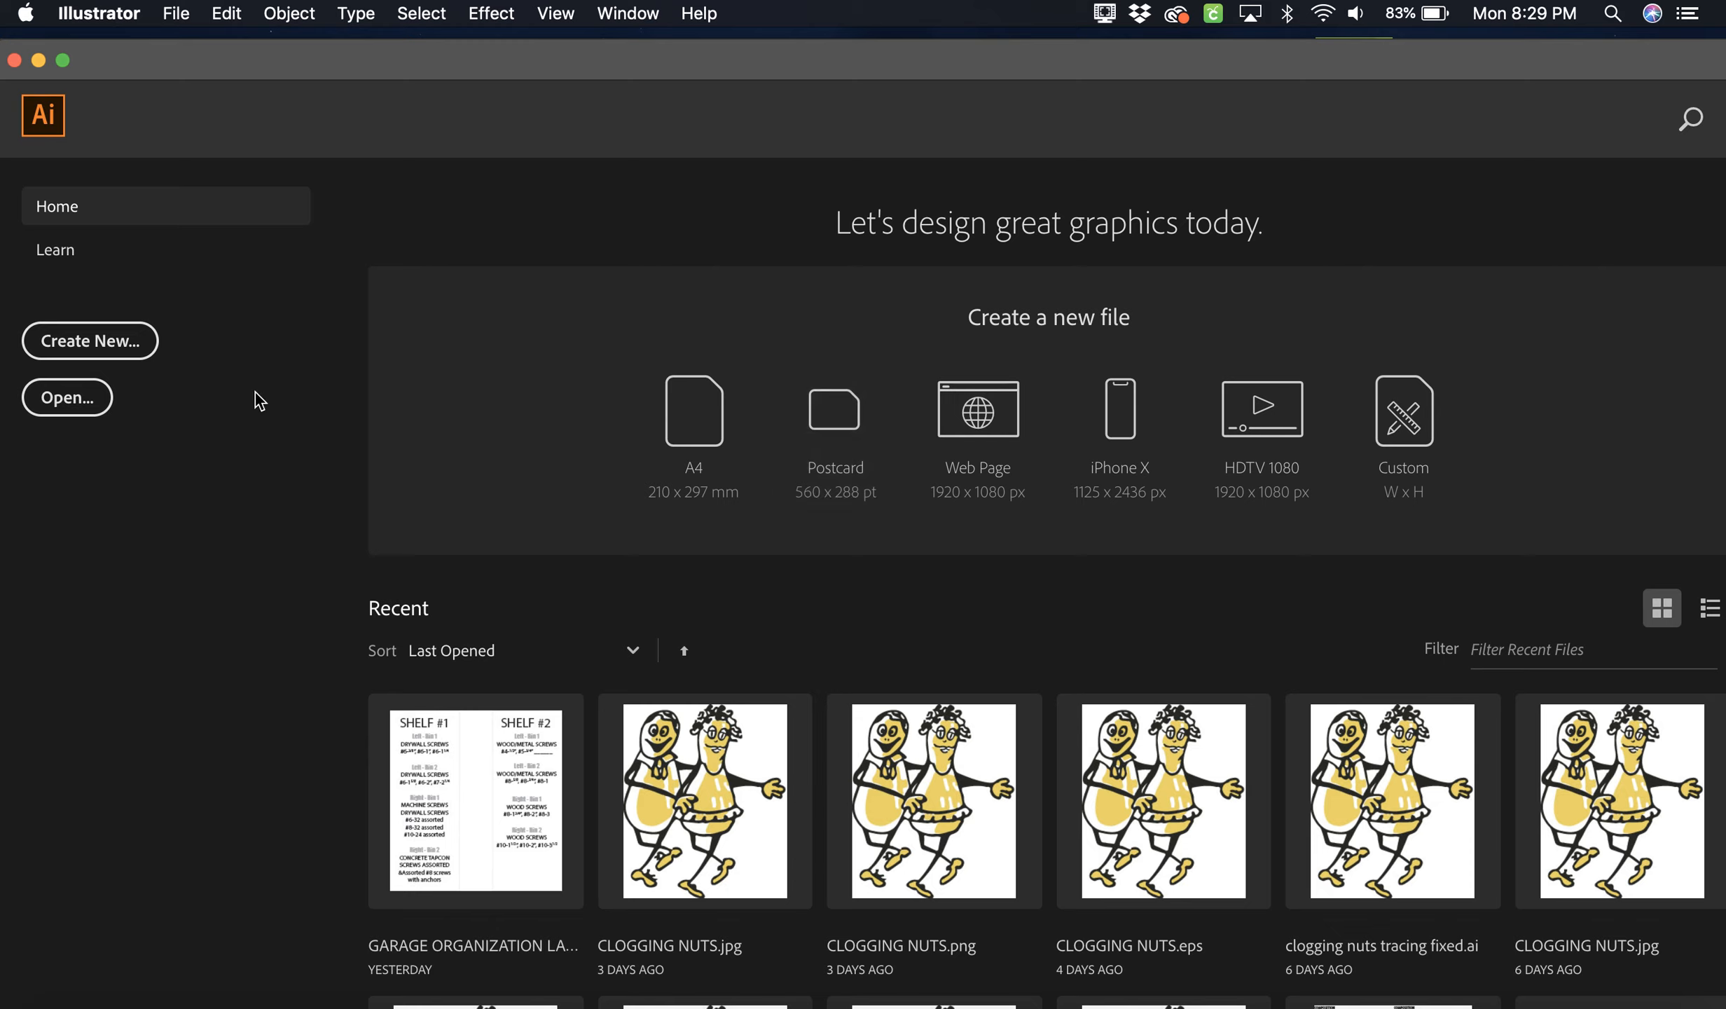
Start creating a new document and show the Print presets.
{"action": "left_click", "coordinate": [100, 343]}
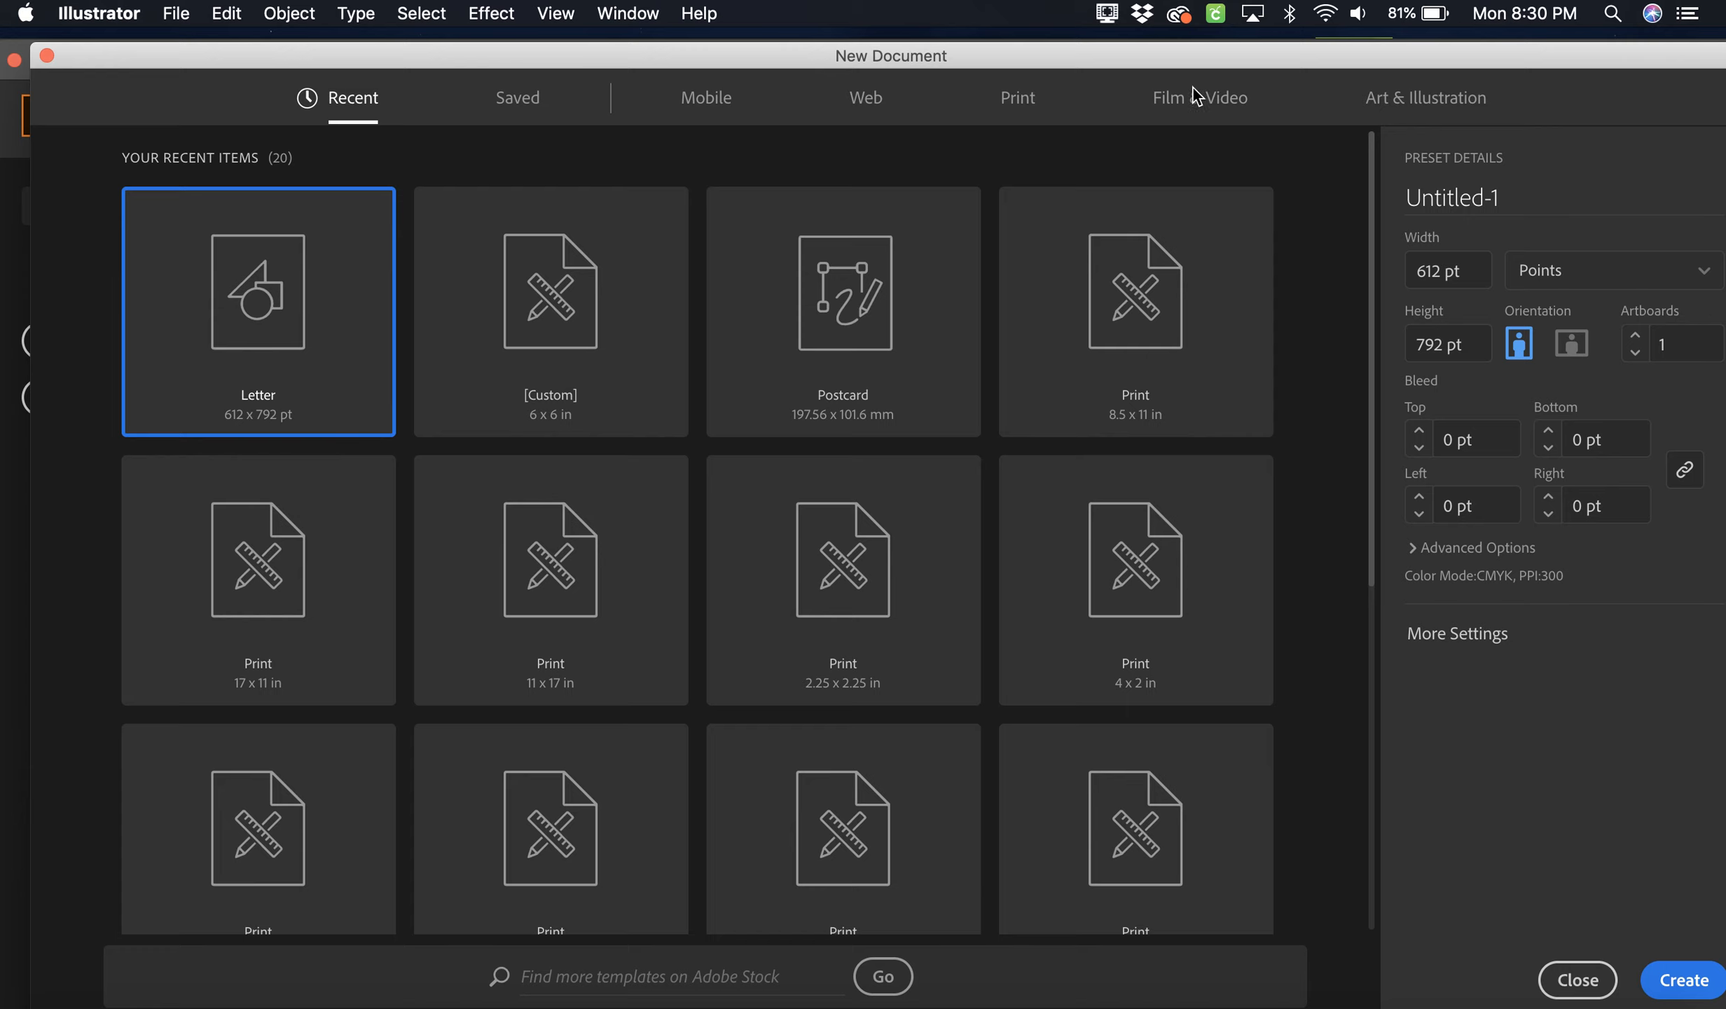
{"action": "left_click", "coordinate": [1025, 107]}
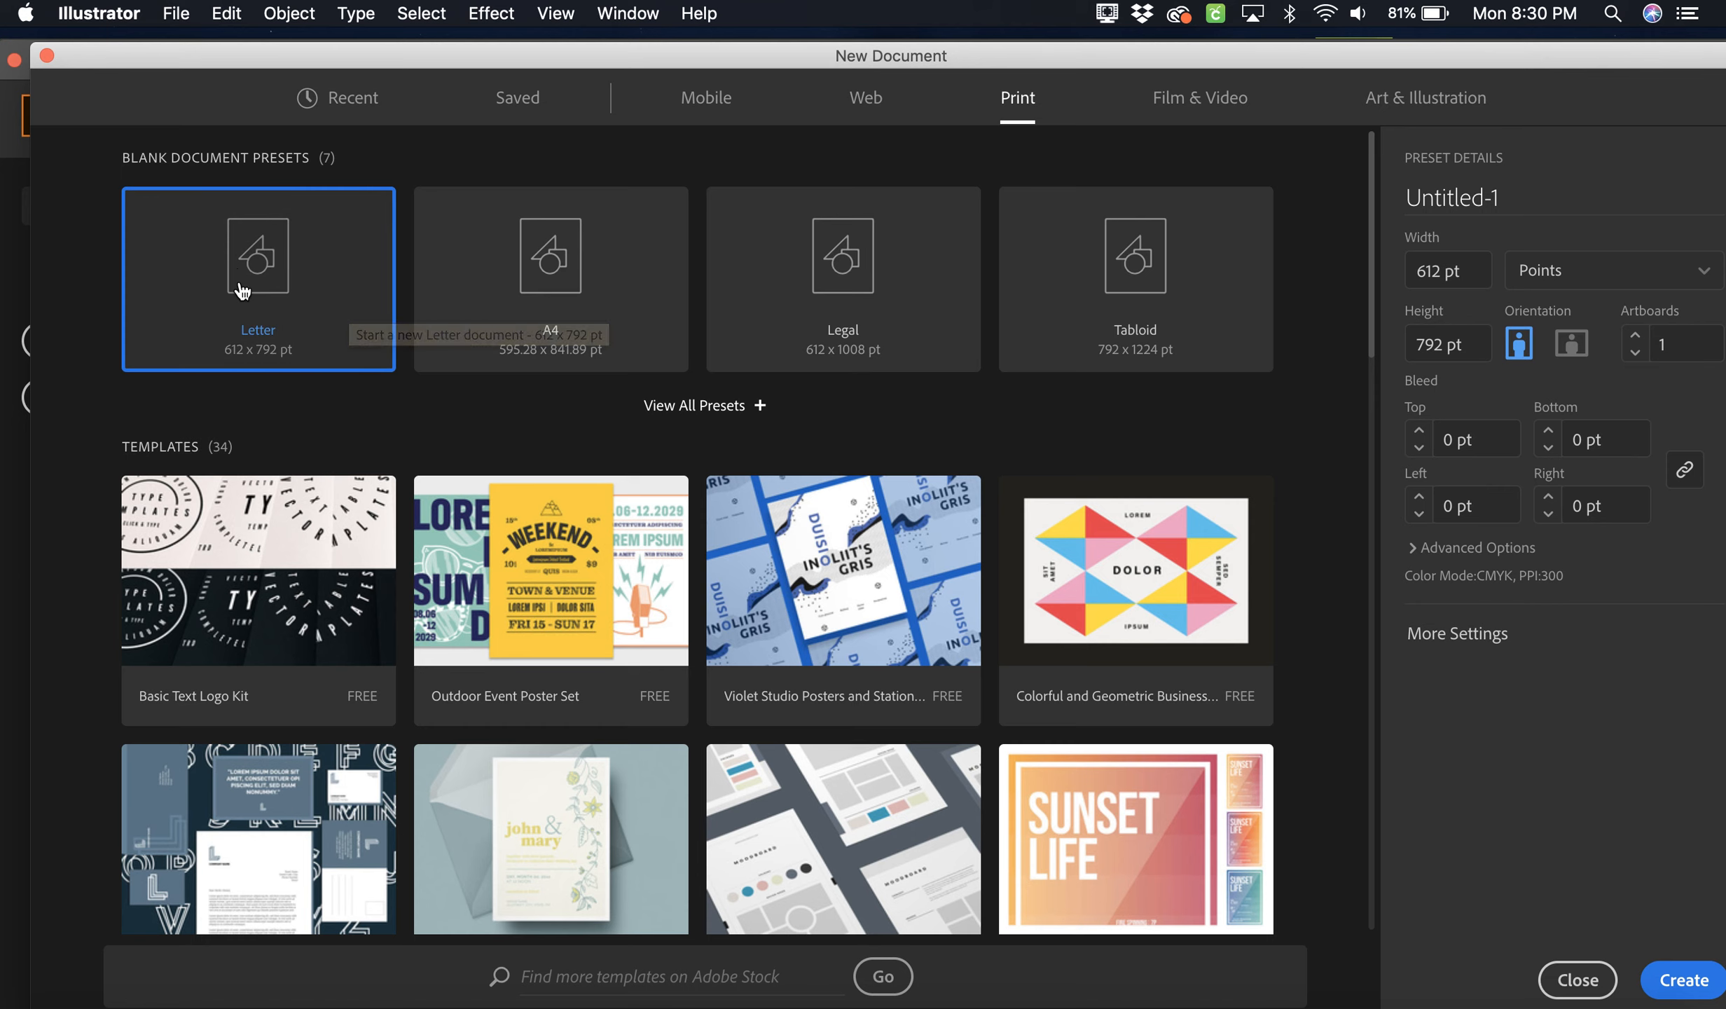
Look through the print templates available for the new document.
{"action": "scroll", "coordinate": [301, 532], "scroll_direction": "down", "scroll_amount": 10}
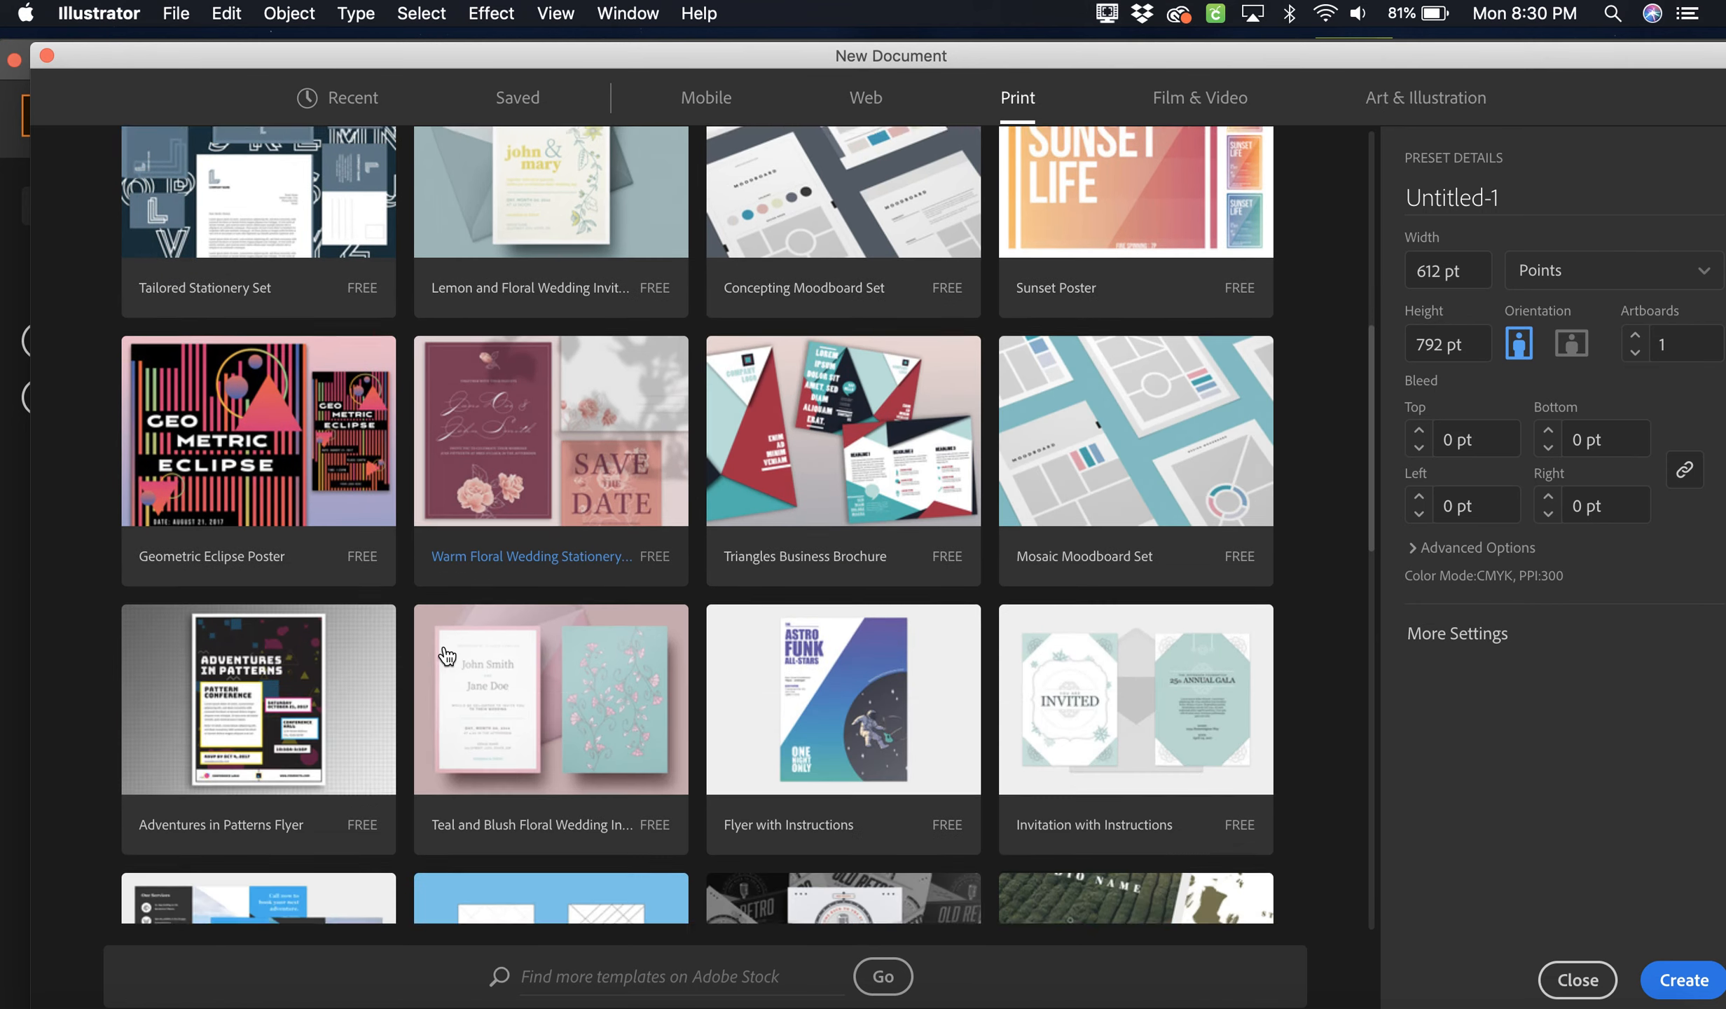
{"action": "scroll", "coordinate": [447, 656], "scroll_direction": "down", "scroll_amount": 8}
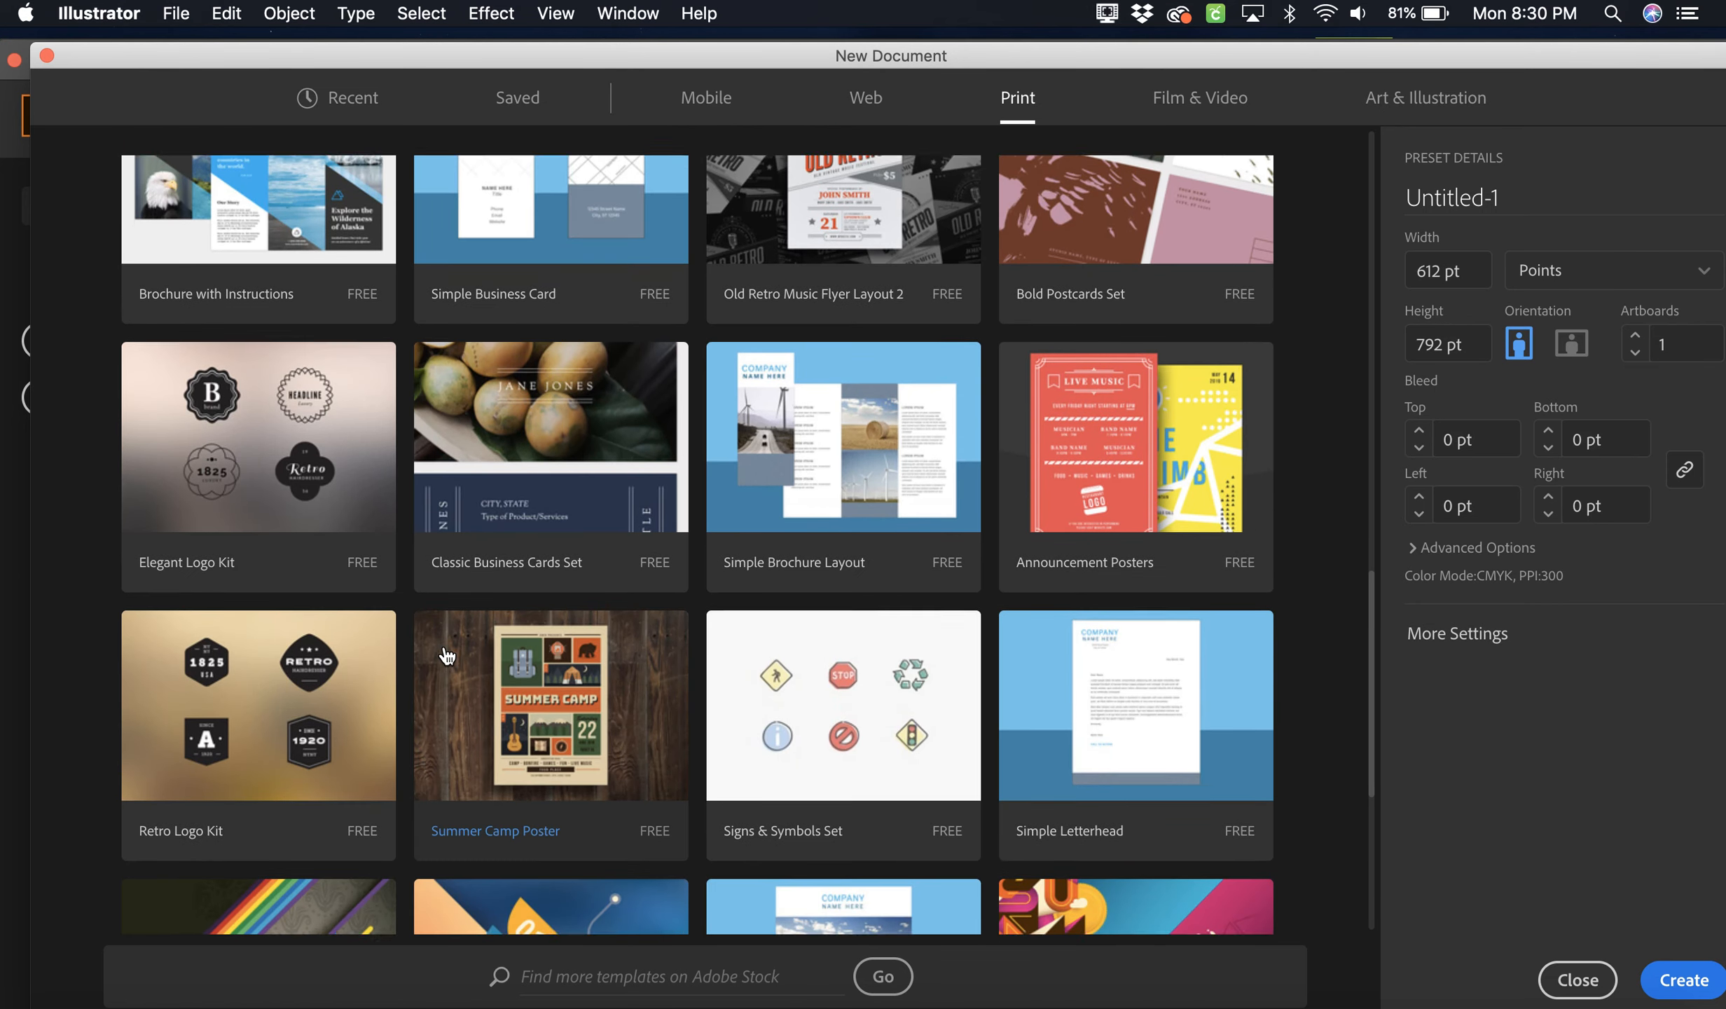
{"action": "scroll", "coordinate": [446, 655], "scroll_direction": "up", "scroll_amount": 15}
{"action": "scroll", "coordinate": [446, 656], "scroll_direction": "up", "scroll_amount": 3}
{"action": "scroll", "coordinate": [446, 656], "scroll_direction": "down", "scroll_amount": 8}
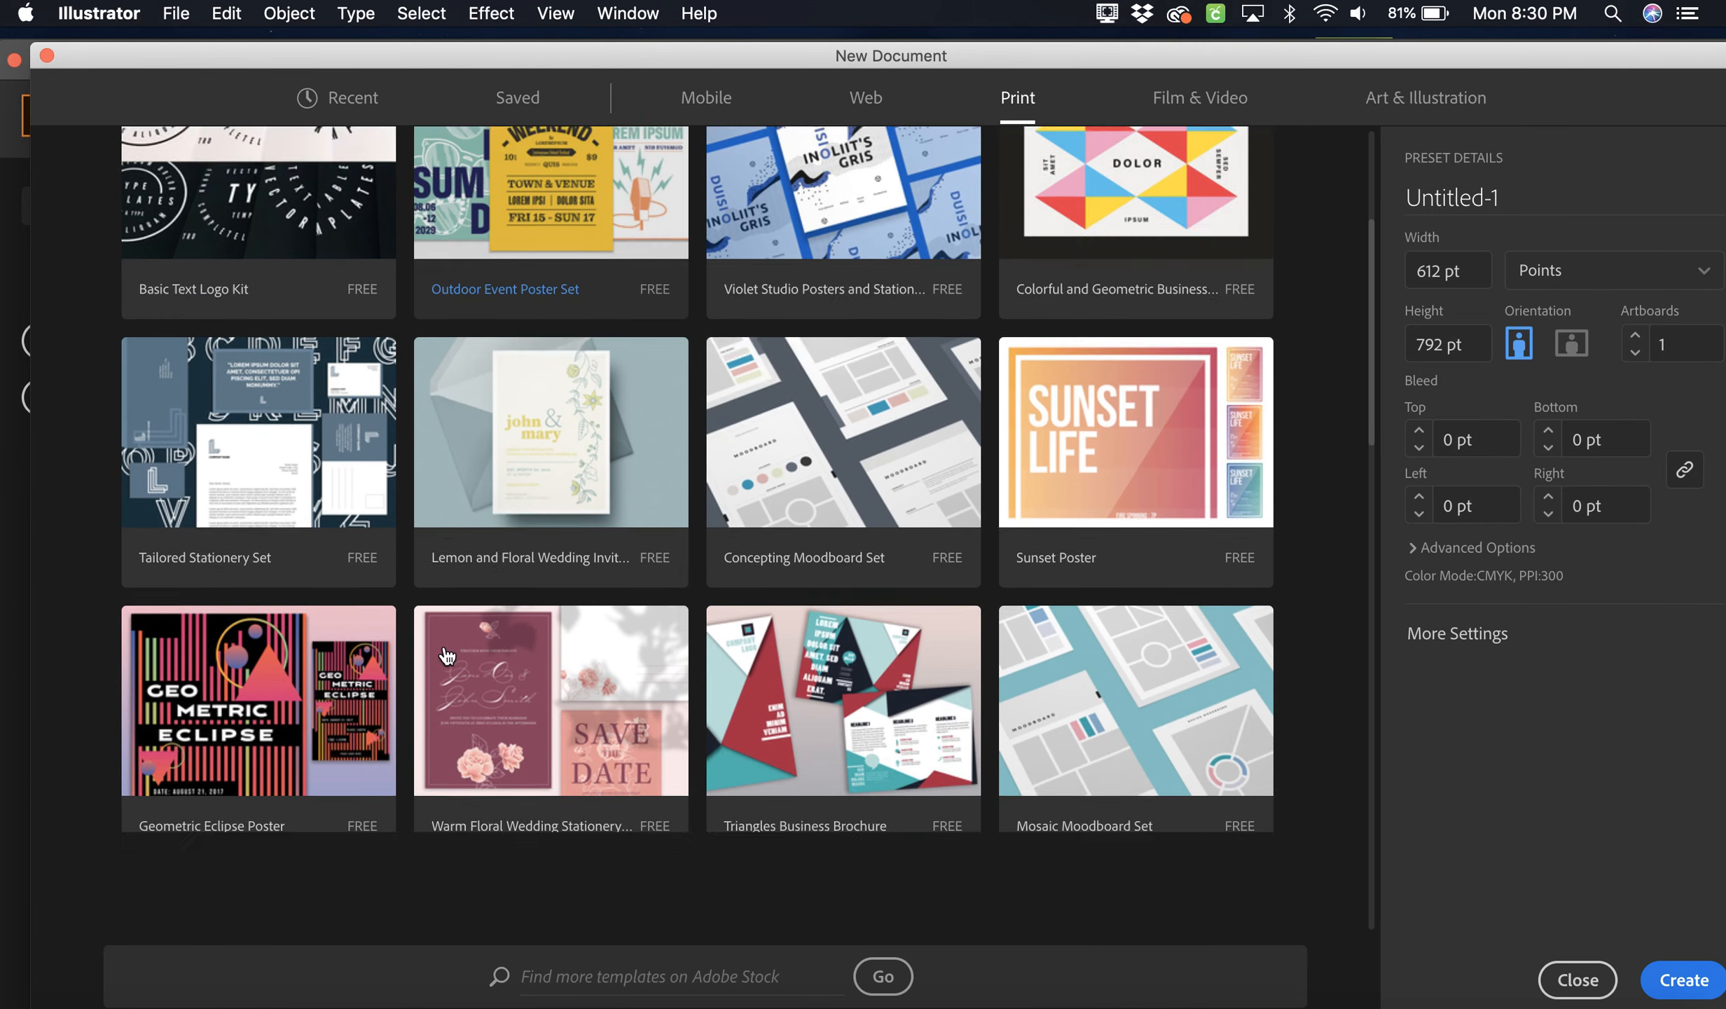
{"action": "scroll", "coordinate": [446, 656], "scroll_direction": "down", "scroll_amount": 8}
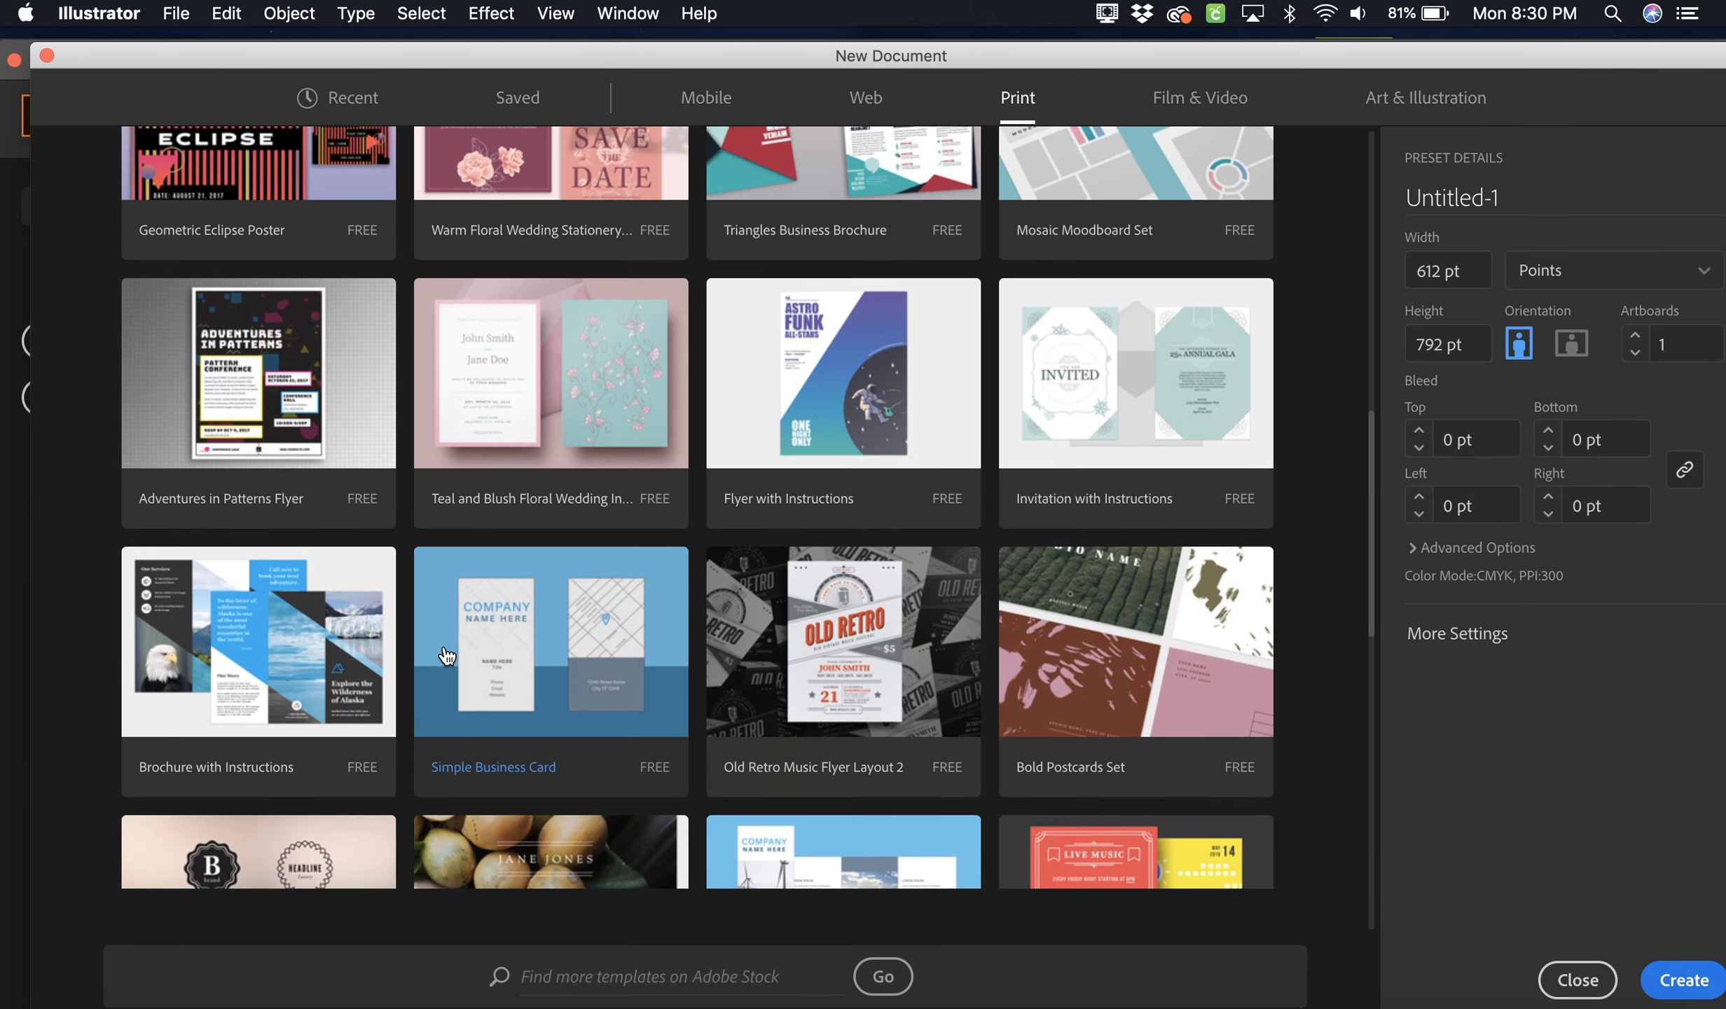
{"action": "scroll", "coordinate": [446, 656], "scroll_direction": "down", "scroll_amount": 8}
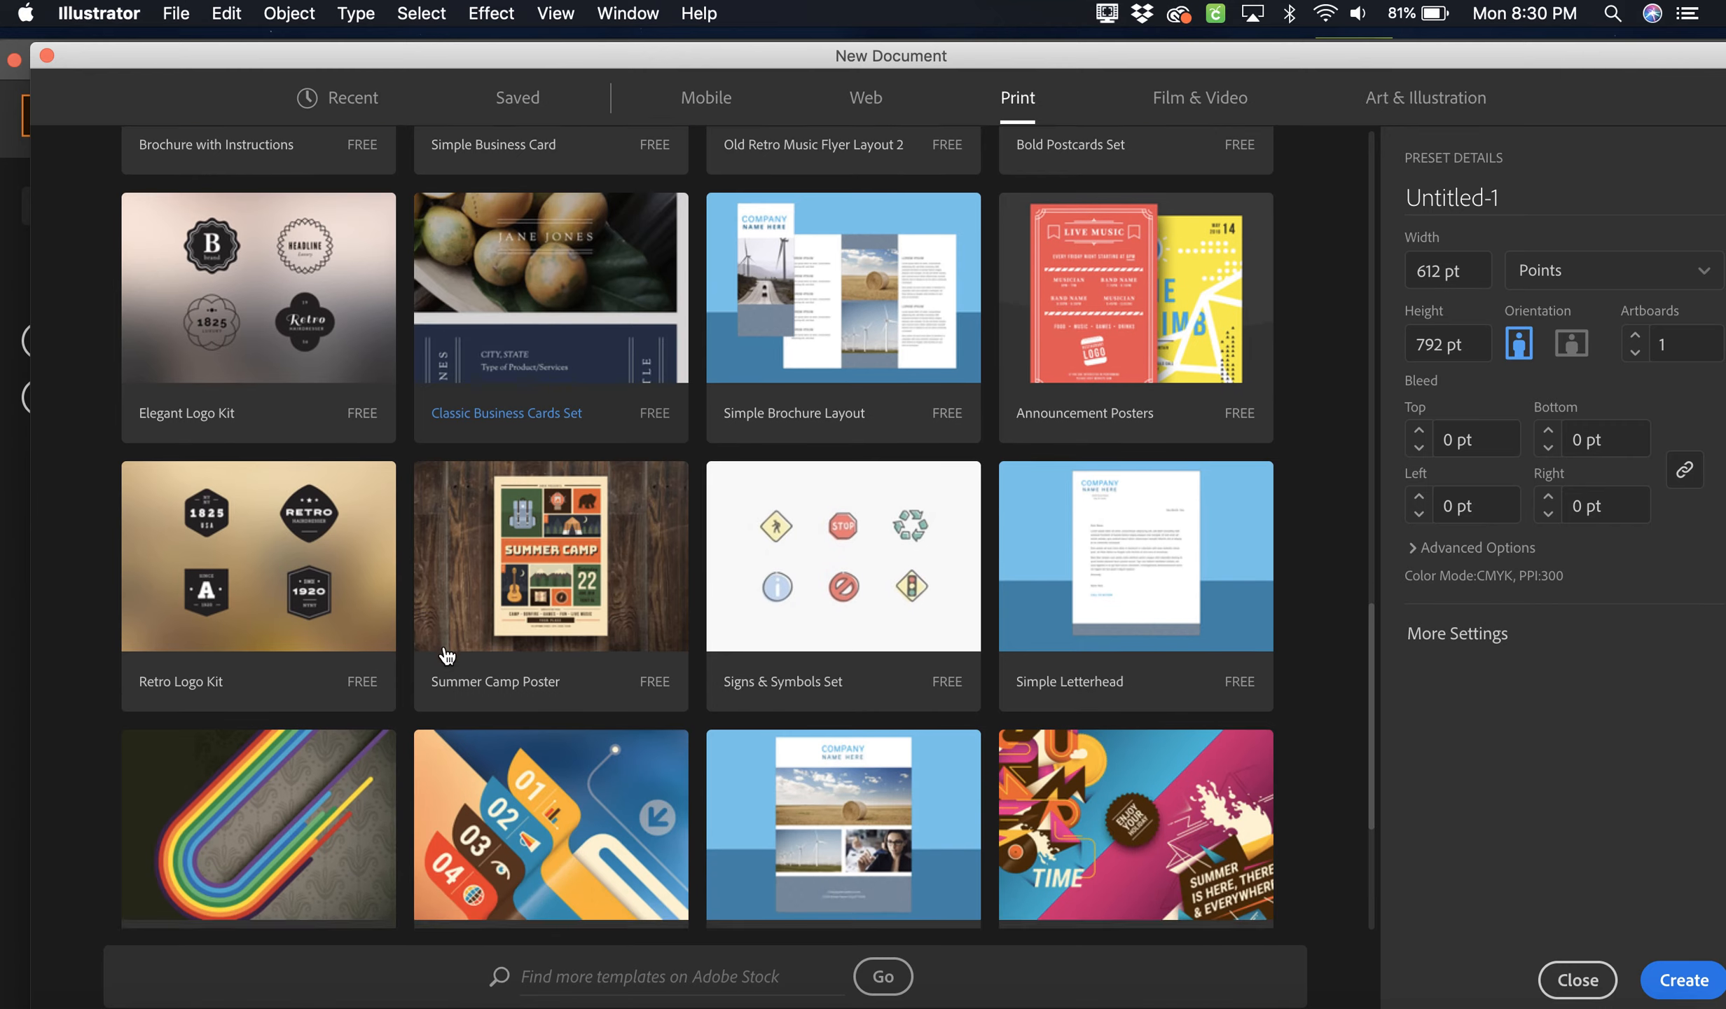
{"action": "scroll", "coordinate": [446, 655], "scroll_direction": "down", "scroll_amount": 5}
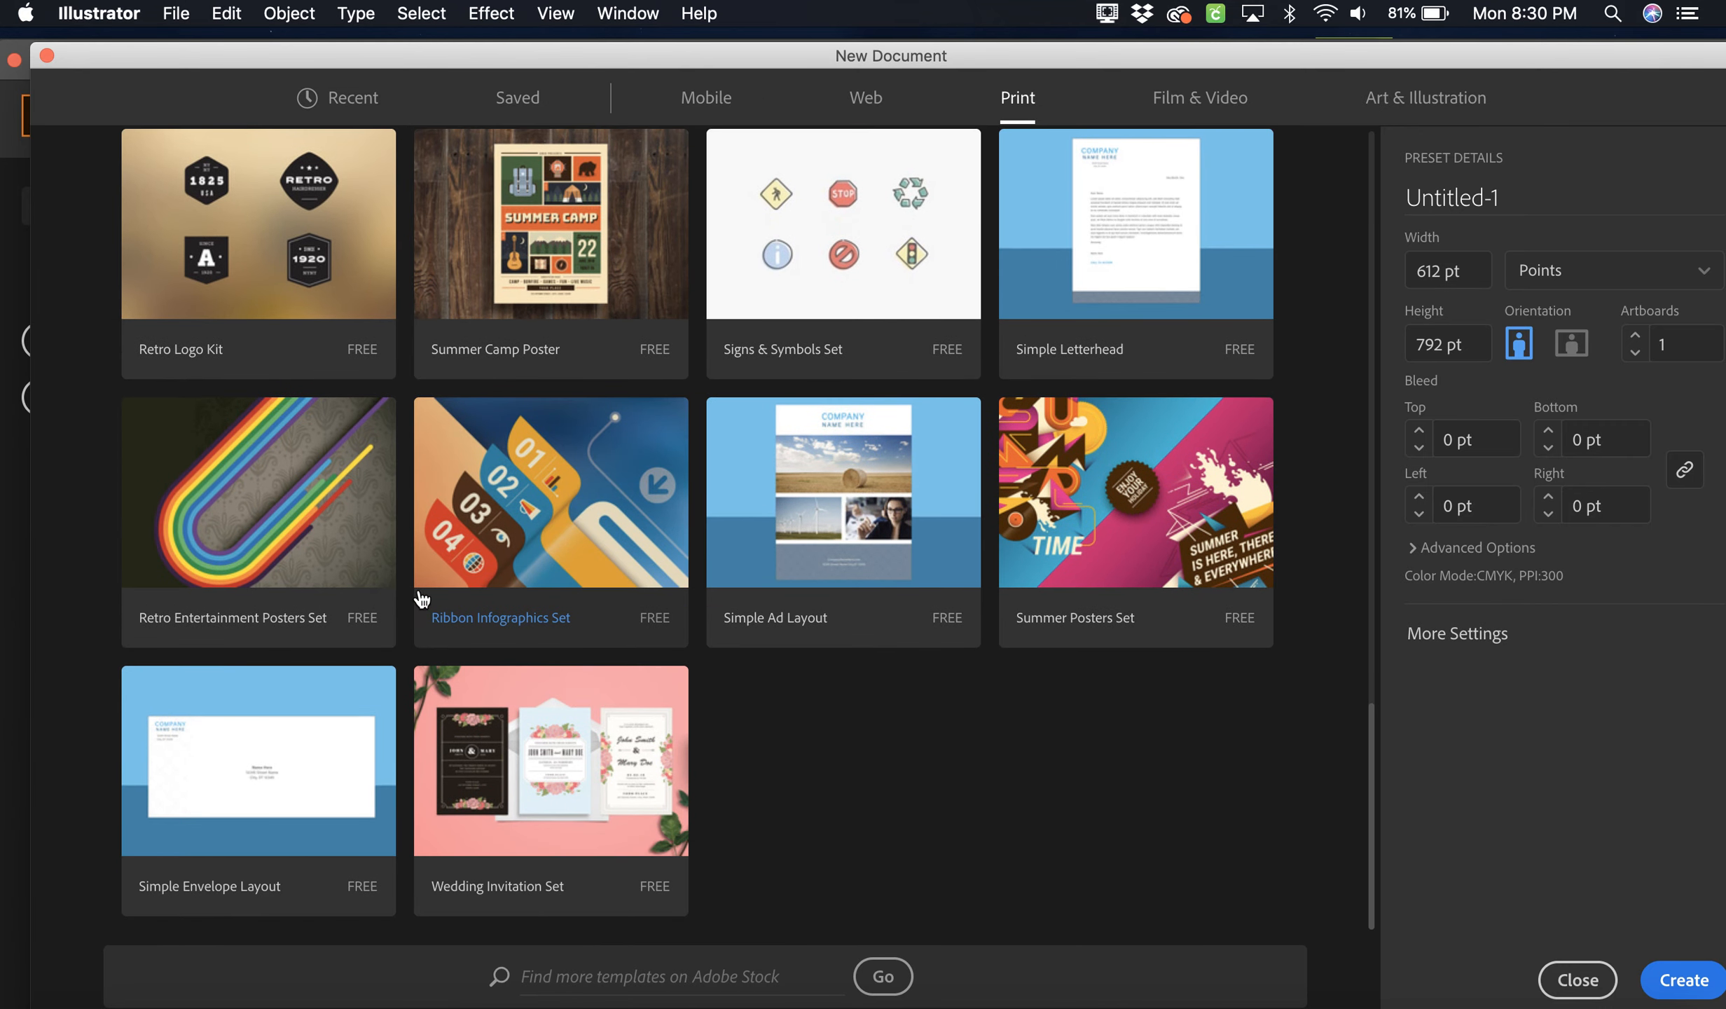
{"action": "scroll", "coordinate": [482, 364], "scroll_direction": "up", "scroll_amount": 12}
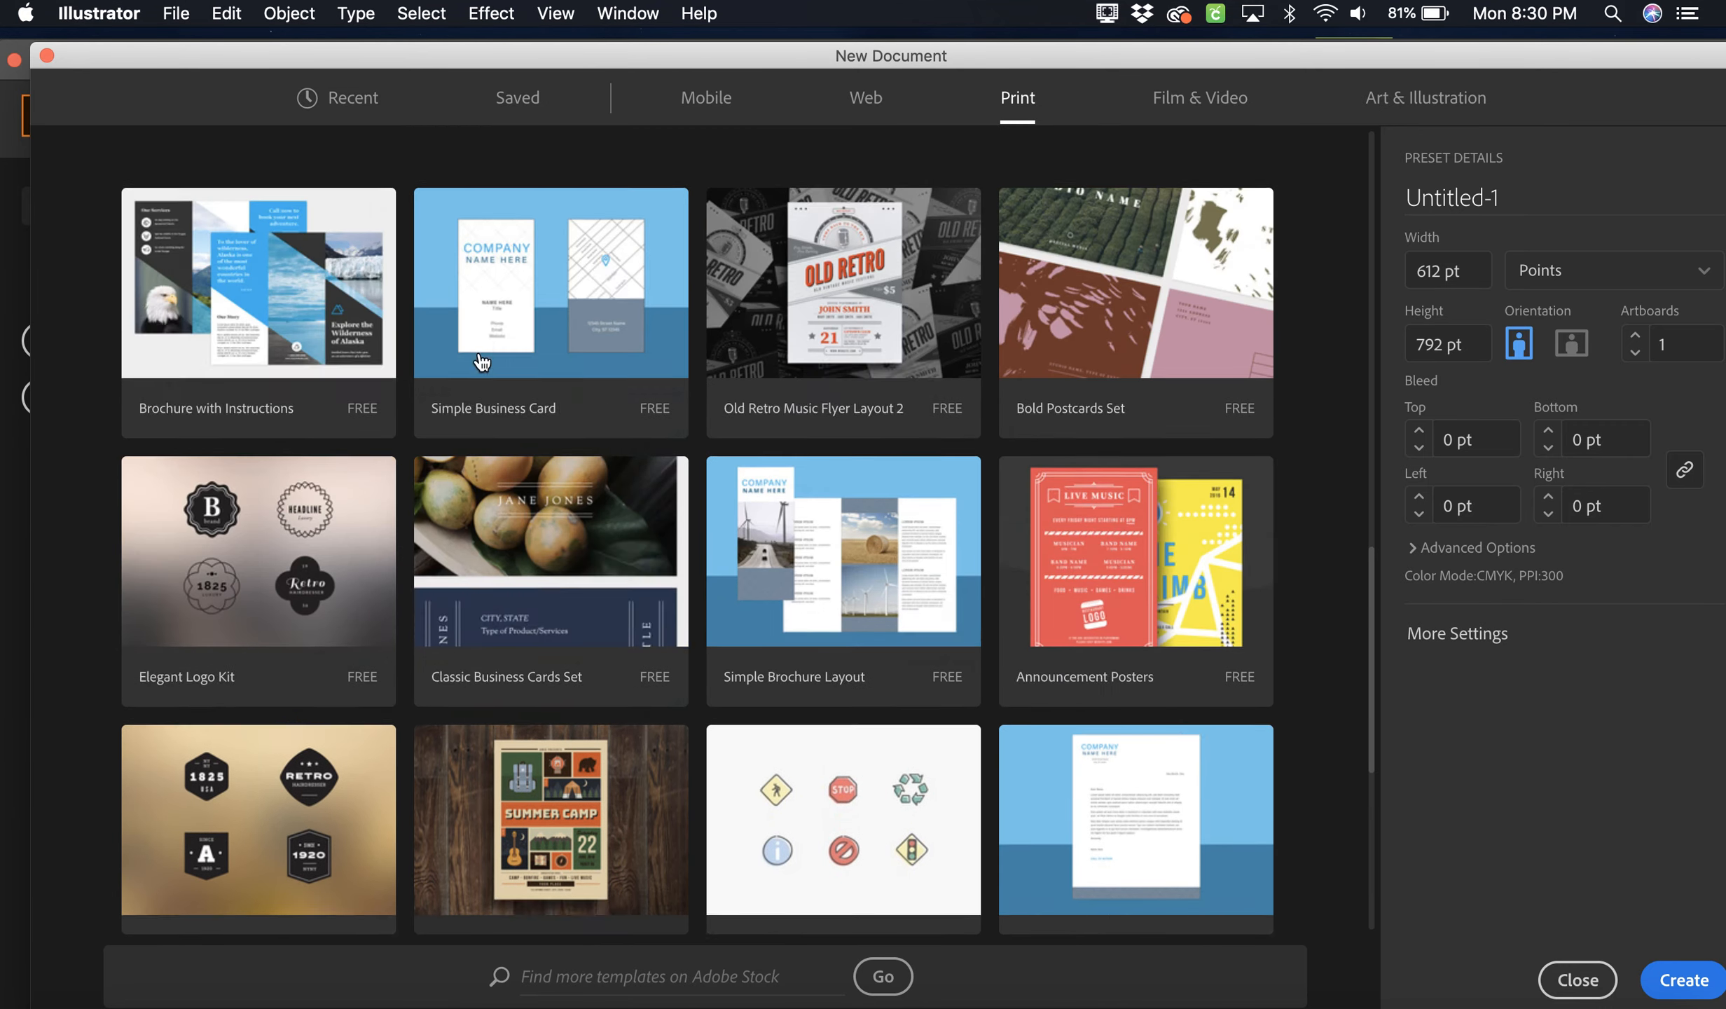
{"action": "scroll", "coordinate": [482, 364], "scroll_direction": "up", "scroll_amount": 12}
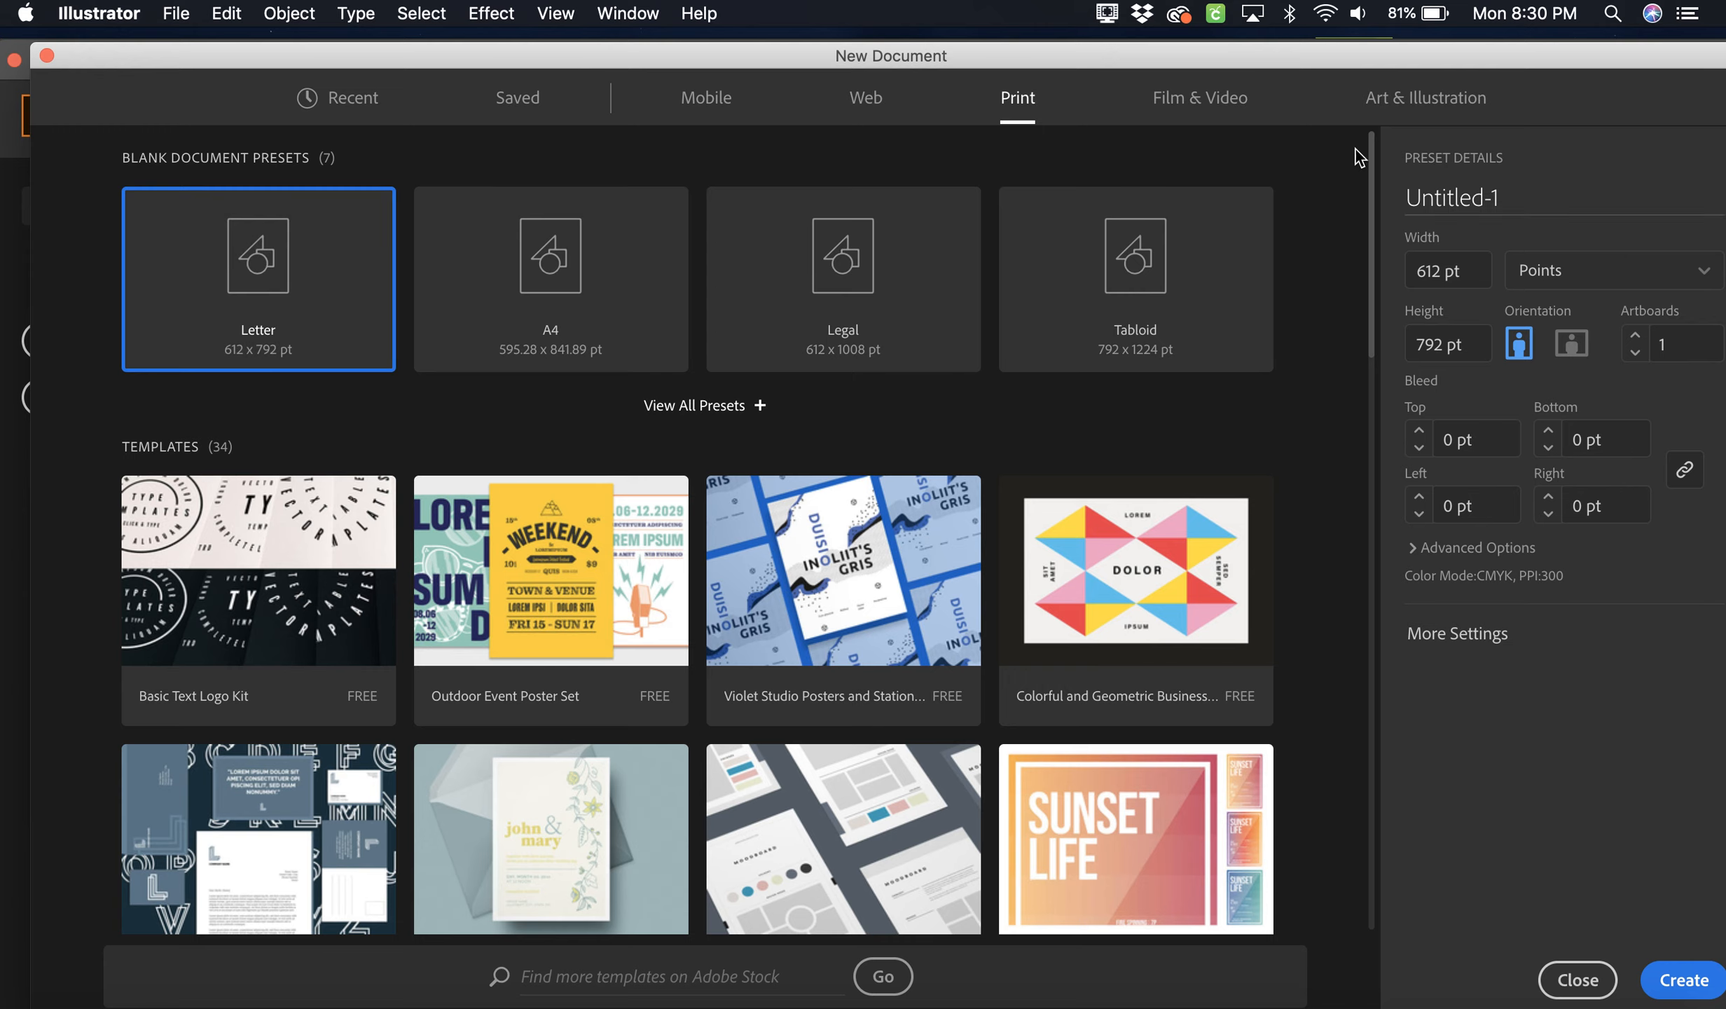
Name the new document Practice.
{"action": "left_click", "coordinate": [1531, 198]}
{"action": "left_click_drag", "start_coordinate": [1457, 198], "coordinate": [1392, 190]}
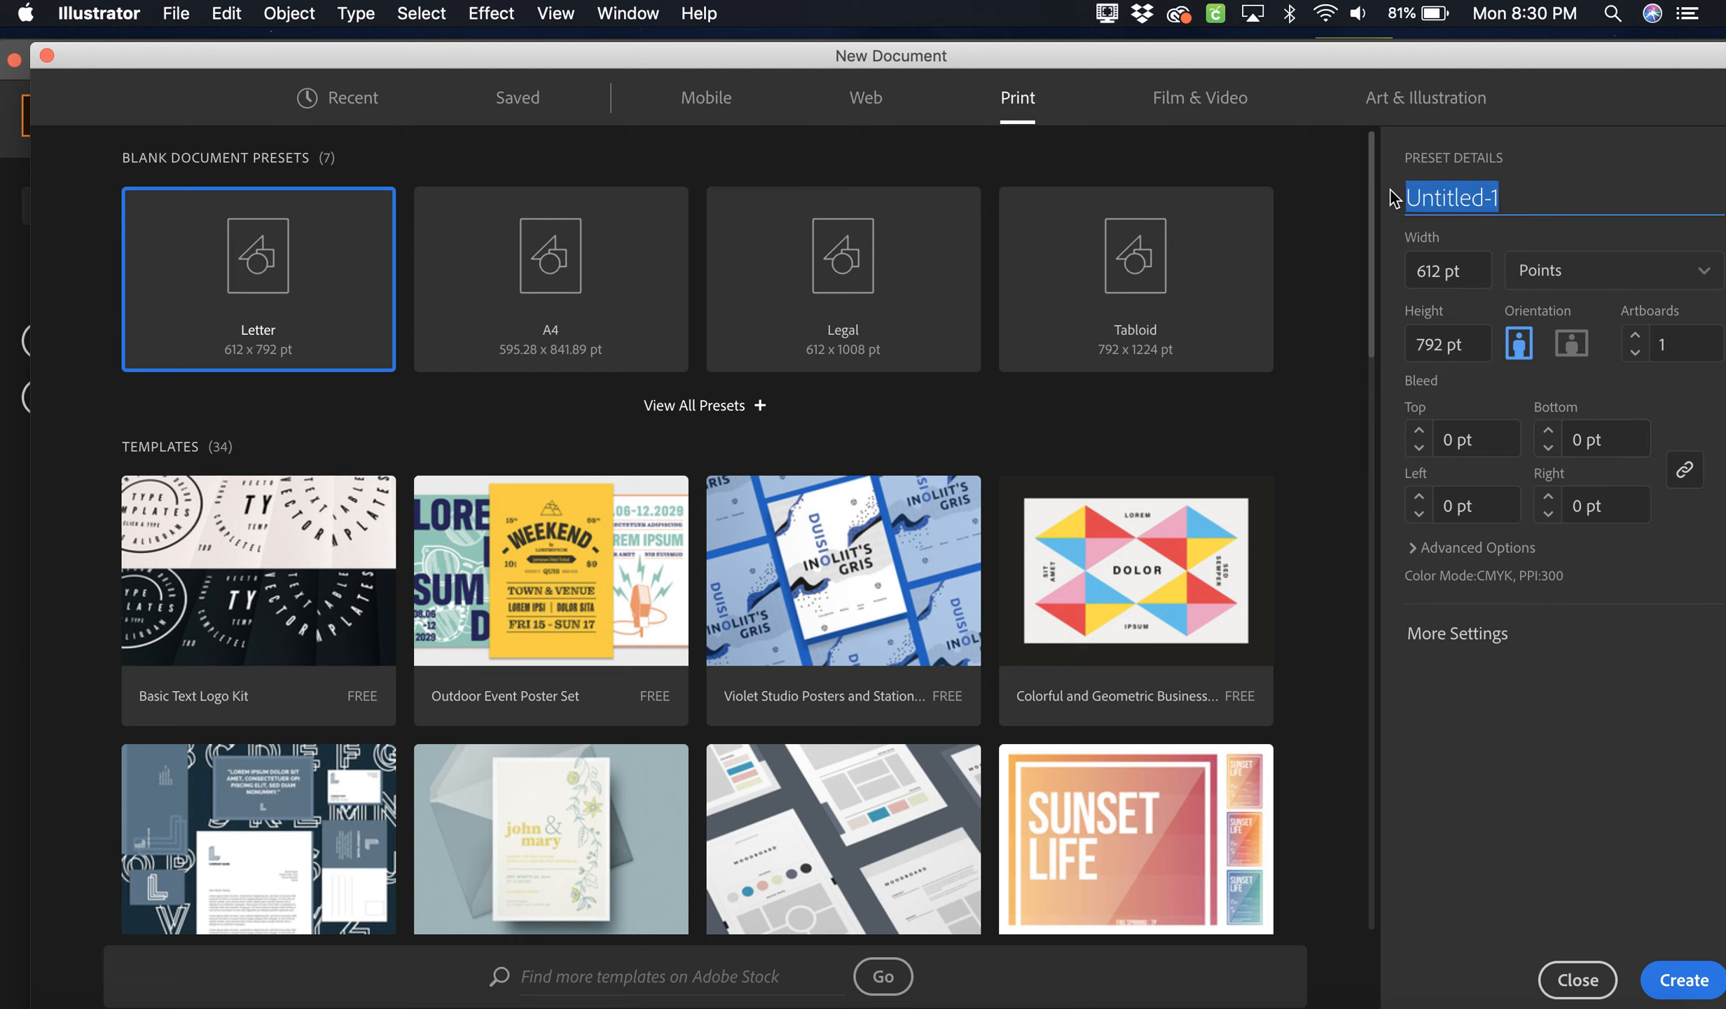
{"action": "type", "text": "Practi"}
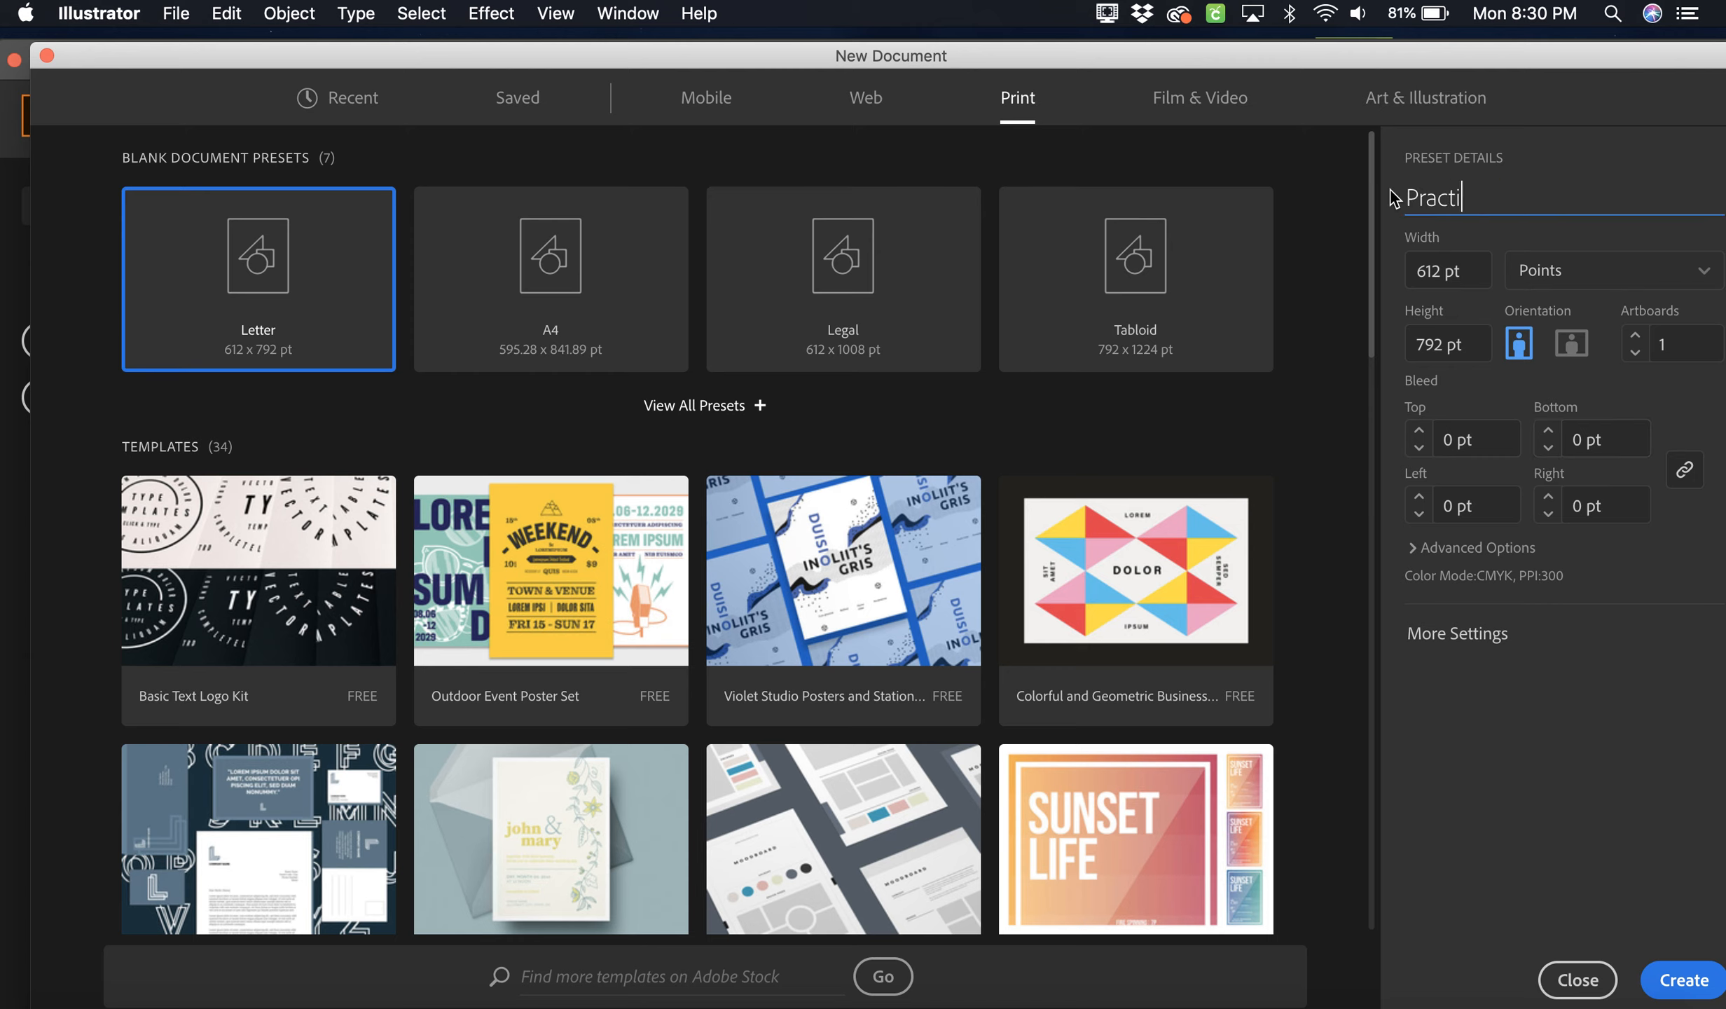
{"action": "type", "text": "ce"}
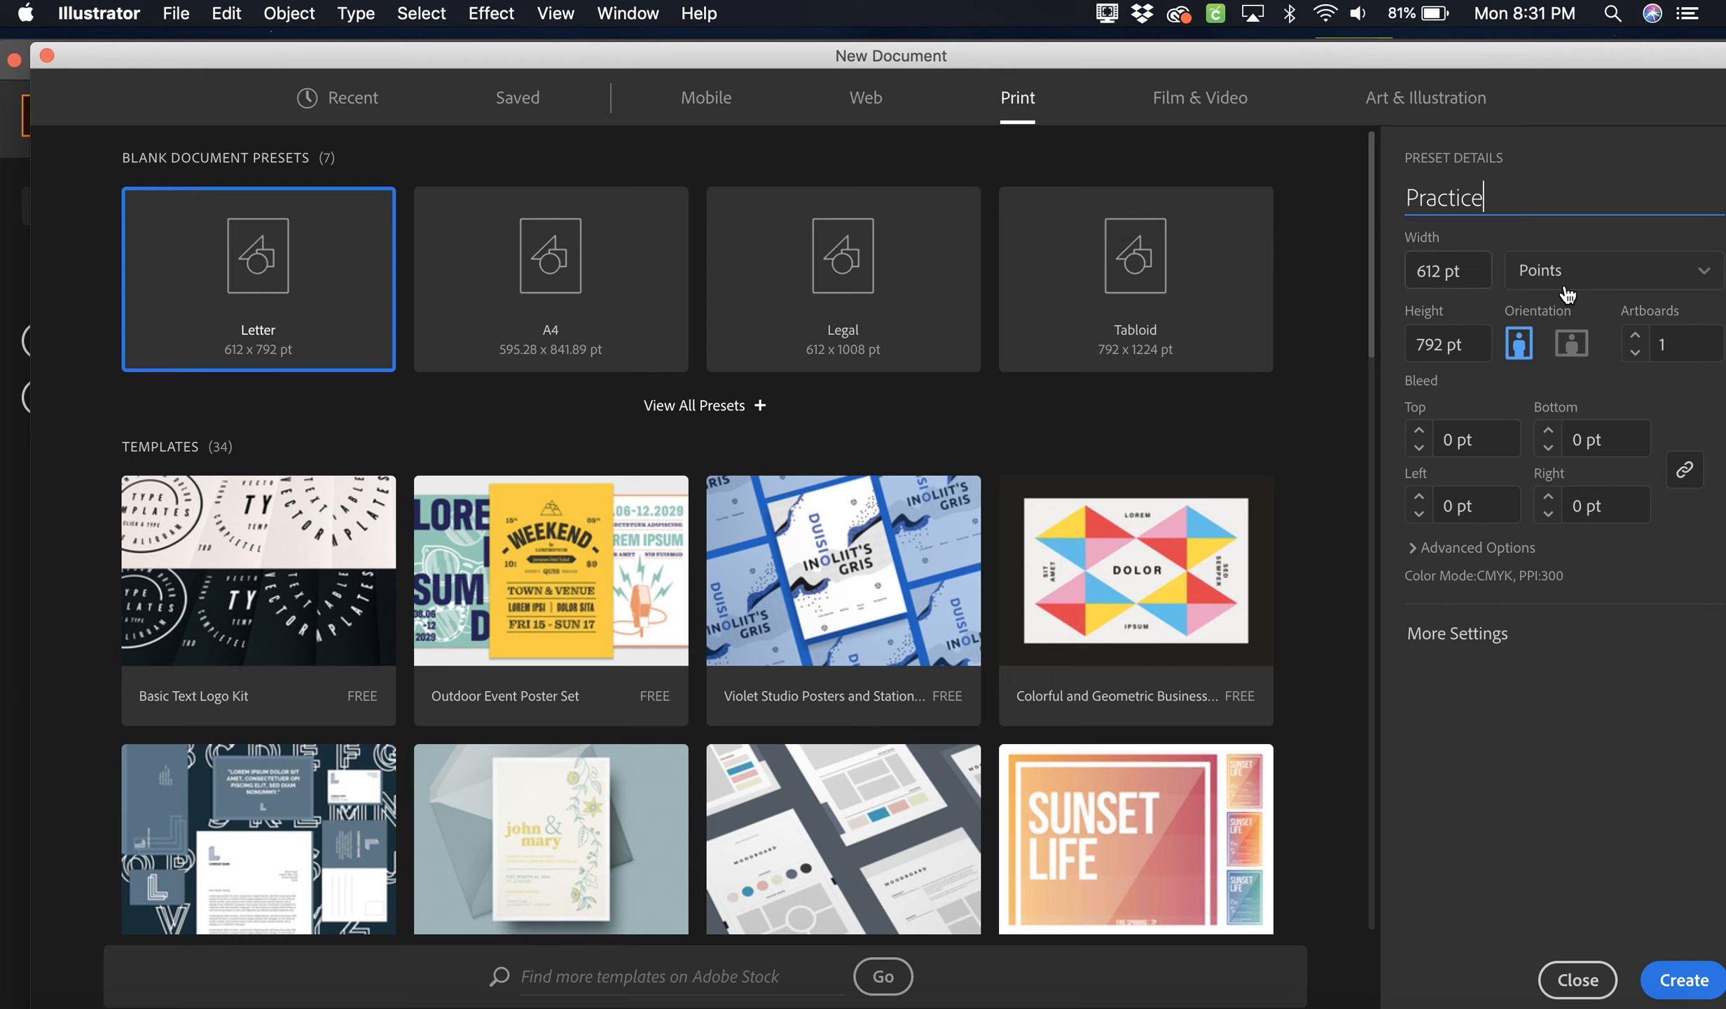
Set the document units to Inches and create the Letter-size portrait document.
{"action": "left_click", "coordinate": [1607, 275]}
{"action": "left_click", "coordinate": [1607, 275]}
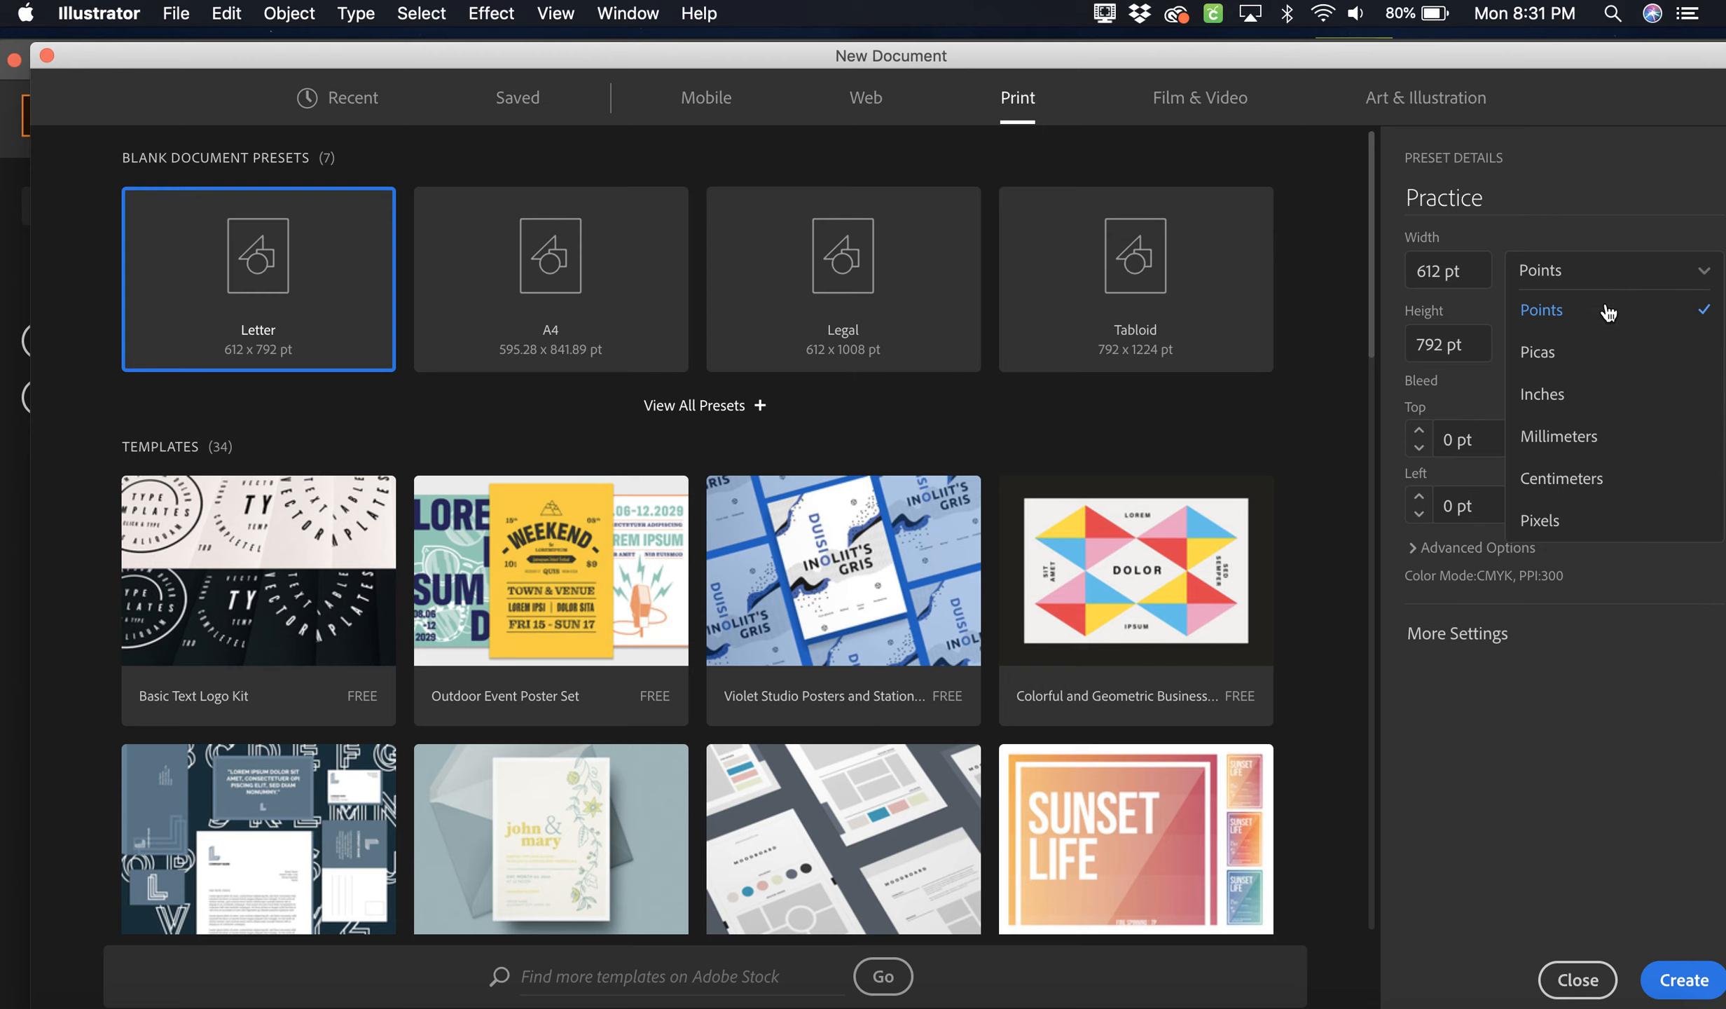
{"action": "left_click", "coordinate": [1546, 400]}
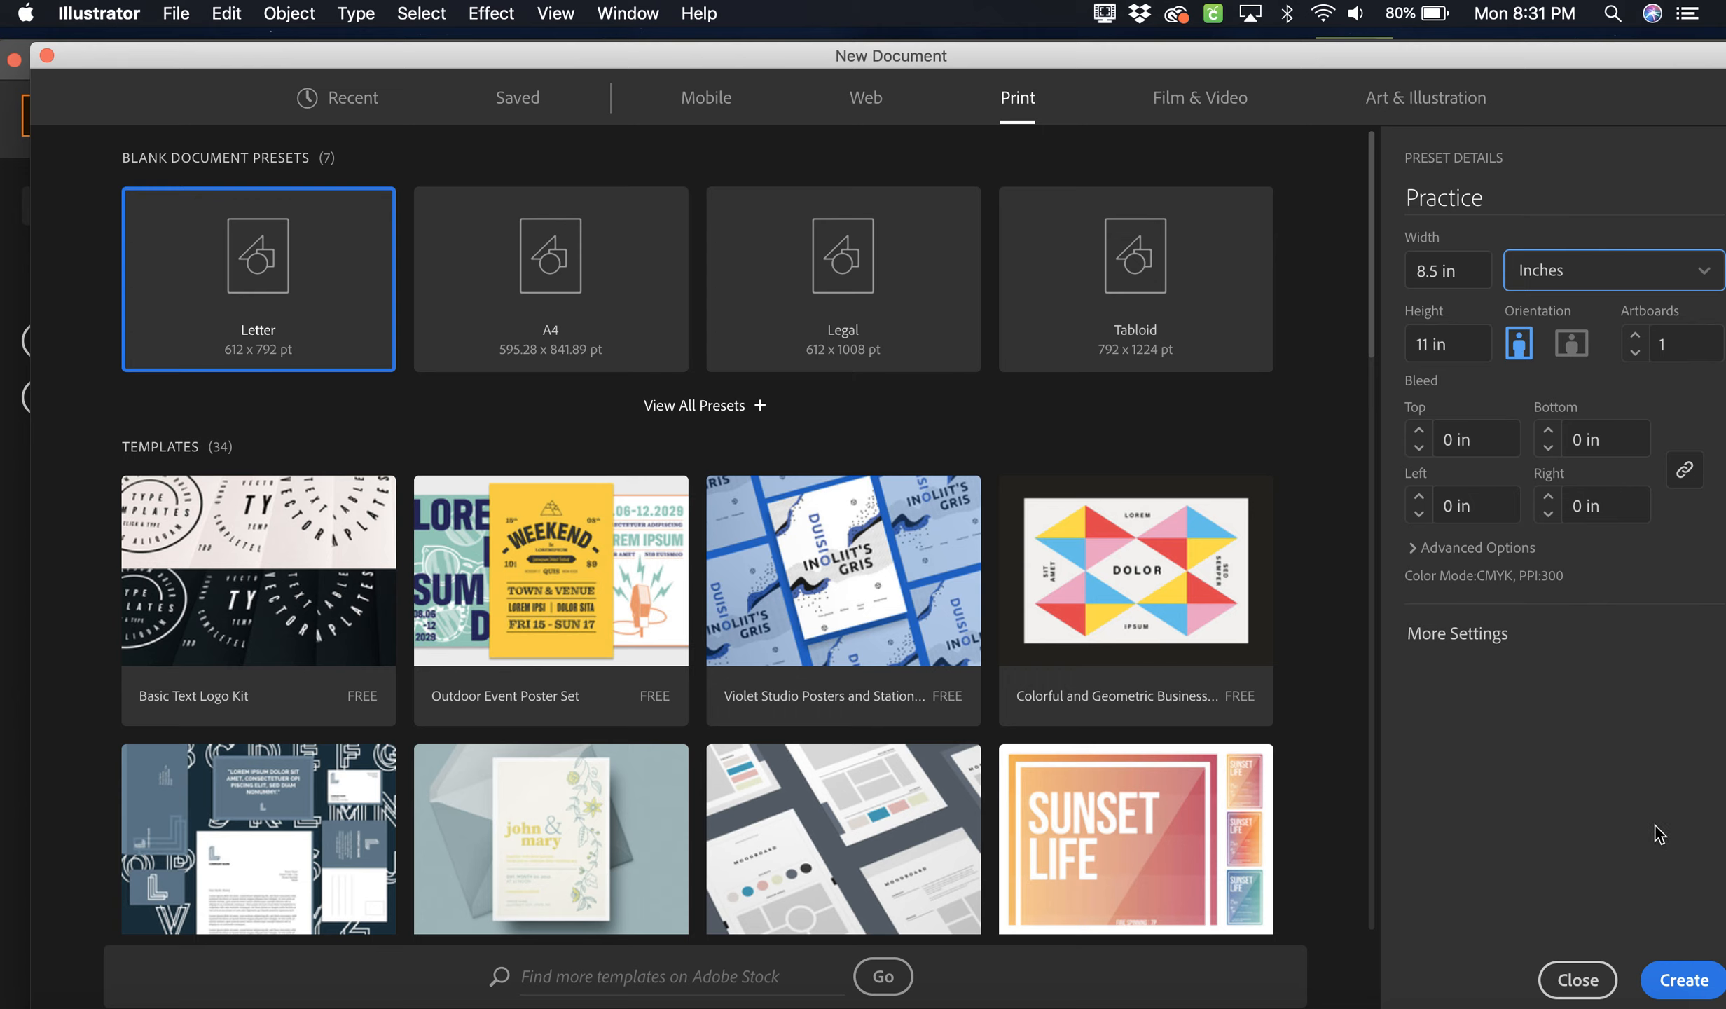
{"action": "left_click", "coordinate": [1682, 978]}
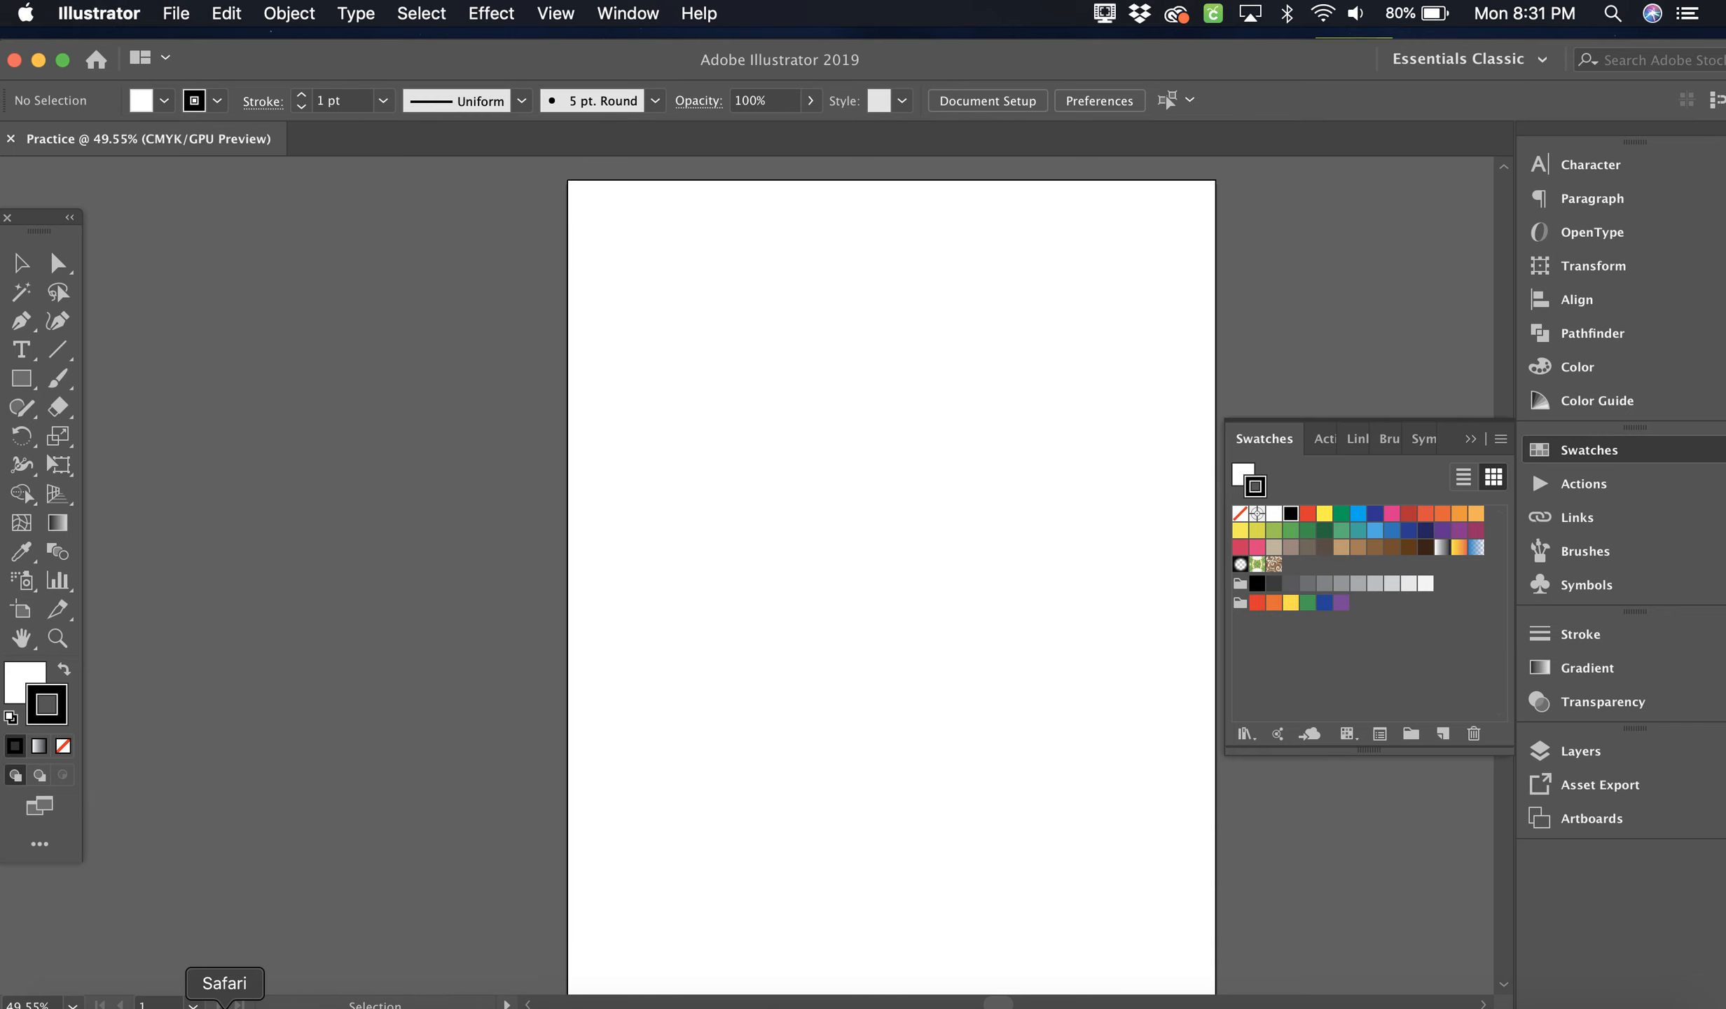
Switch to Safari and sign back in to the Conestoga course site with the saved username and password.
{"action": "left_click", "coordinate": [224, 1006]}
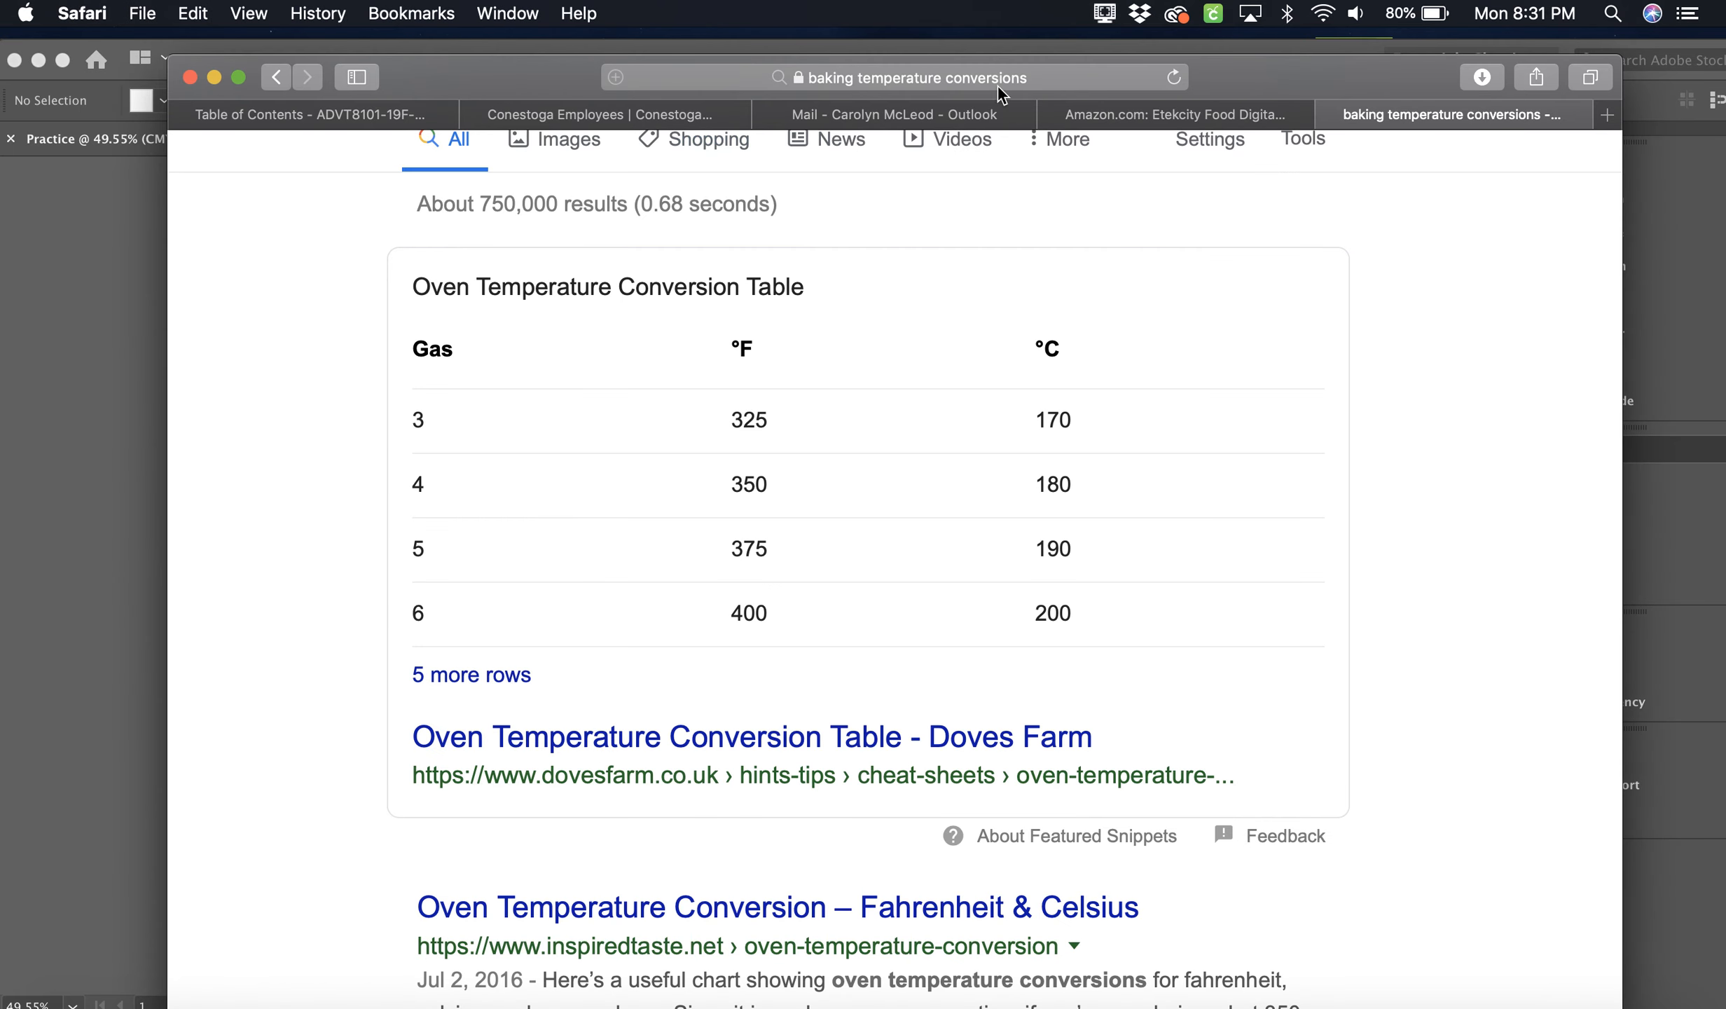
{"action": "left_click", "coordinate": [297, 116]}
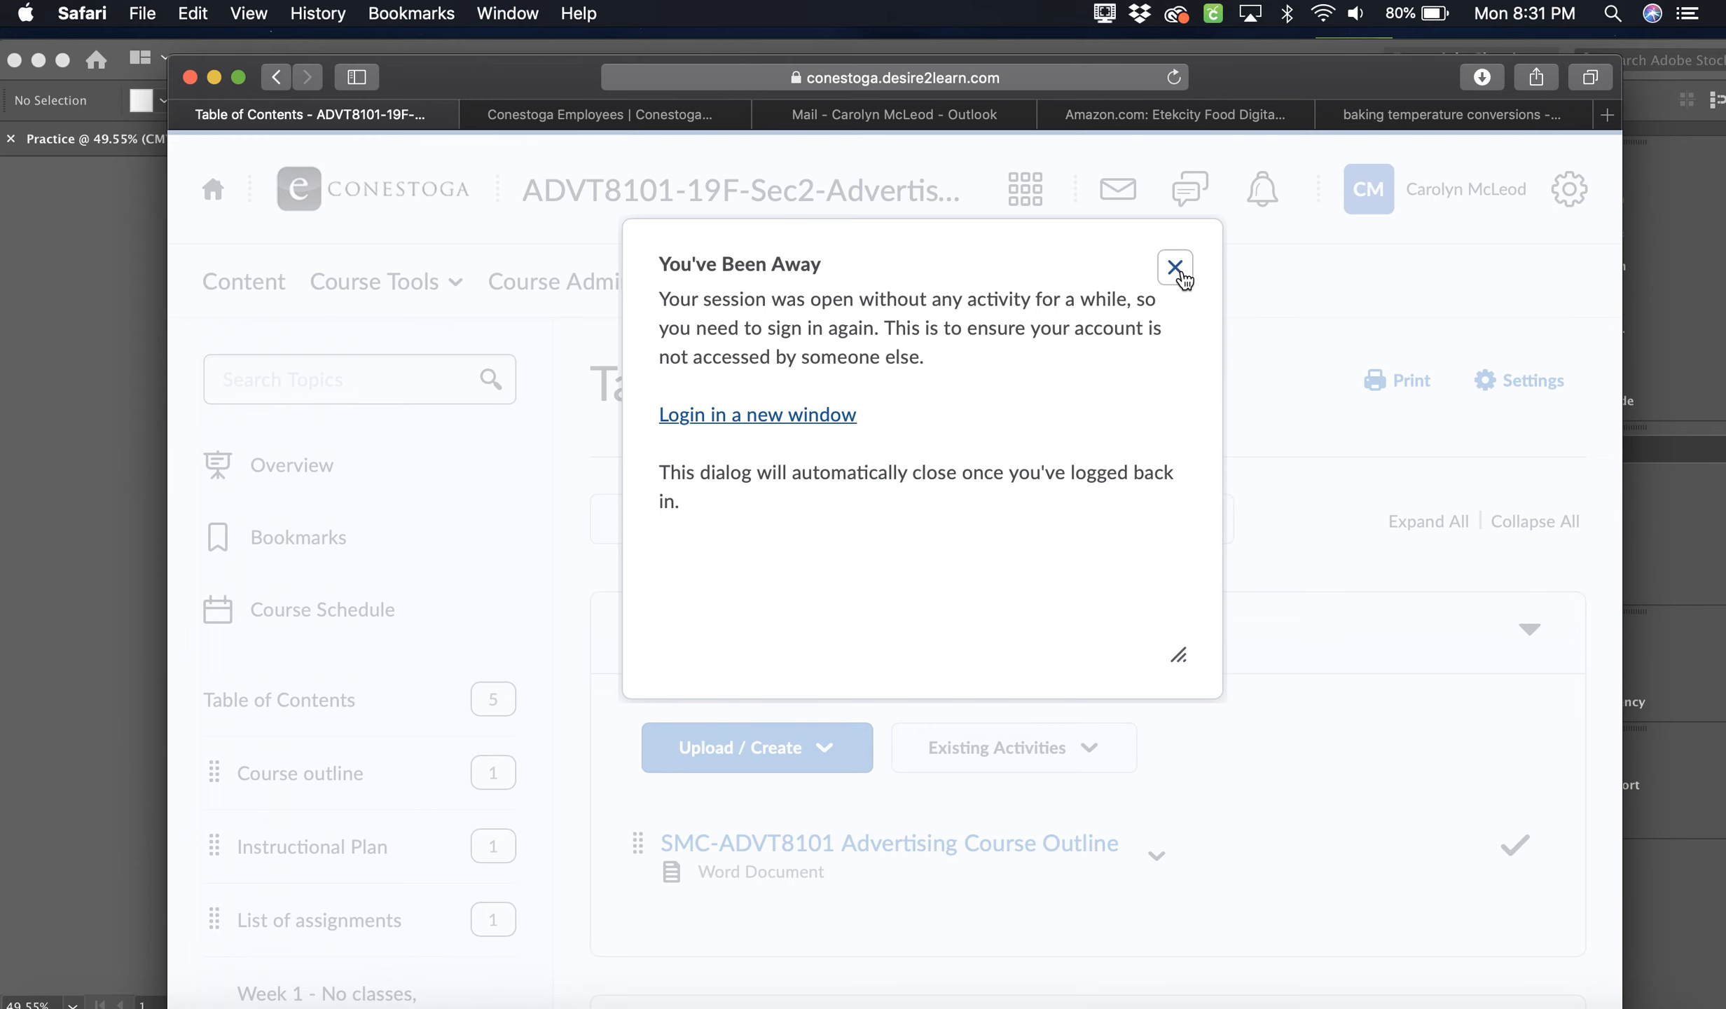
{"action": "left_click", "coordinate": [1176, 268]}
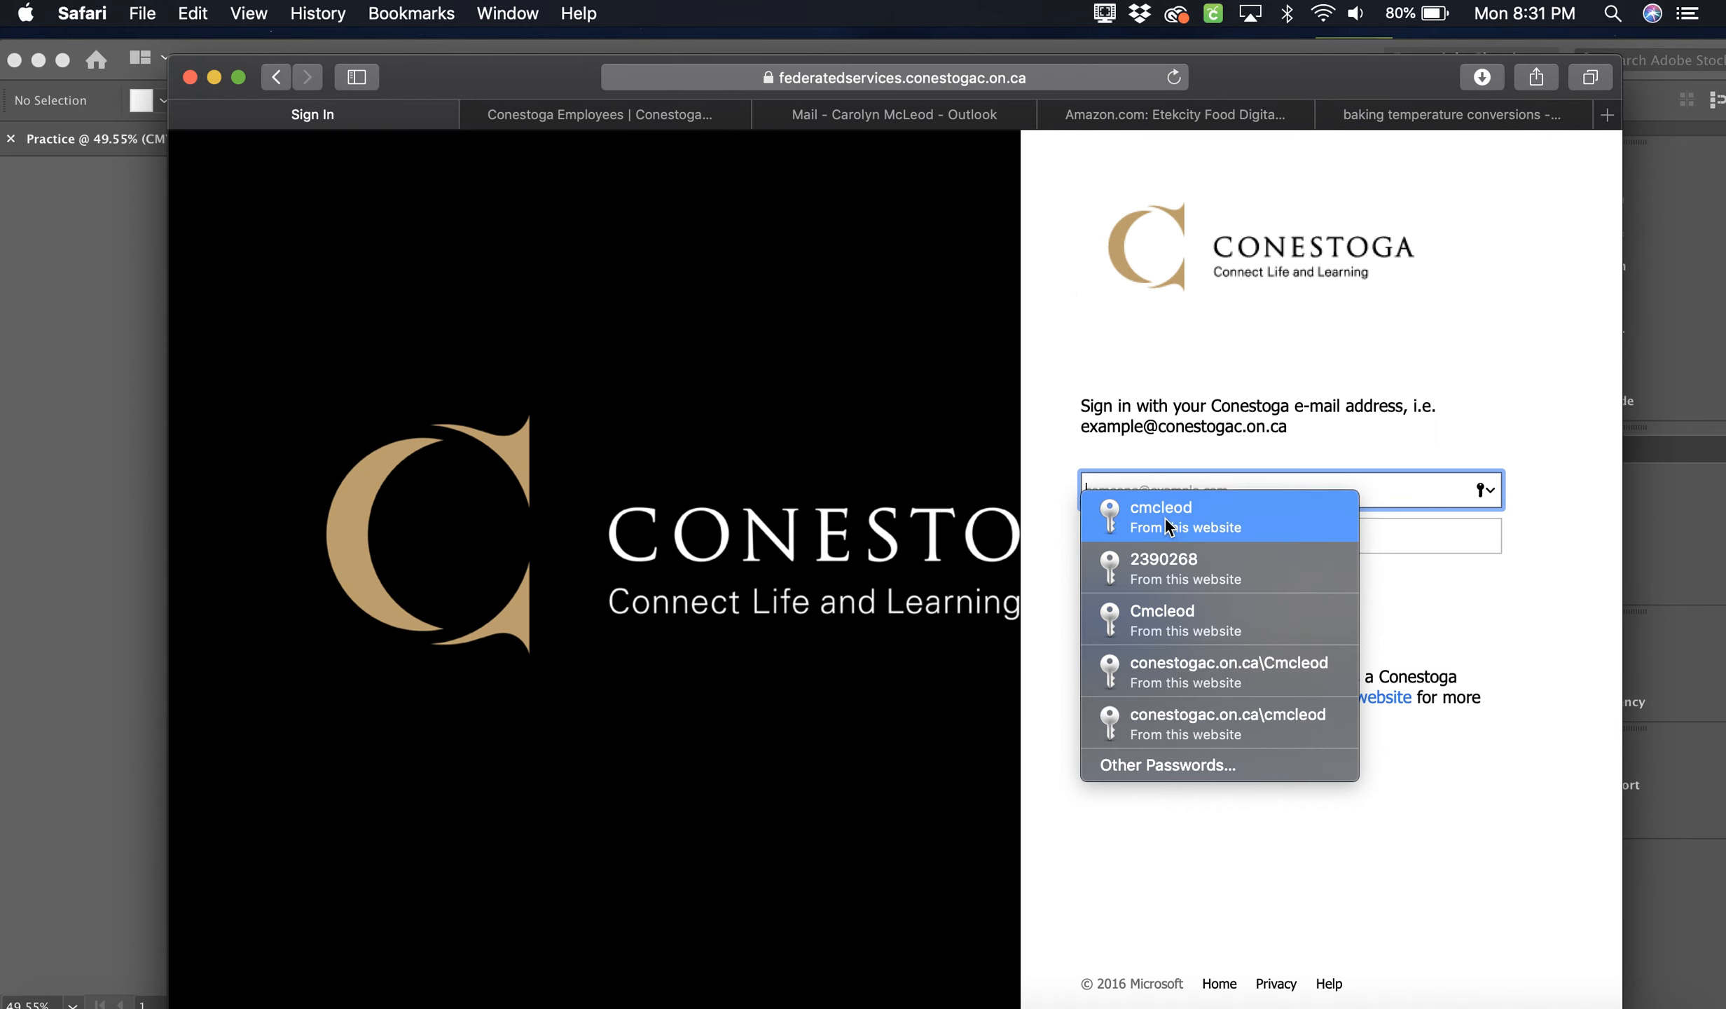
{"action": "left_click", "coordinate": [1166, 522]}
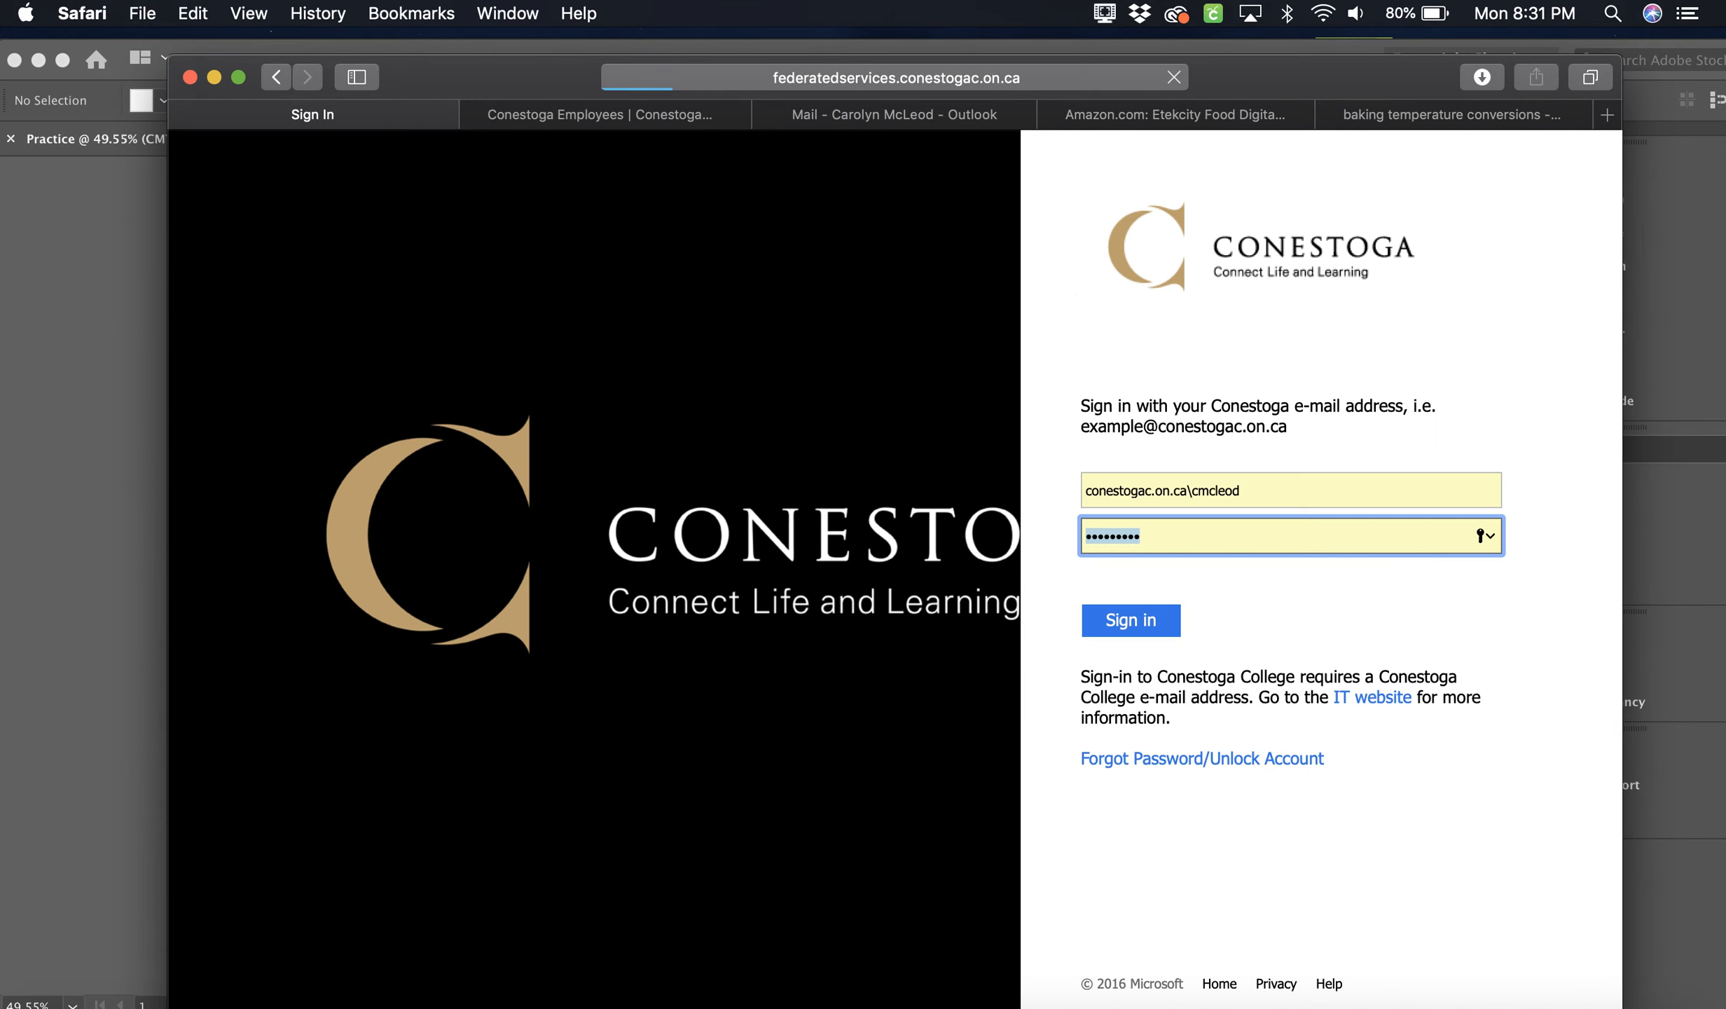
{"action": "left_click", "coordinate": [1130, 597]}
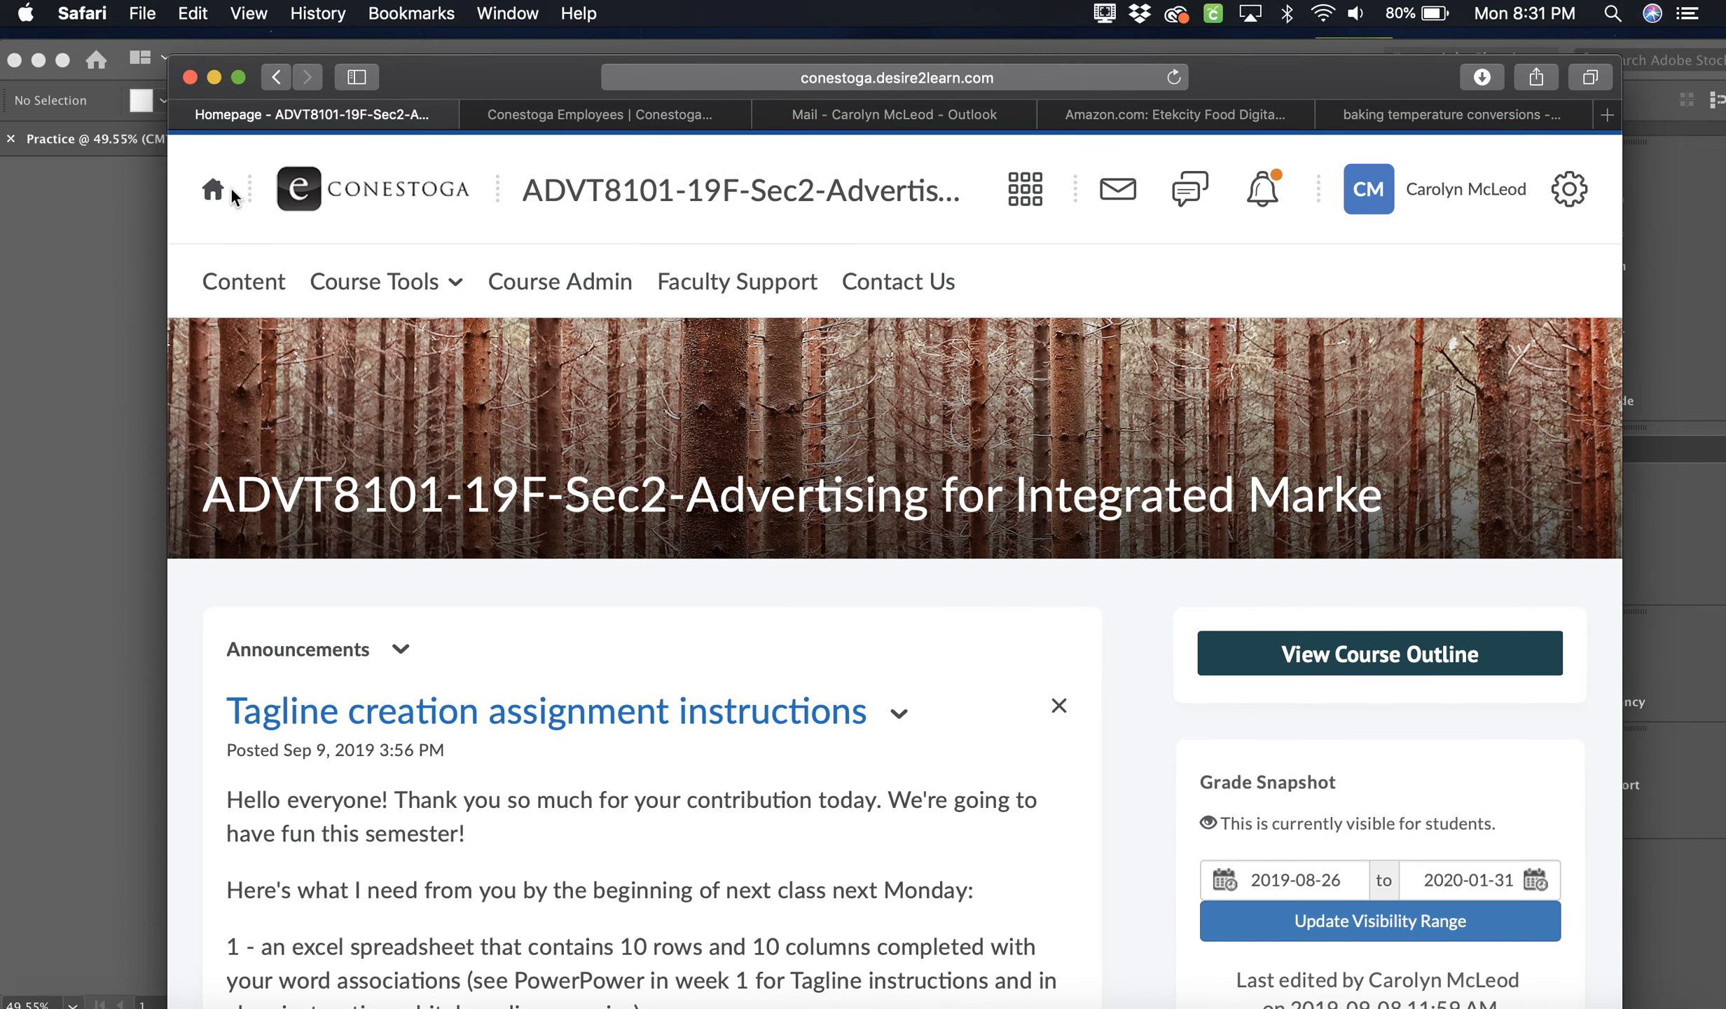
Open the content of the ADVT8160-19F-Sec1 Creative Strategy and Multimedia course.
{"action": "left_click", "coordinate": [220, 191]}
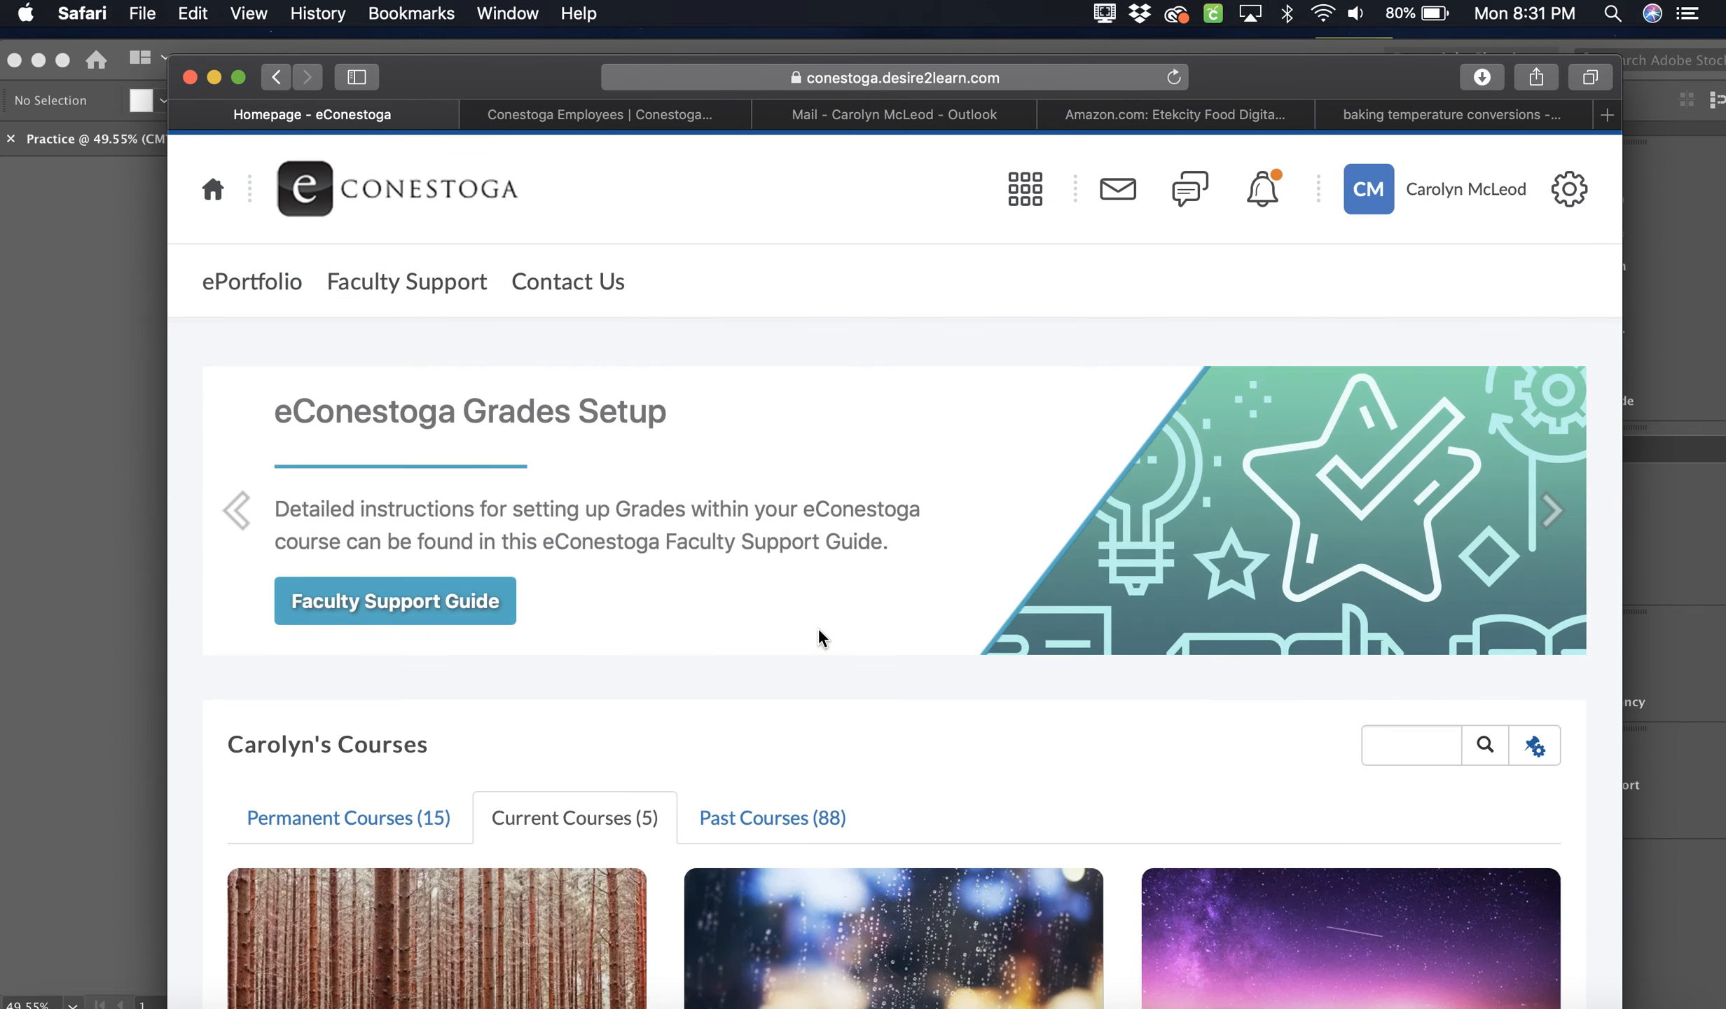
{"action": "scroll", "coordinate": [816, 635], "scroll_direction": "down", "scroll_amount": 10}
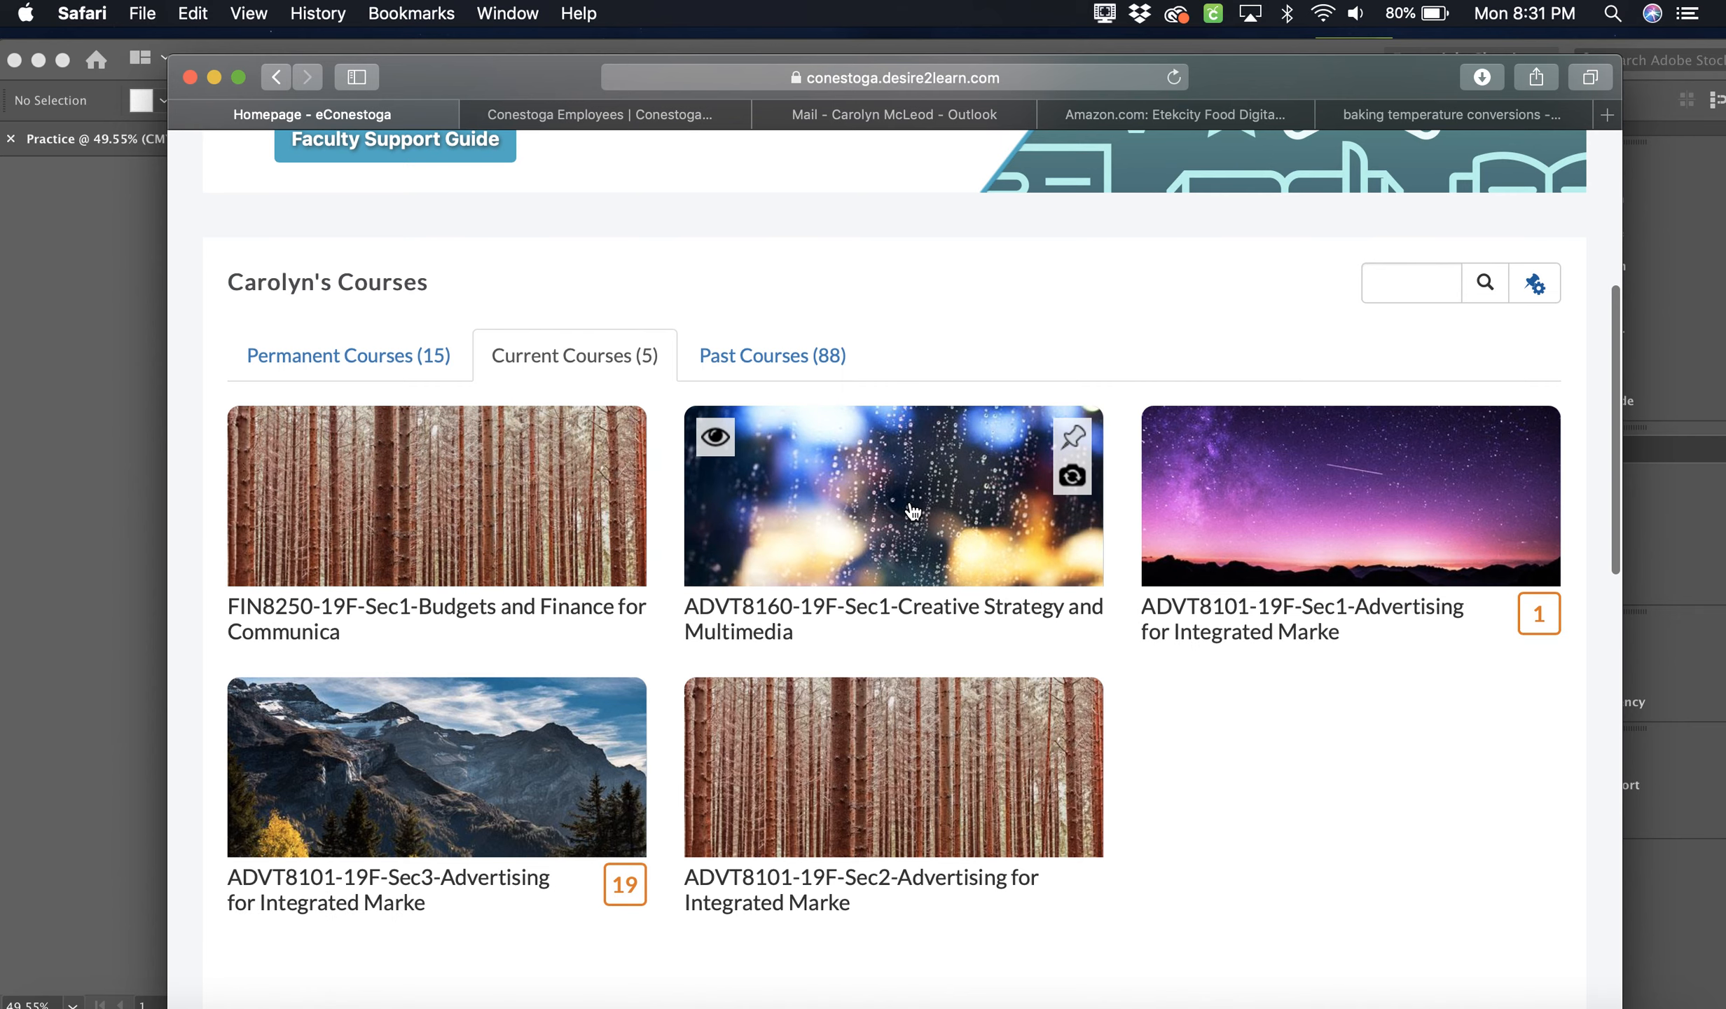
{"action": "left_click", "coordinate": [896, 529]}
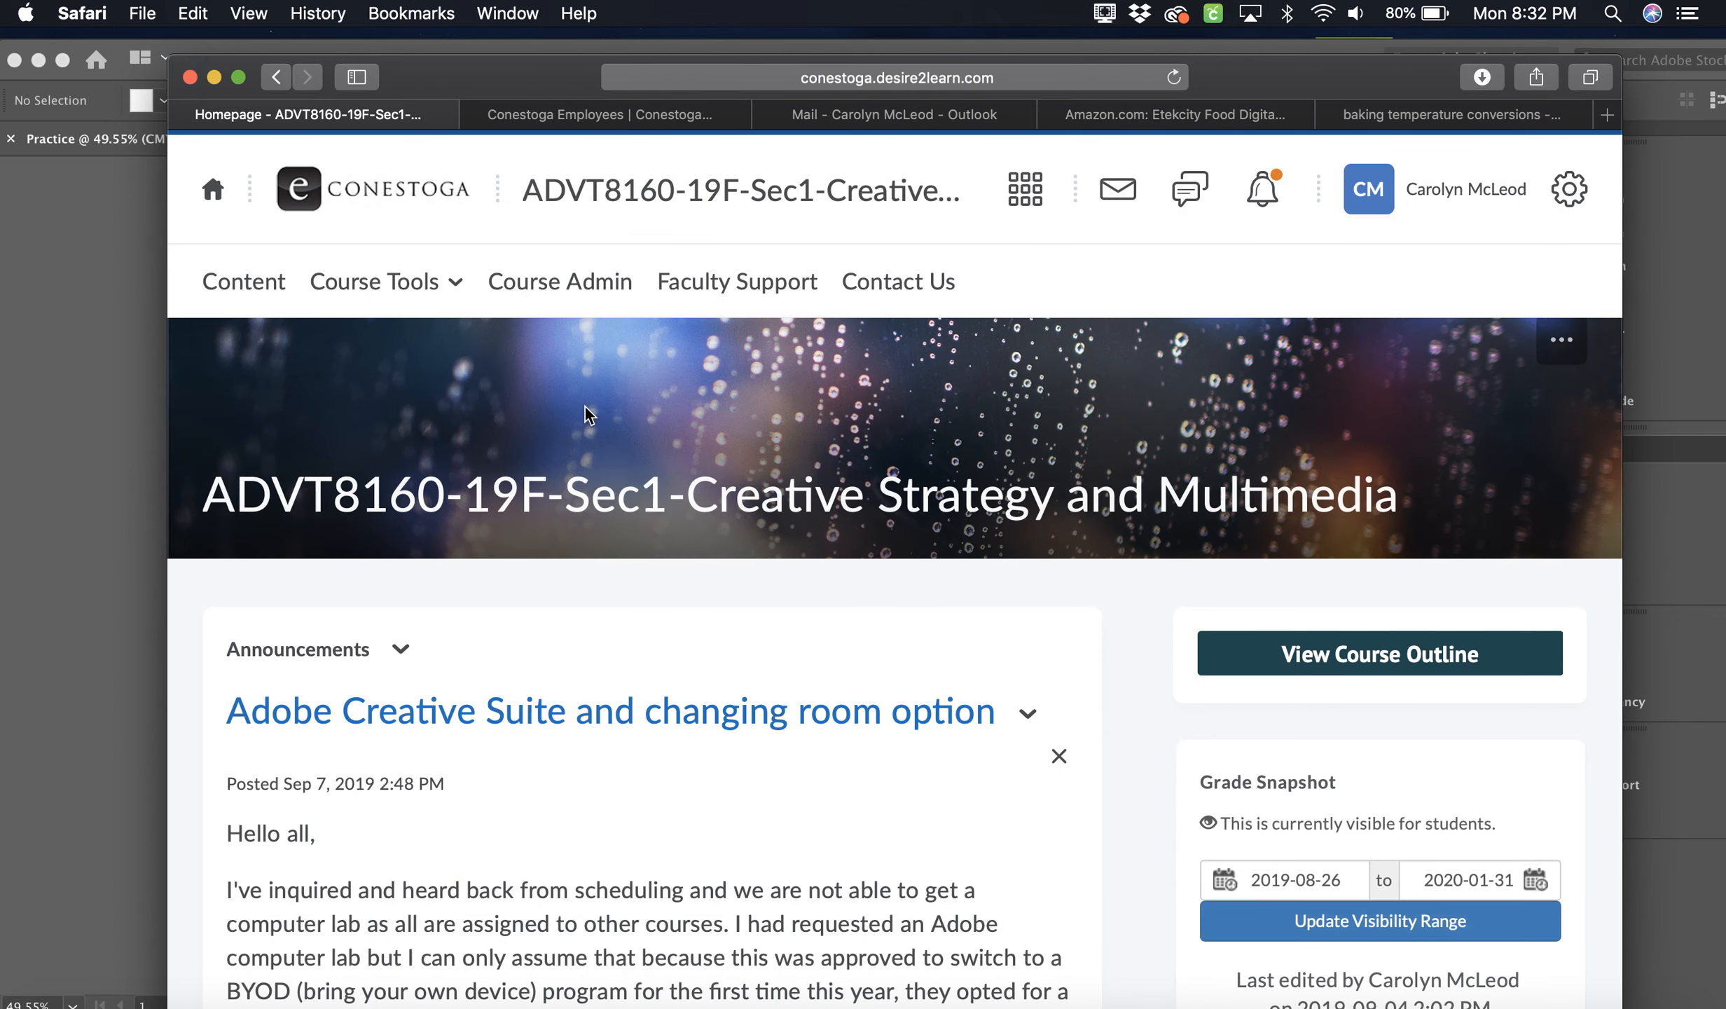
{"action": "left_click", "coordinate": [261, 288]}
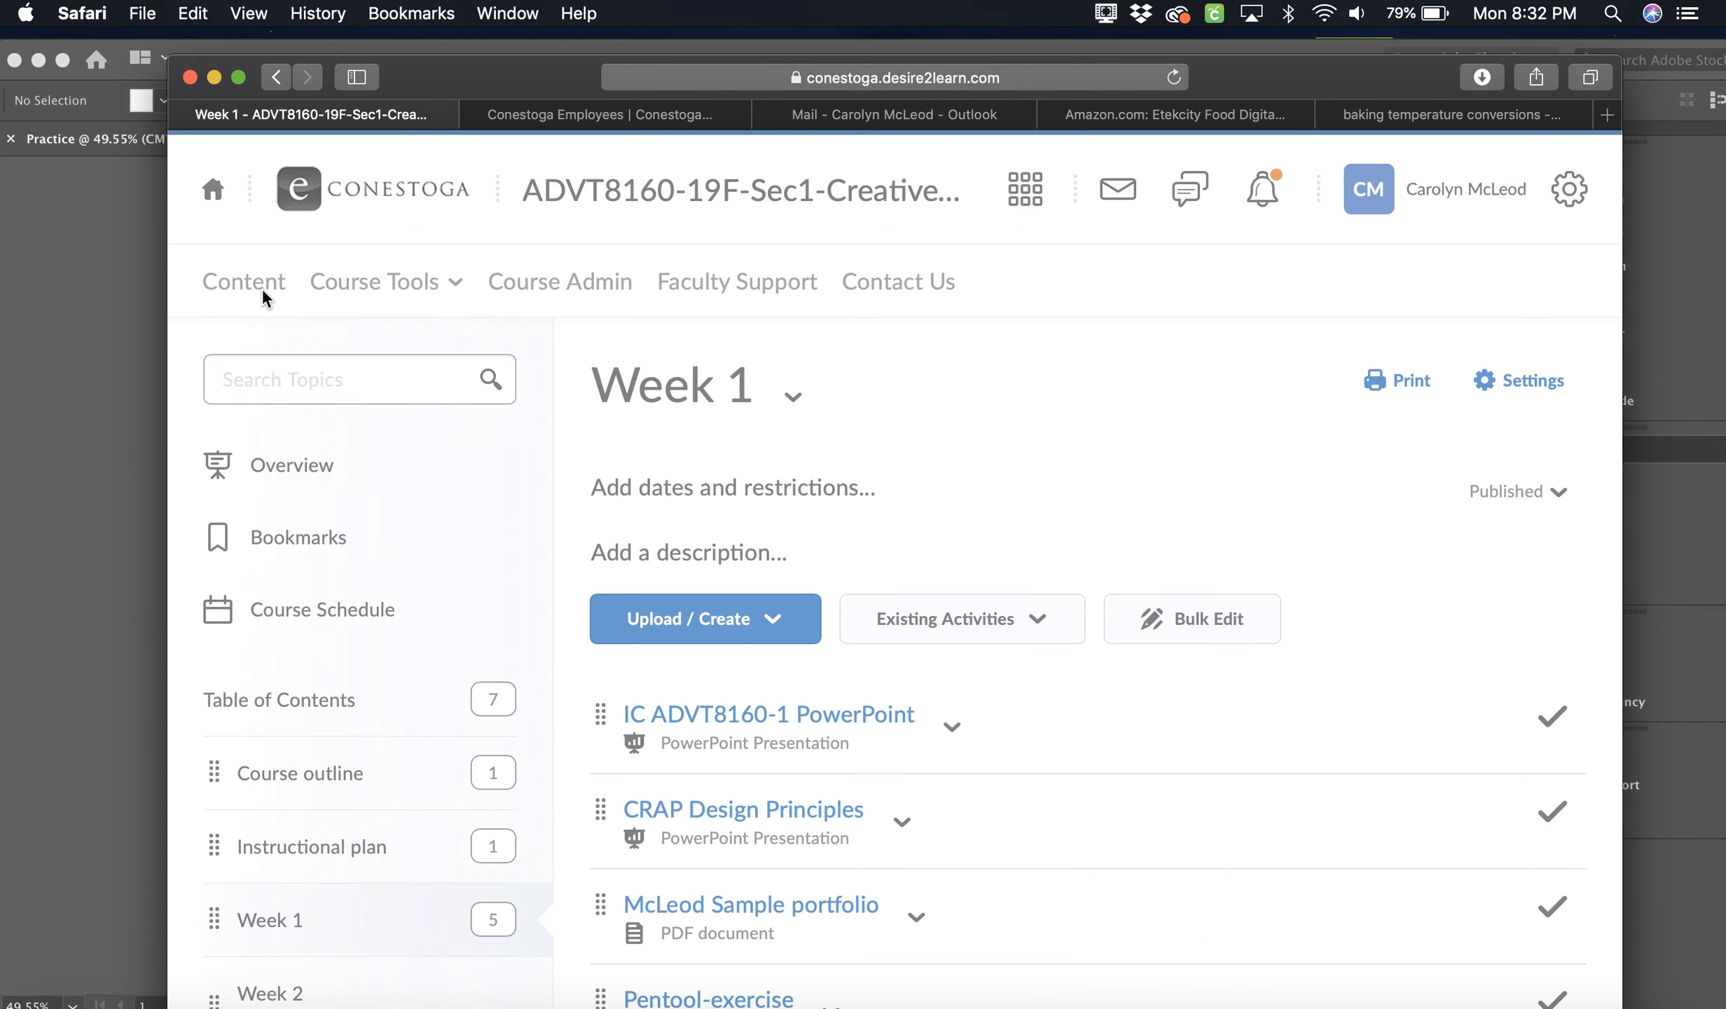
Download the Pentool-exercise image from the Week 1 materials.
{"action": "scroll", "coordinate": [288, 589], "scroll_direction": "down", "scroll_amount": 3}
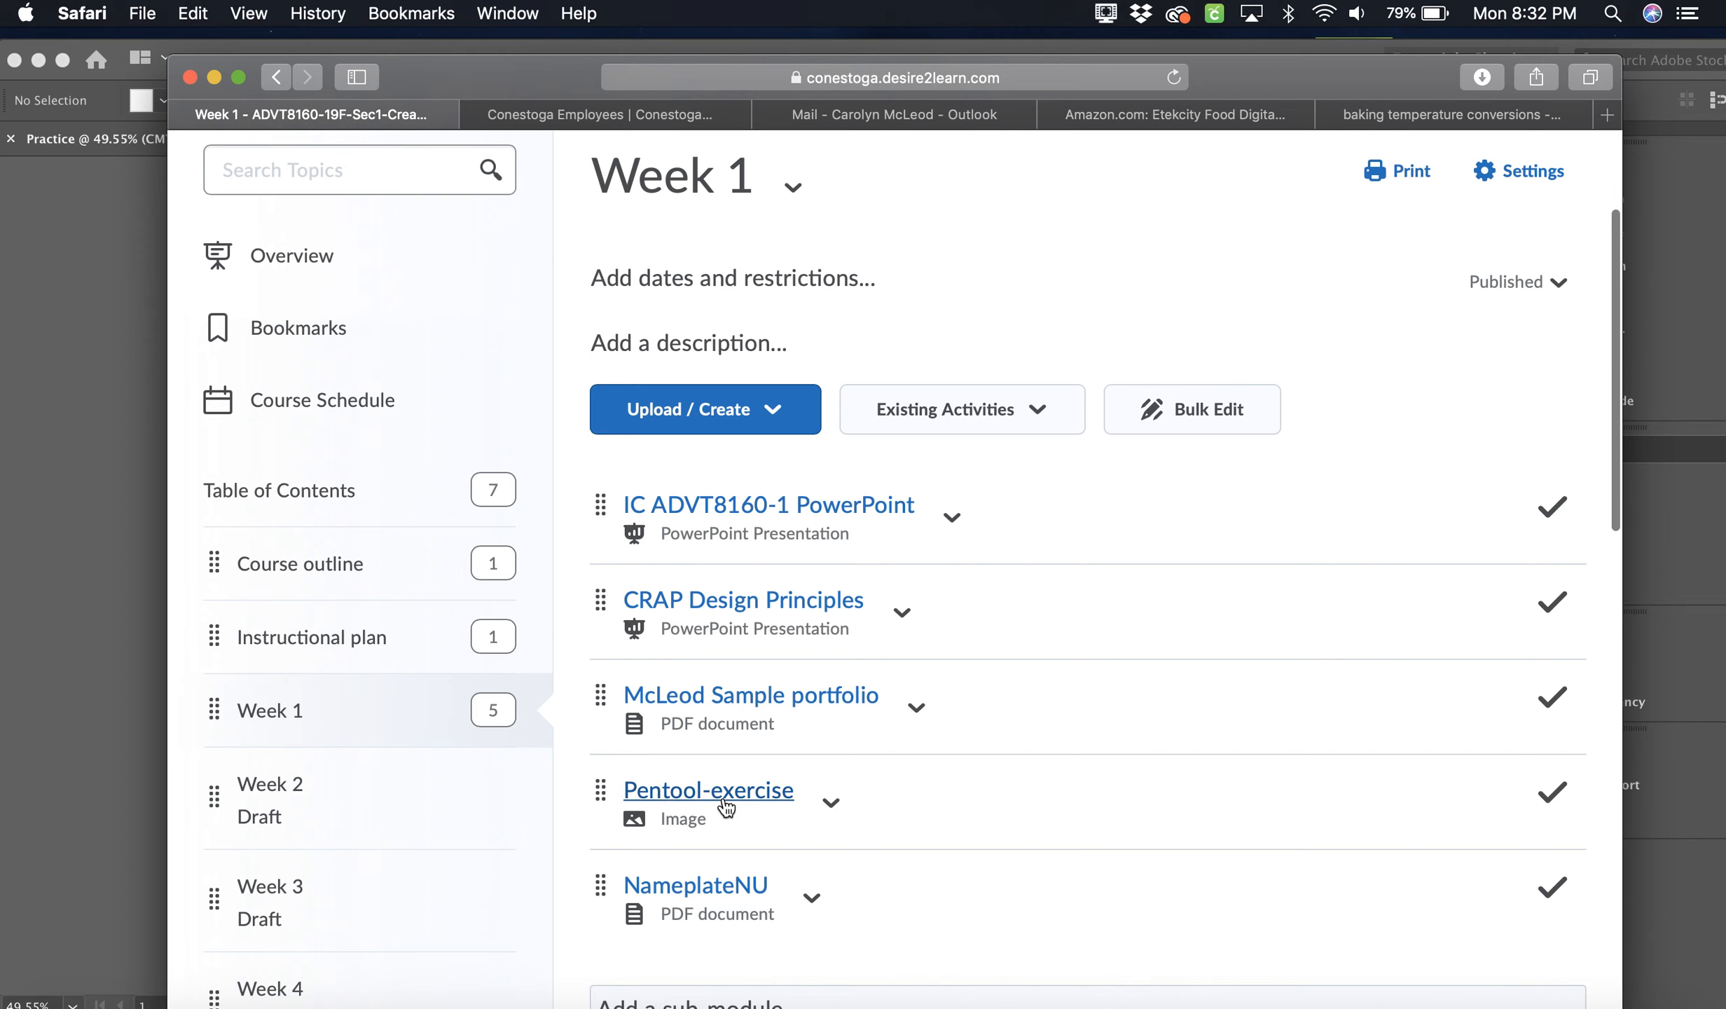
{"action": "scroll", "coordinate": [719, 807], "scroll_direction": "down", "scroll_amount": 2}
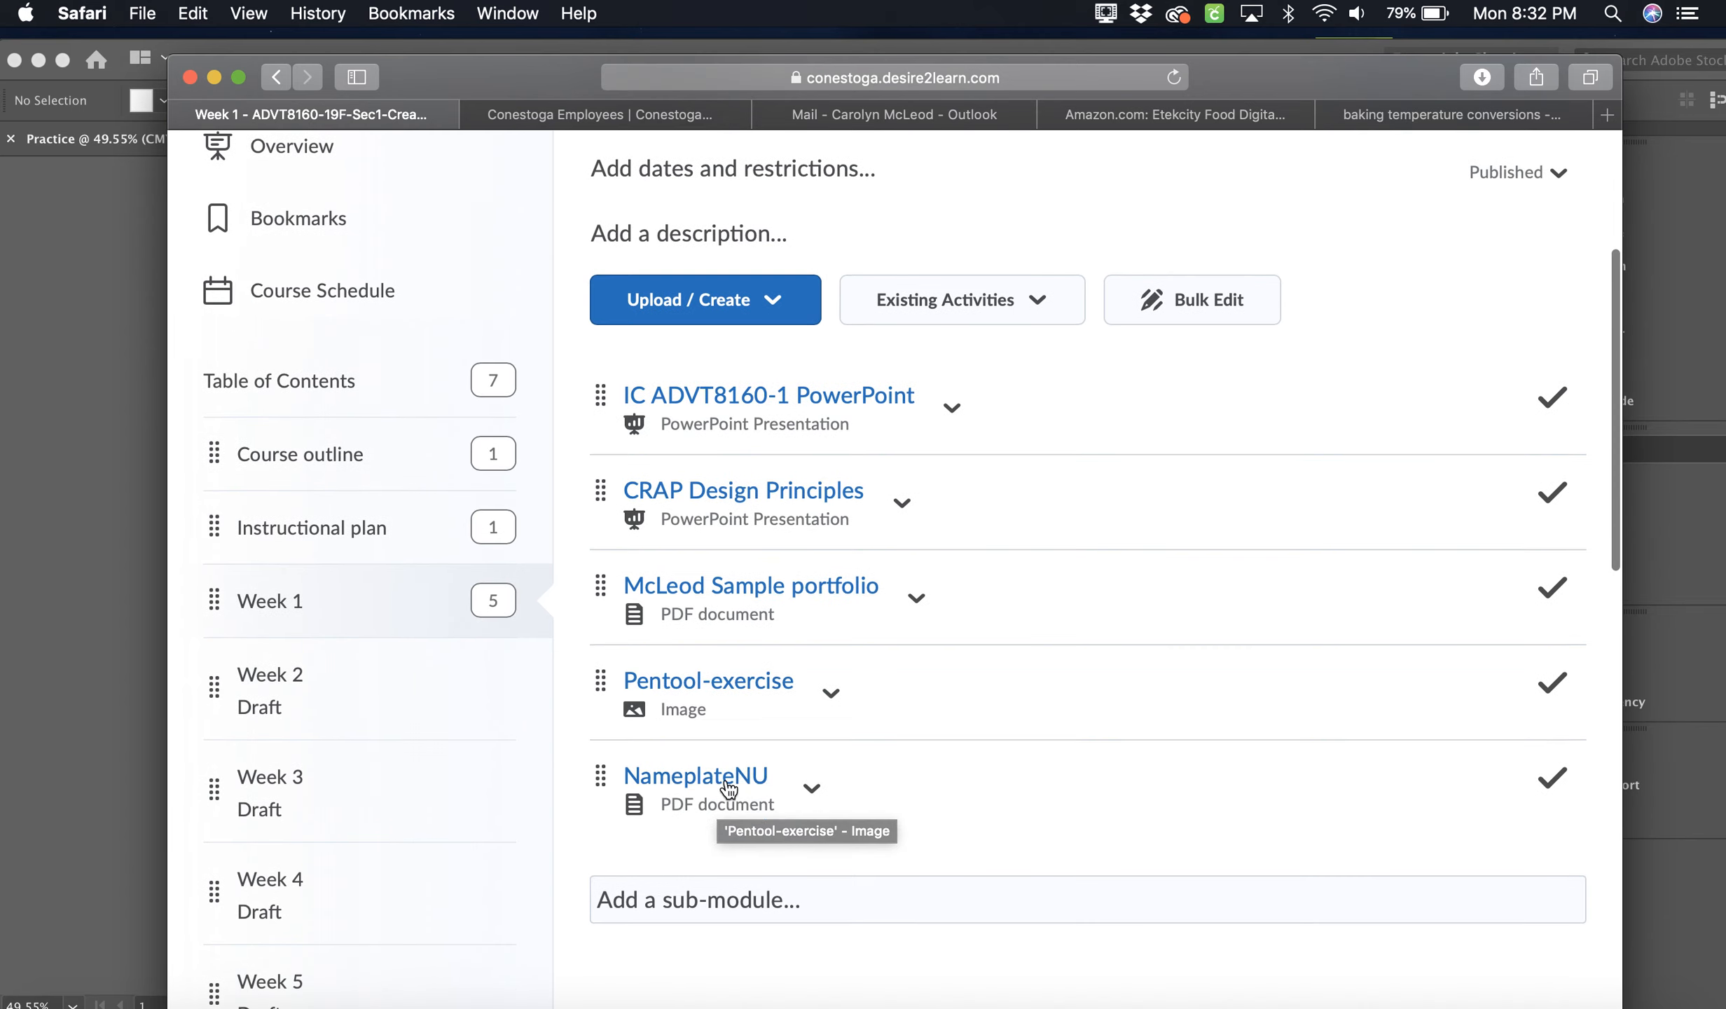
{"action": "left_click", "coordinate": [830, 695]}
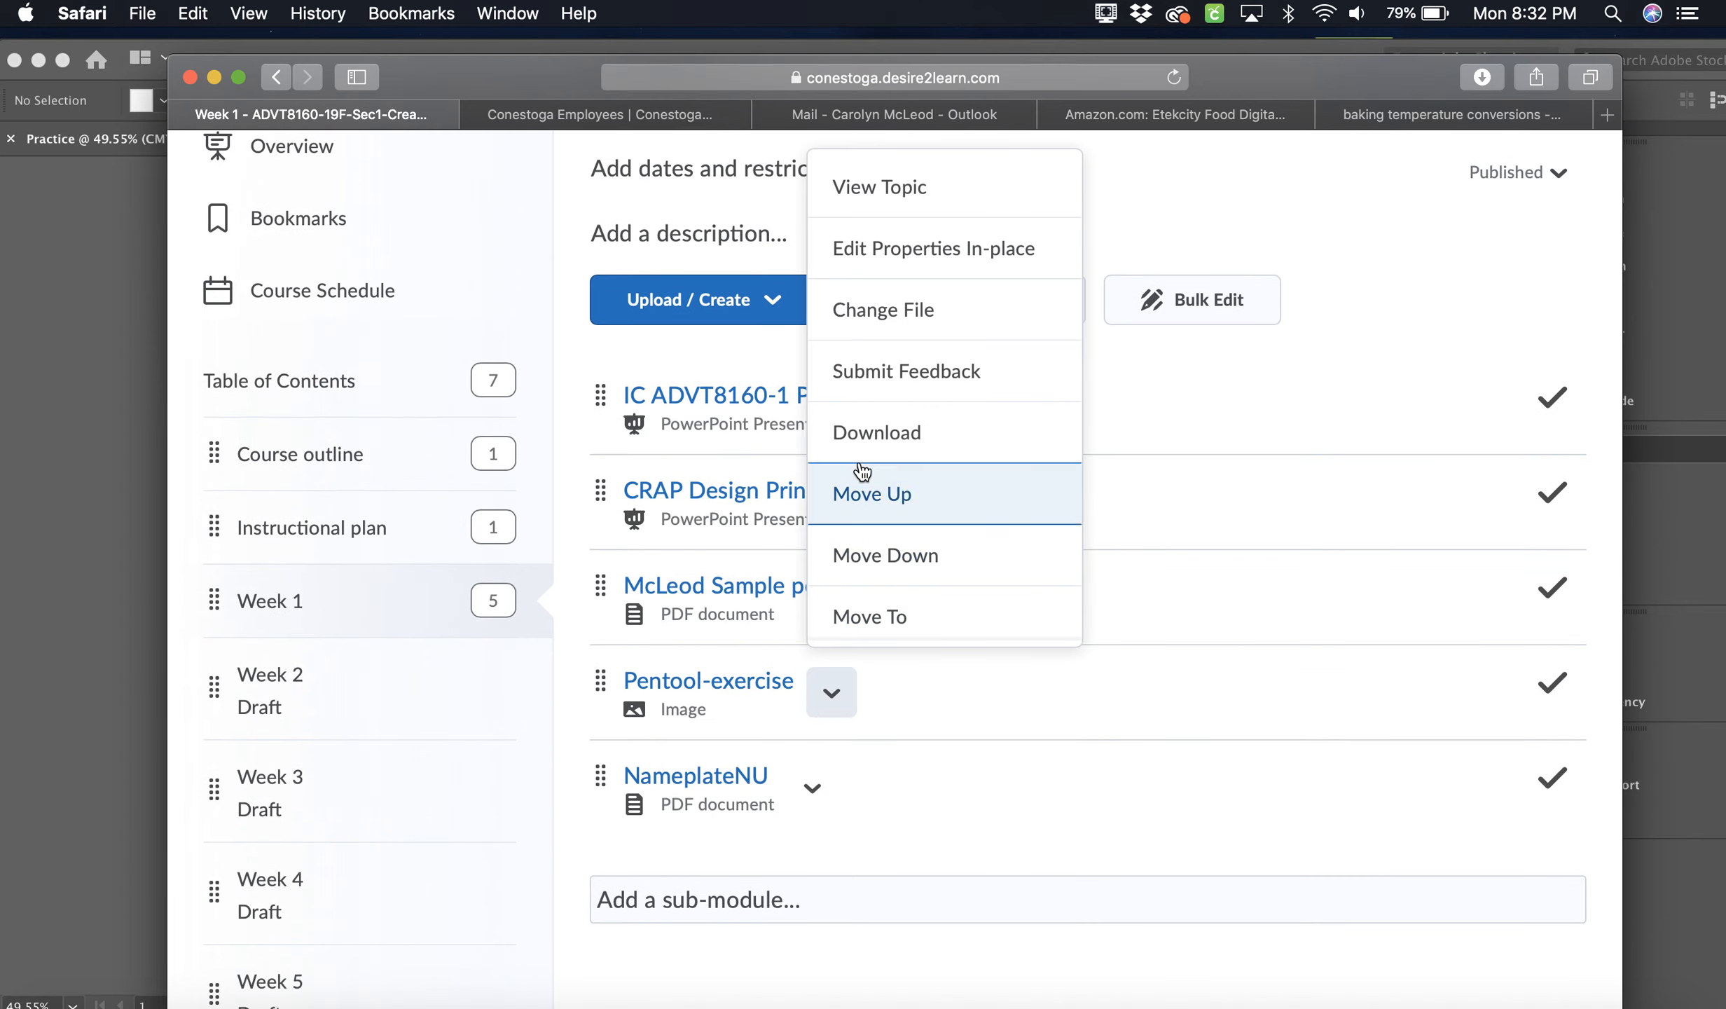
{"action": "left_click", "coordinate": [869, 441]}
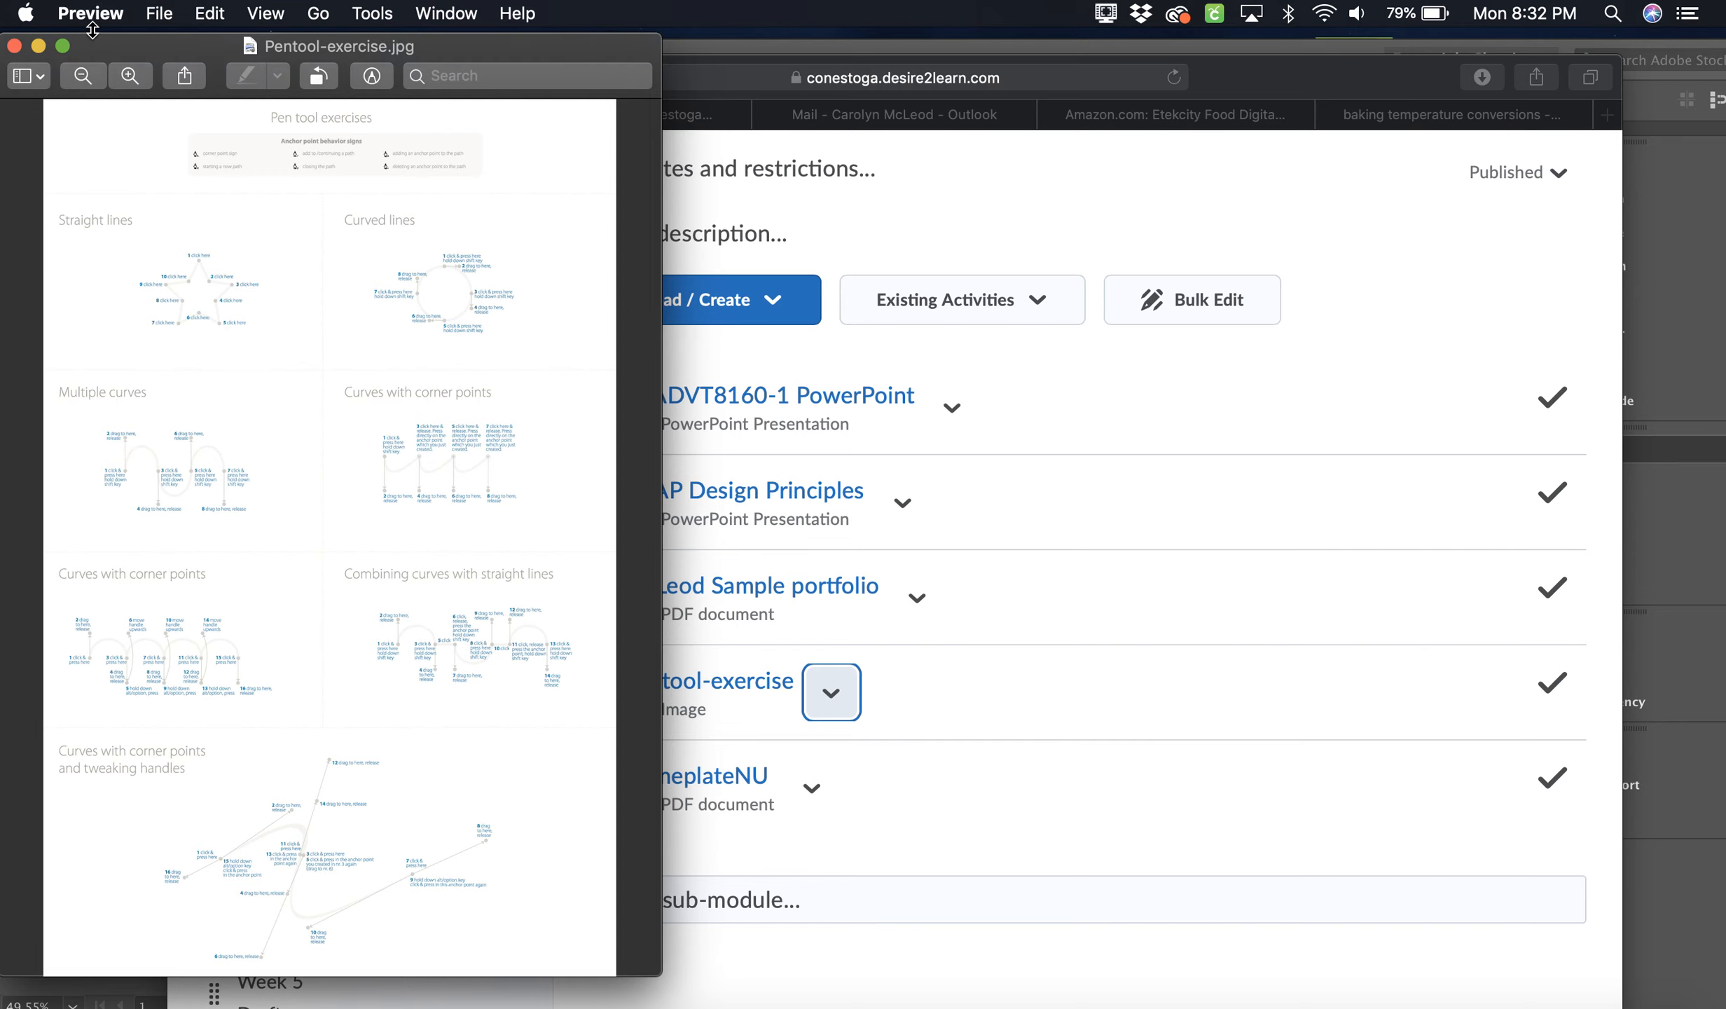
Export the downloaded image from Preview to the iCloud Desktop as a JPEG named Pentool-exercise.
{"action": "left_click", "coordinate": [159, 13]}
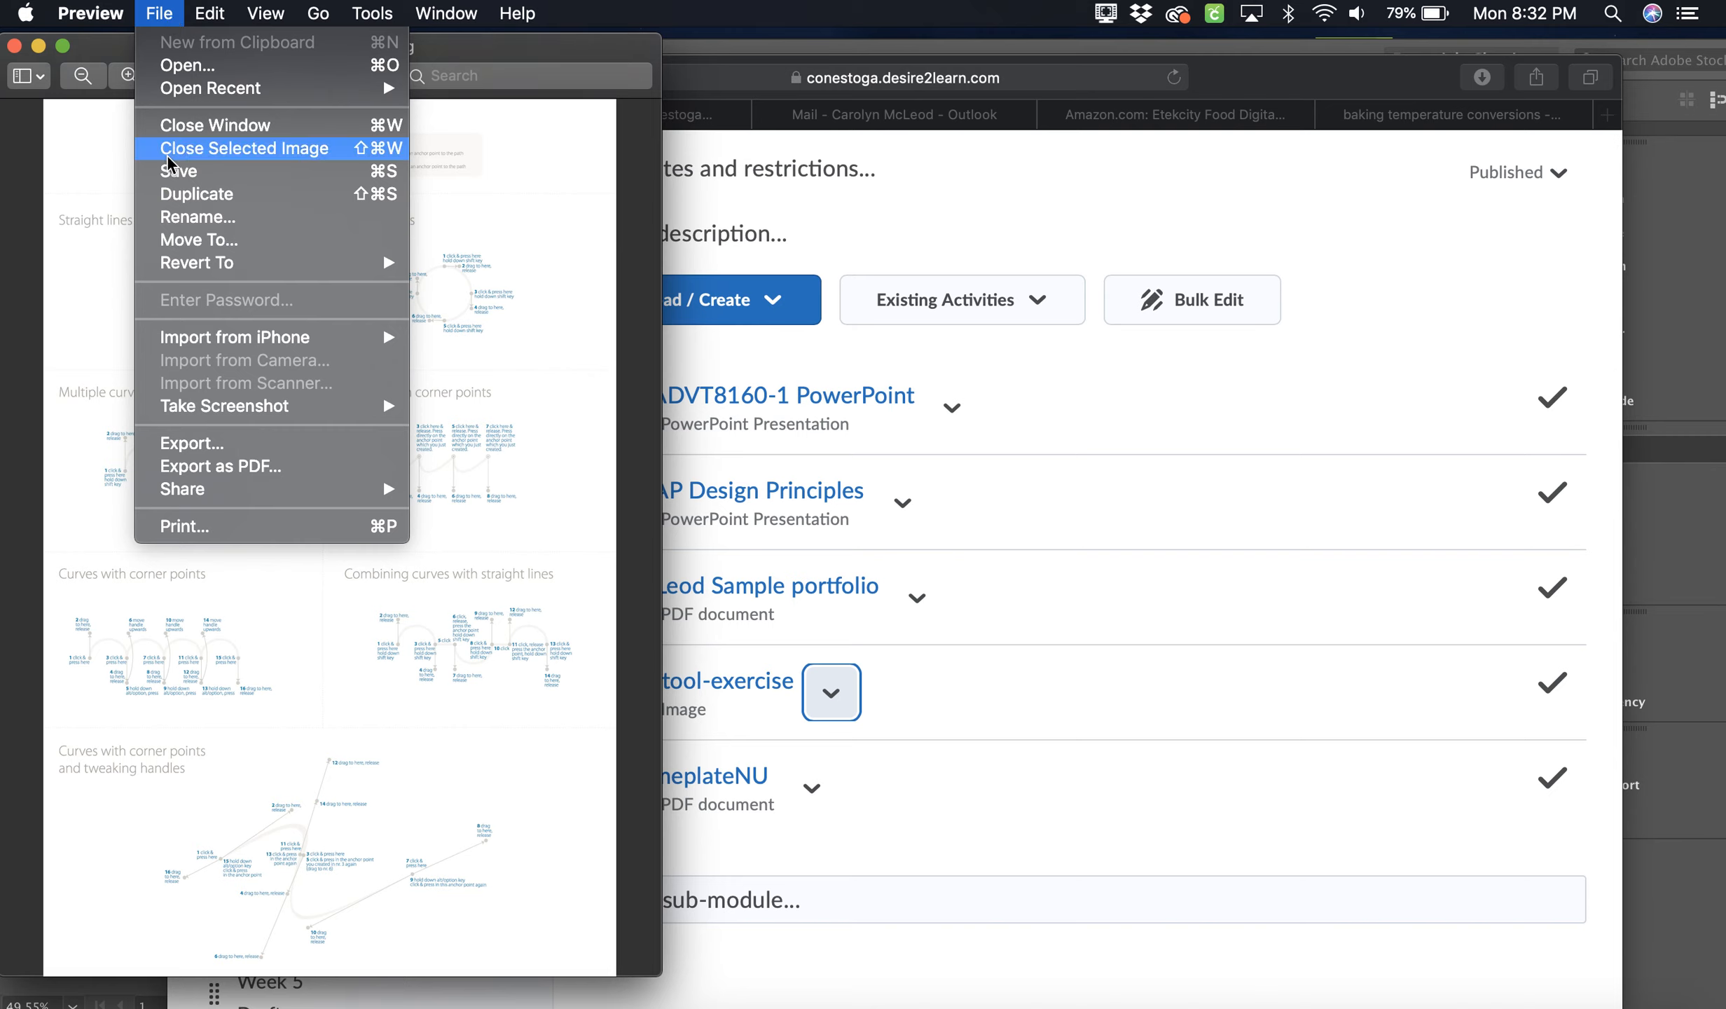
{"action": "mouse_move", "coordinate": [171, 345]}
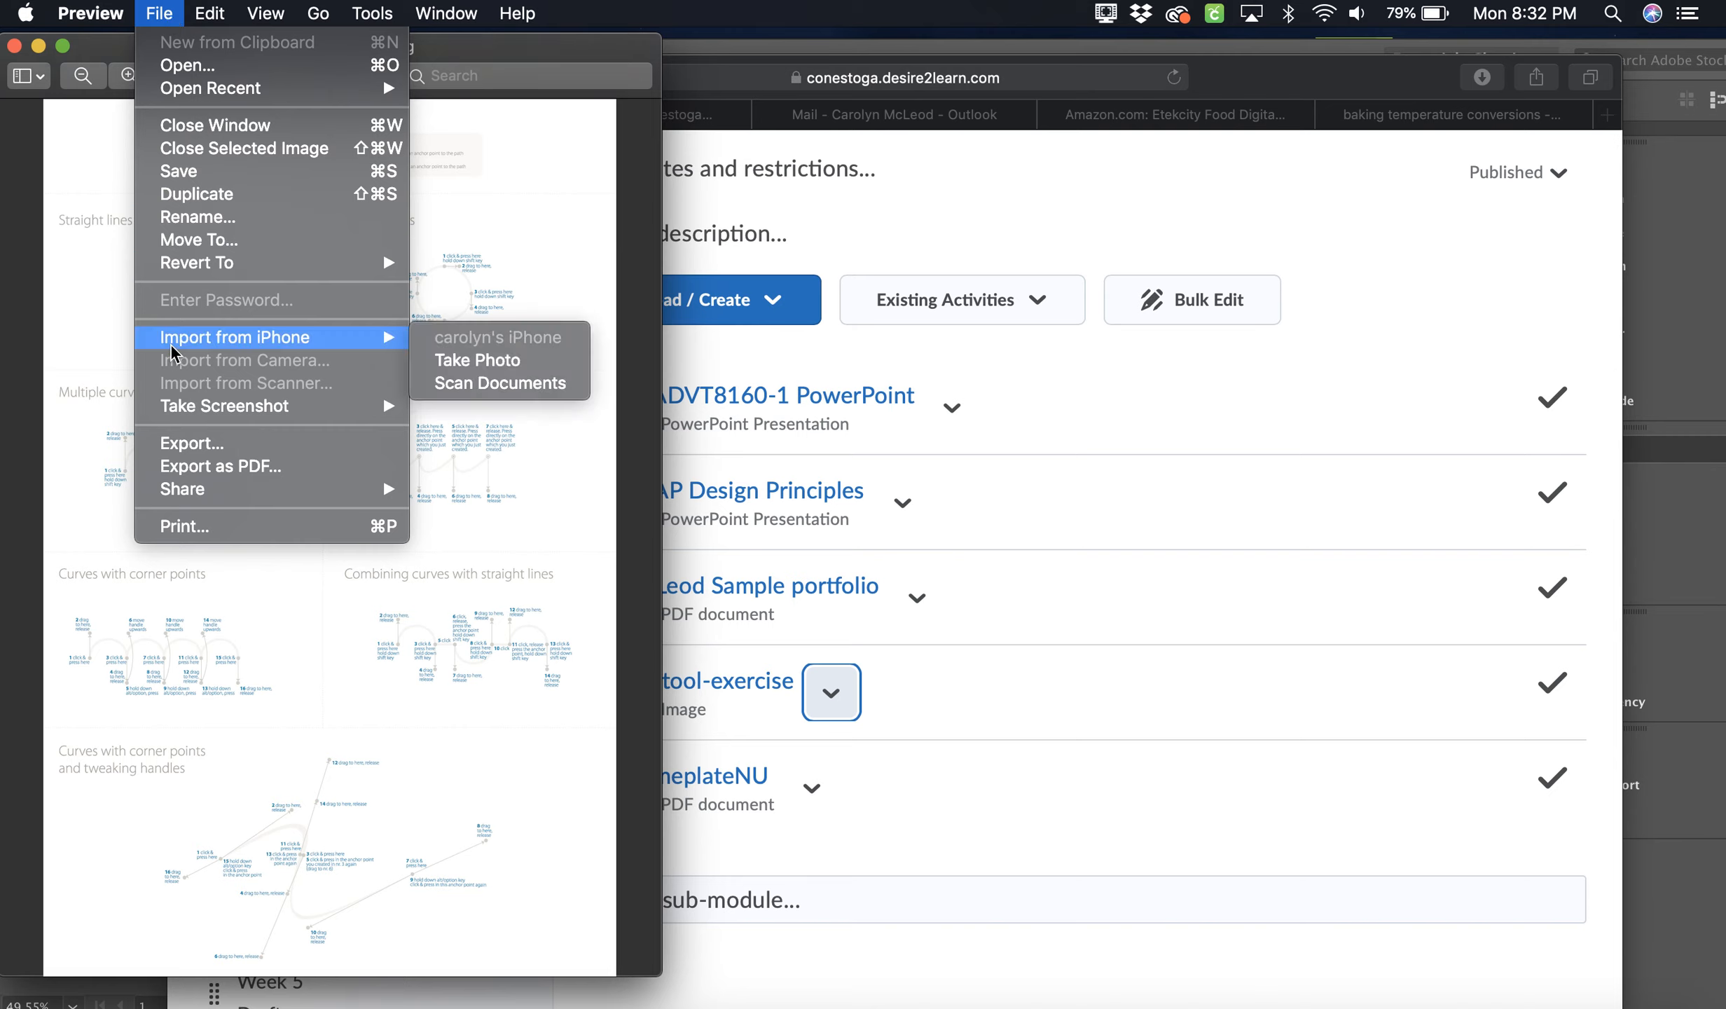
{"action": "left_click", "coordinate": [175, 445]}
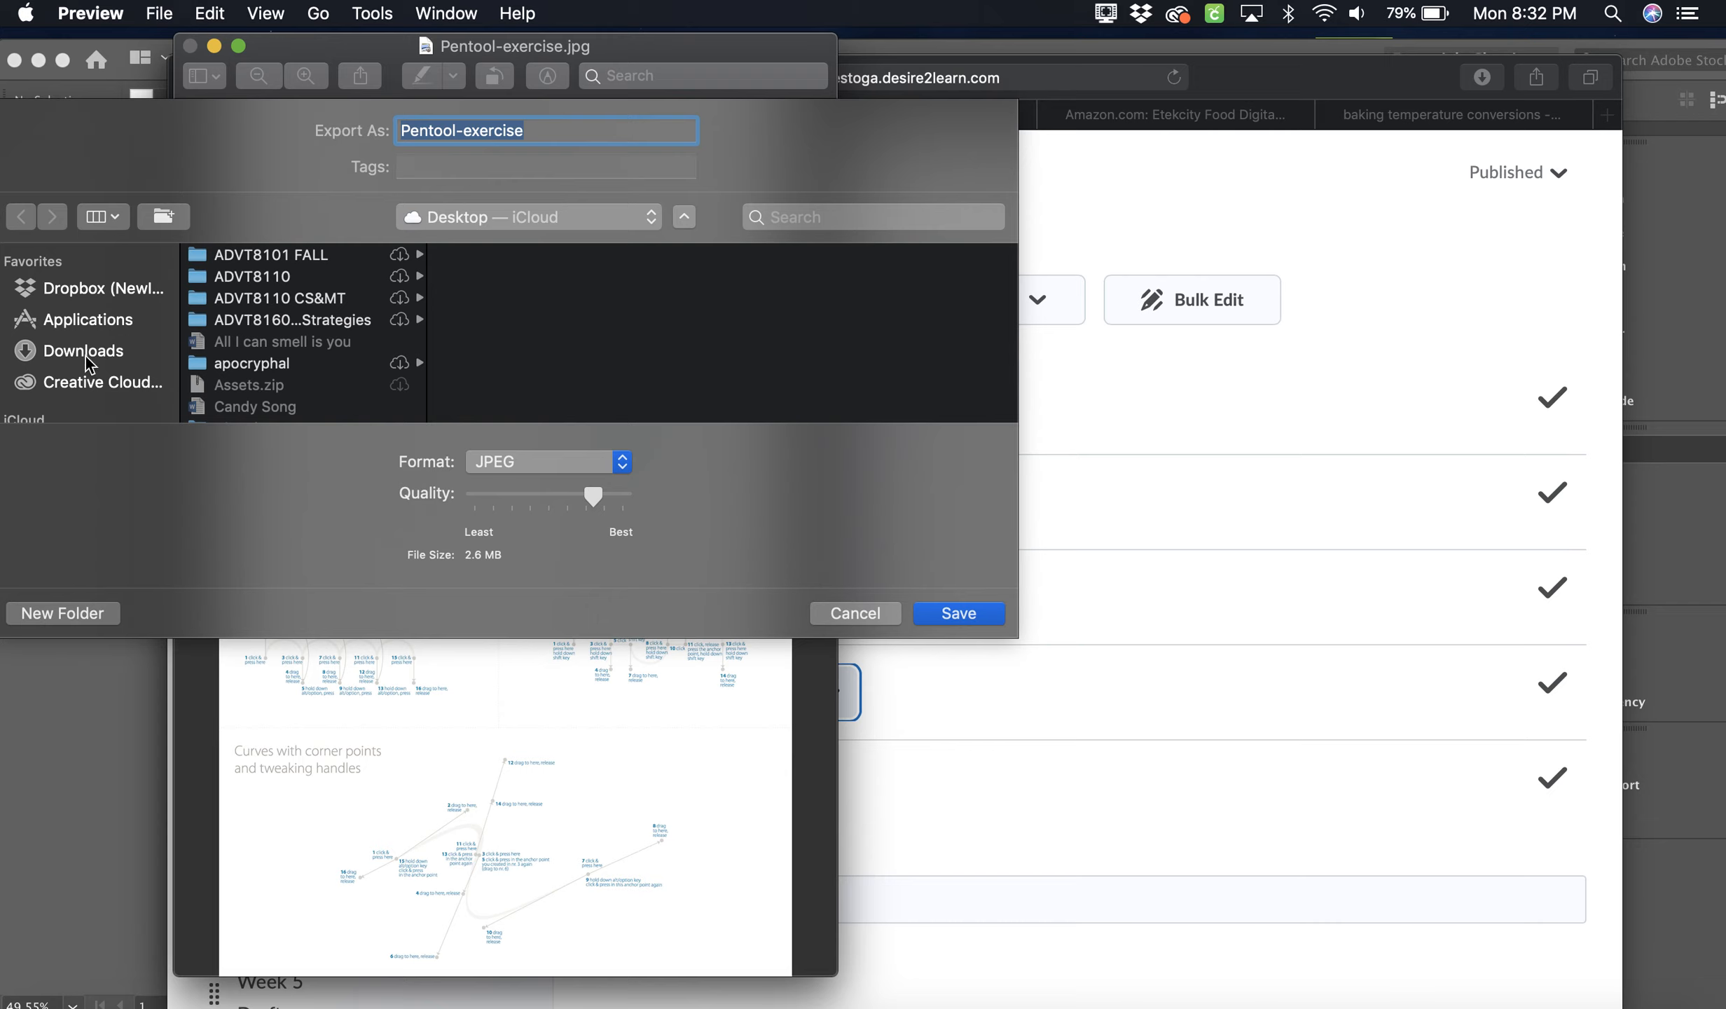
{"action": "scroll", "coordinate": [83, 340], "scroll_direction": "down", "scroll_amount": 3}
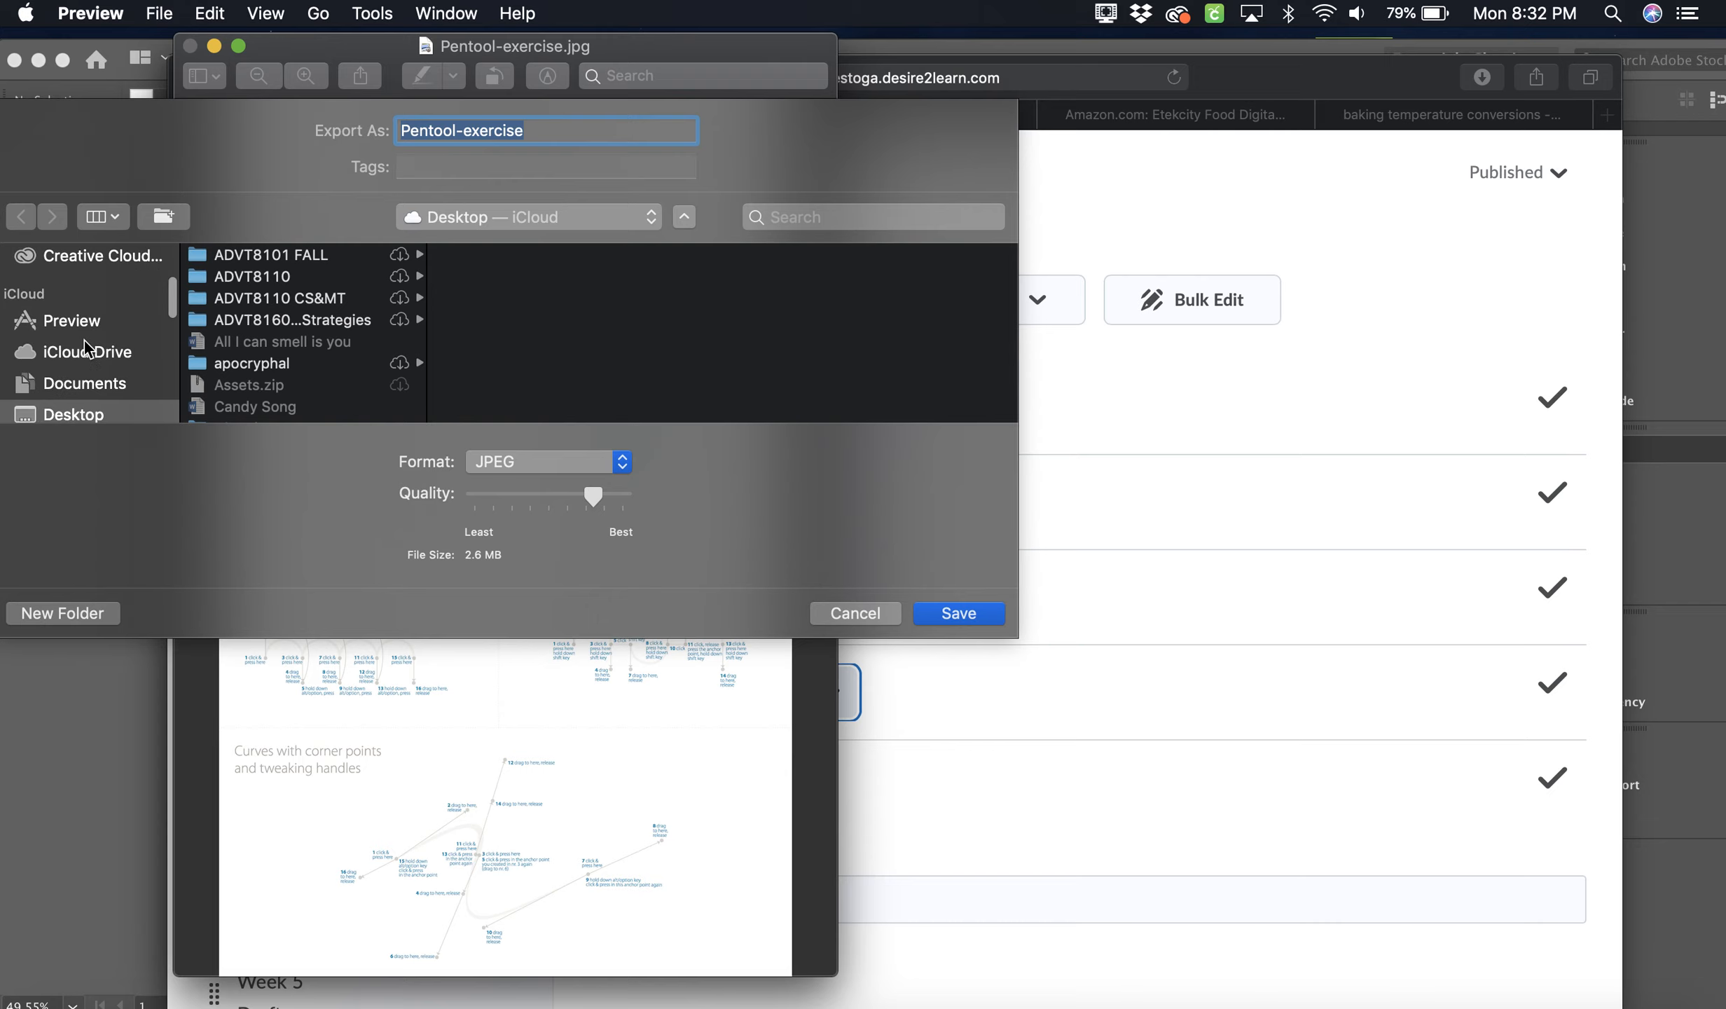
{"action": "scroll", "coordinate": [85, 316], "scroll_direction": "up", "scroll_amount": 3}
{"action": "scroll", "coordinate": [85, 315], "scroll_direction": "down", "scroll_amount": 3}
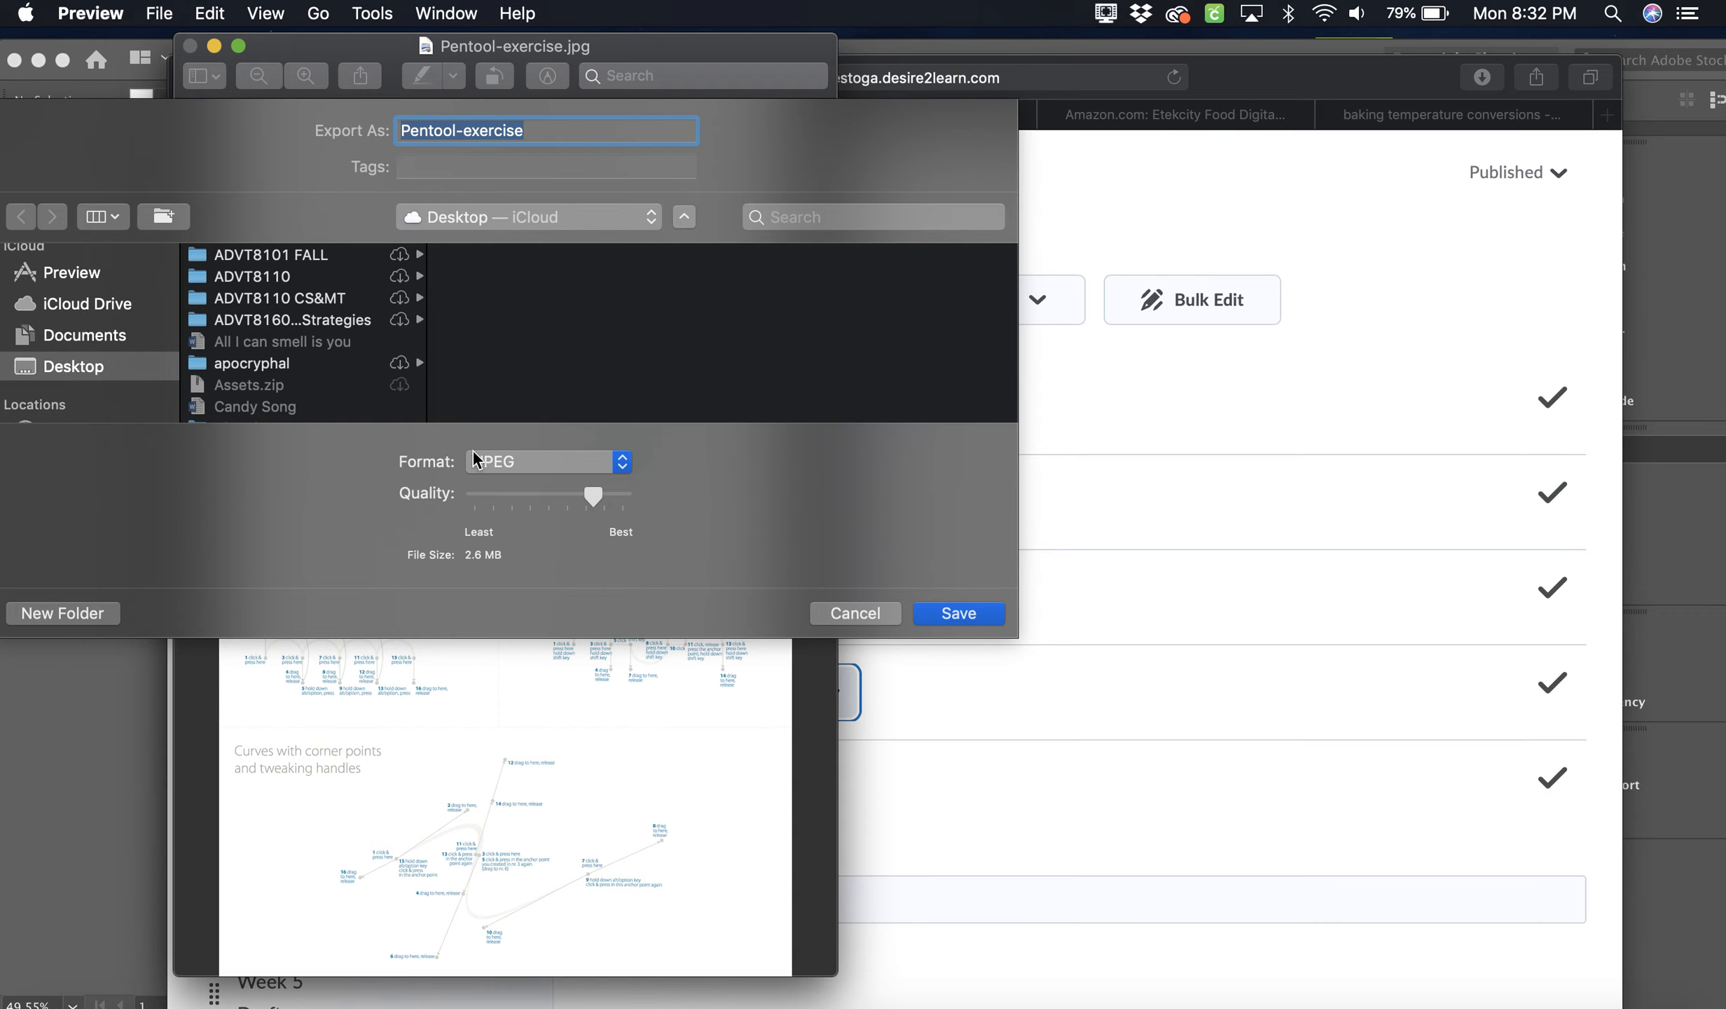
{"action": "left_click", "coordinate": [947, 611]}
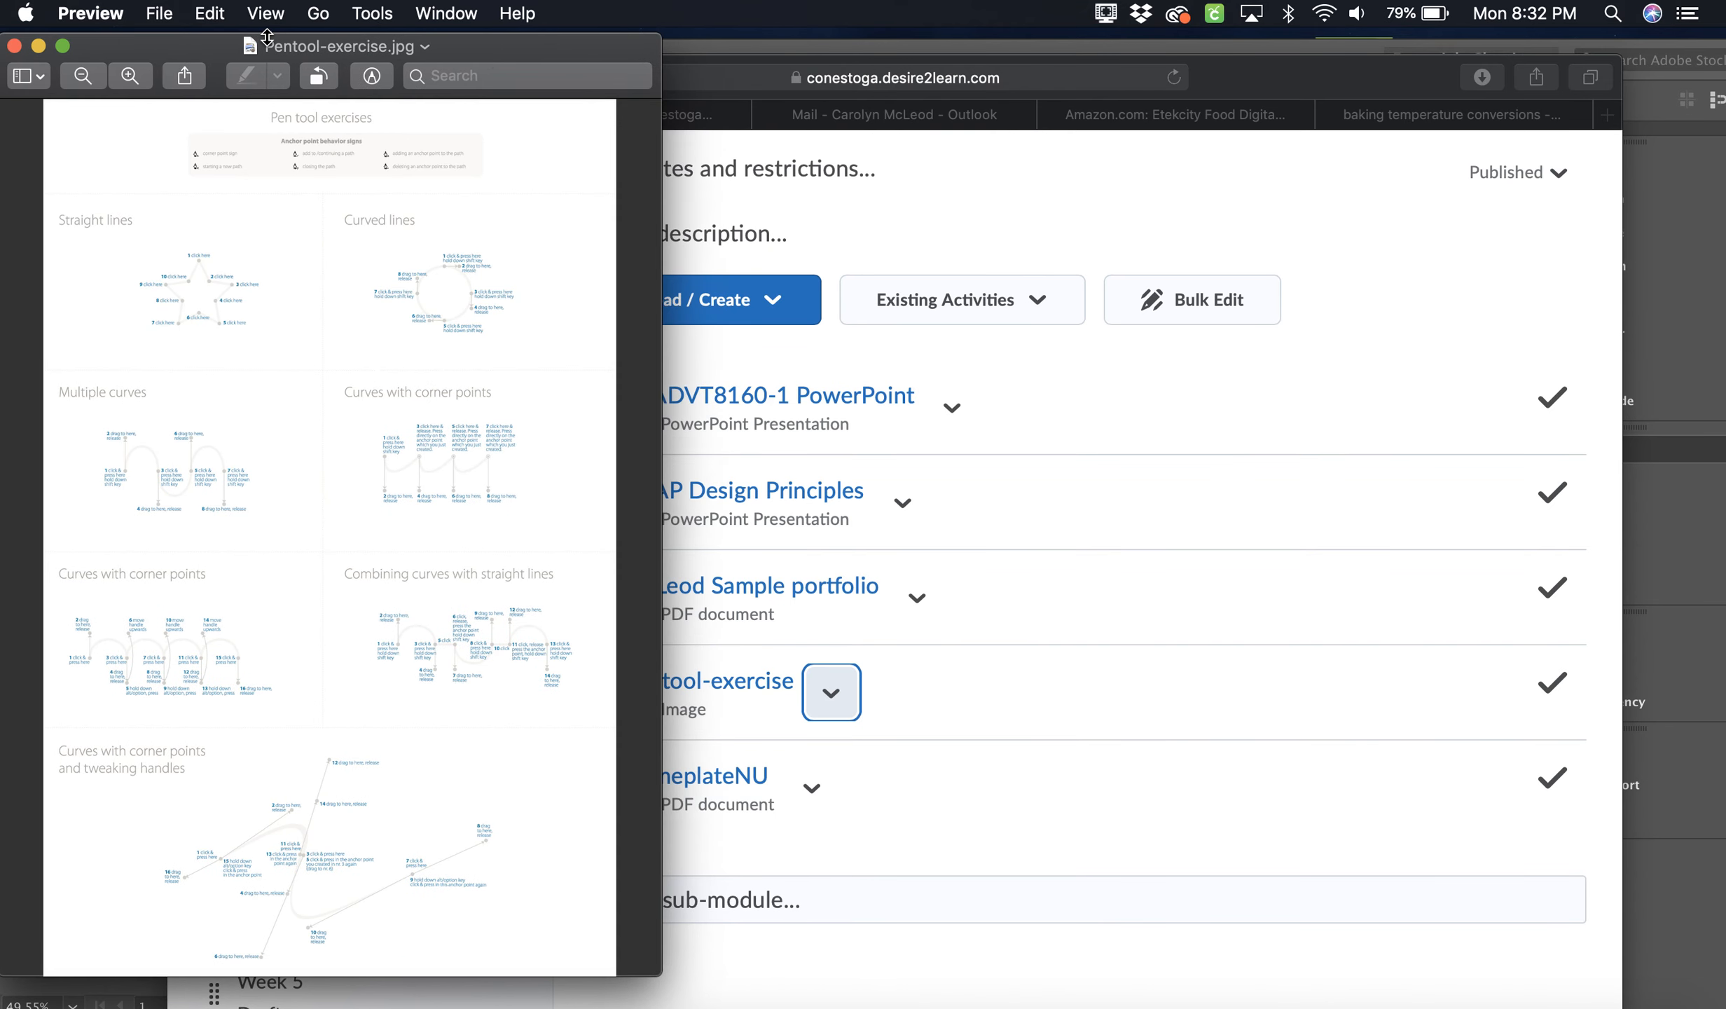
Close the Pentool-exercise image in Preview and switch to the Practice document in Illustrator.
{"action": "left_click", "coordinate": [15, 46]}
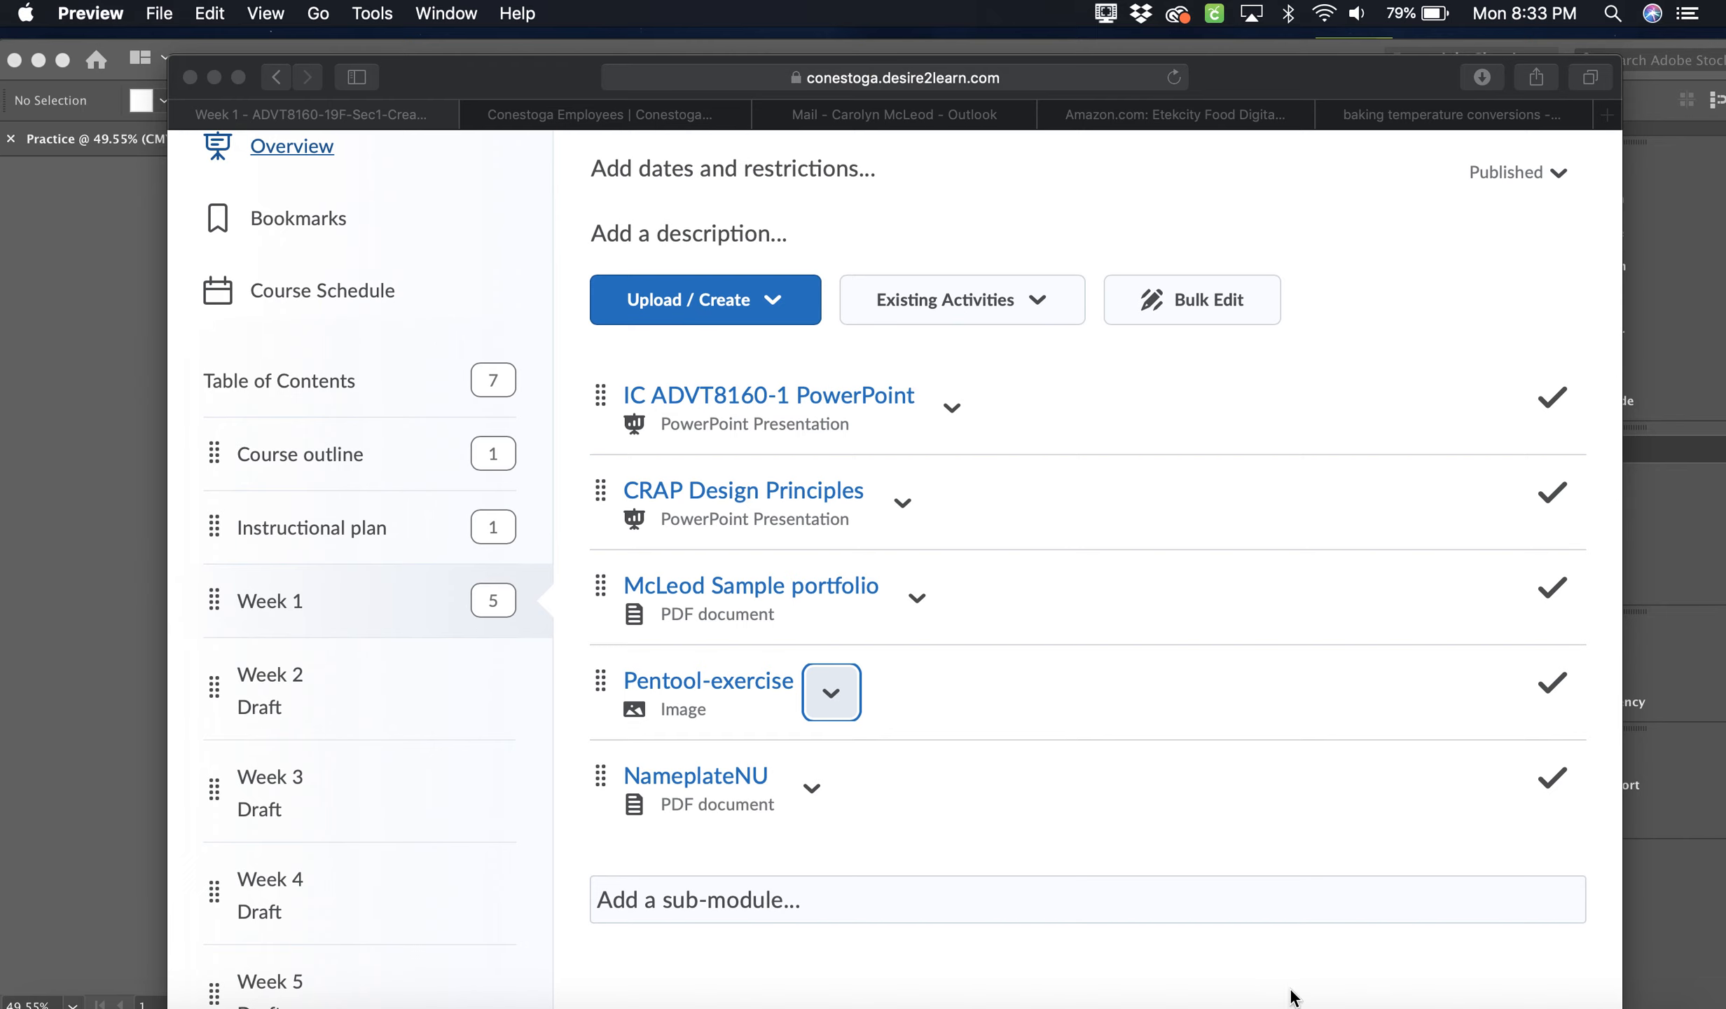
{"action": "left_click", "coordinate": [1323, 1006]}
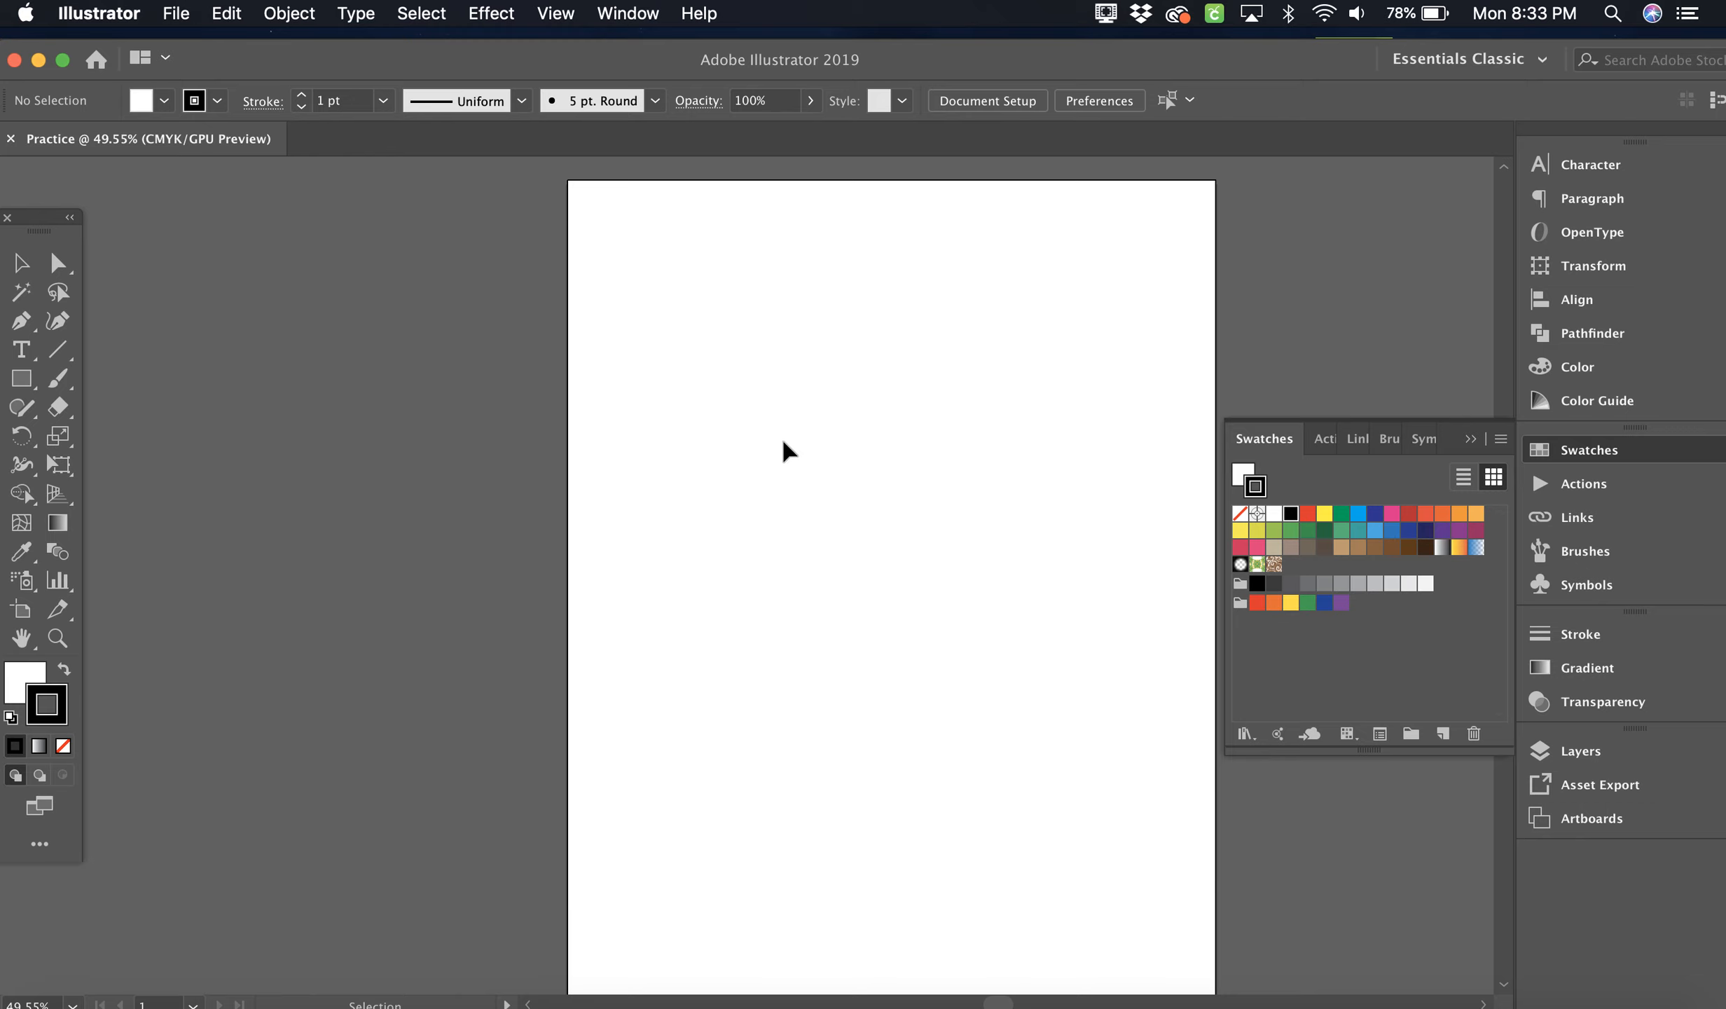
{"action": "left_click", "coordinate": [188, 14]}
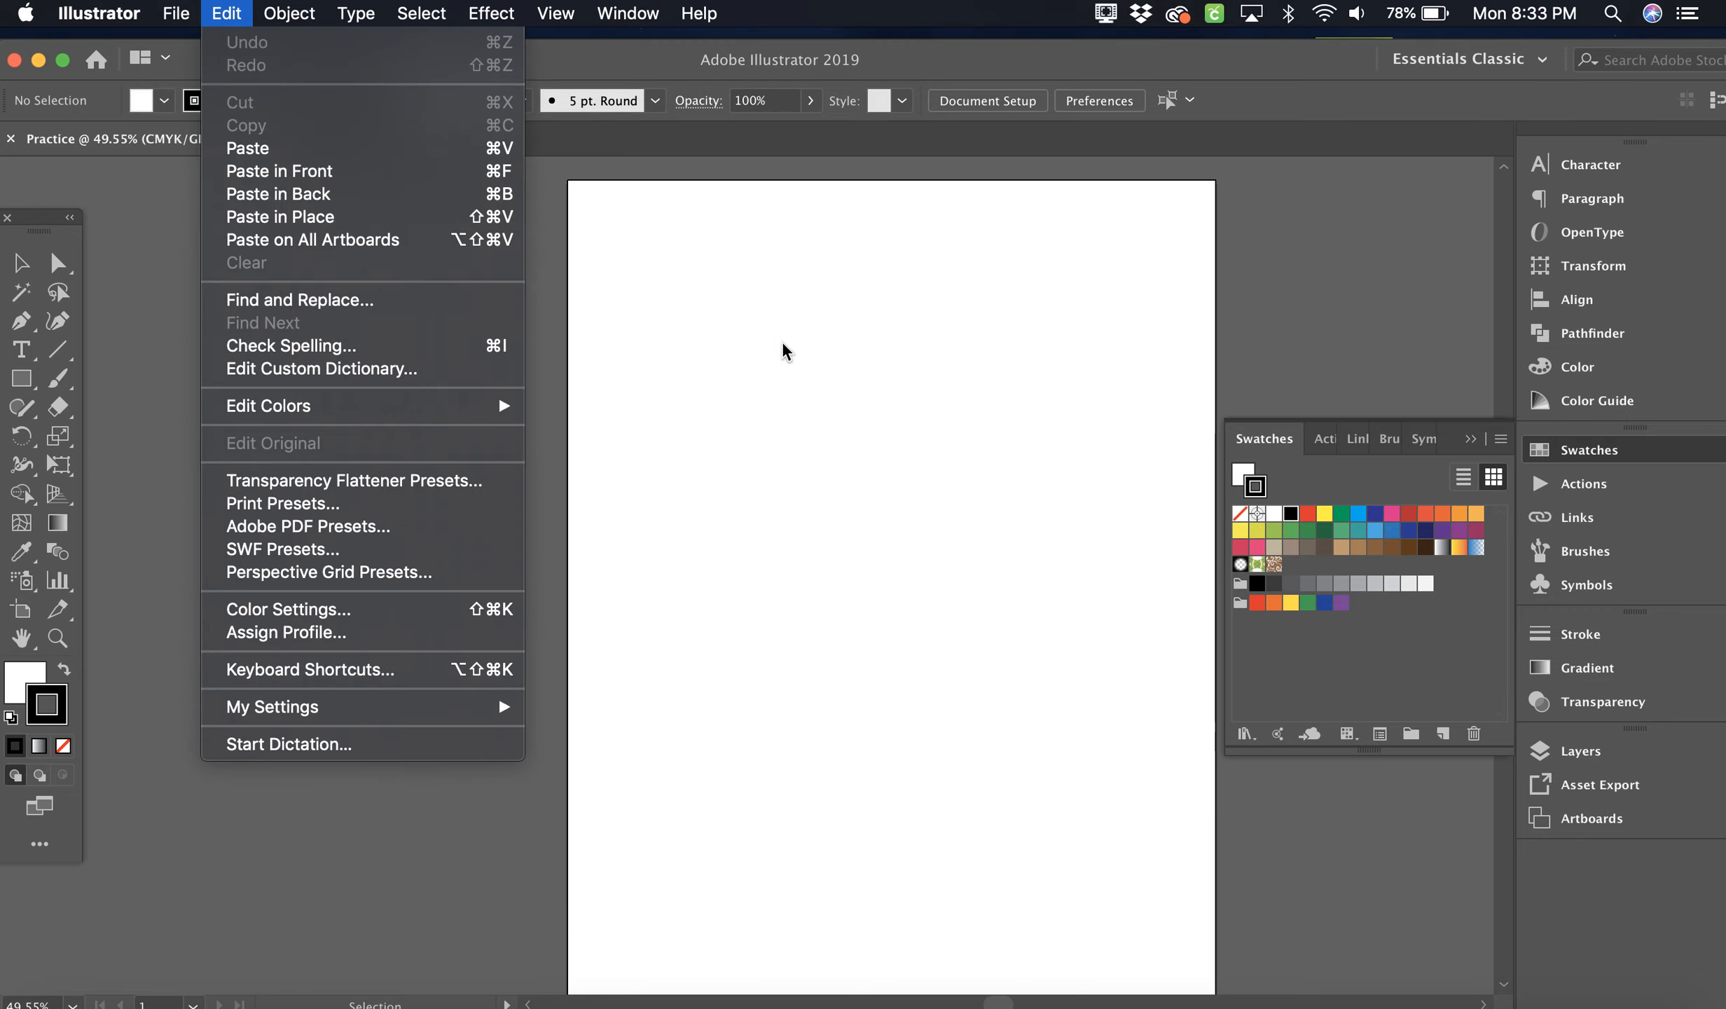
{"action": "left_click", "coordinate": [809, 397]}
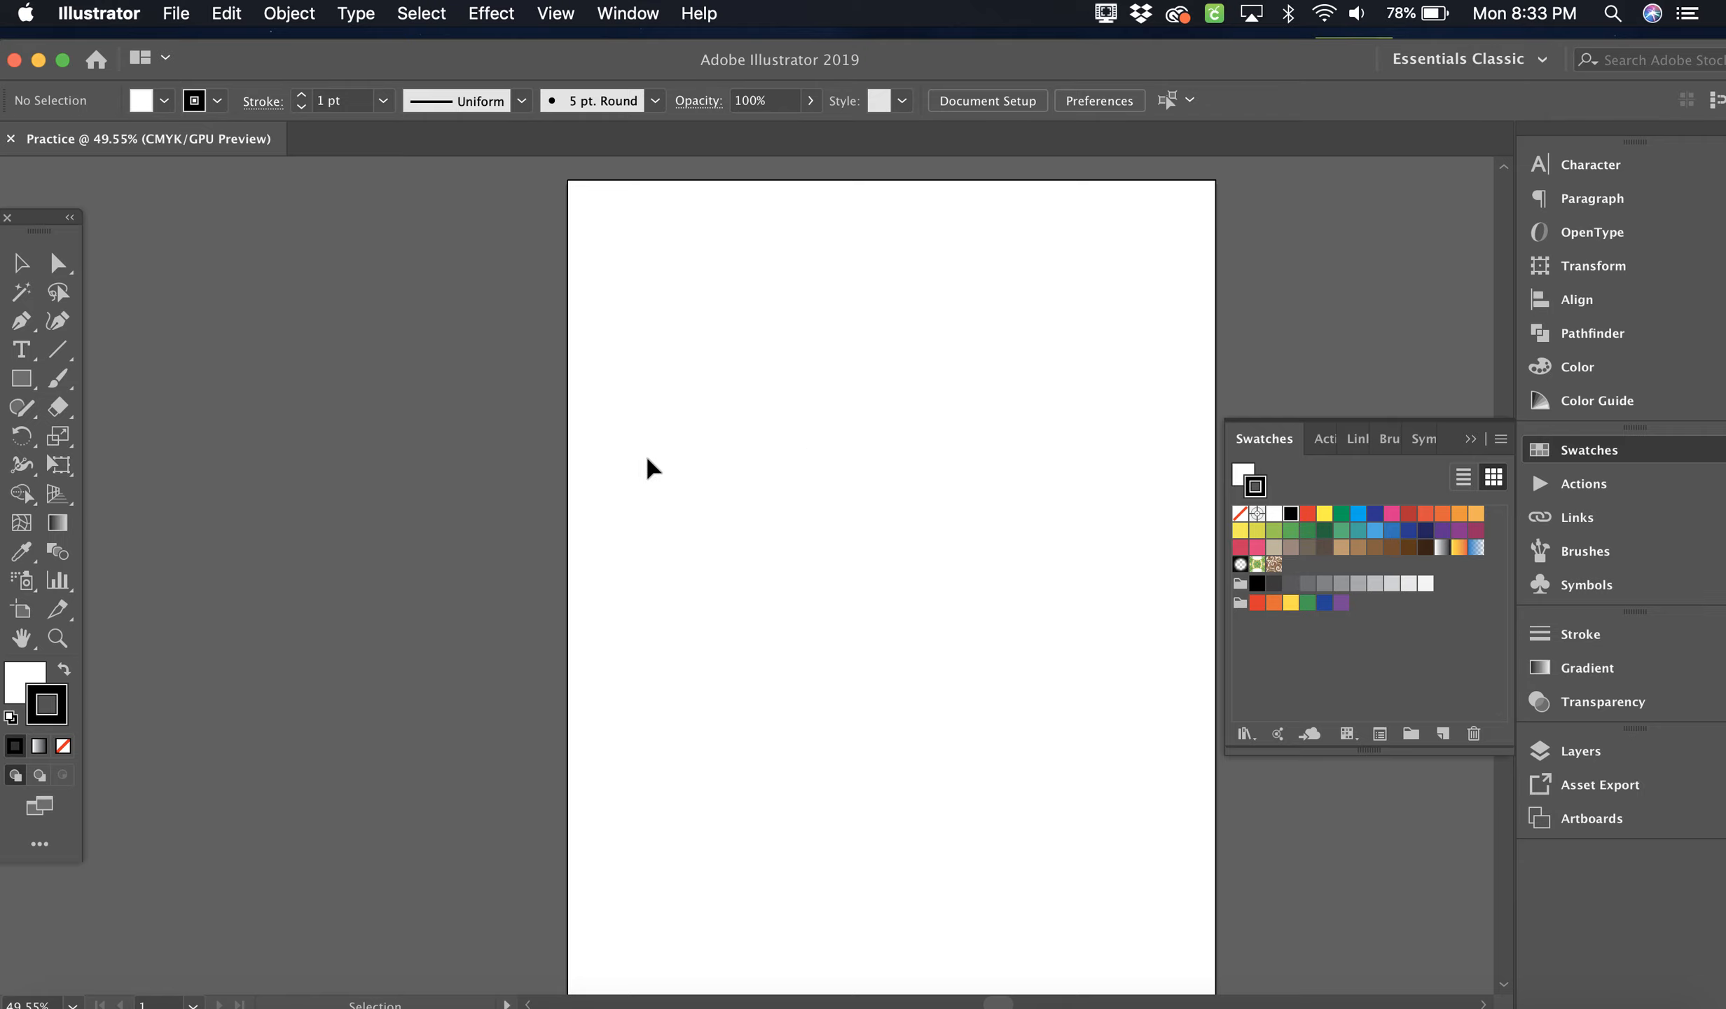
Try placing the Pentool-exercise image from the iCloud Desktop at its original size near the artboard's upper-left corner, and delete it.
{"action": "left_click", "coordinate": [180, 13]}
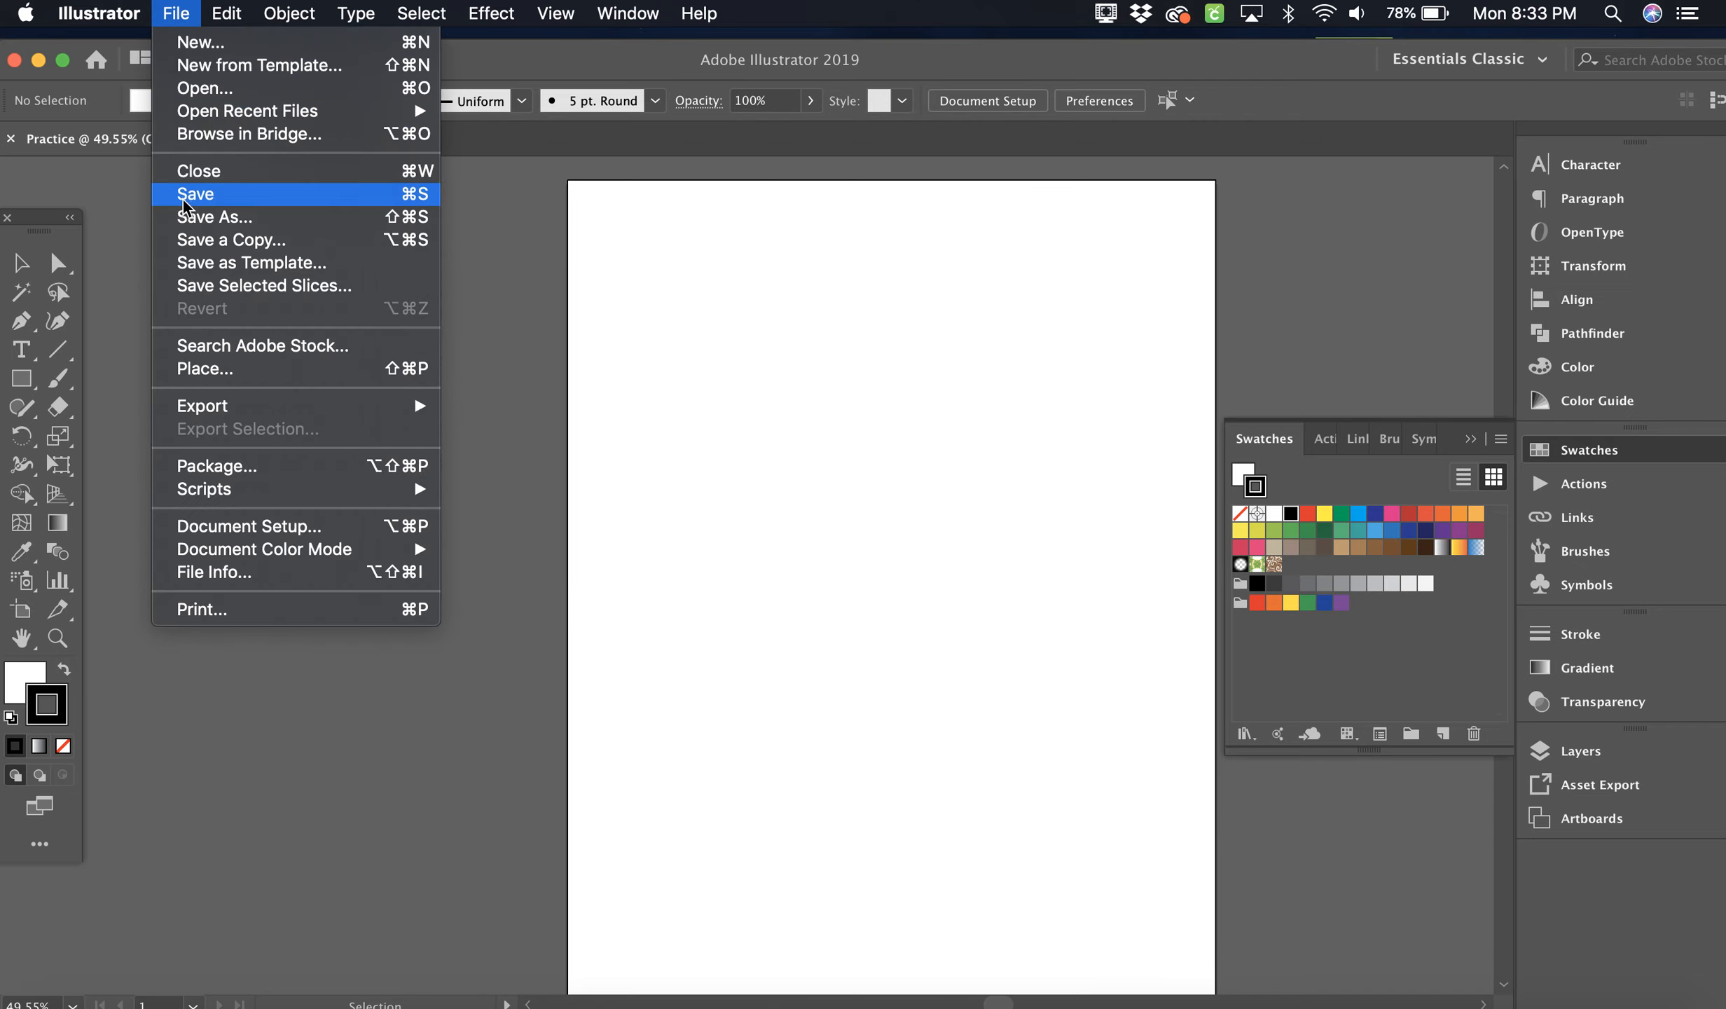
{"action": "left_click", "coordinate": [195, 370]}
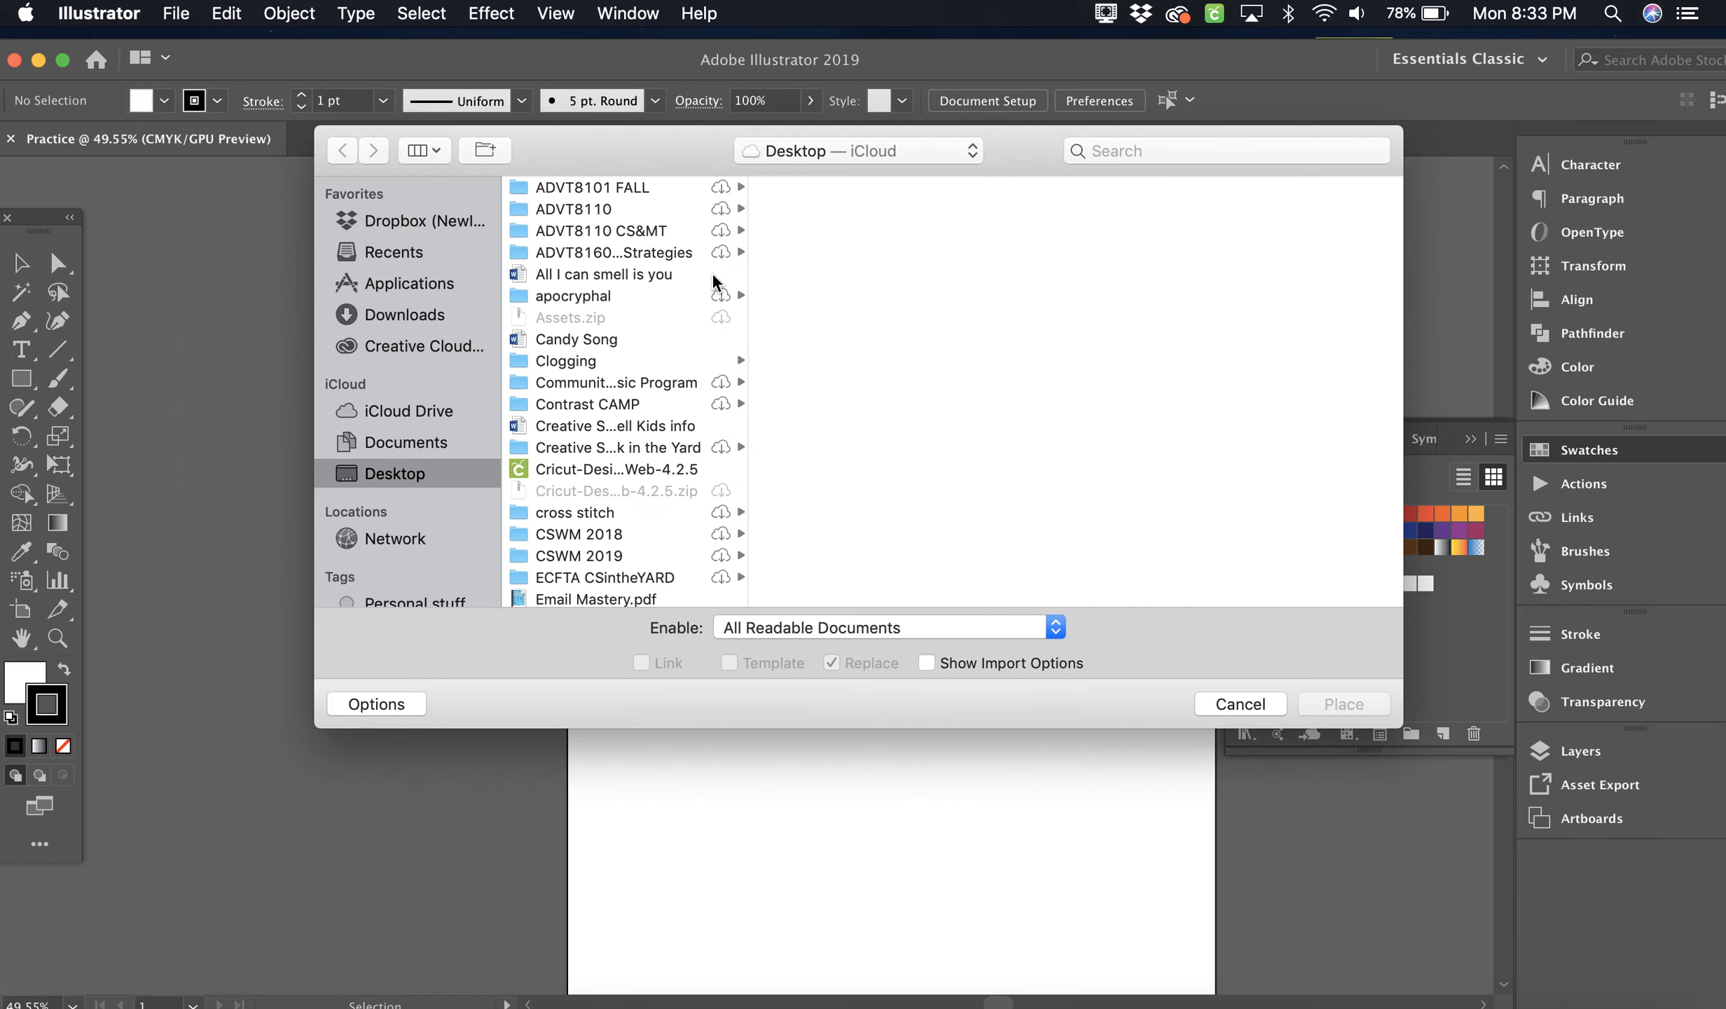
{"action": "scroll", "coordinate": [658, 382], "scroll_direction": "down", "scroll_amount": 3}
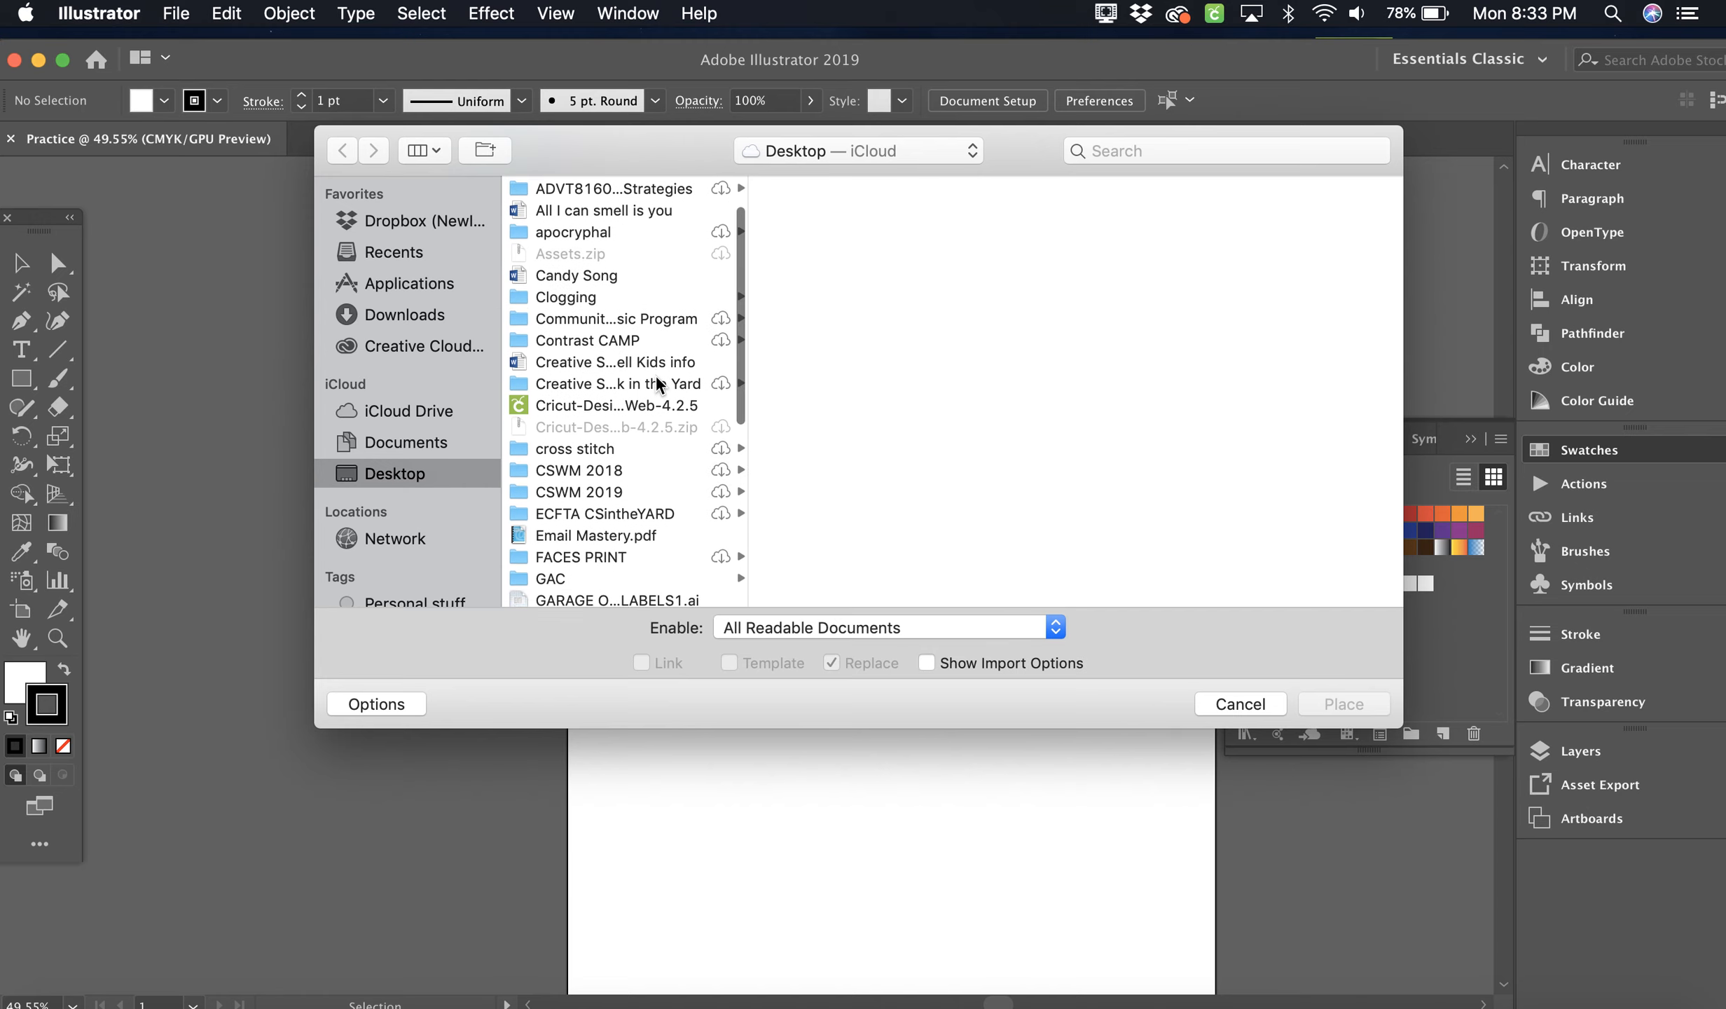
{"action": "scroll", "coordinate": [659, 382], "scroll_direction": "down", "scroll_amount": 6}
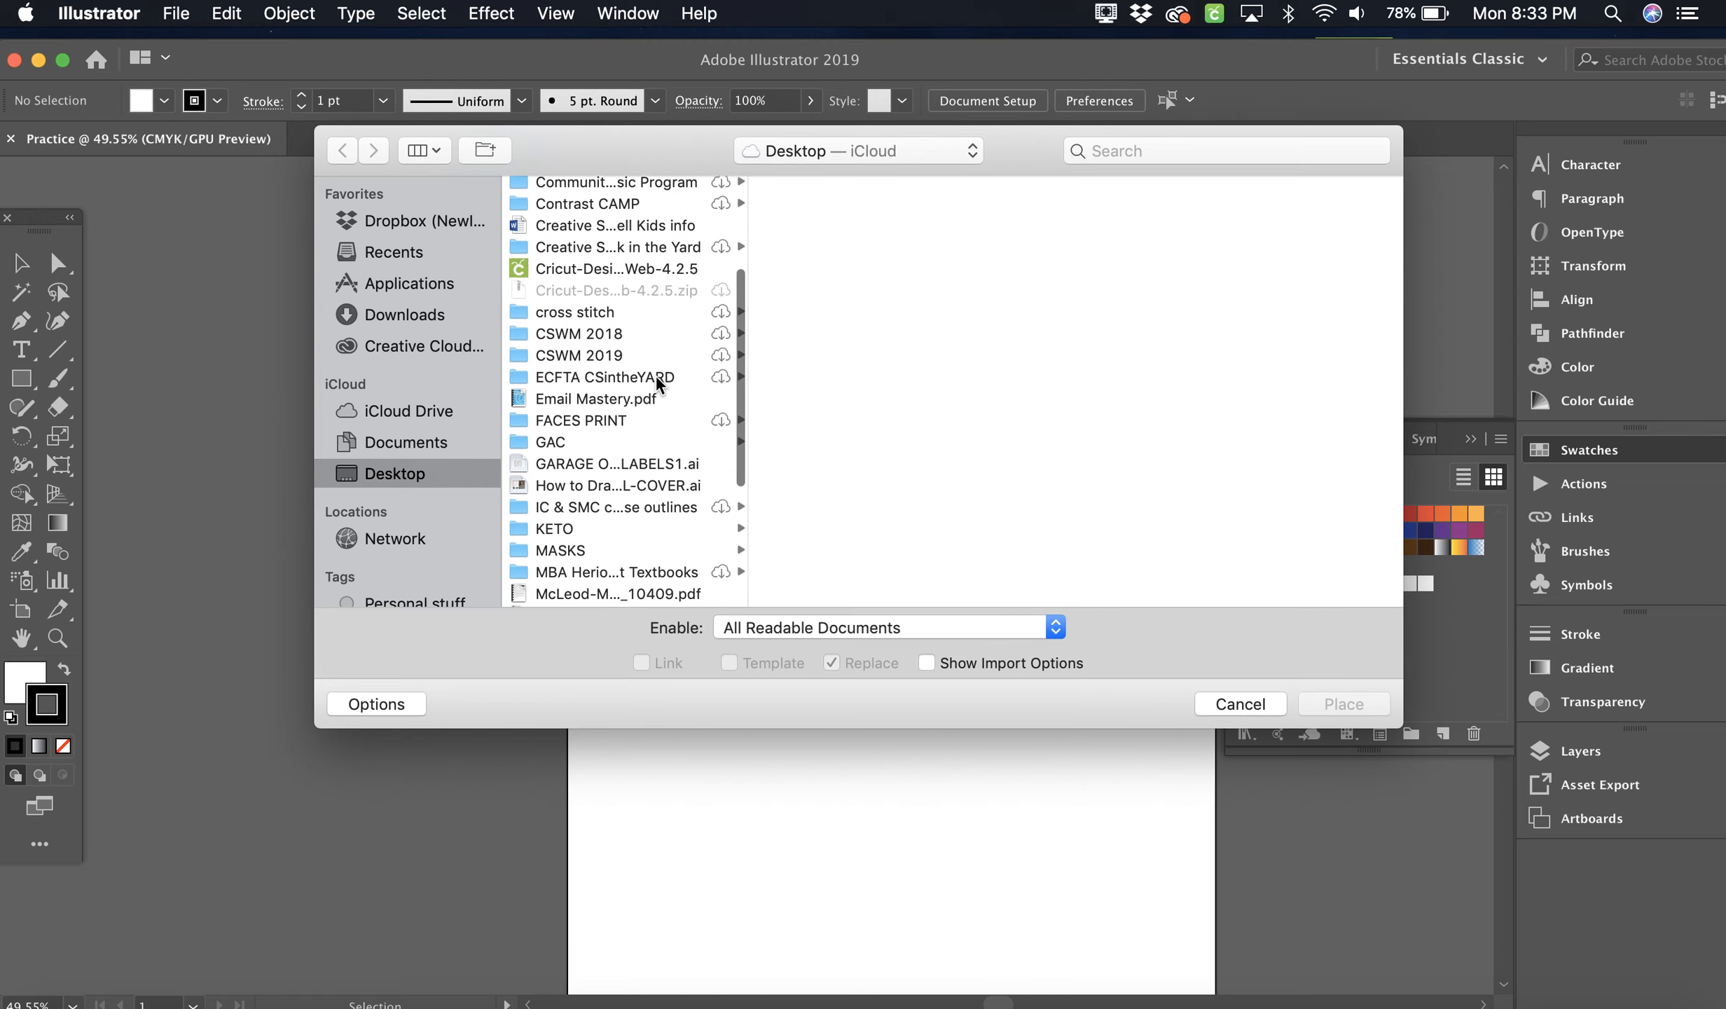
{"action": "scroll", "coordinate": [659, 382], "scroll_direction": "down", "scroll_amount": 12}
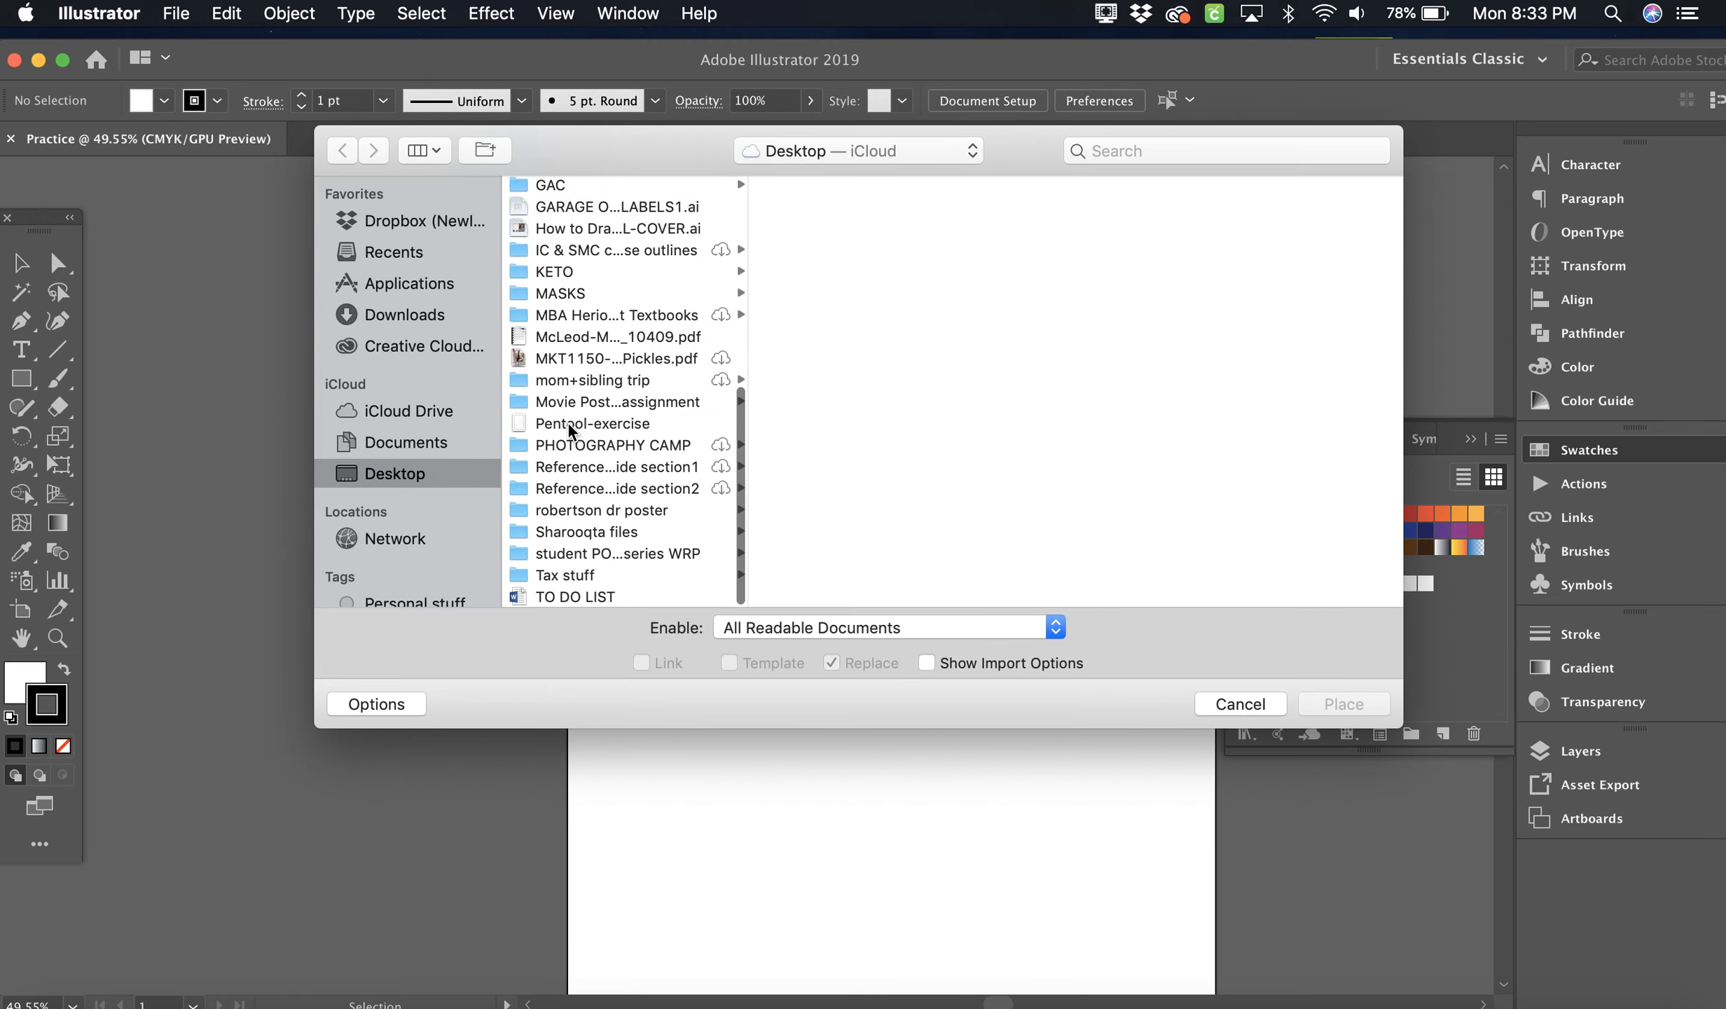
{"action": "left_click", "coordinate": [569, 424]}
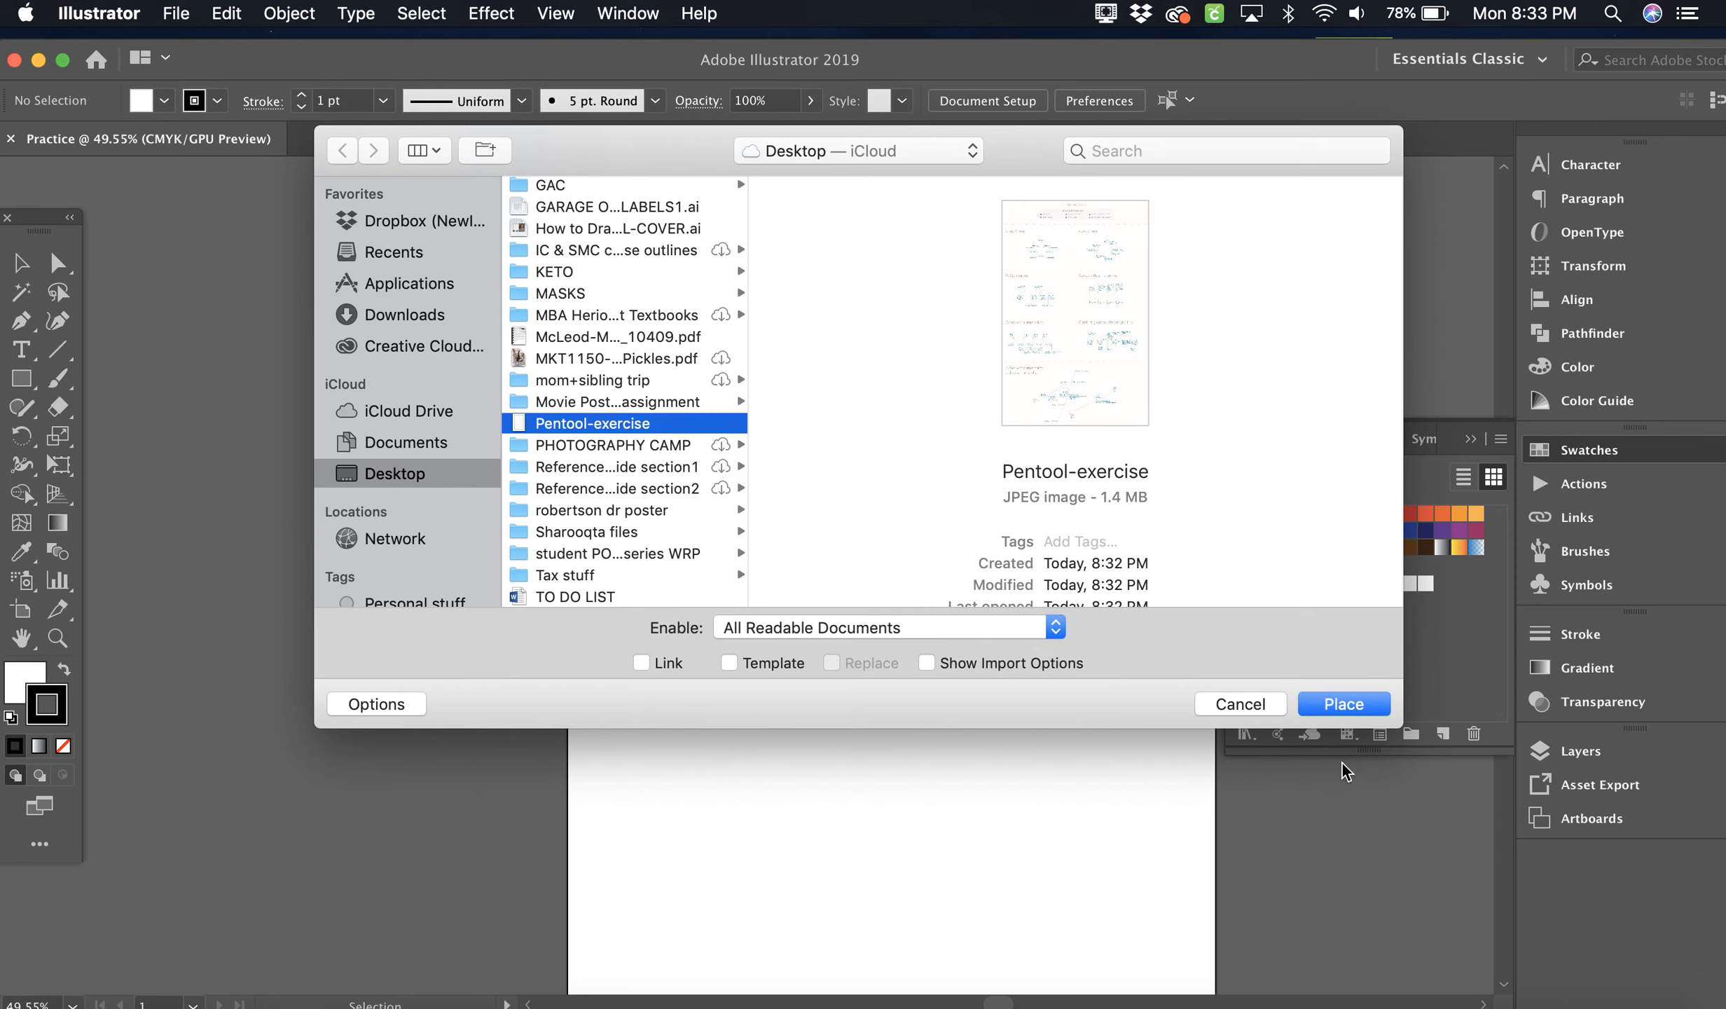
{"action": "left_click", "coordinate": [1356, 712]}
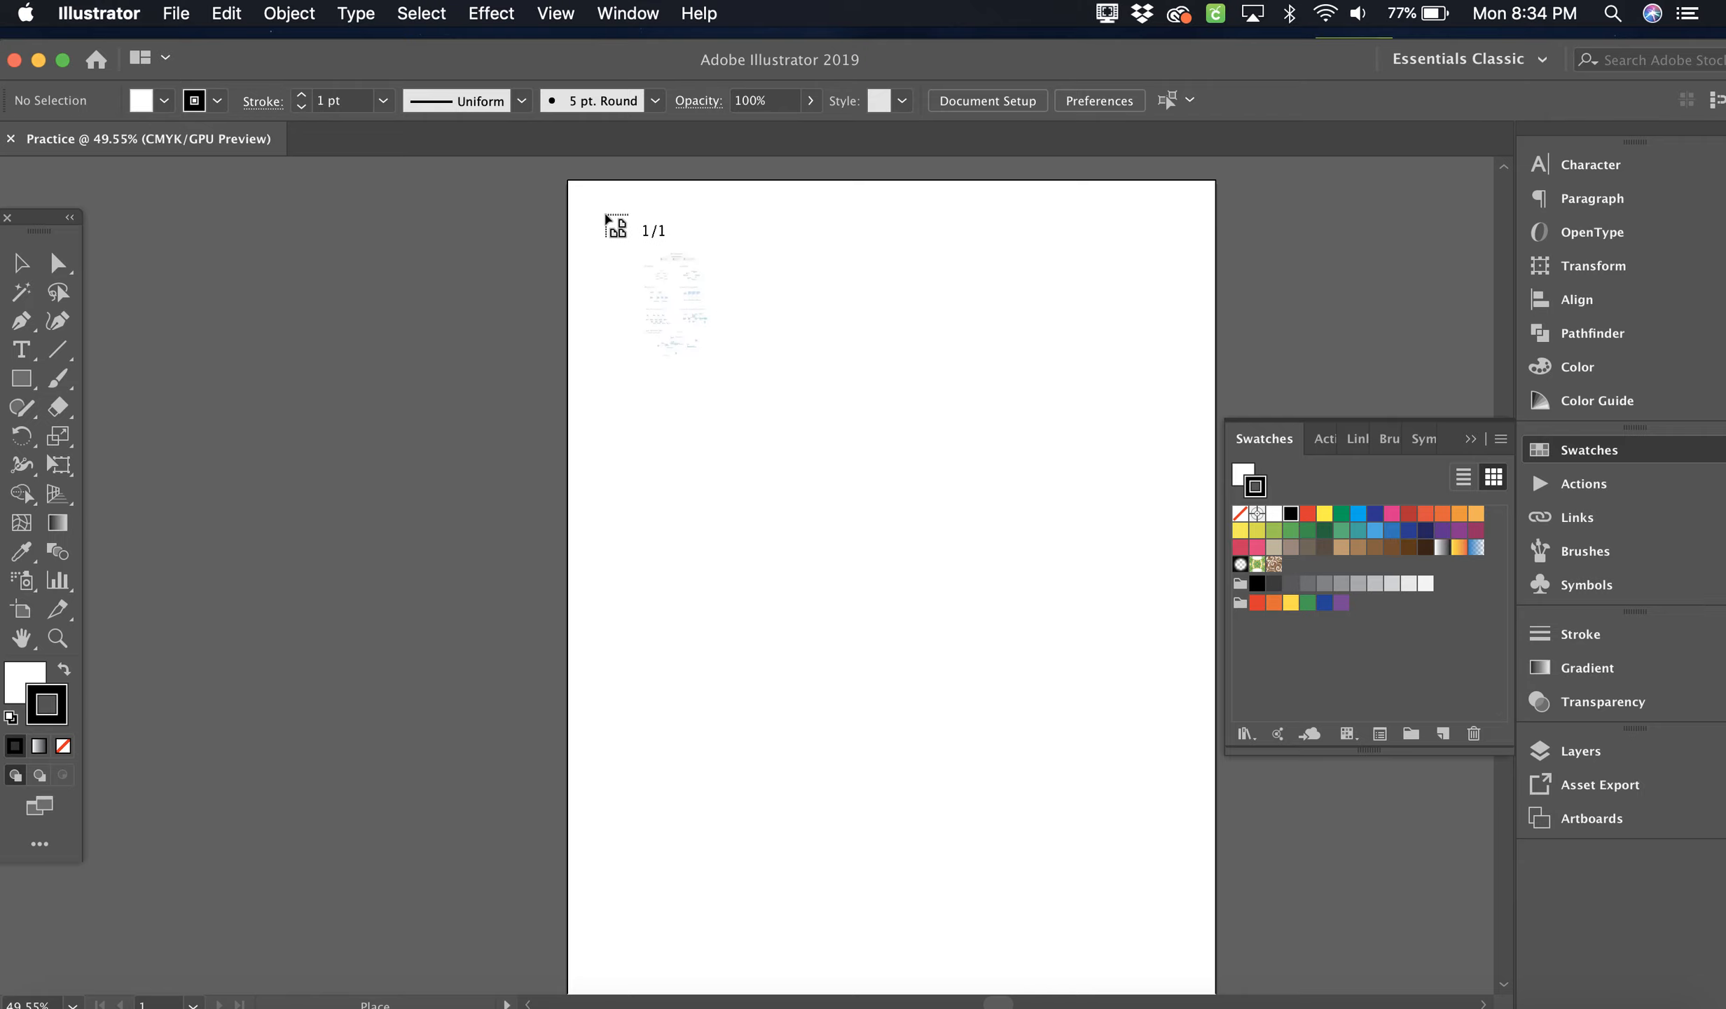
{"action": "left_click", "coordinate": [603, 212]}
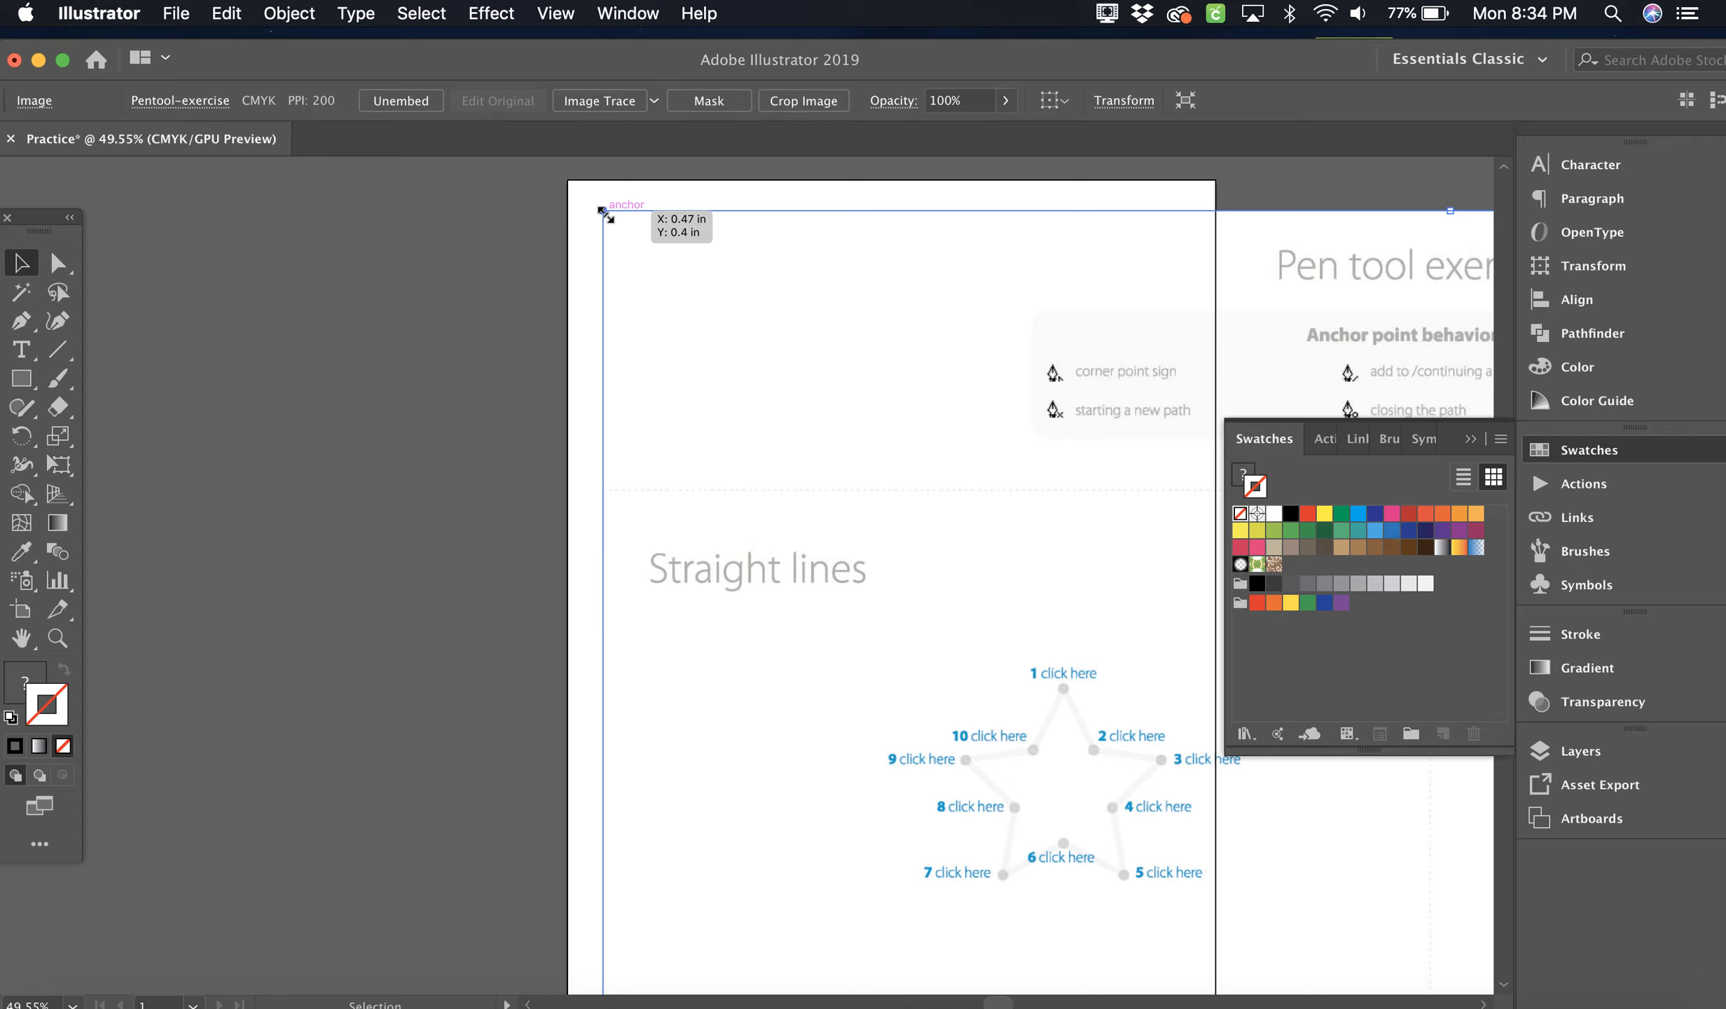
{"action": "key", "text": "Delete"}
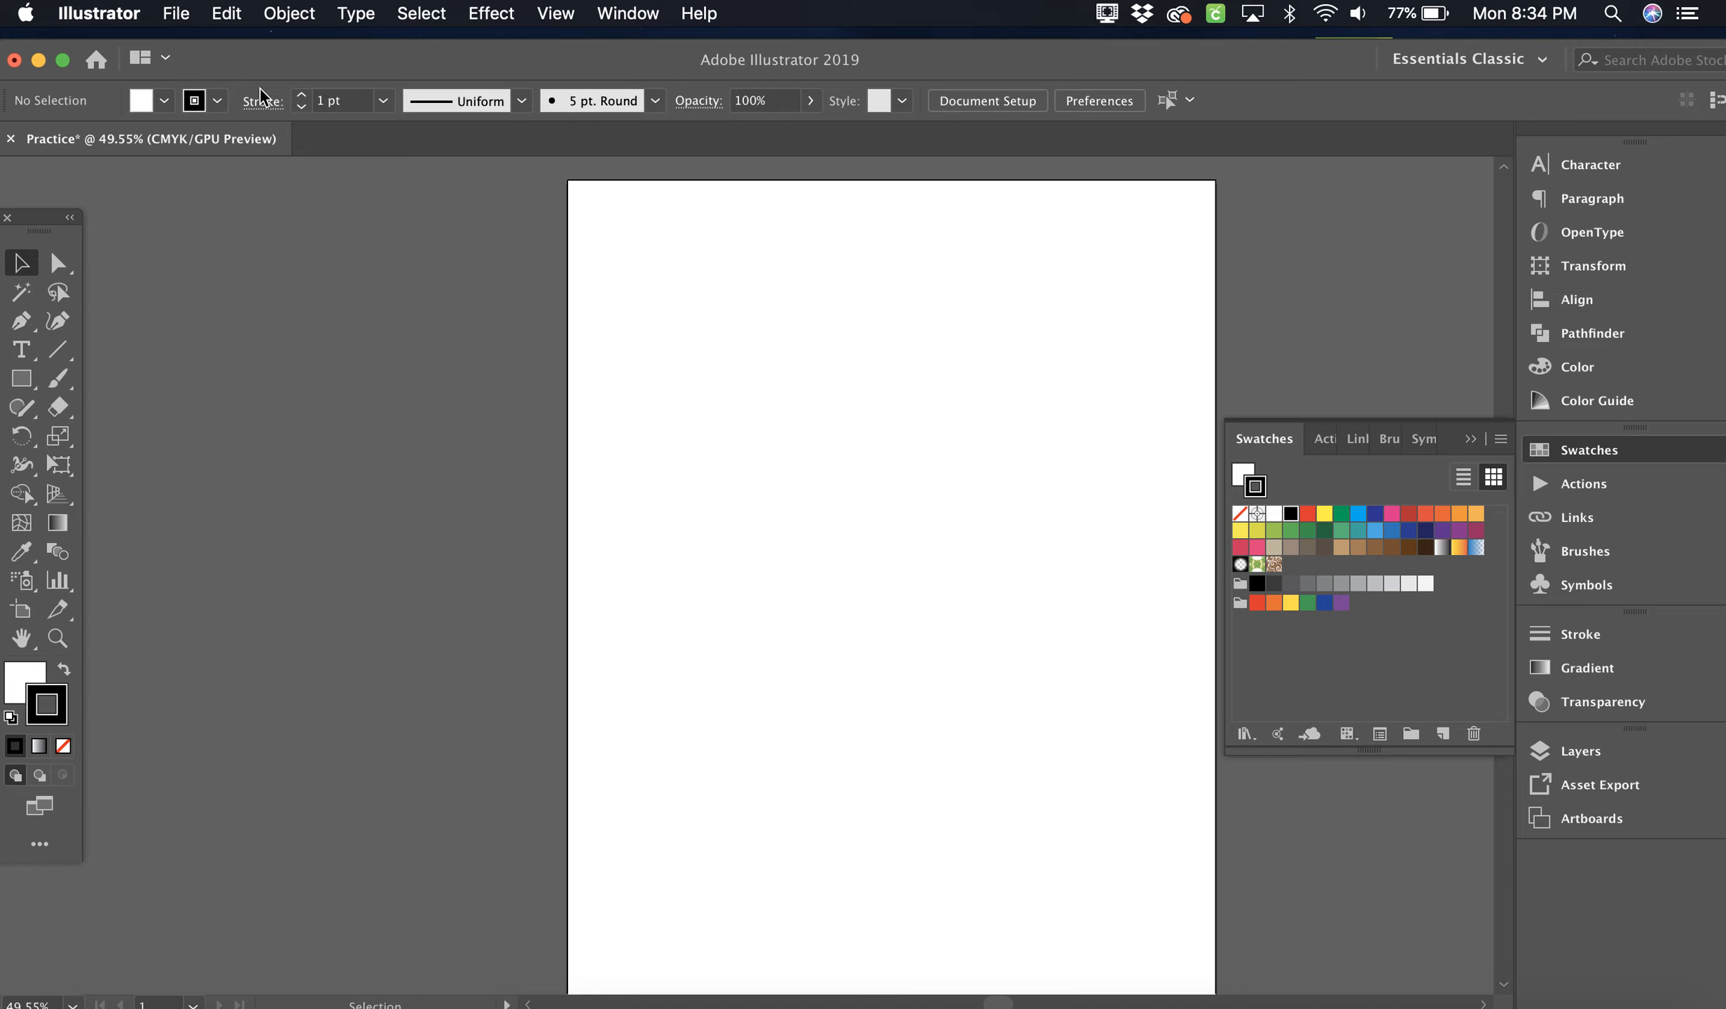
Place the Pentool-exercise image from the iCloud Desktop, scaling it during placement to fit within the artboard.
{"action": "left_click", "coordinate": [179, 14]}
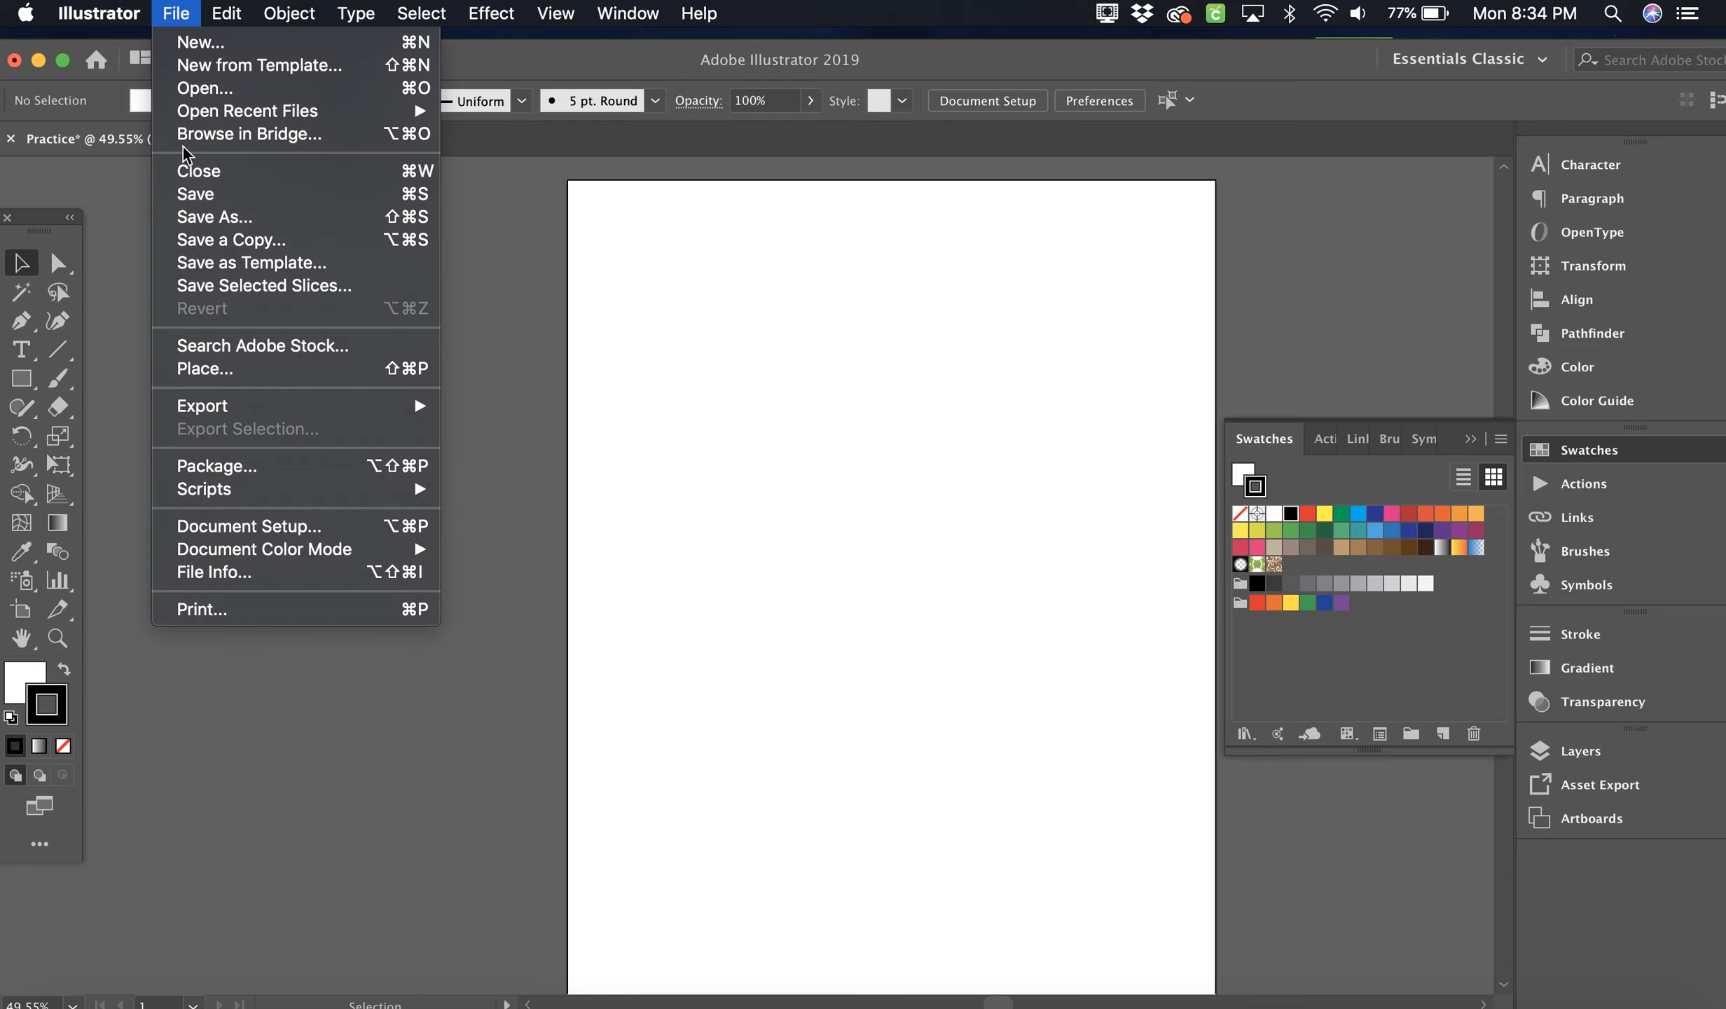
{"action": "left_click", "coordinate": [205, 369]}
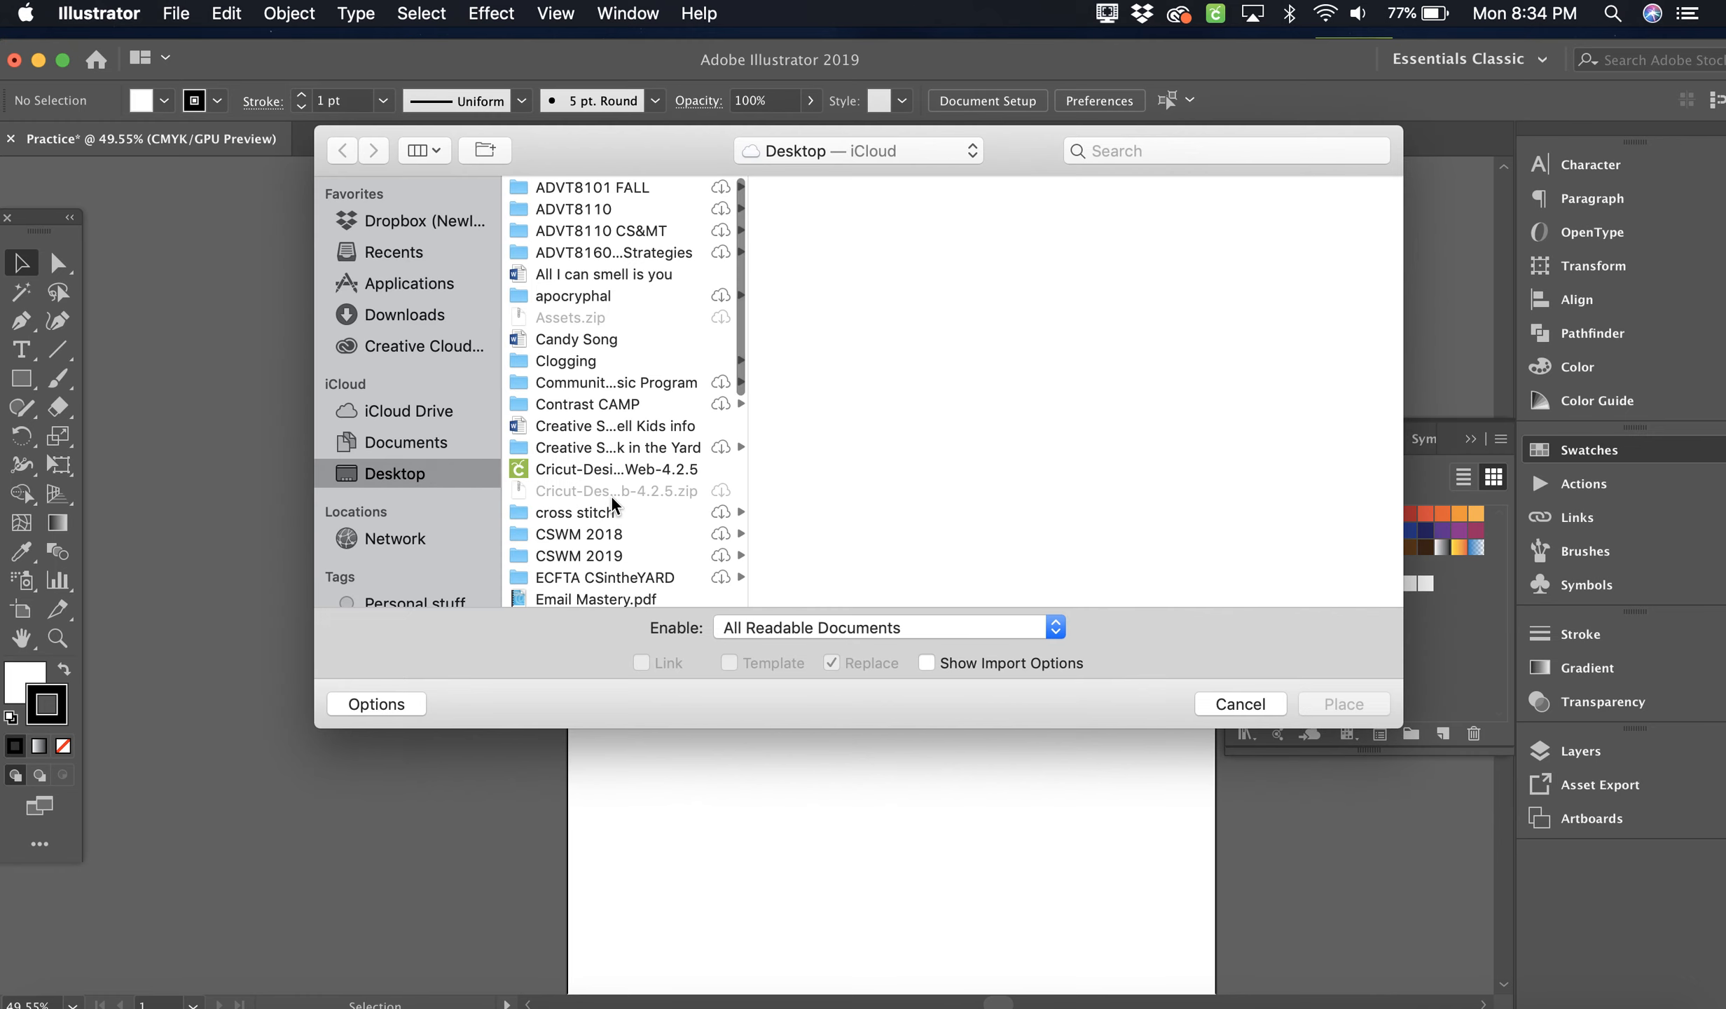
{"action": "scroll", "coordinate": [612, 503], "scroll_direction": "down", "scroll_amount": 10}
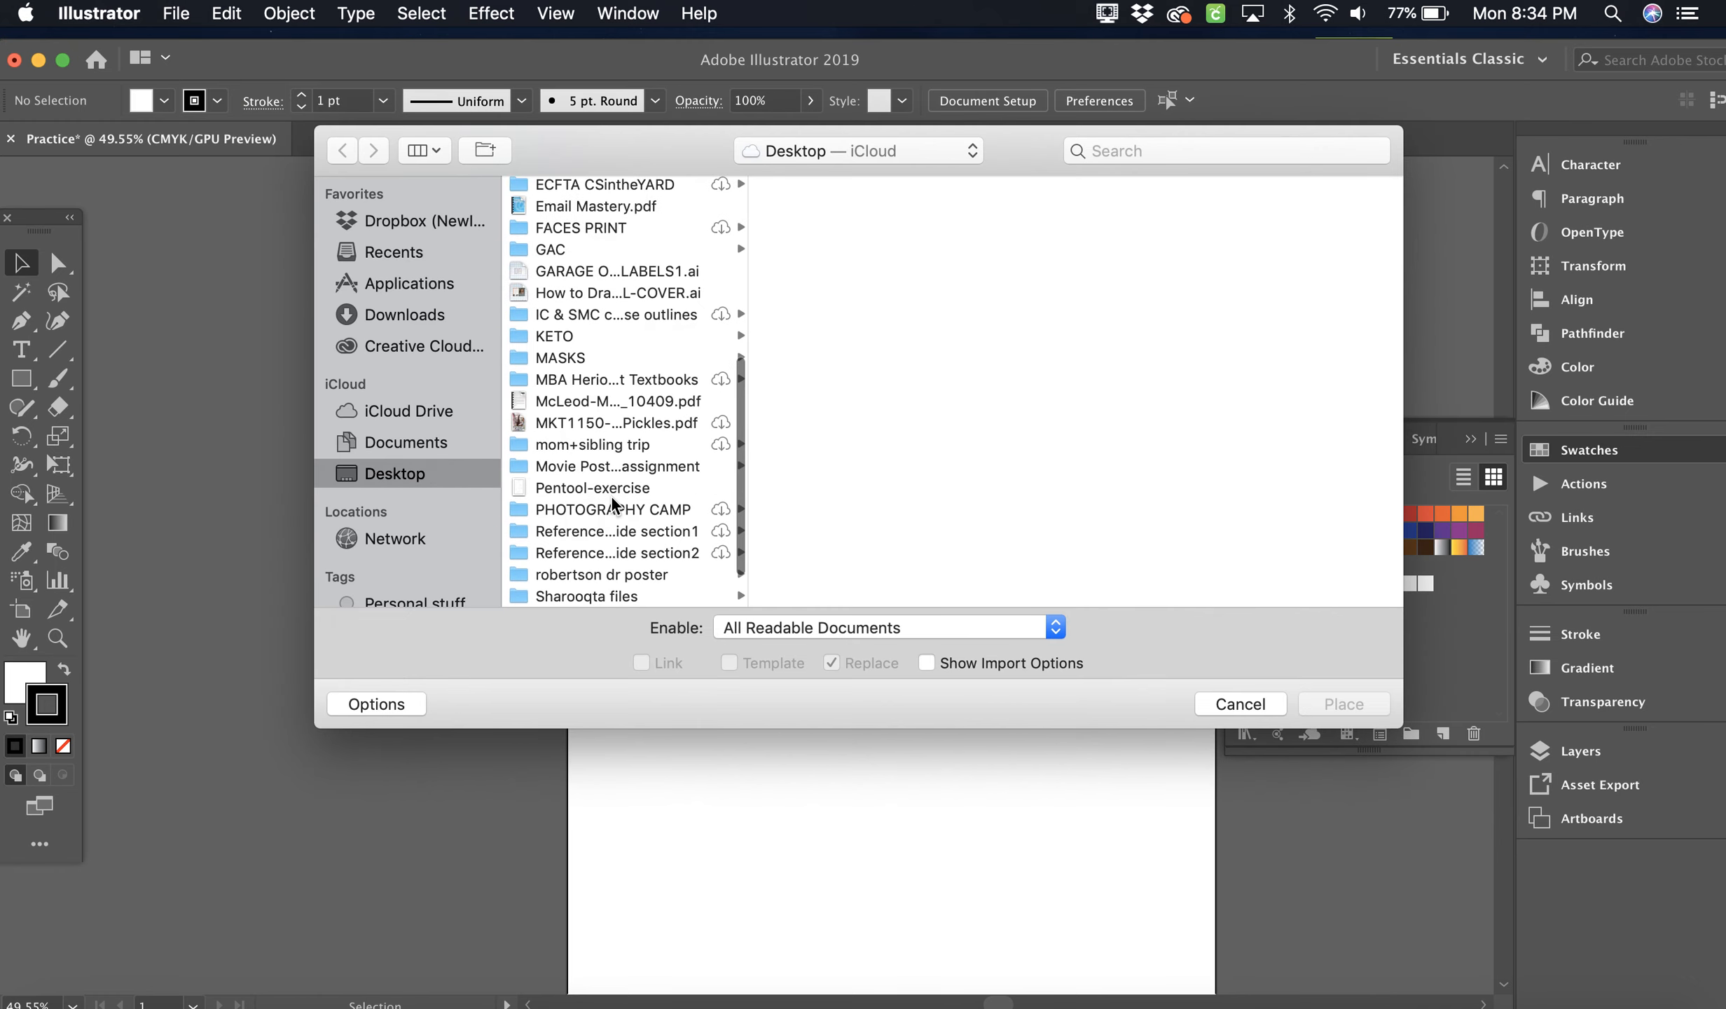
{"action": "left_click", "coordinate": [576, 423]}
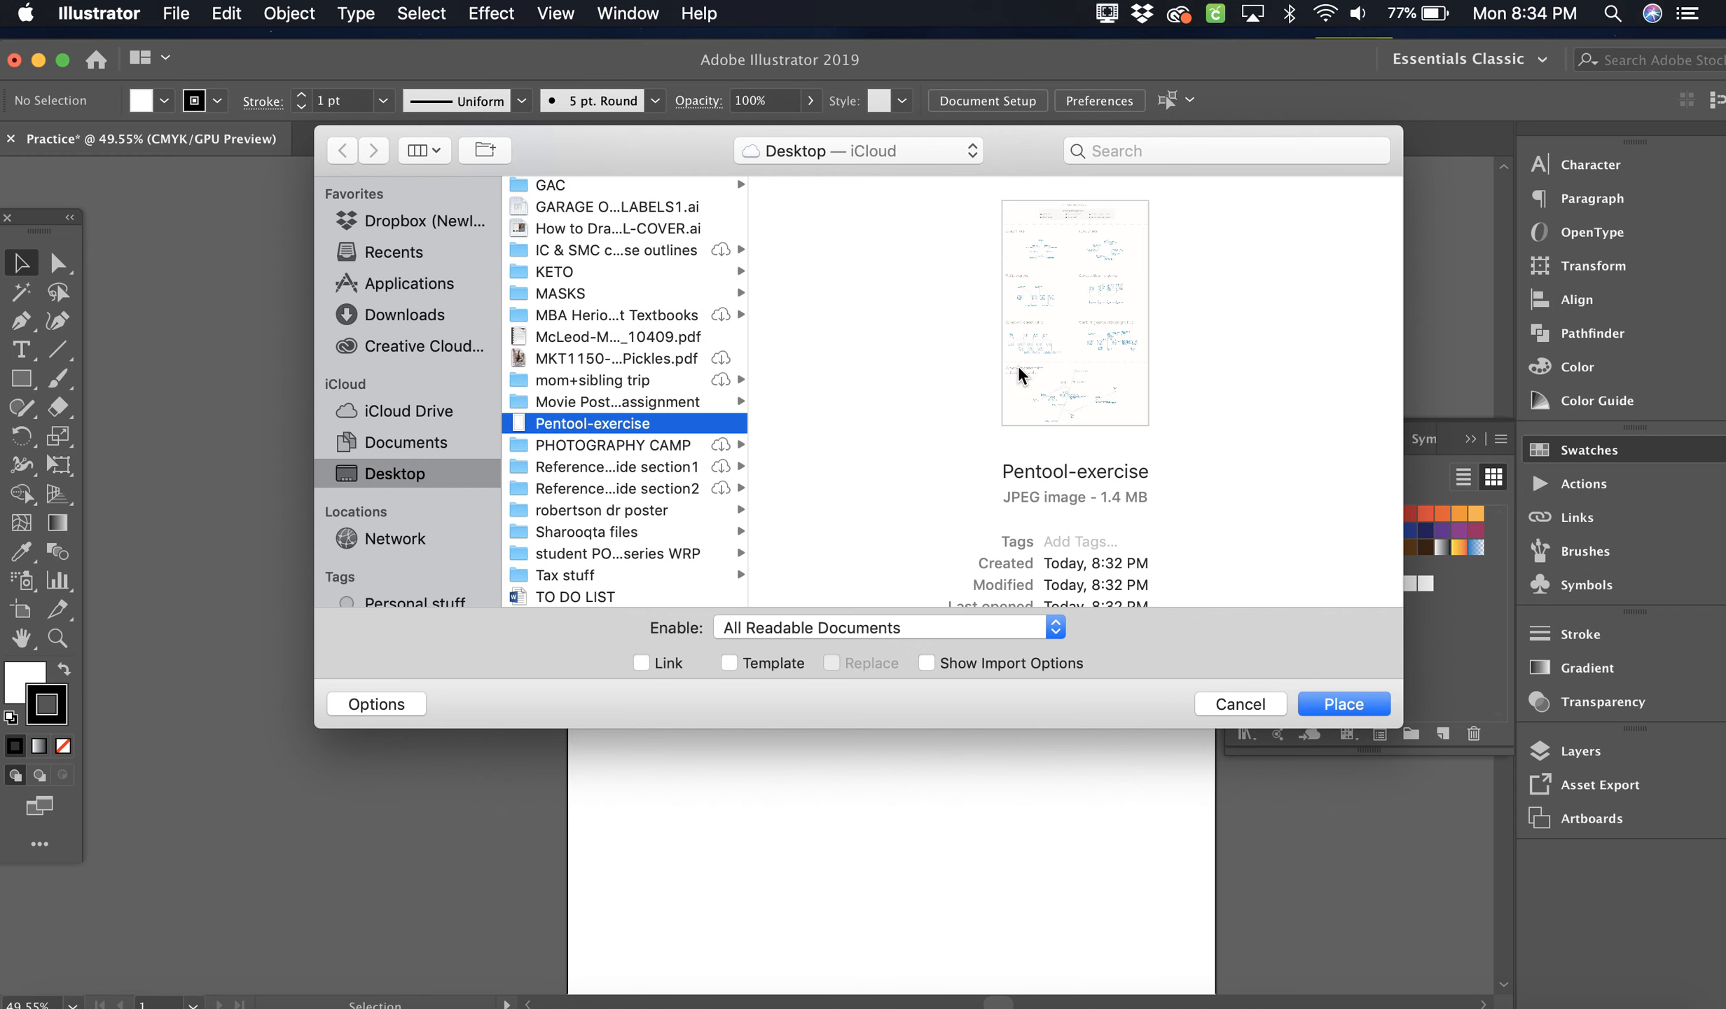
{"action": "left_click", "coordinate": [1335, 706]}
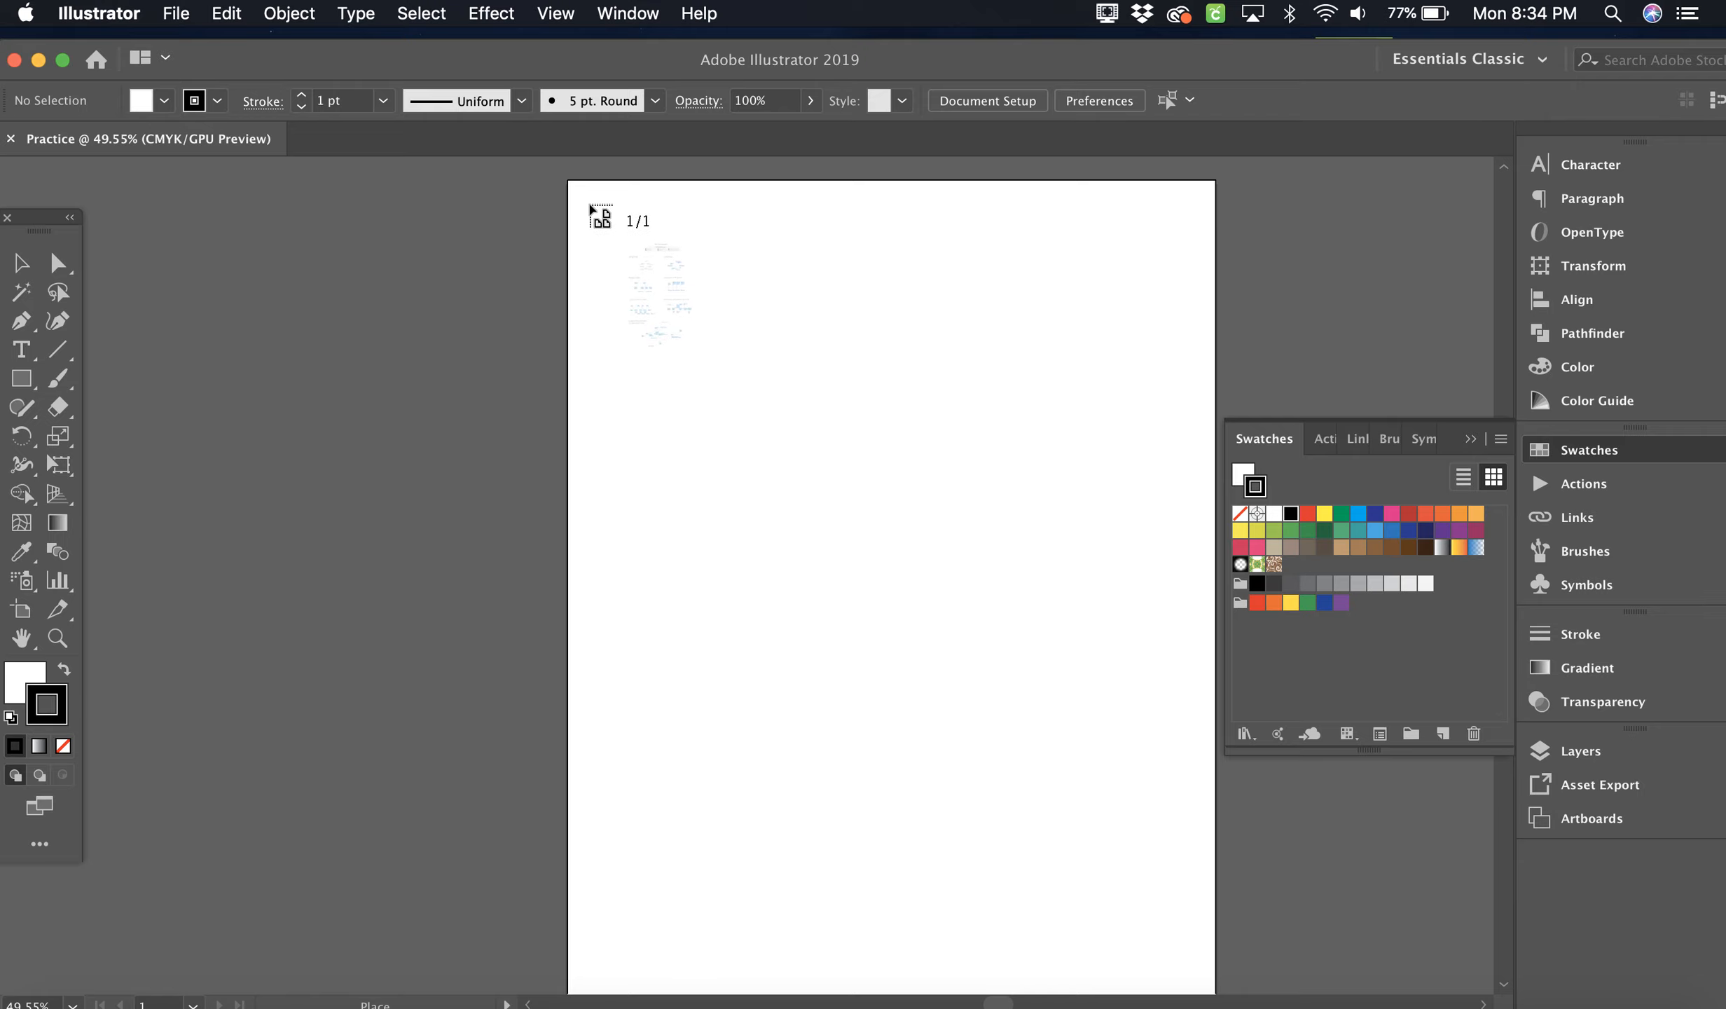
{"action": "left_click_drag", "start_coordinate": [590, 206], "coordinate": [1271, 972]}
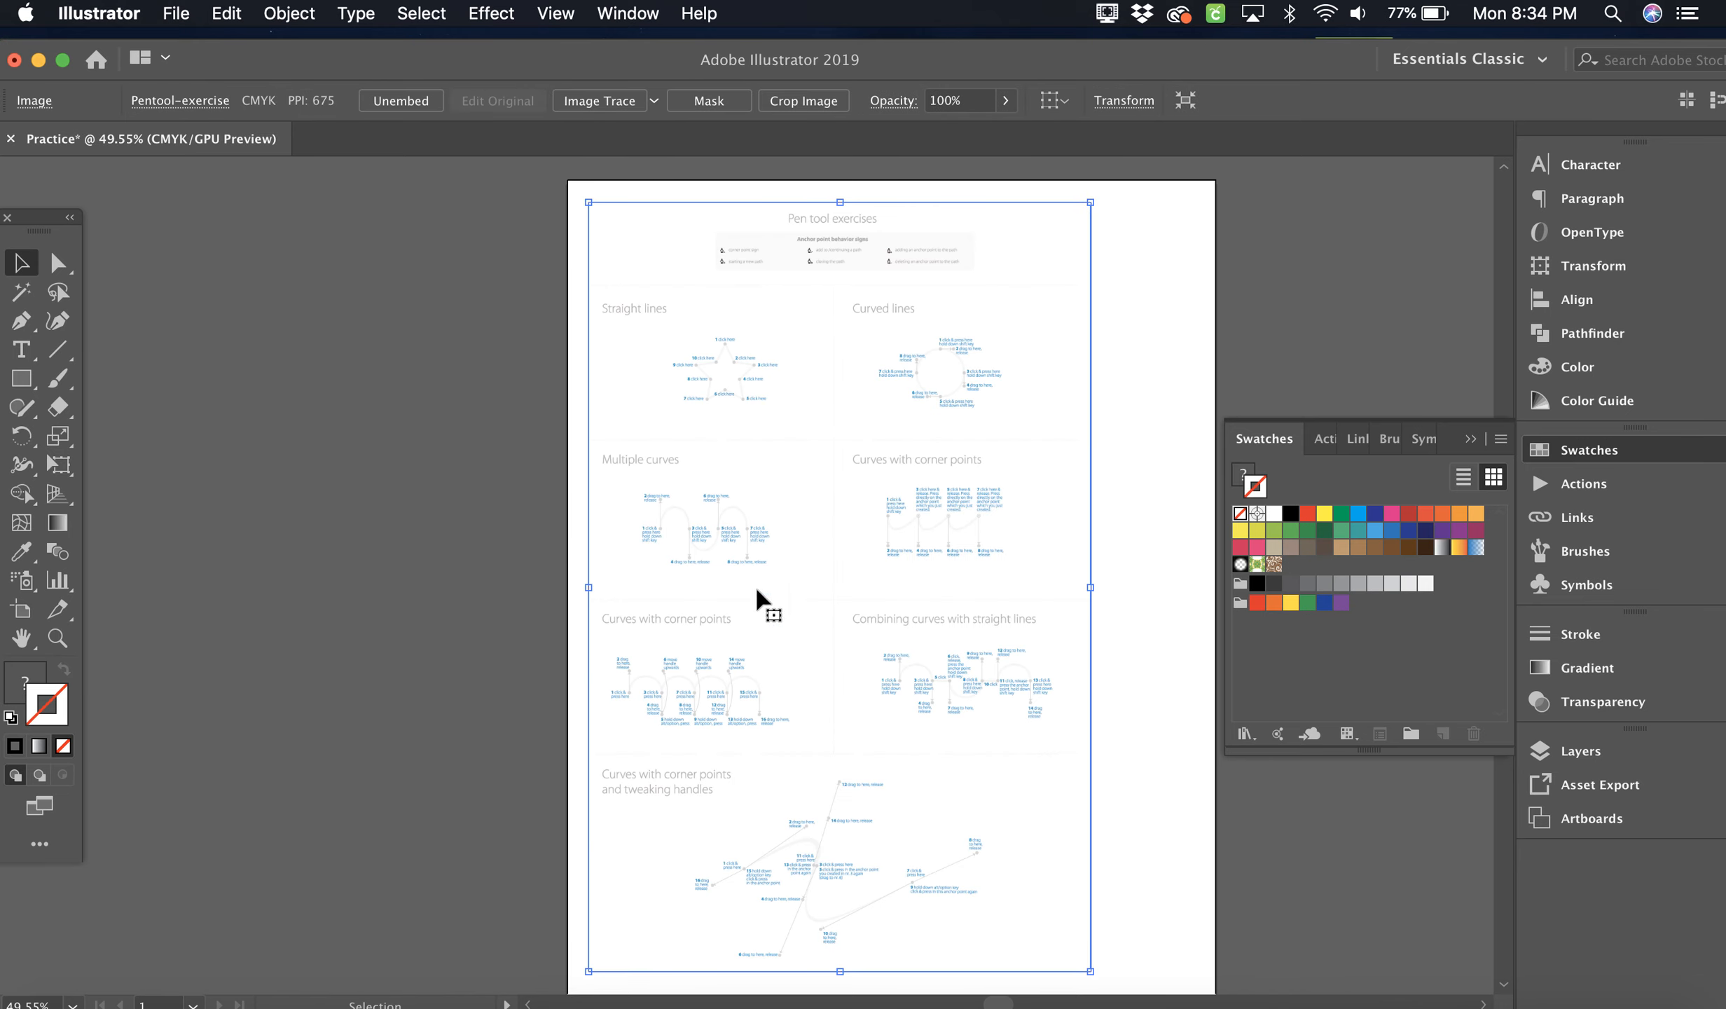
Center the placed exercise image horizontally on the artboard and lock it.
{"action": "left_click_drag", "start_coordinate": [865, 543], "coordinate": [925, 553]}
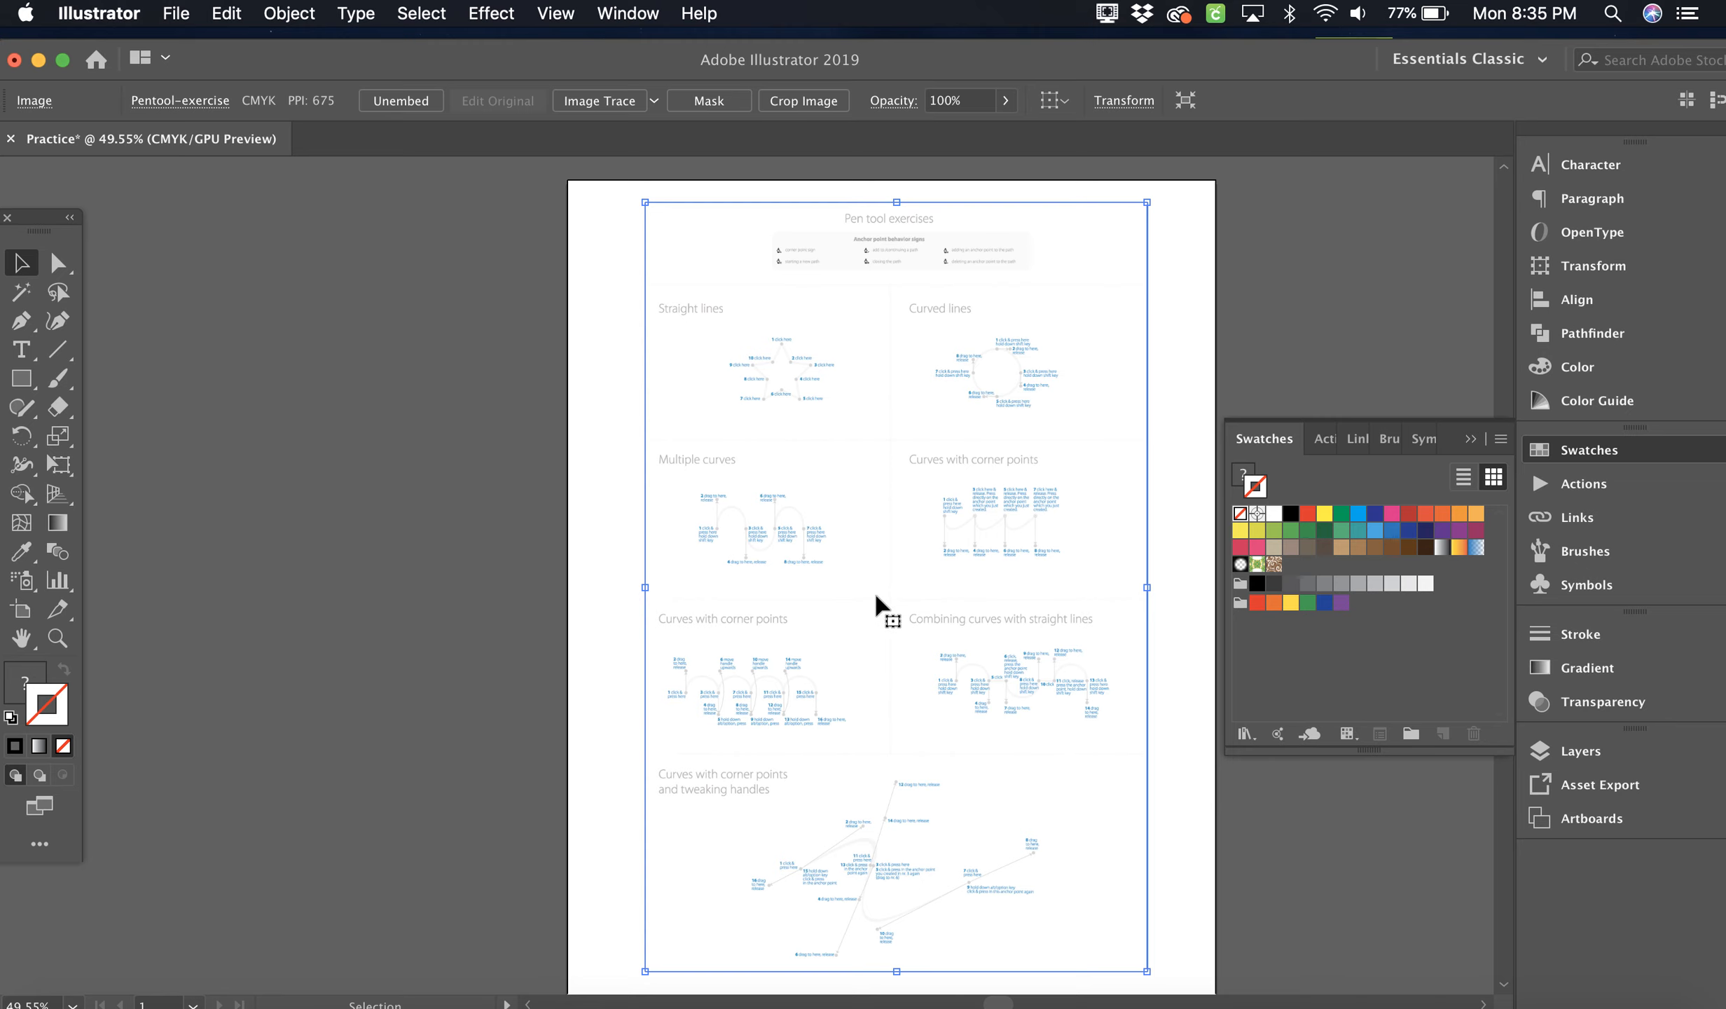
{"action": "left_click", "coordinate": [300, 13]}
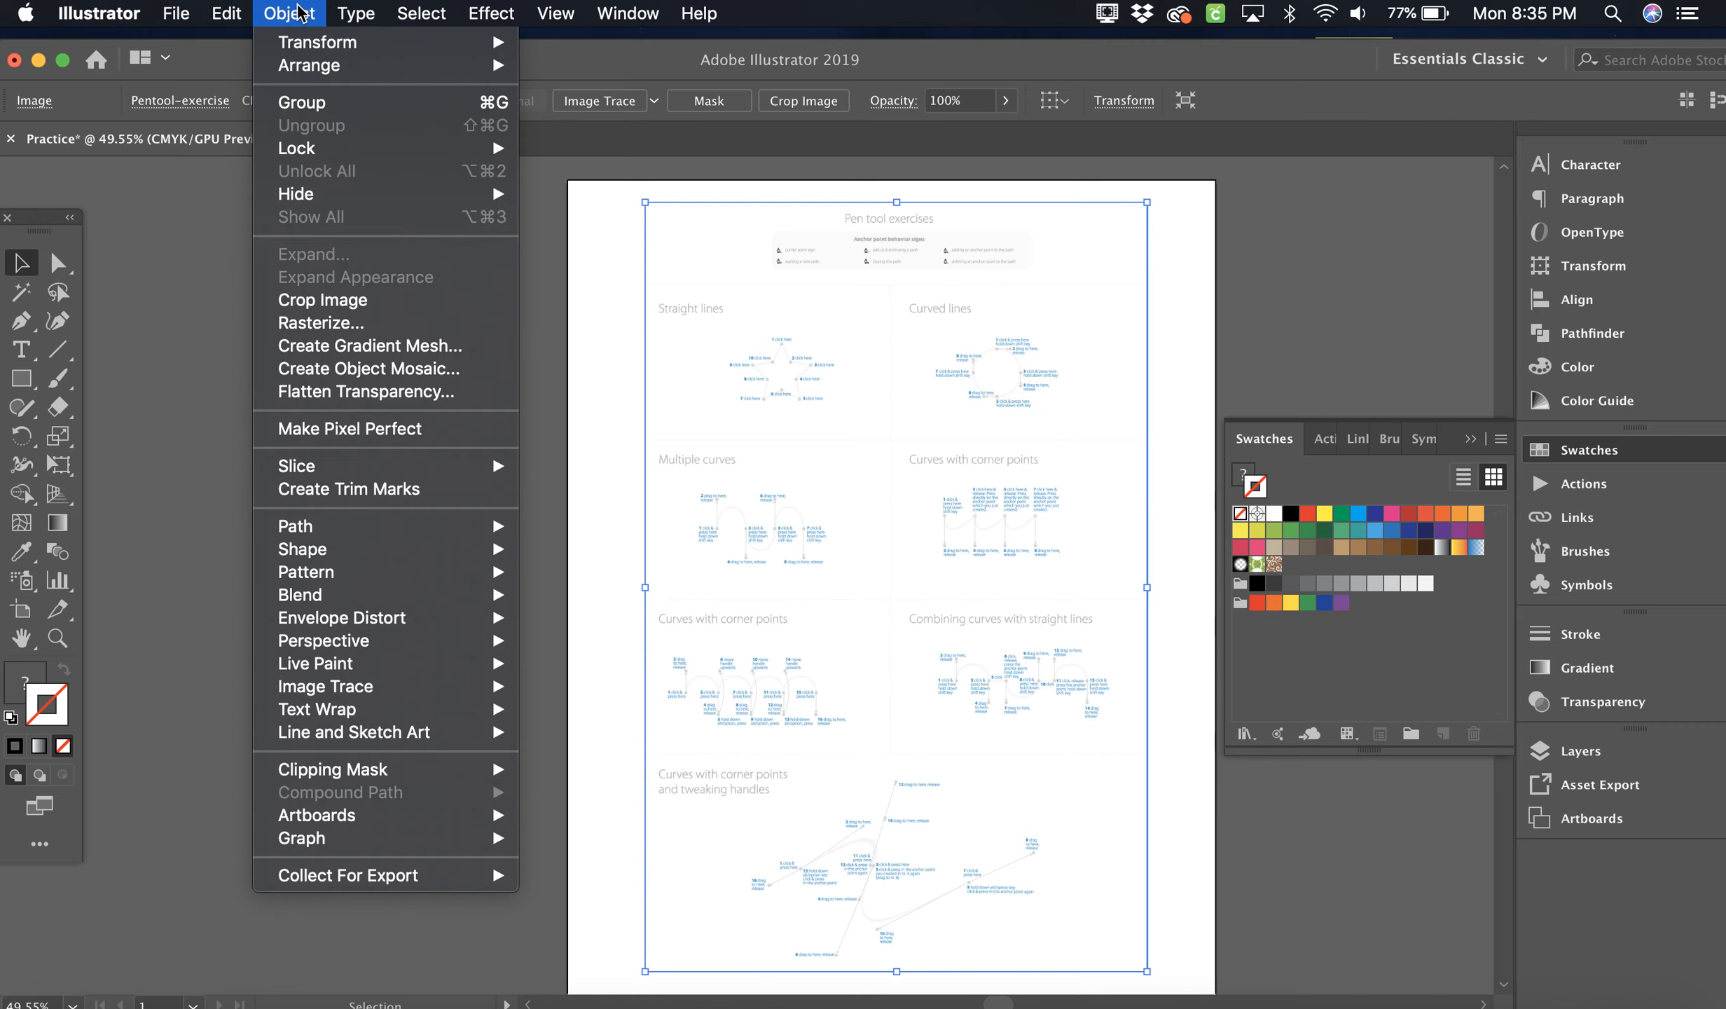
{"action": "mouse_move", "coordinate": [300, 149]}
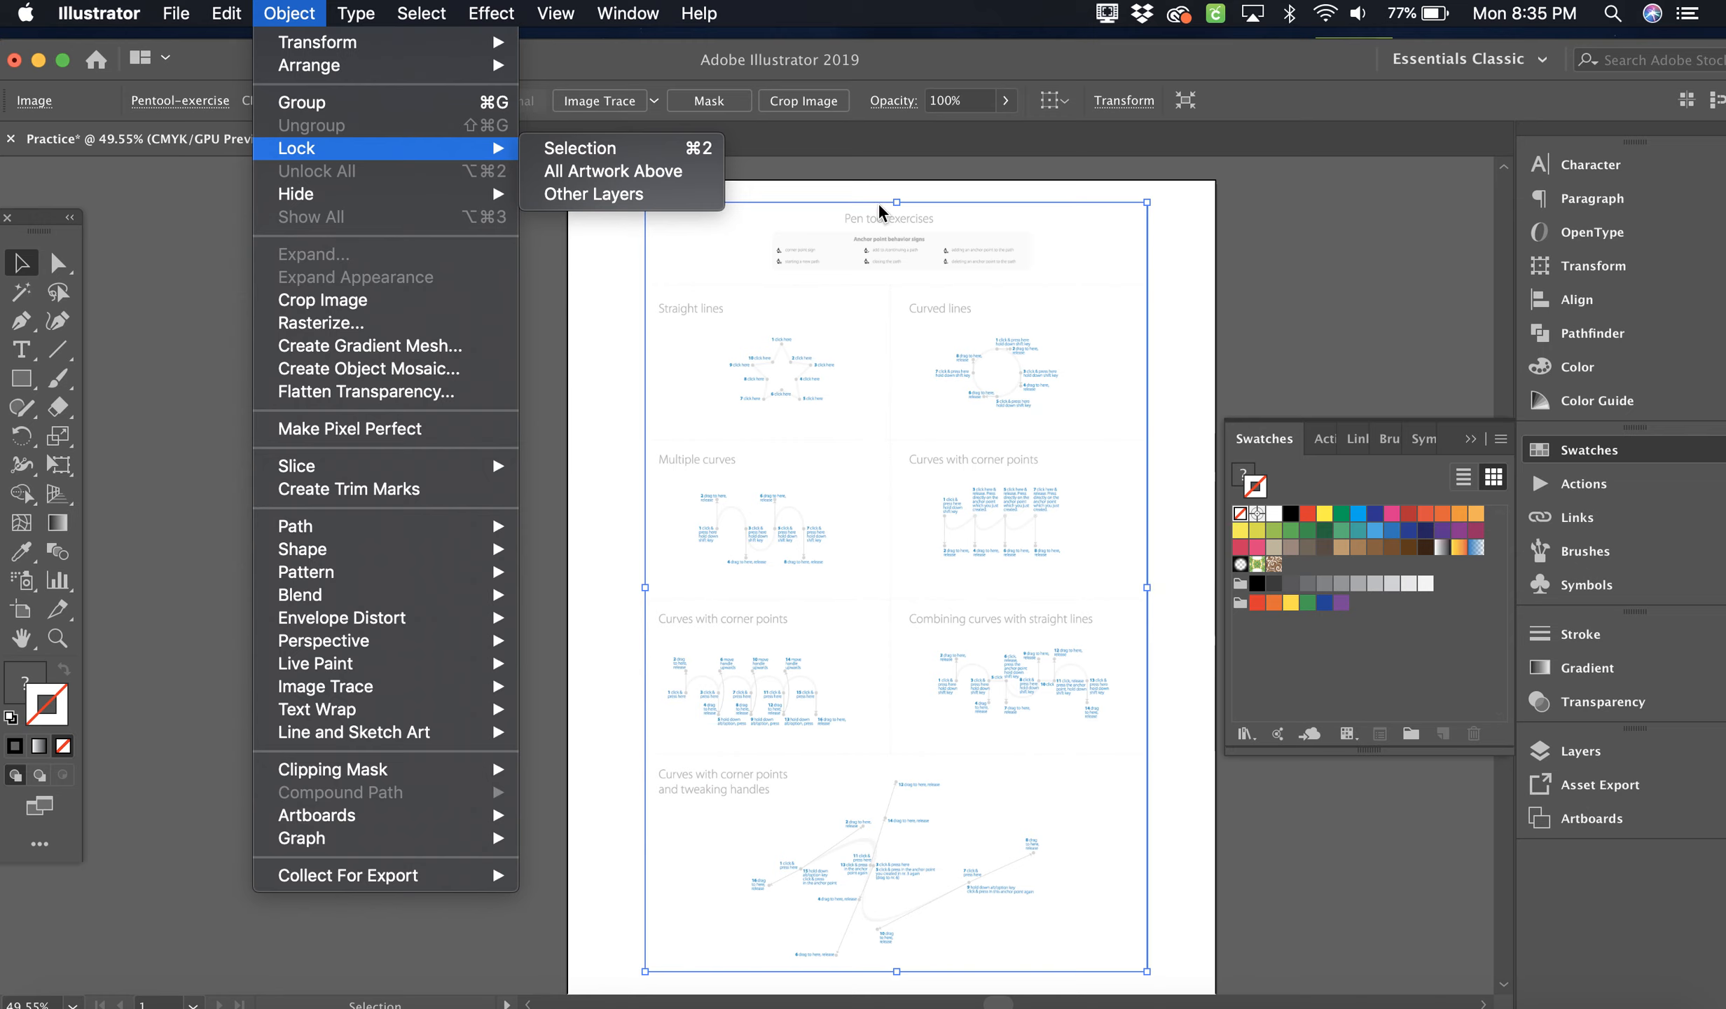
{"action": "left_click", "coordinate": [607, 156]}
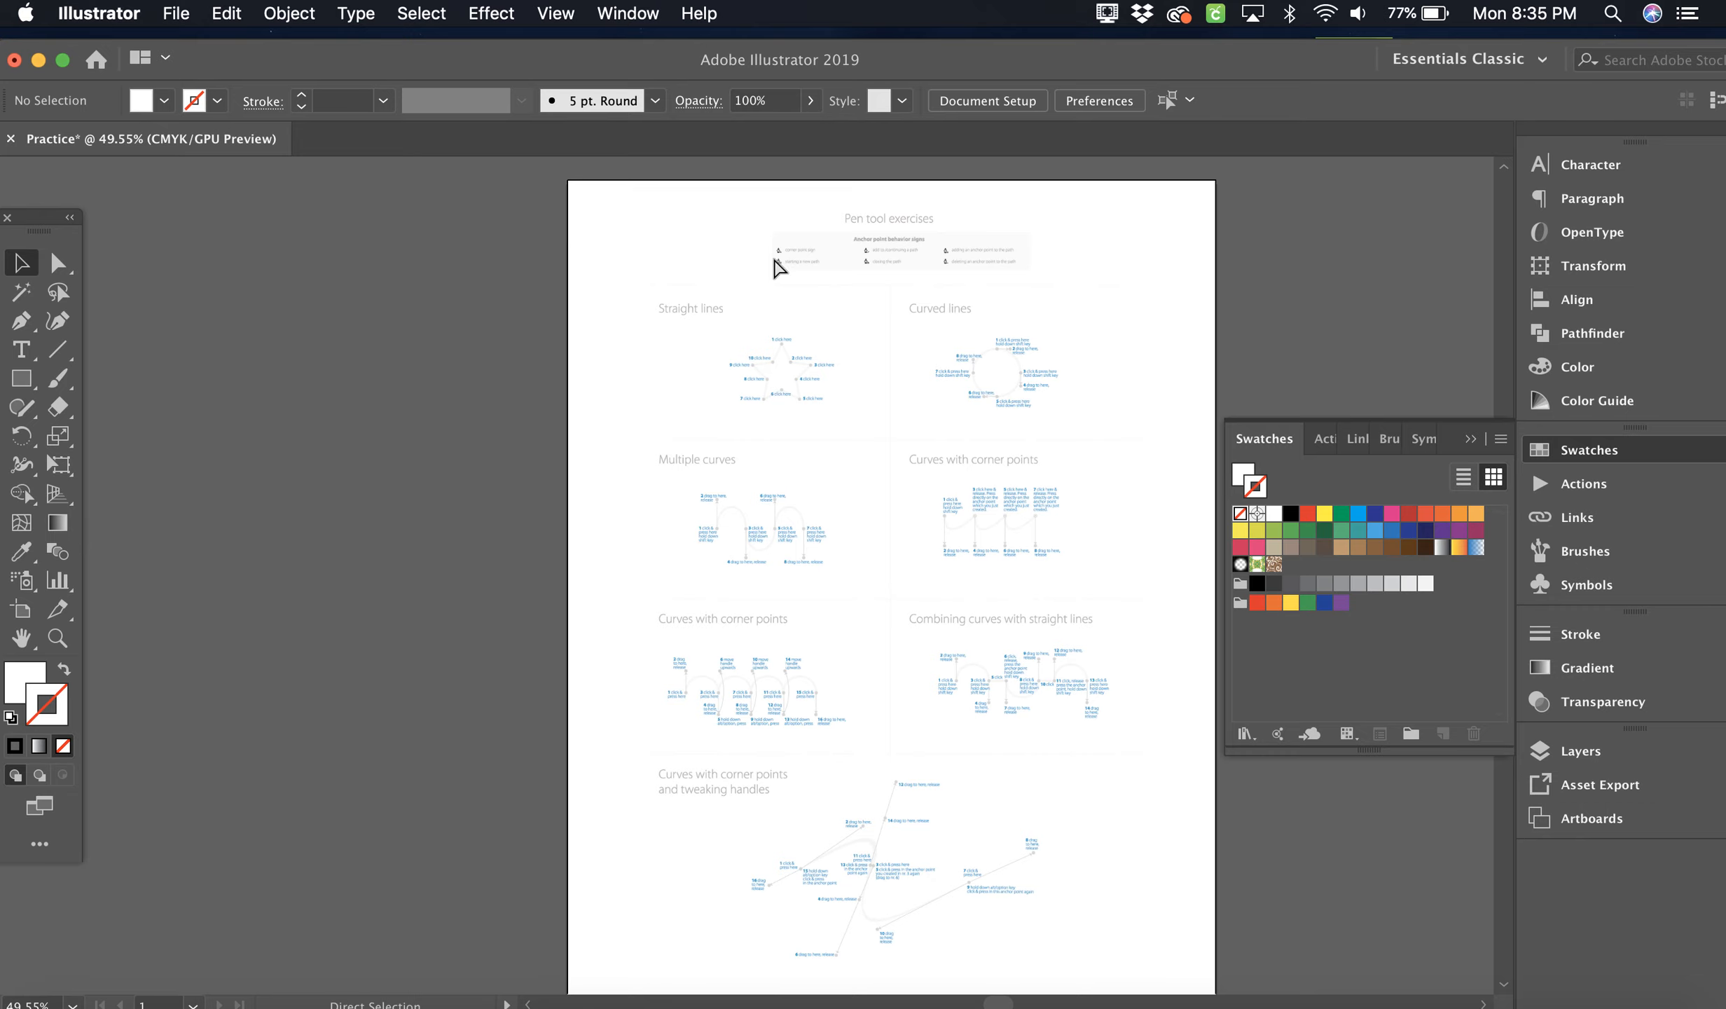
Trace the Straight lines star with the Pen tool, placing straight-segment anchor points on guide points 1 through 6.
{"action": "key", "text": "super+equal"}
{"action": "key", "text": "super+equal"}
{"action": "key", "text": "super+equal"}
{"action": "key", "text": "super+equal"}
{"action": "scroll", "coordinate": [777, 268], "scroll_direction": "up", "scroll_amount": 10}
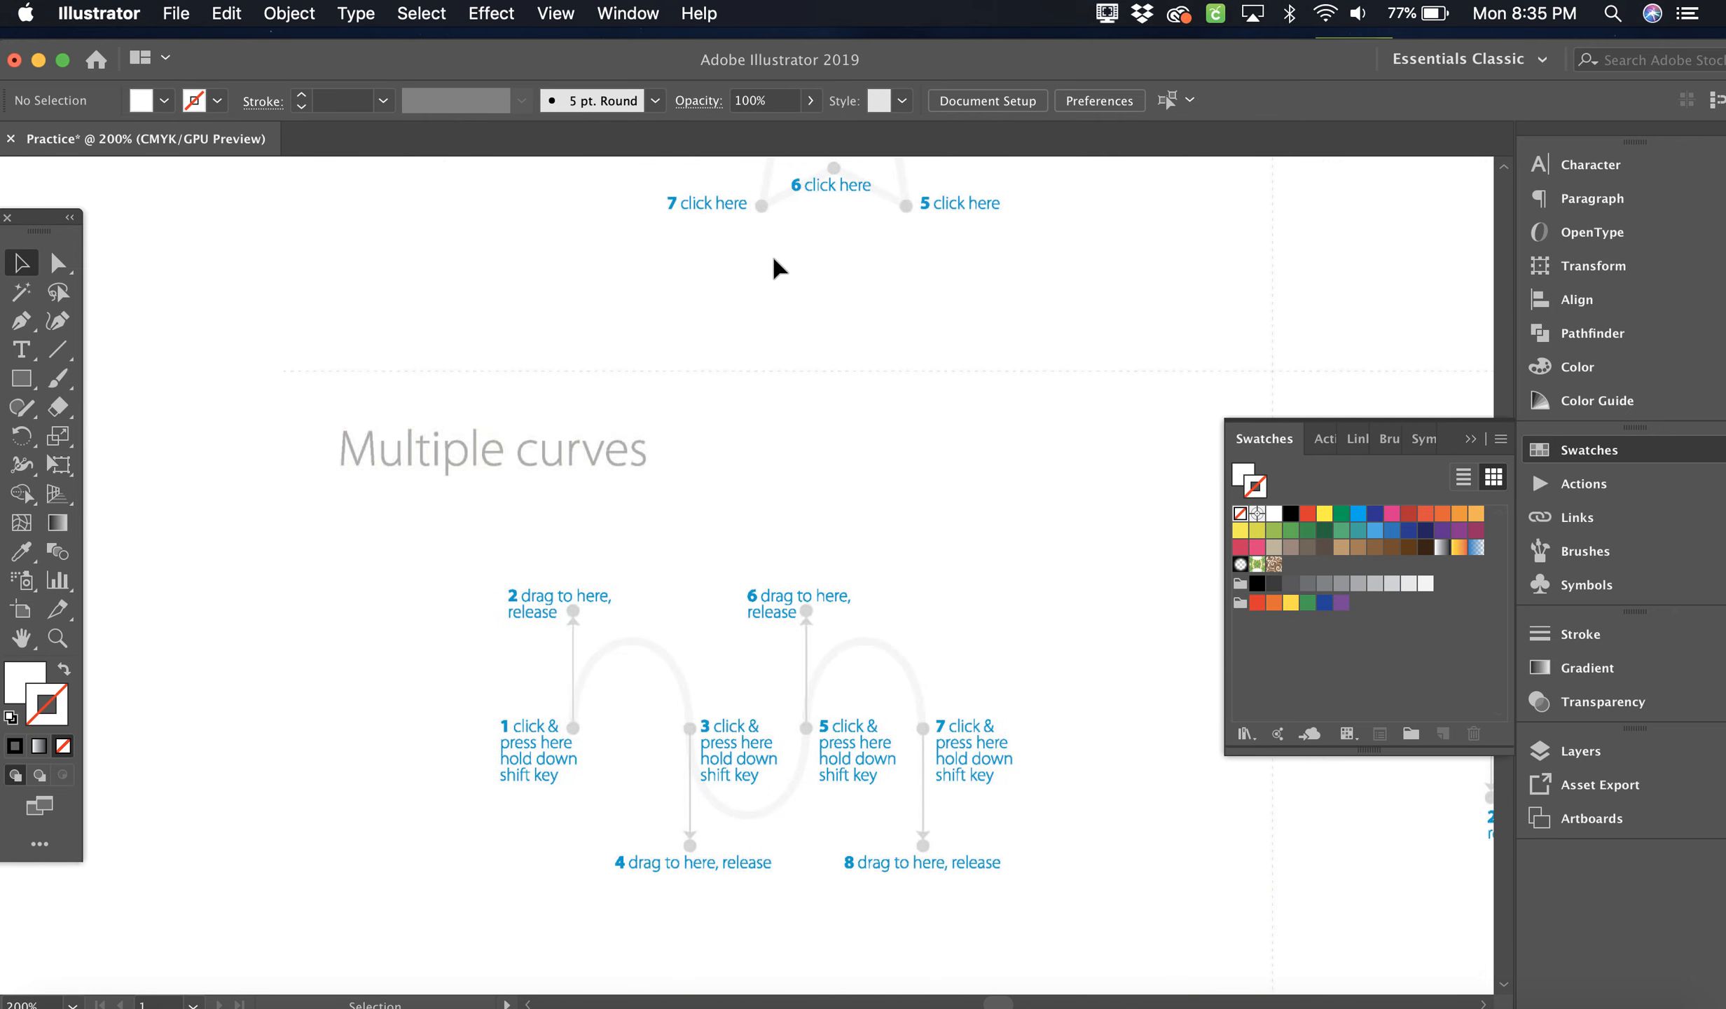
{"action": "scroll", "coordinate": [776, 268], "scroll_direction": "up", "scroll_amount": 3}
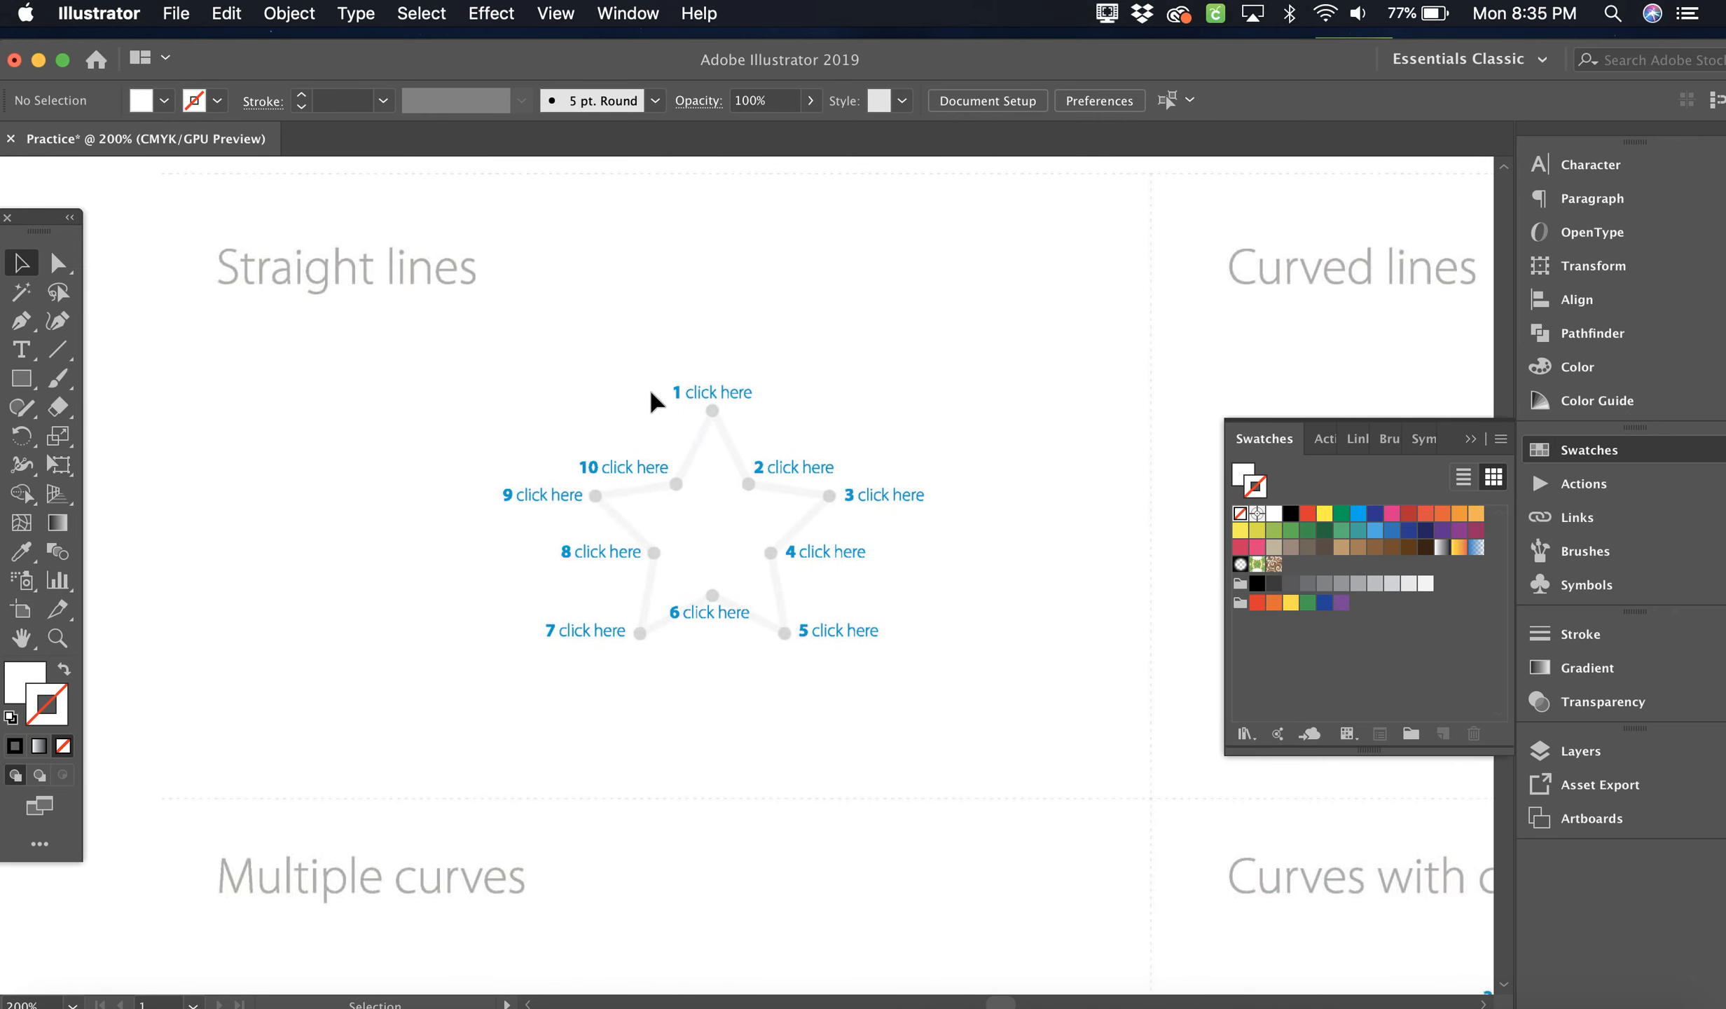
{"action": "left_click_drag", "start_coordinate": [34, 225], "coordinate": [123, 208]}
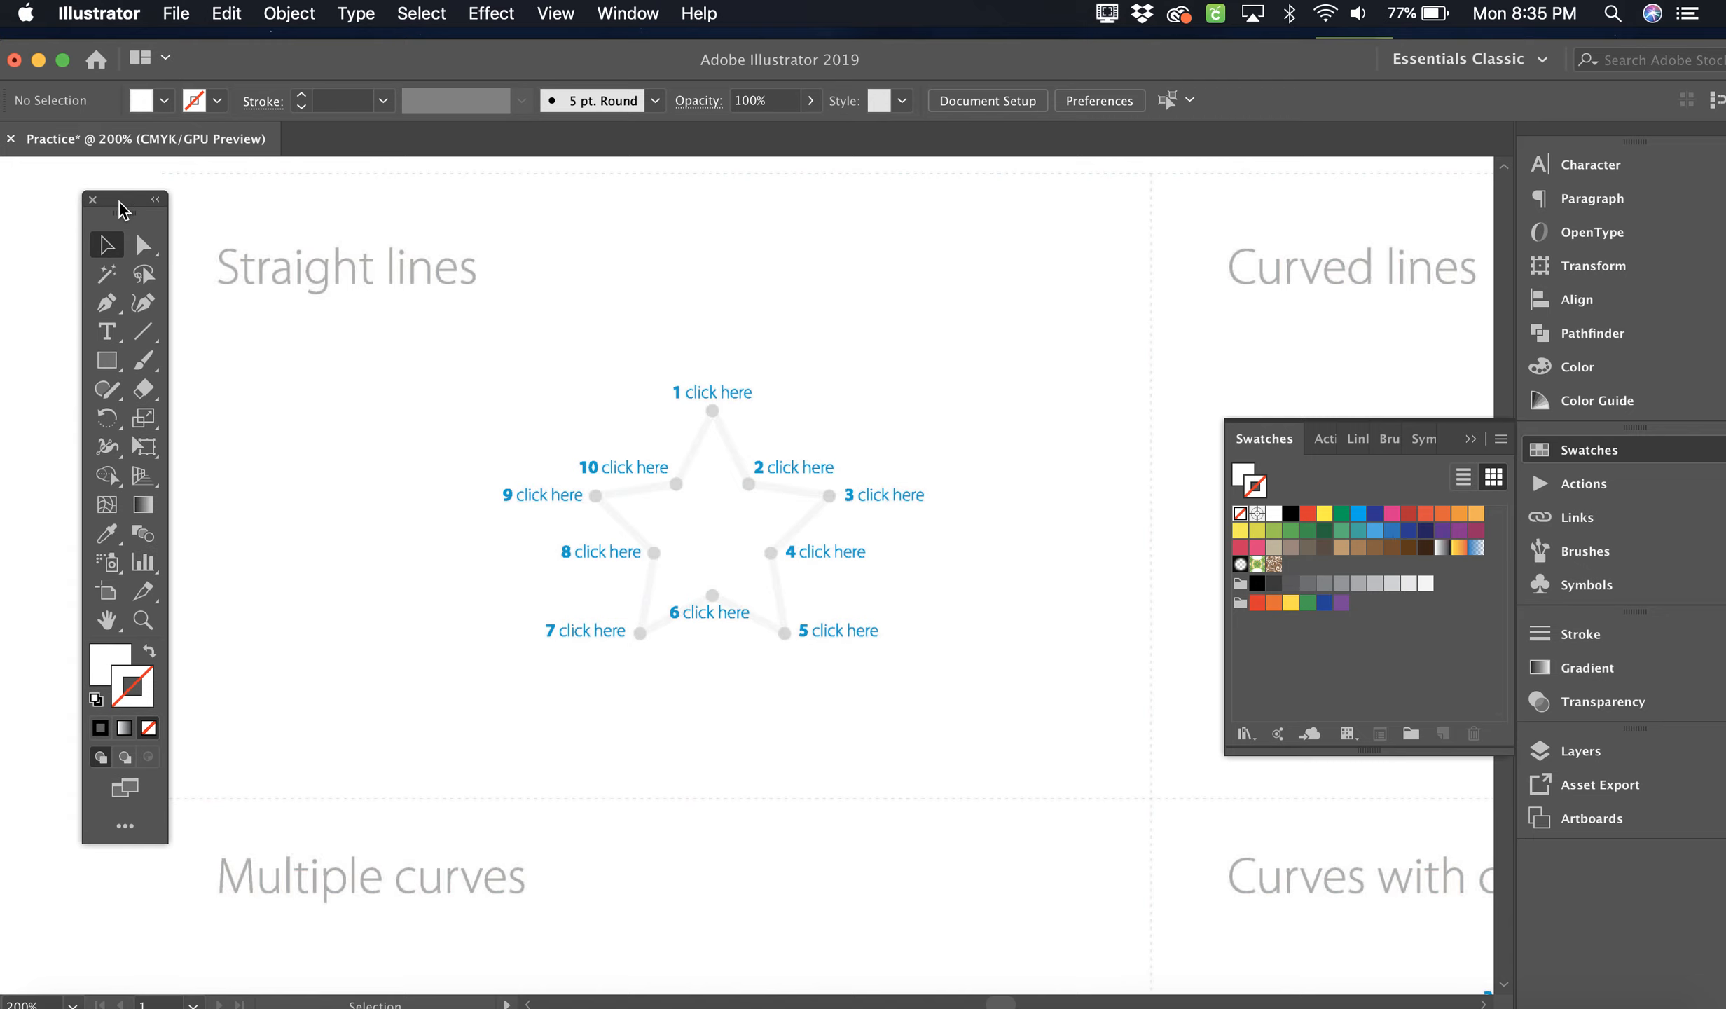
{"action": "left_click", "coordinate": [107, 306]}
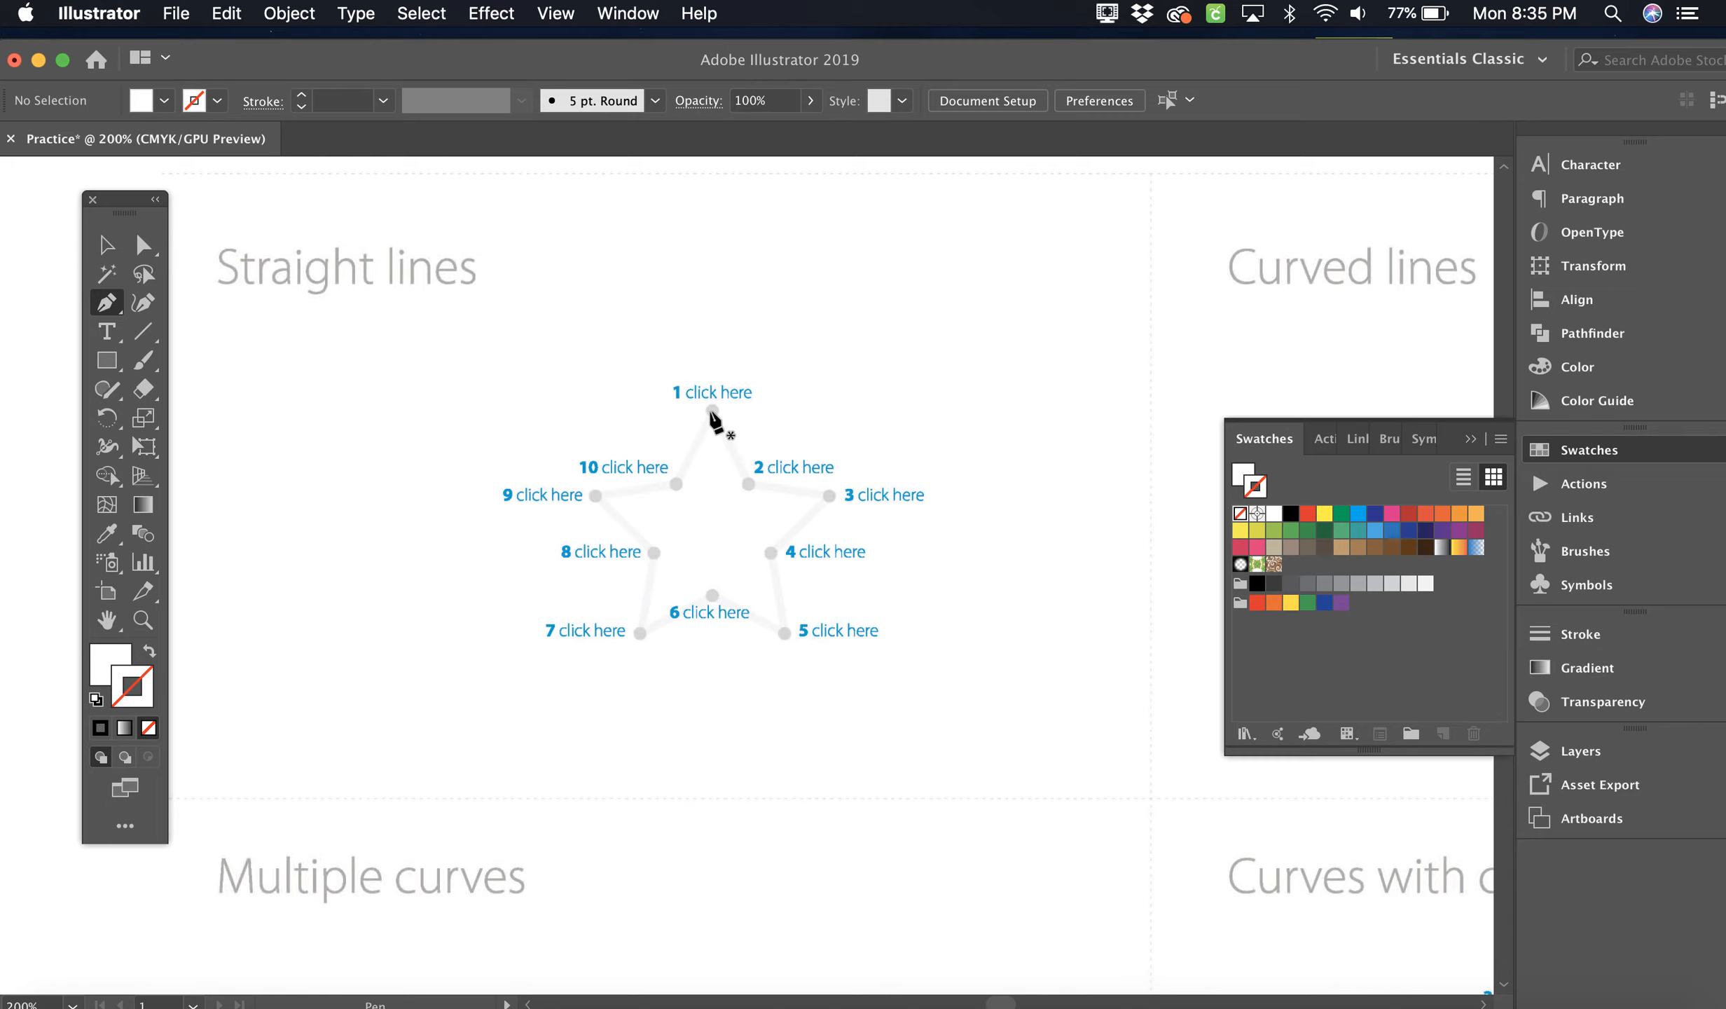
{"action": "left_click", "coordinate": [711, 411]}
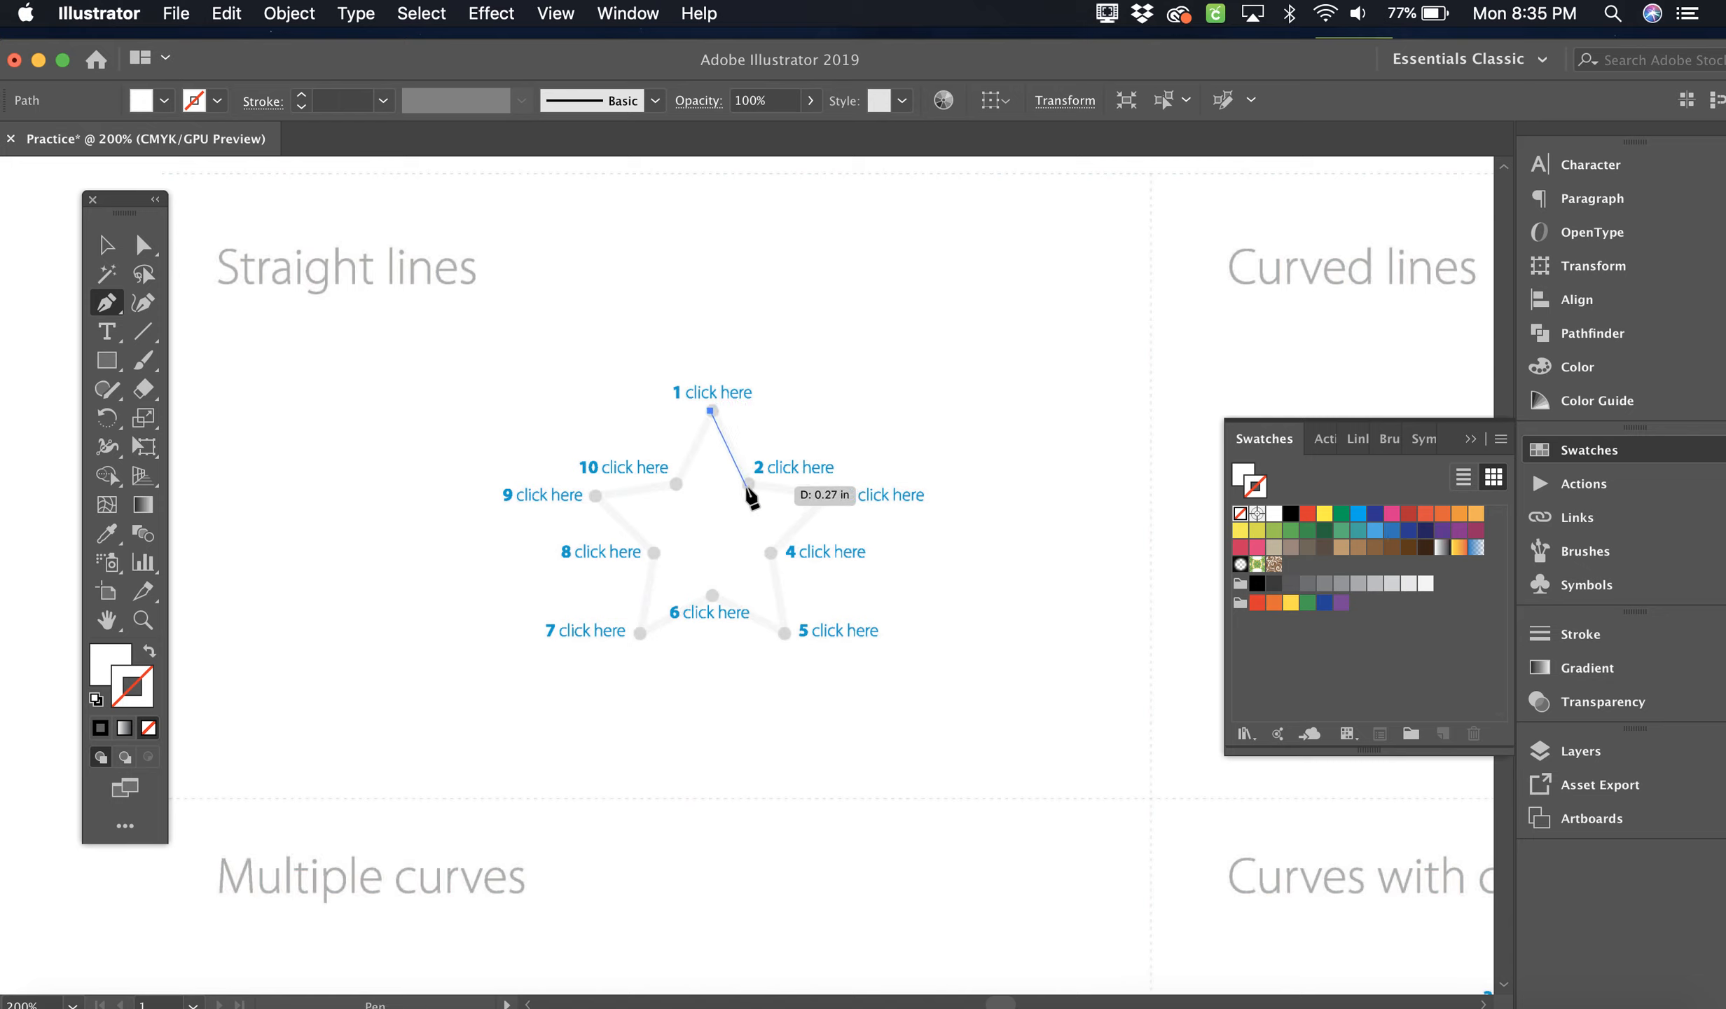
{"action": "left_click", "coordinate": [746, 485]}
{"action": "left_click", "coordinate": [829, 496]}
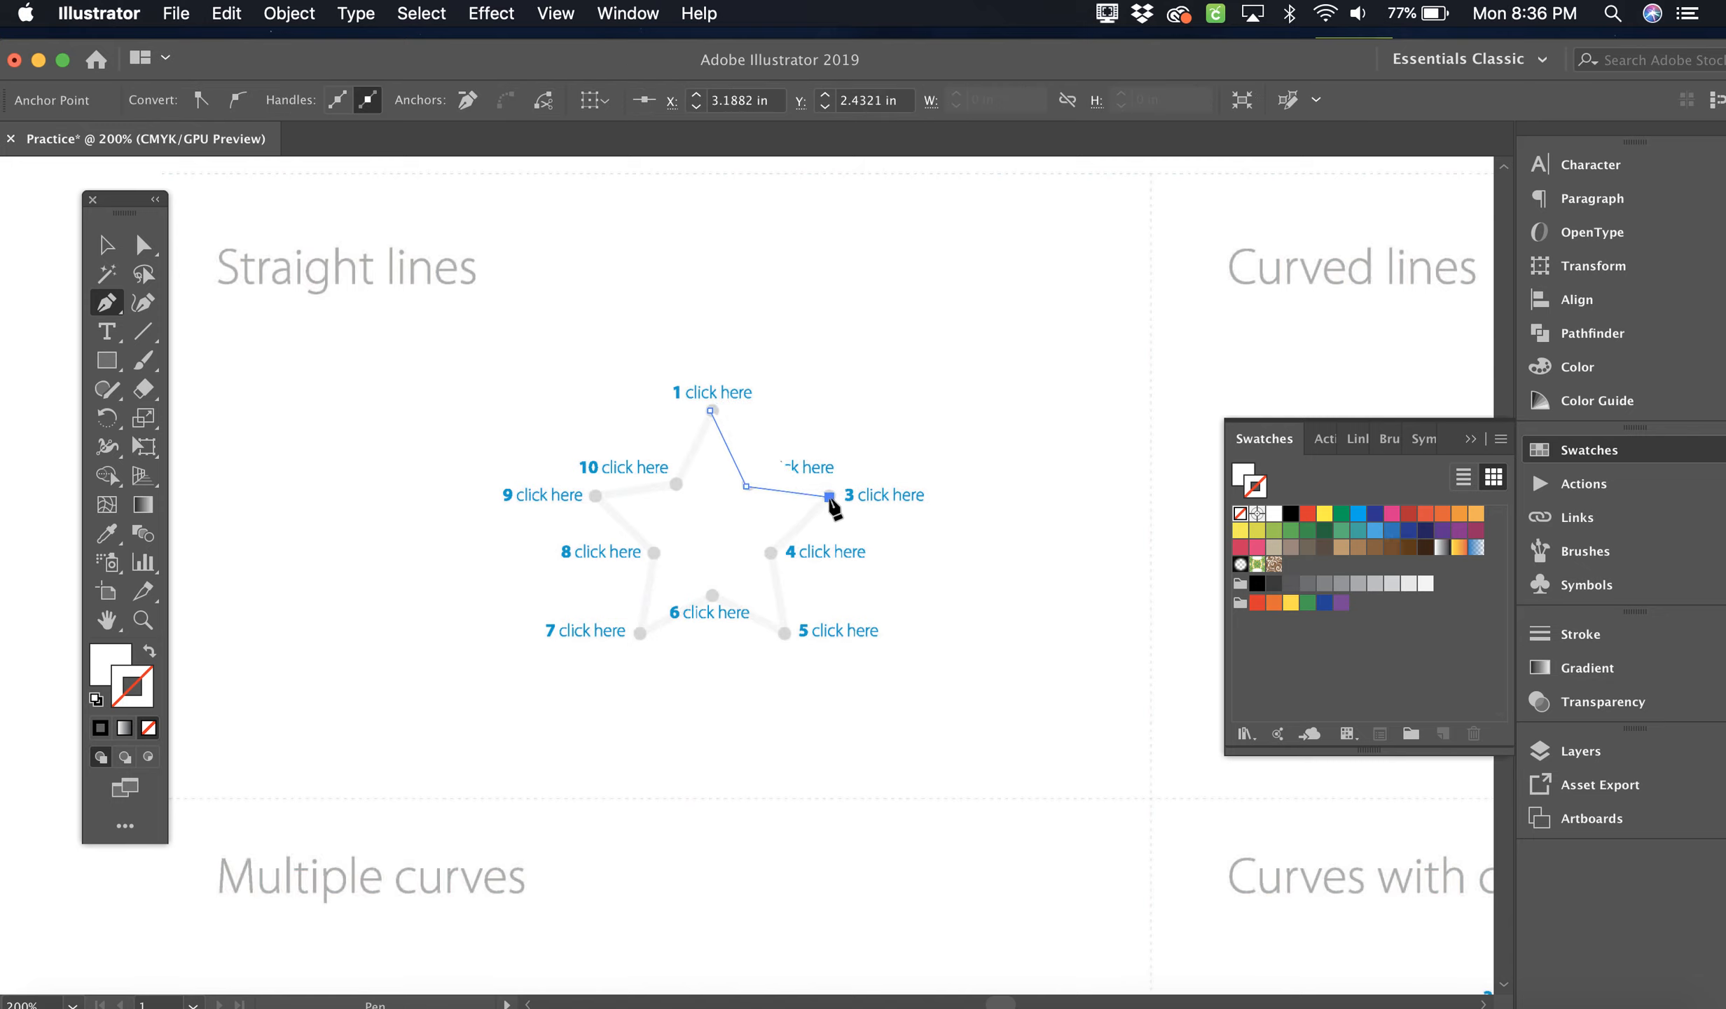
{"action": "left_click_drag", "start_coordinate": [772, 552], "coordinate": [782, 557]}
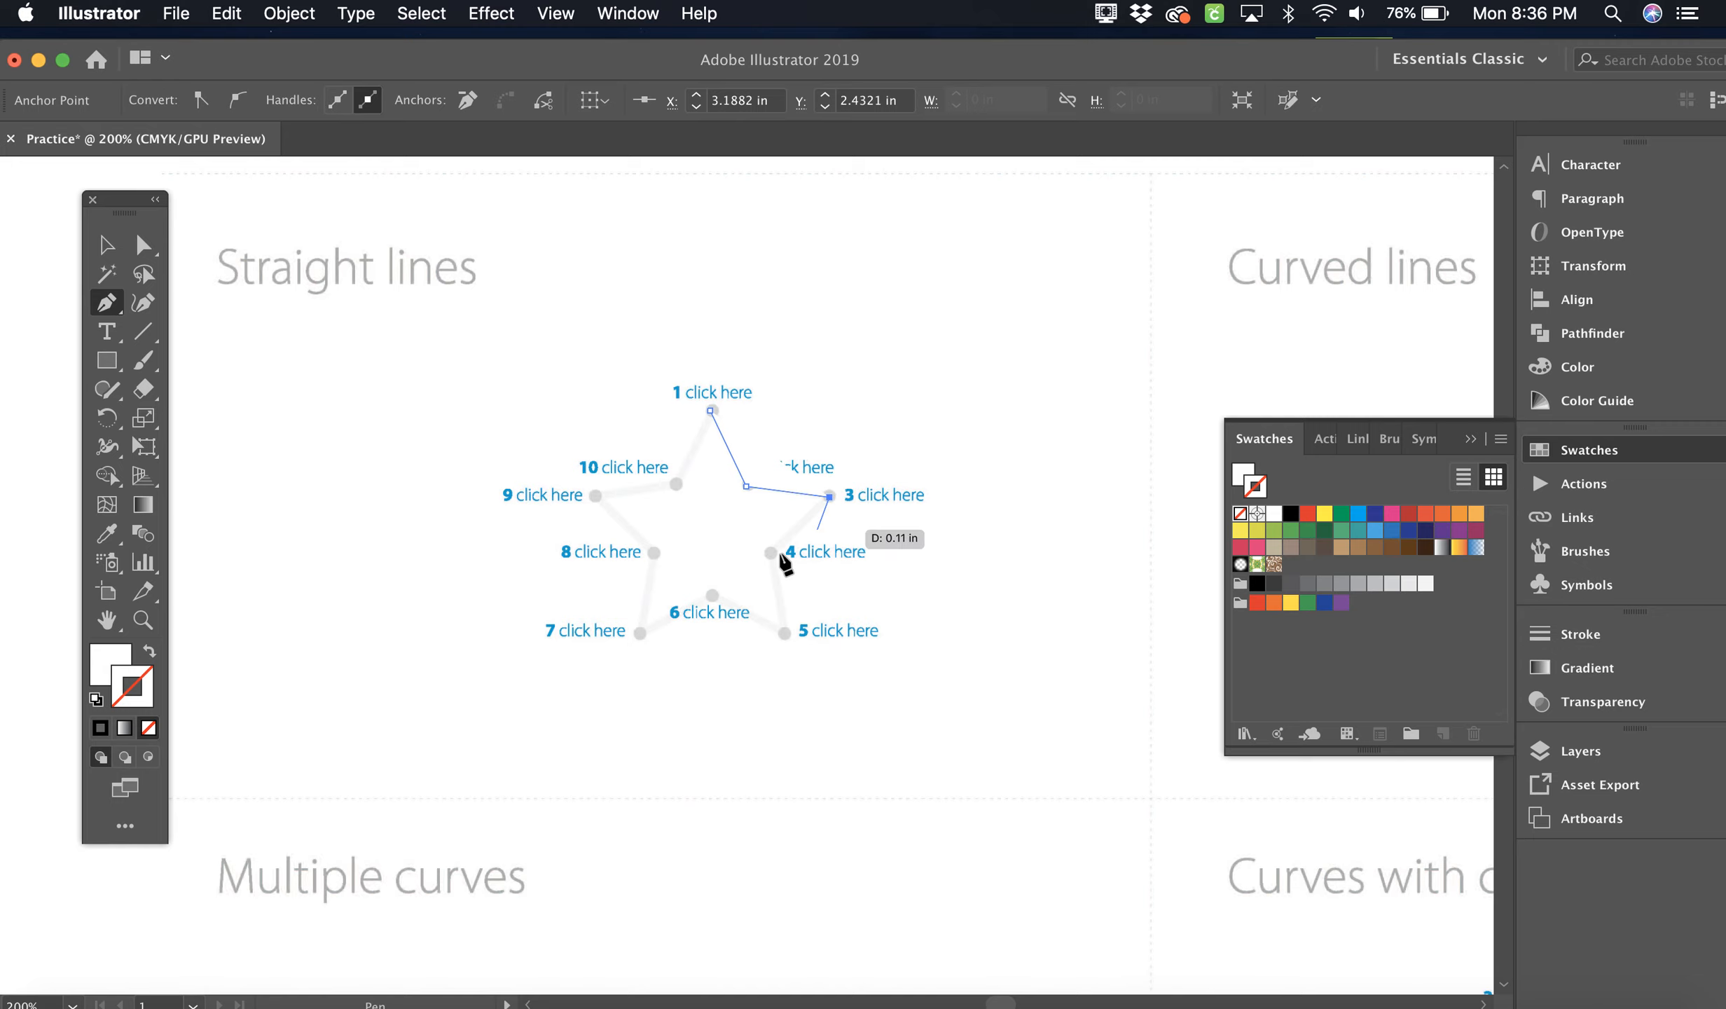
{"action": "left_click", "coordinate": [772, 553]}
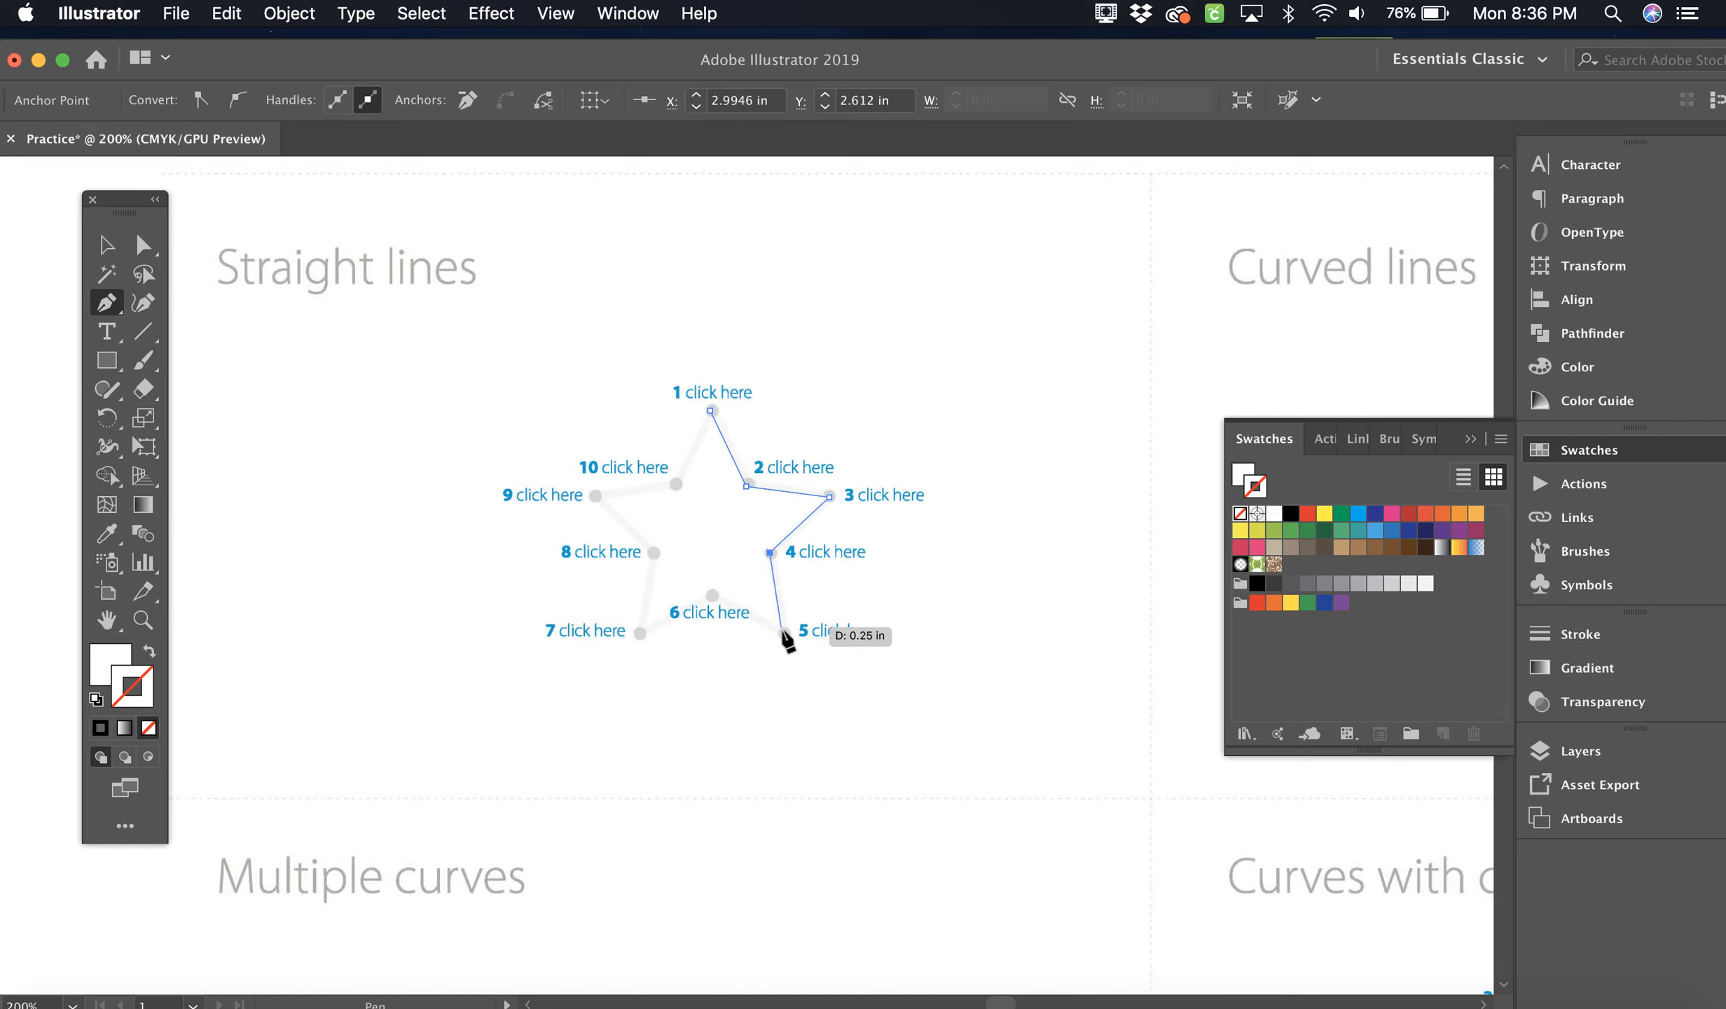
{"action": "left_click", "coordinate": [784, 634]}
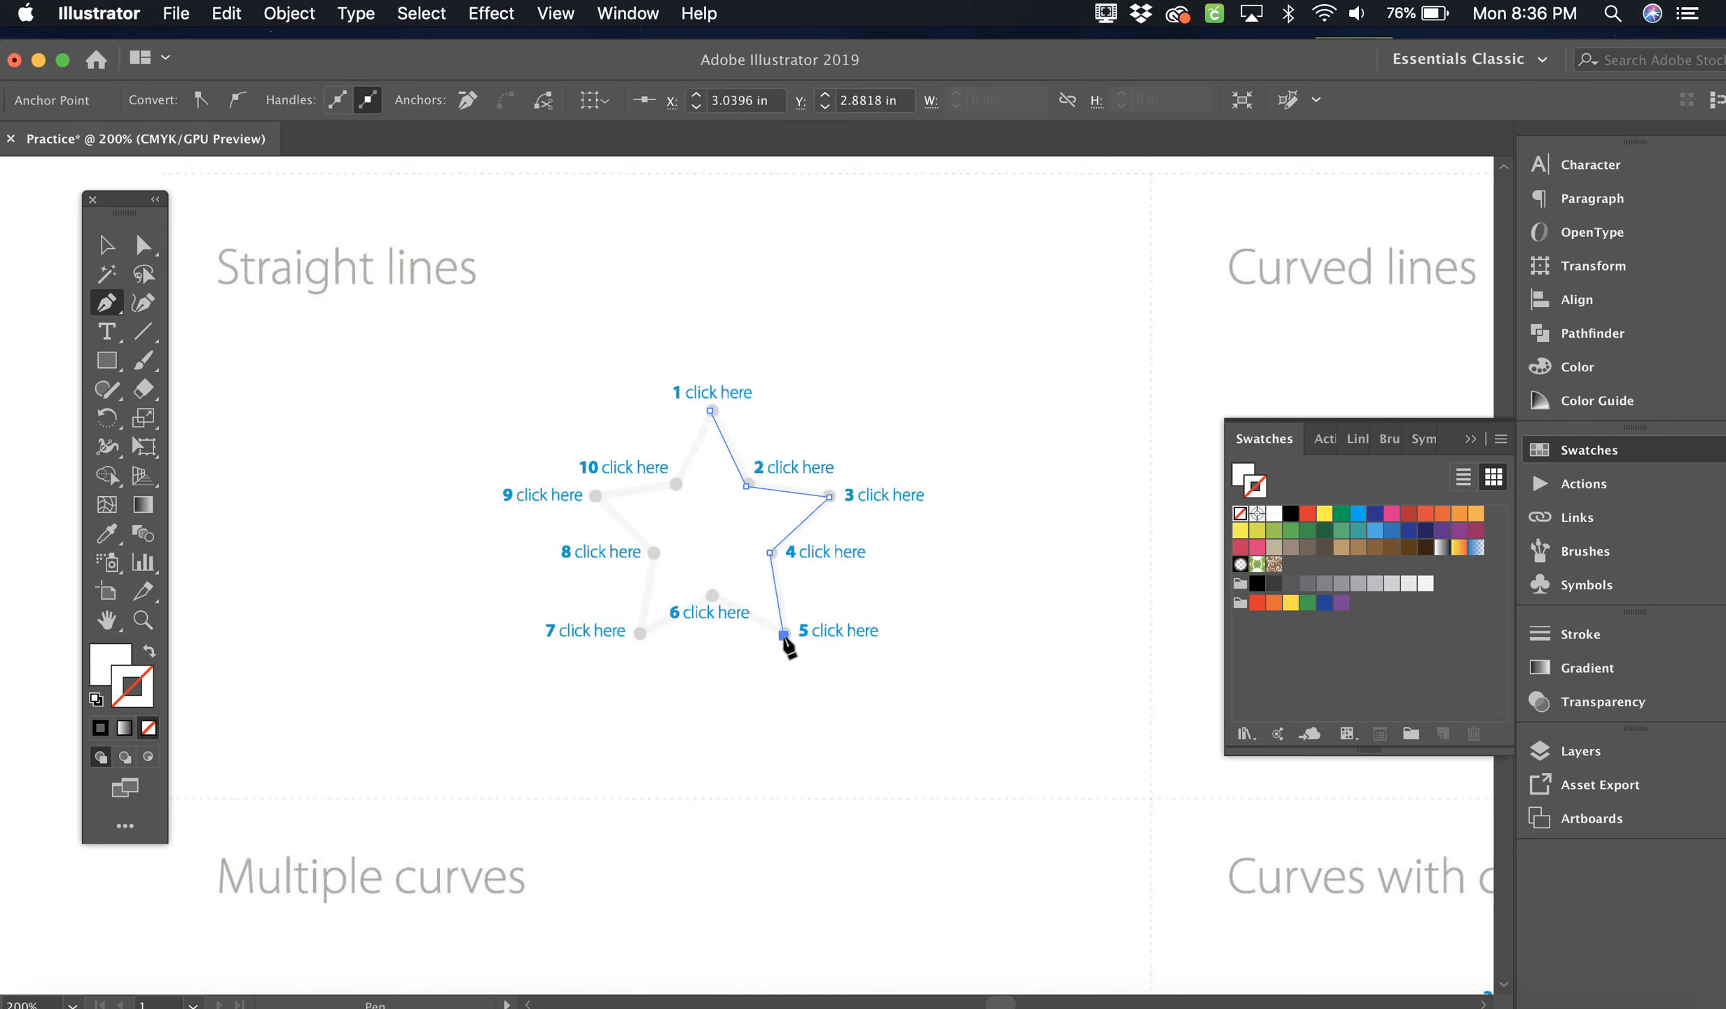
{"action": "left_click", "coordinate": [711, 595]}
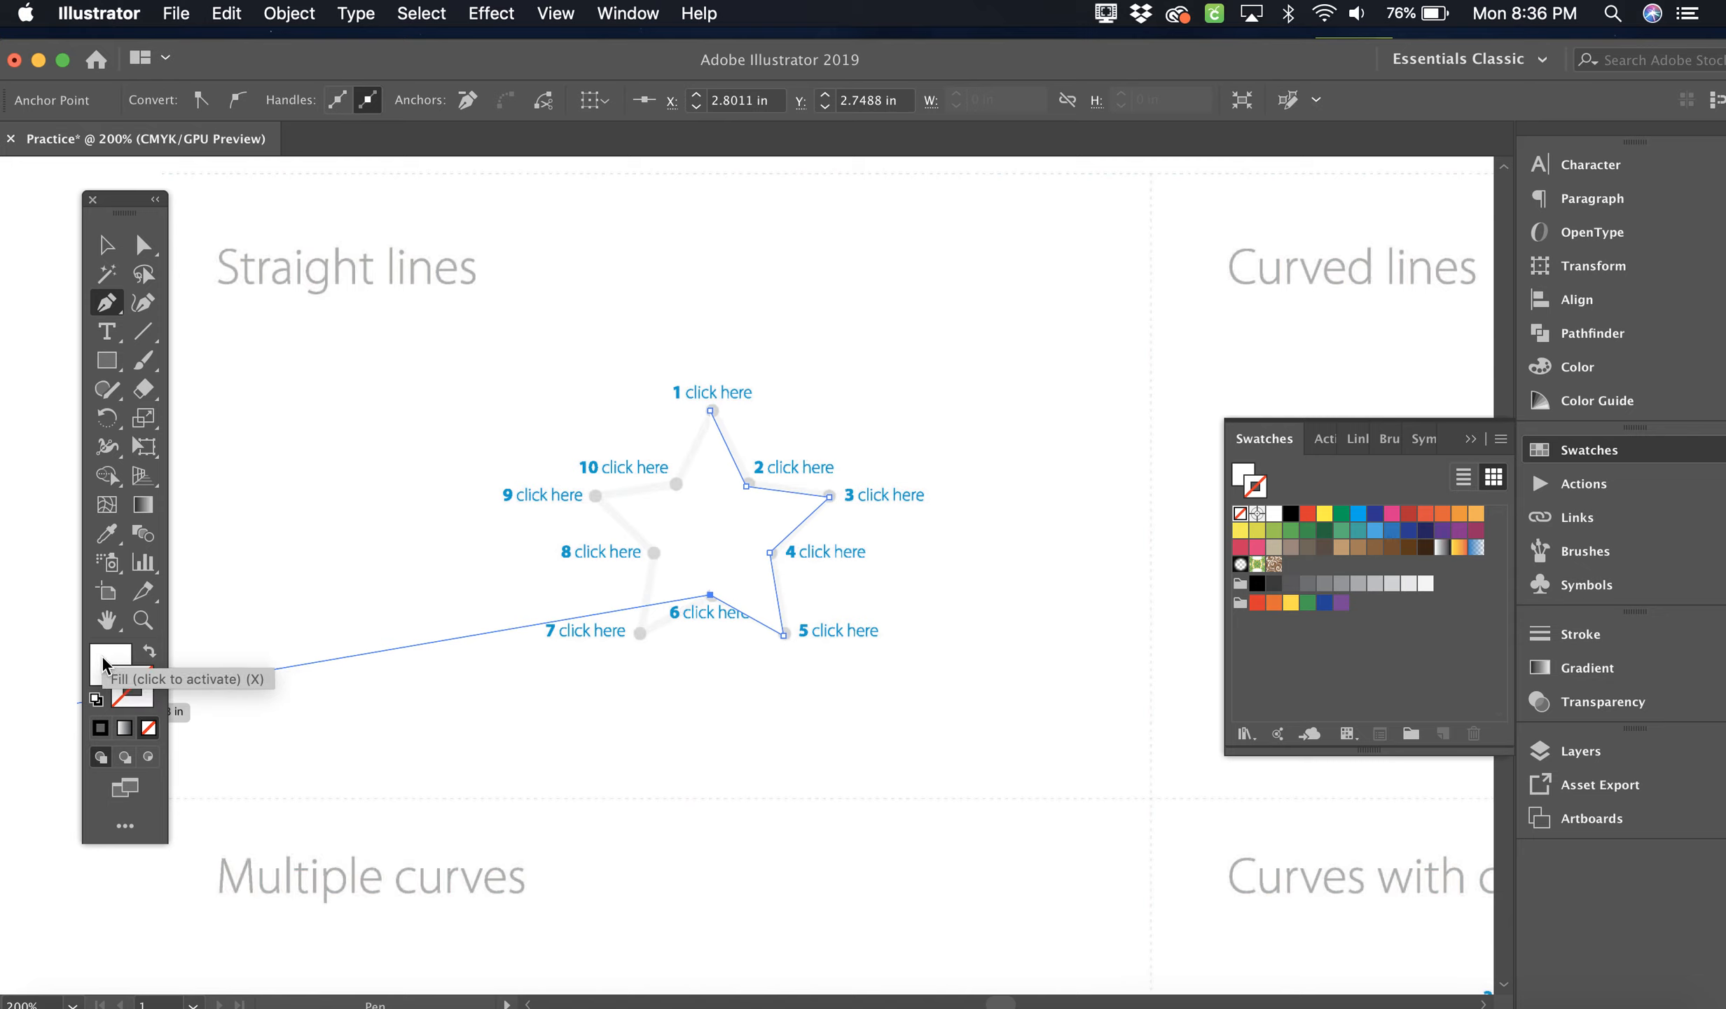
Apply the default white fill and black stroke to the star path, and extend it with straight segments through guide points 7, 8 and 9.
{"action": "left_click", "coordinate": [95, 701]}
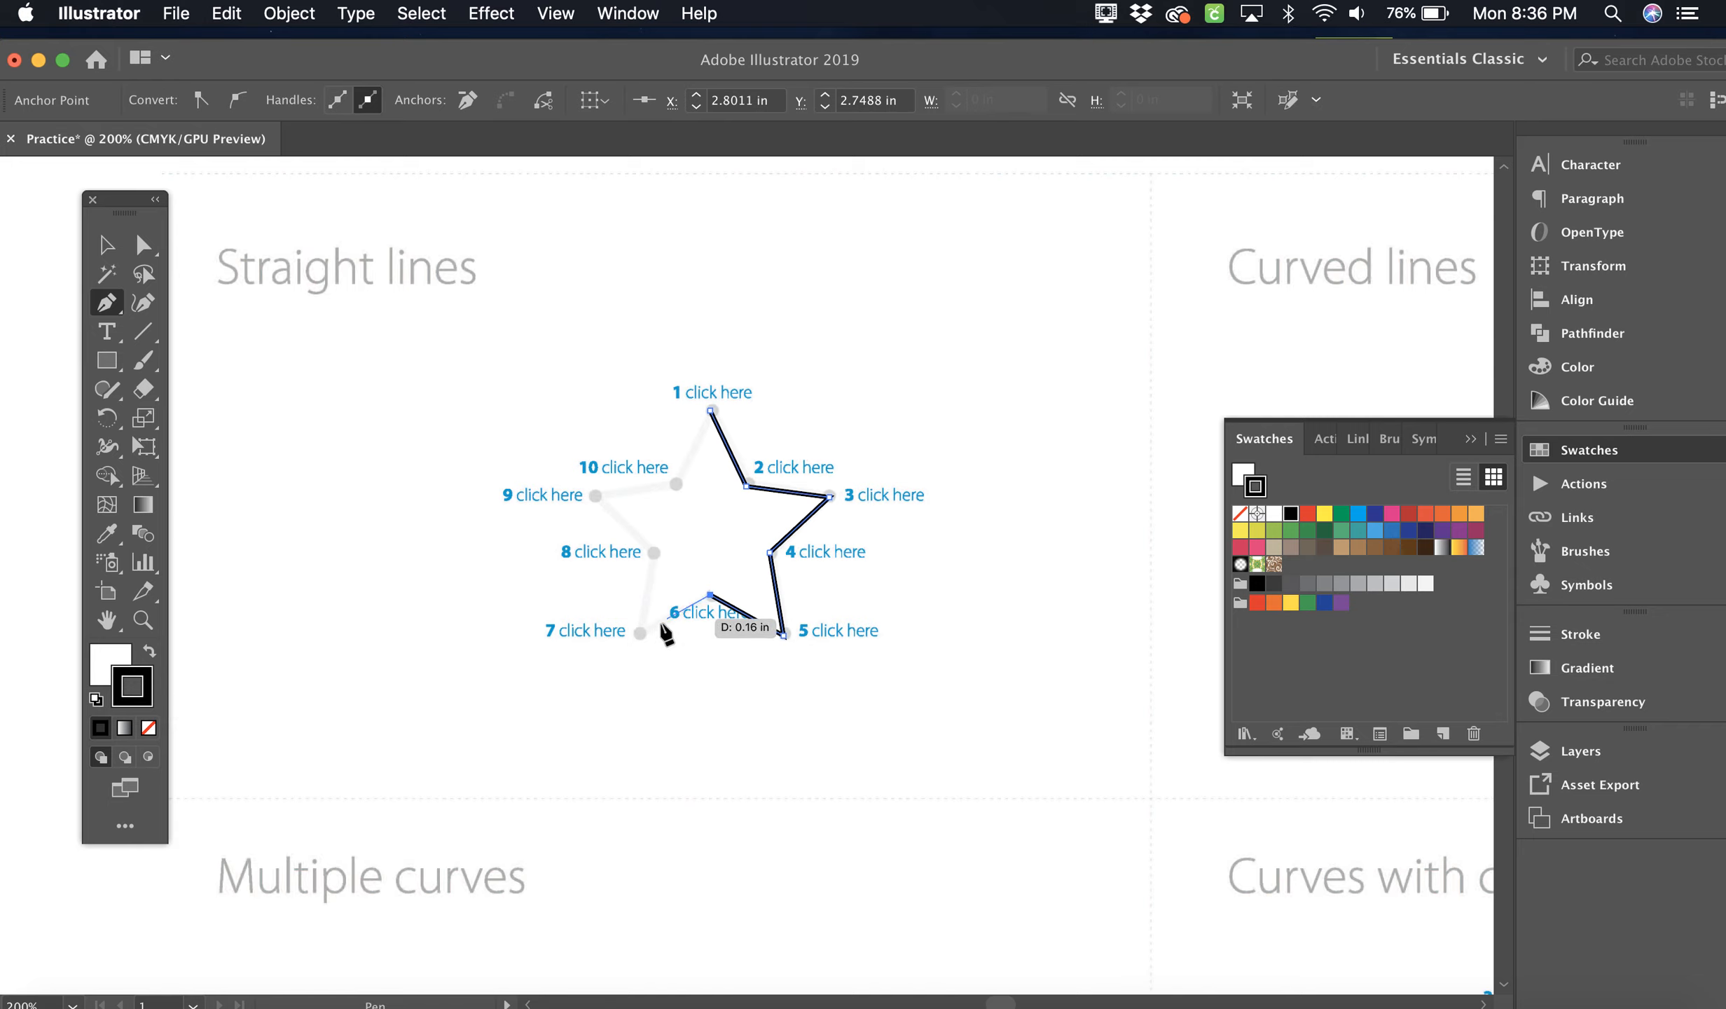
{"action": "left_click", "coordinate": [640, 633]}
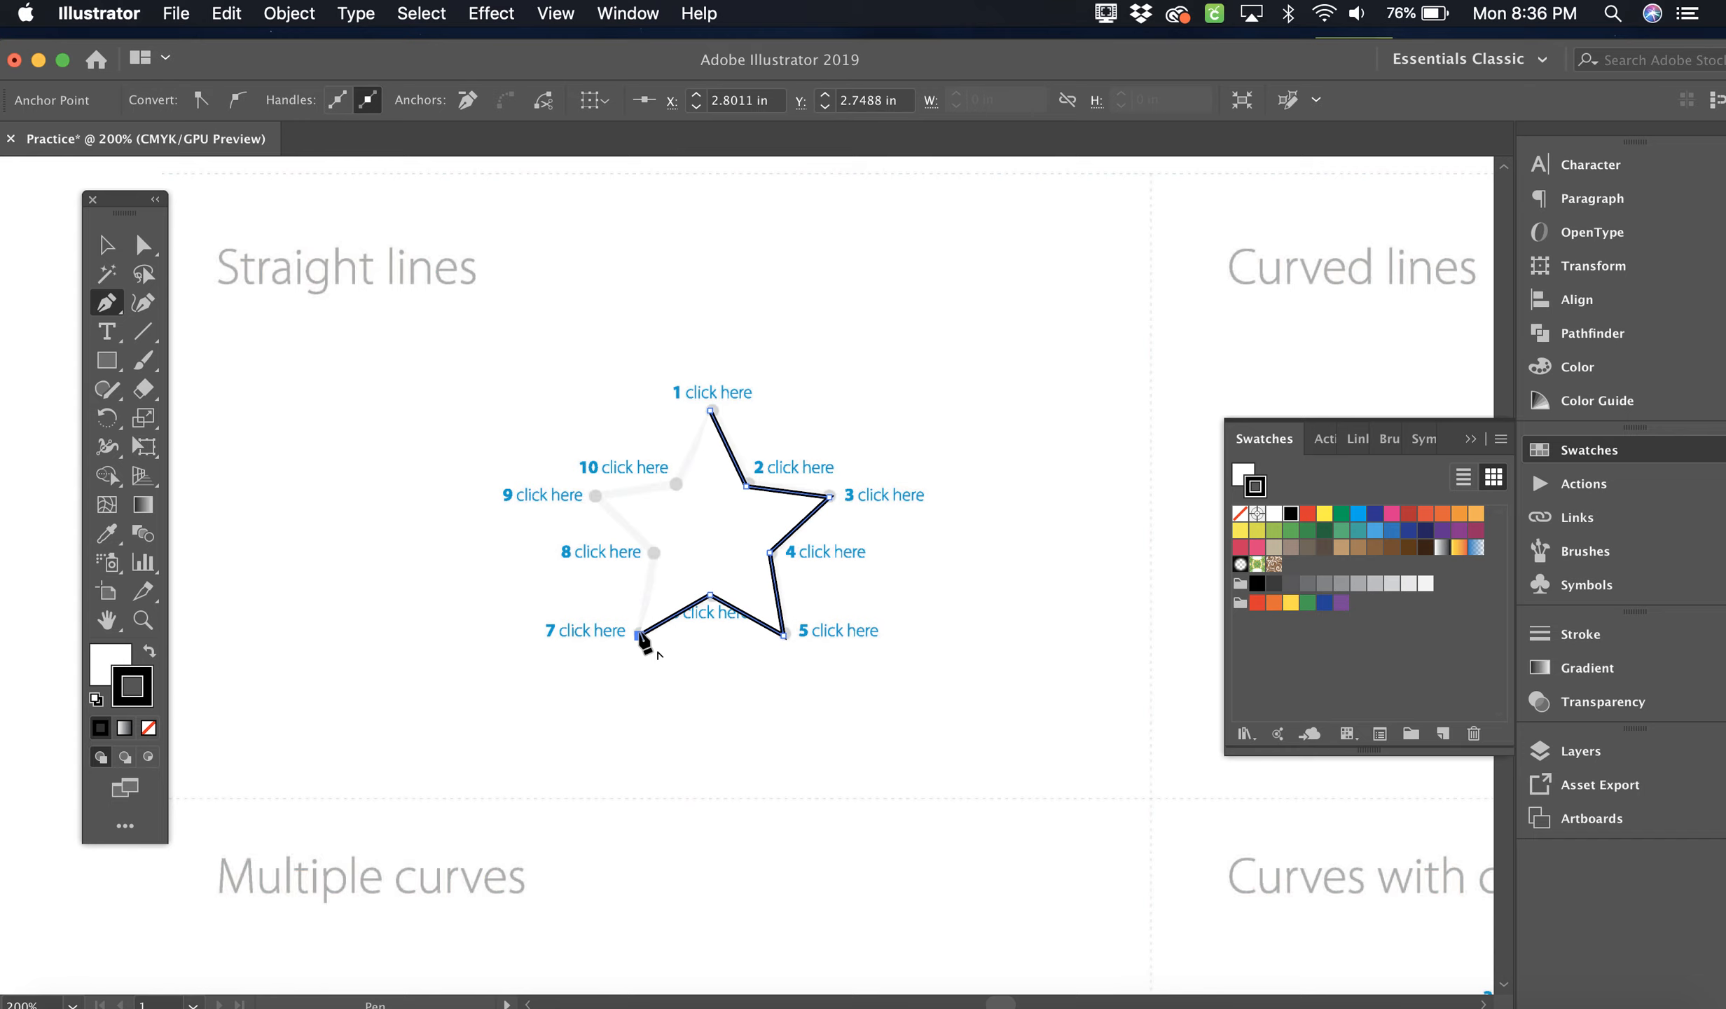
{"action": "left_click", "coordinate": [655, 553]}
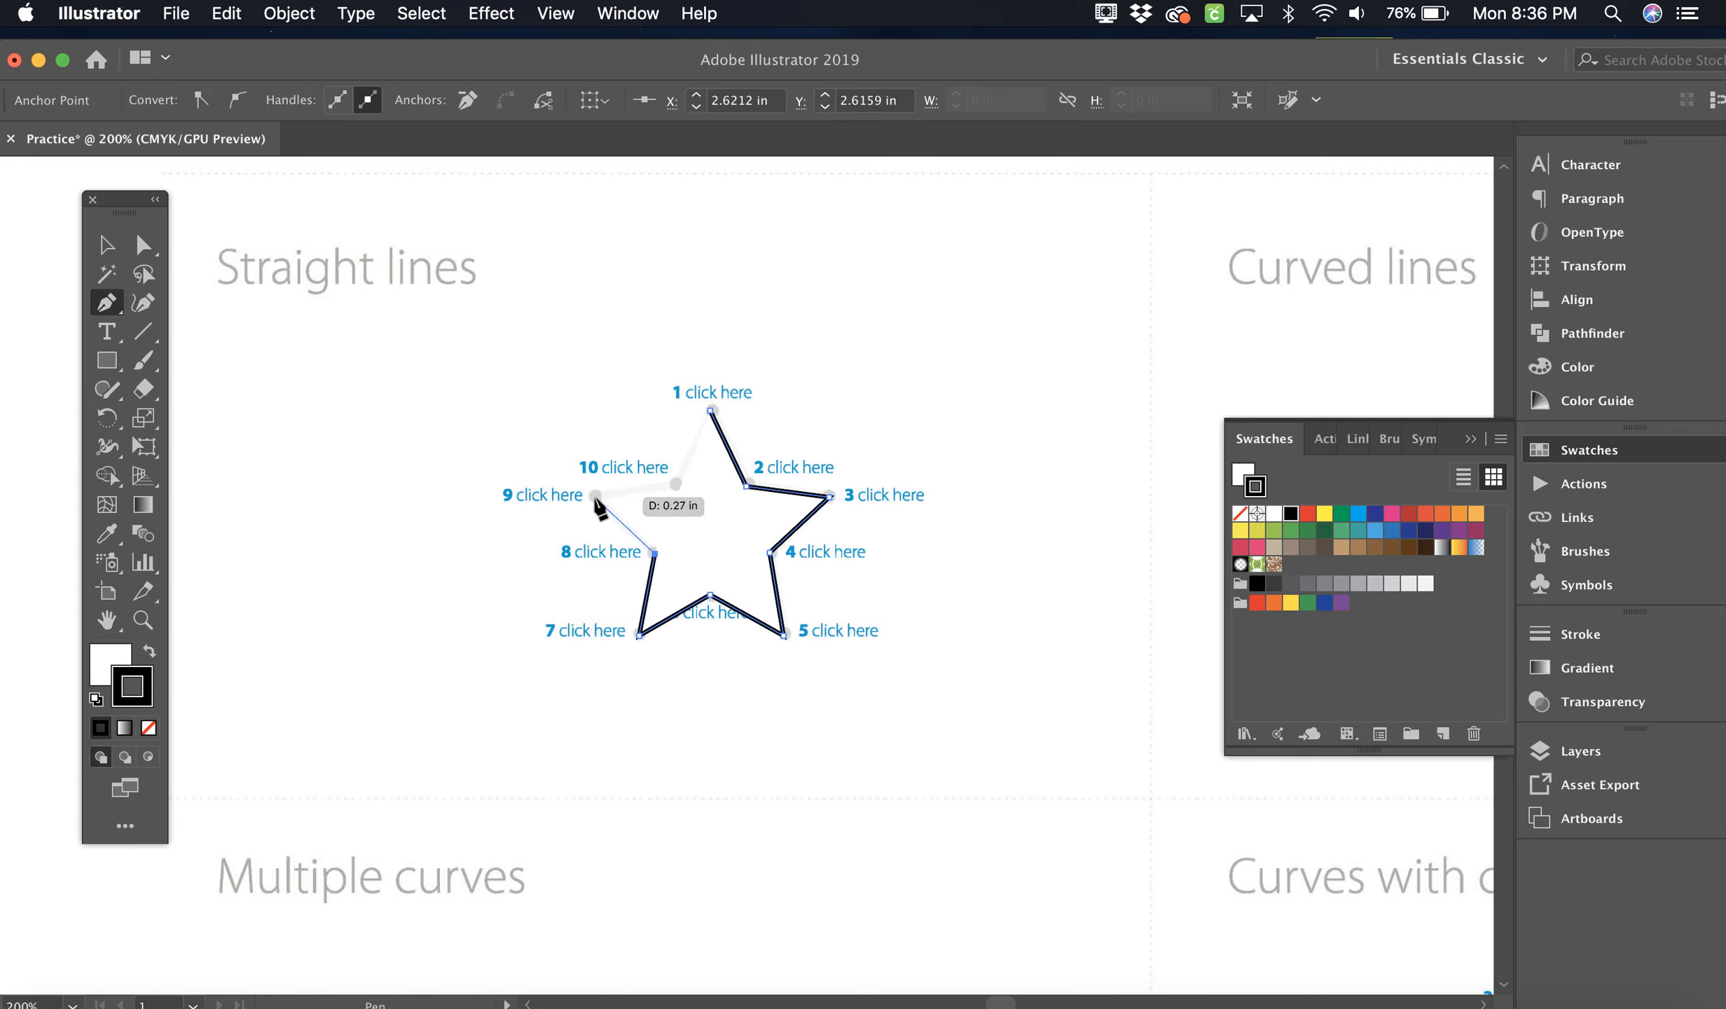
{"action": "left_click", "coordinate": [595, 496]}
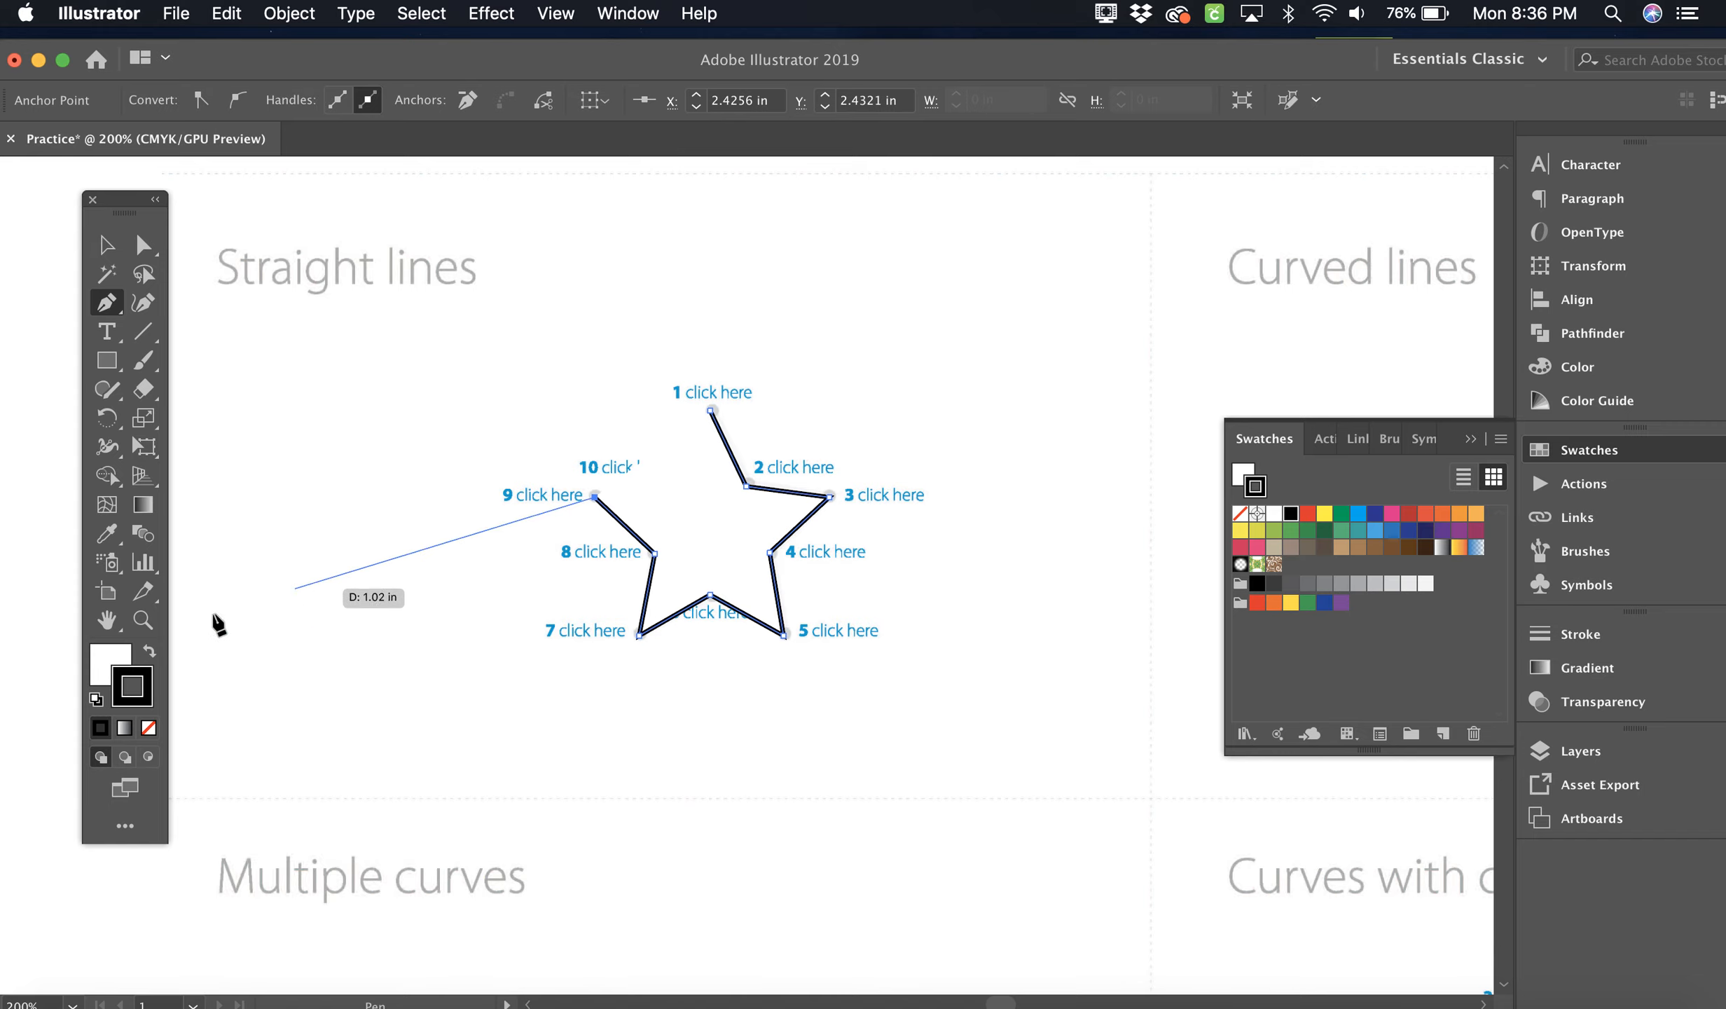
Set the star's fill to None and finish its outline through guide point 10, closing the path at point 1.
{"action": "left_click", "coordinate": [102, 661]}
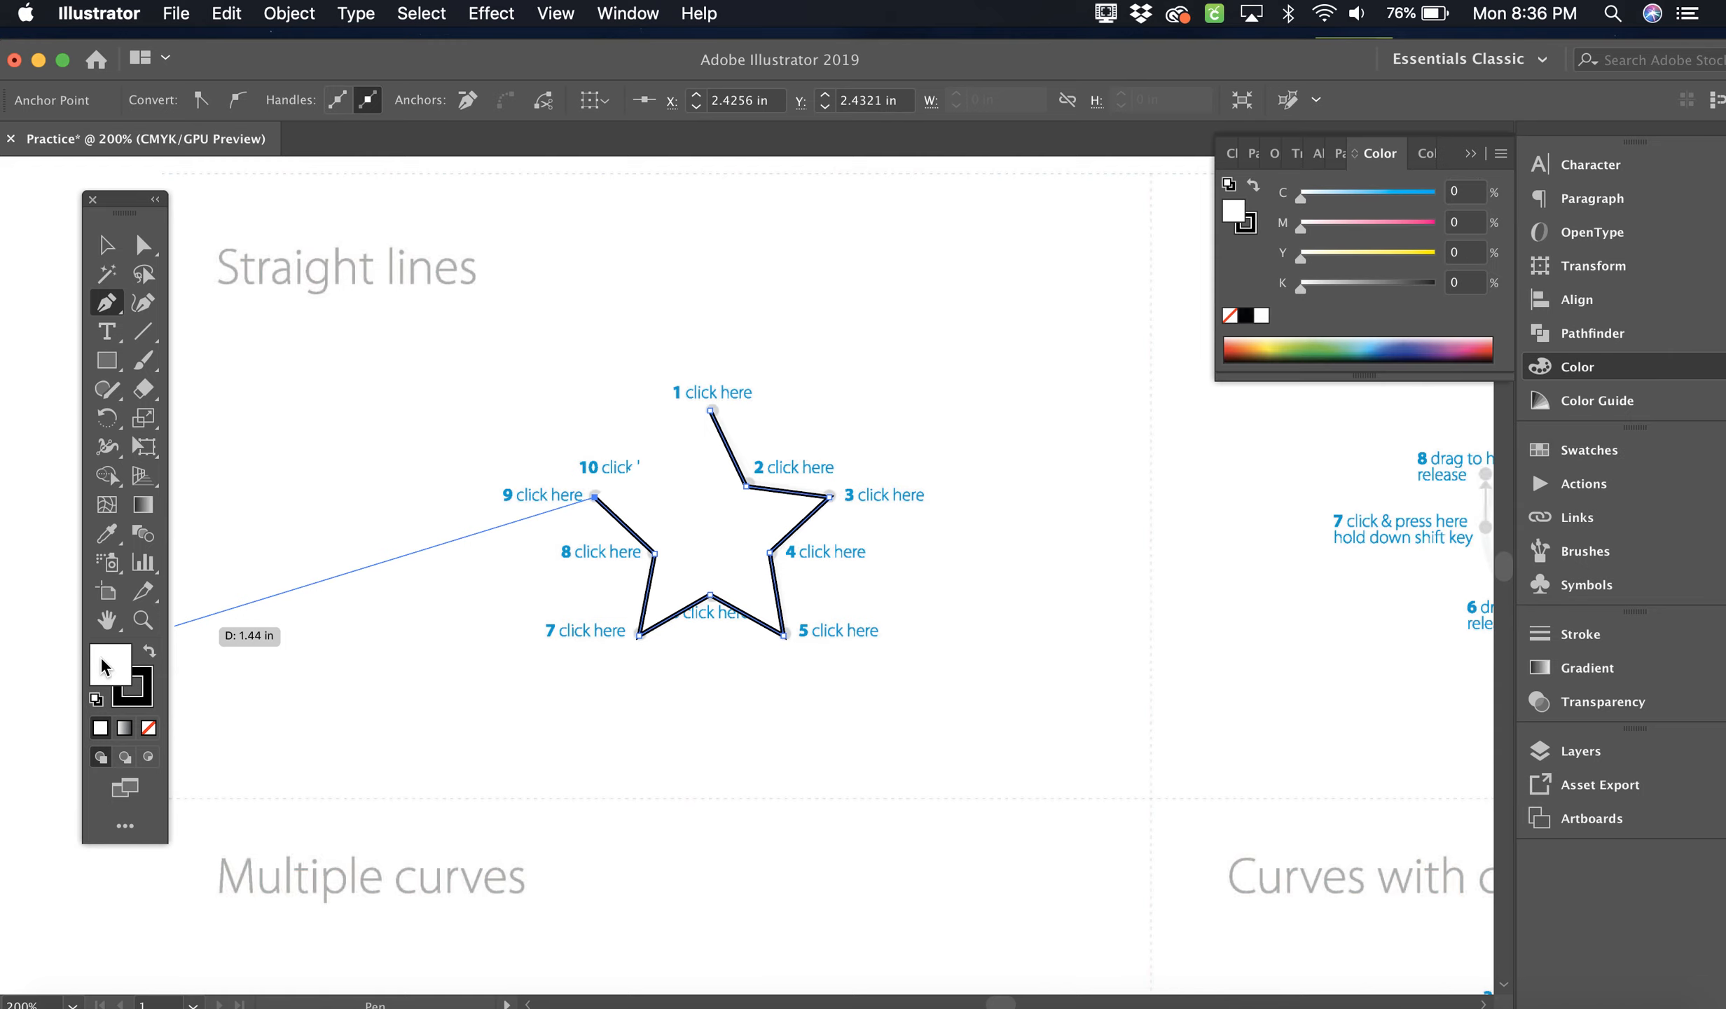
{"action": "left_click", "coordinate": [149, 728]}
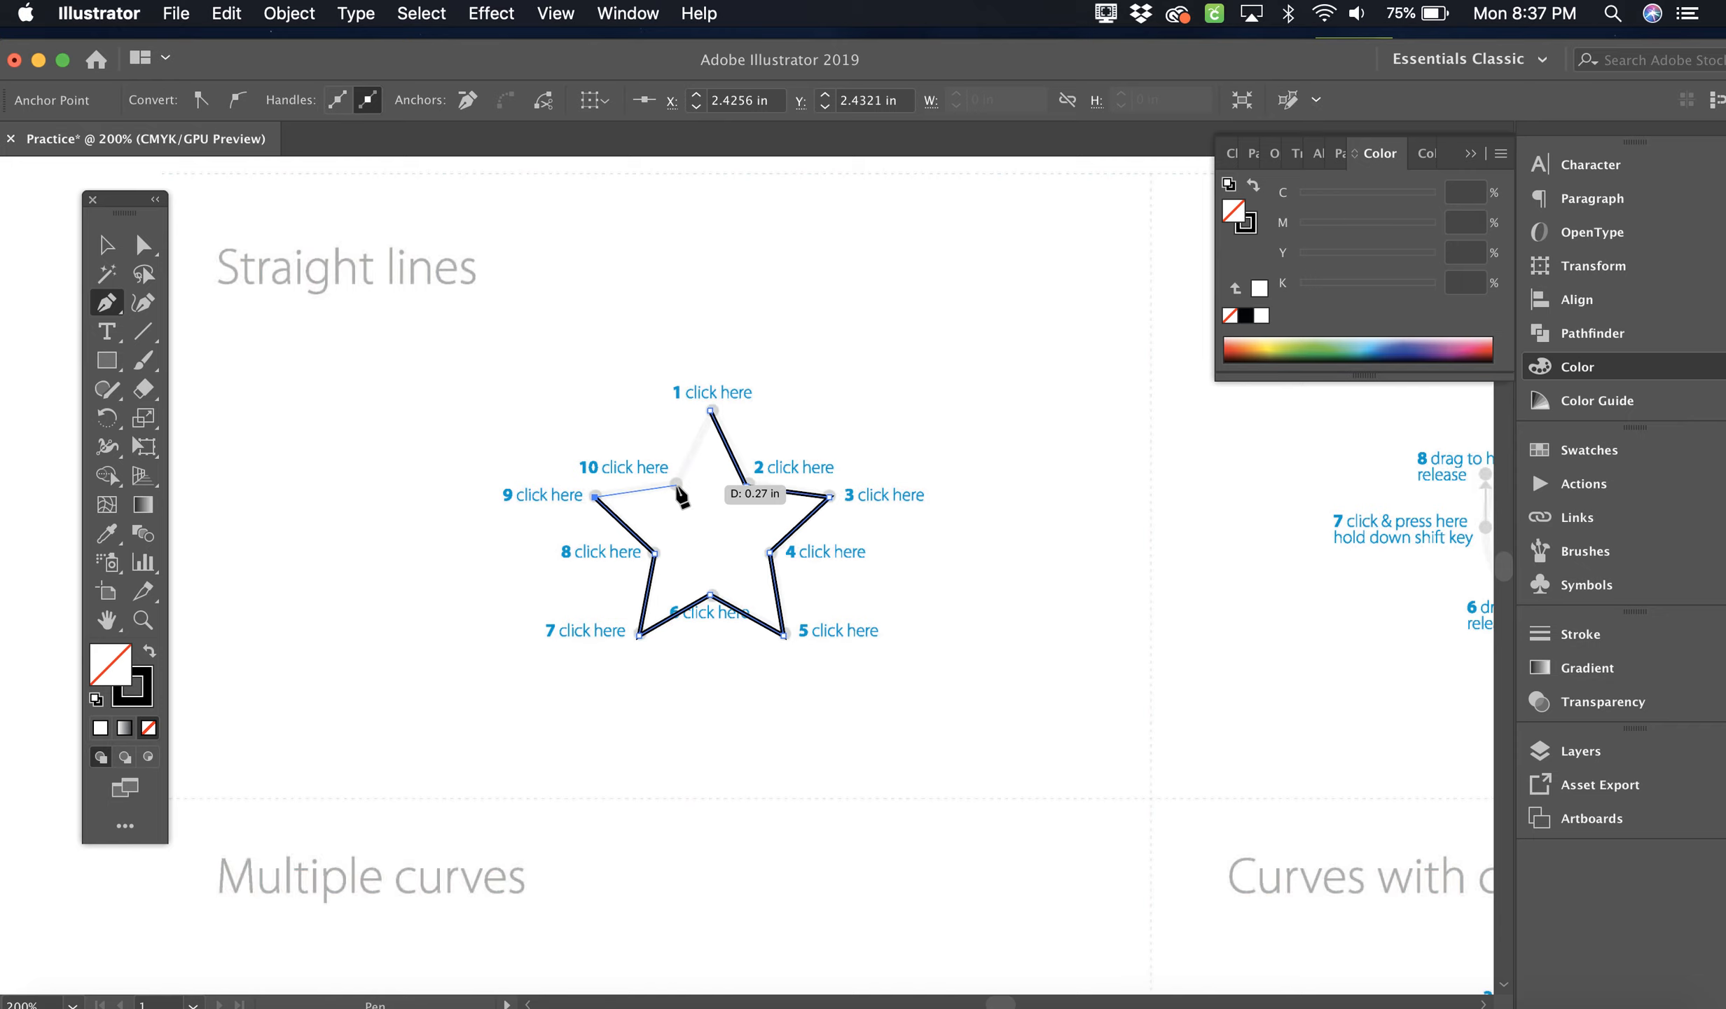
{"action": "left_click", "coordinate": [677, 484]}
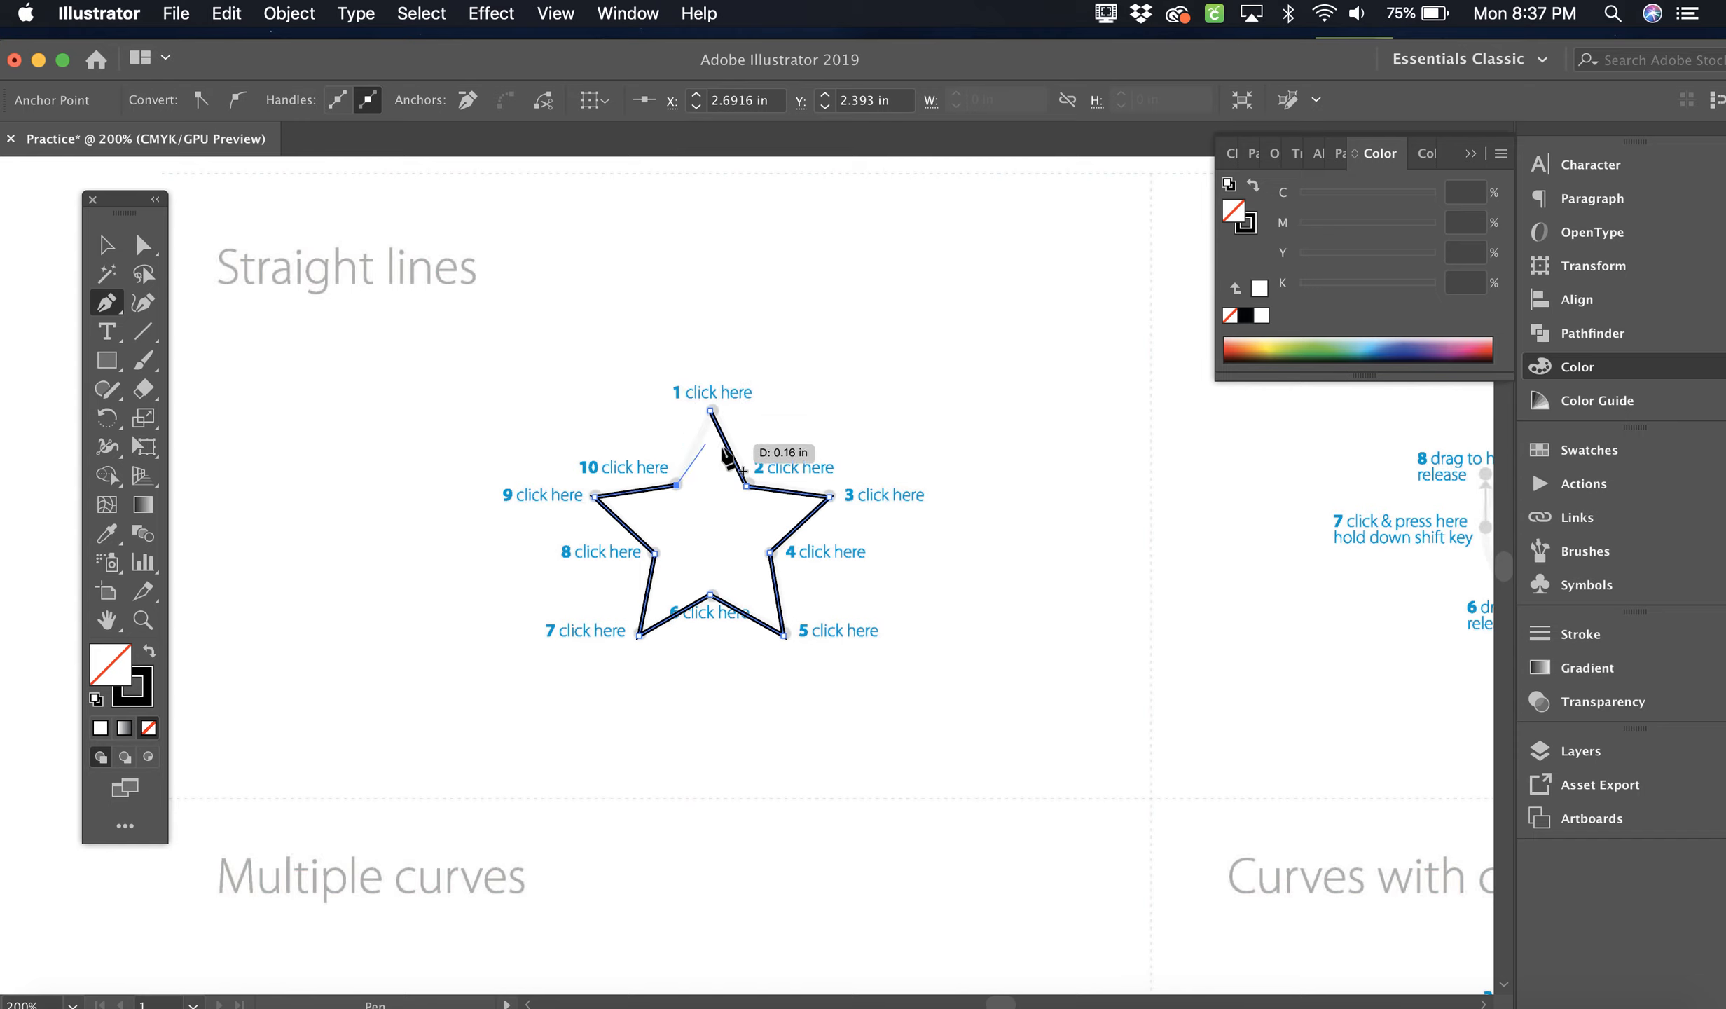
{"action": "left_click", "coordinate": [710, 412]}
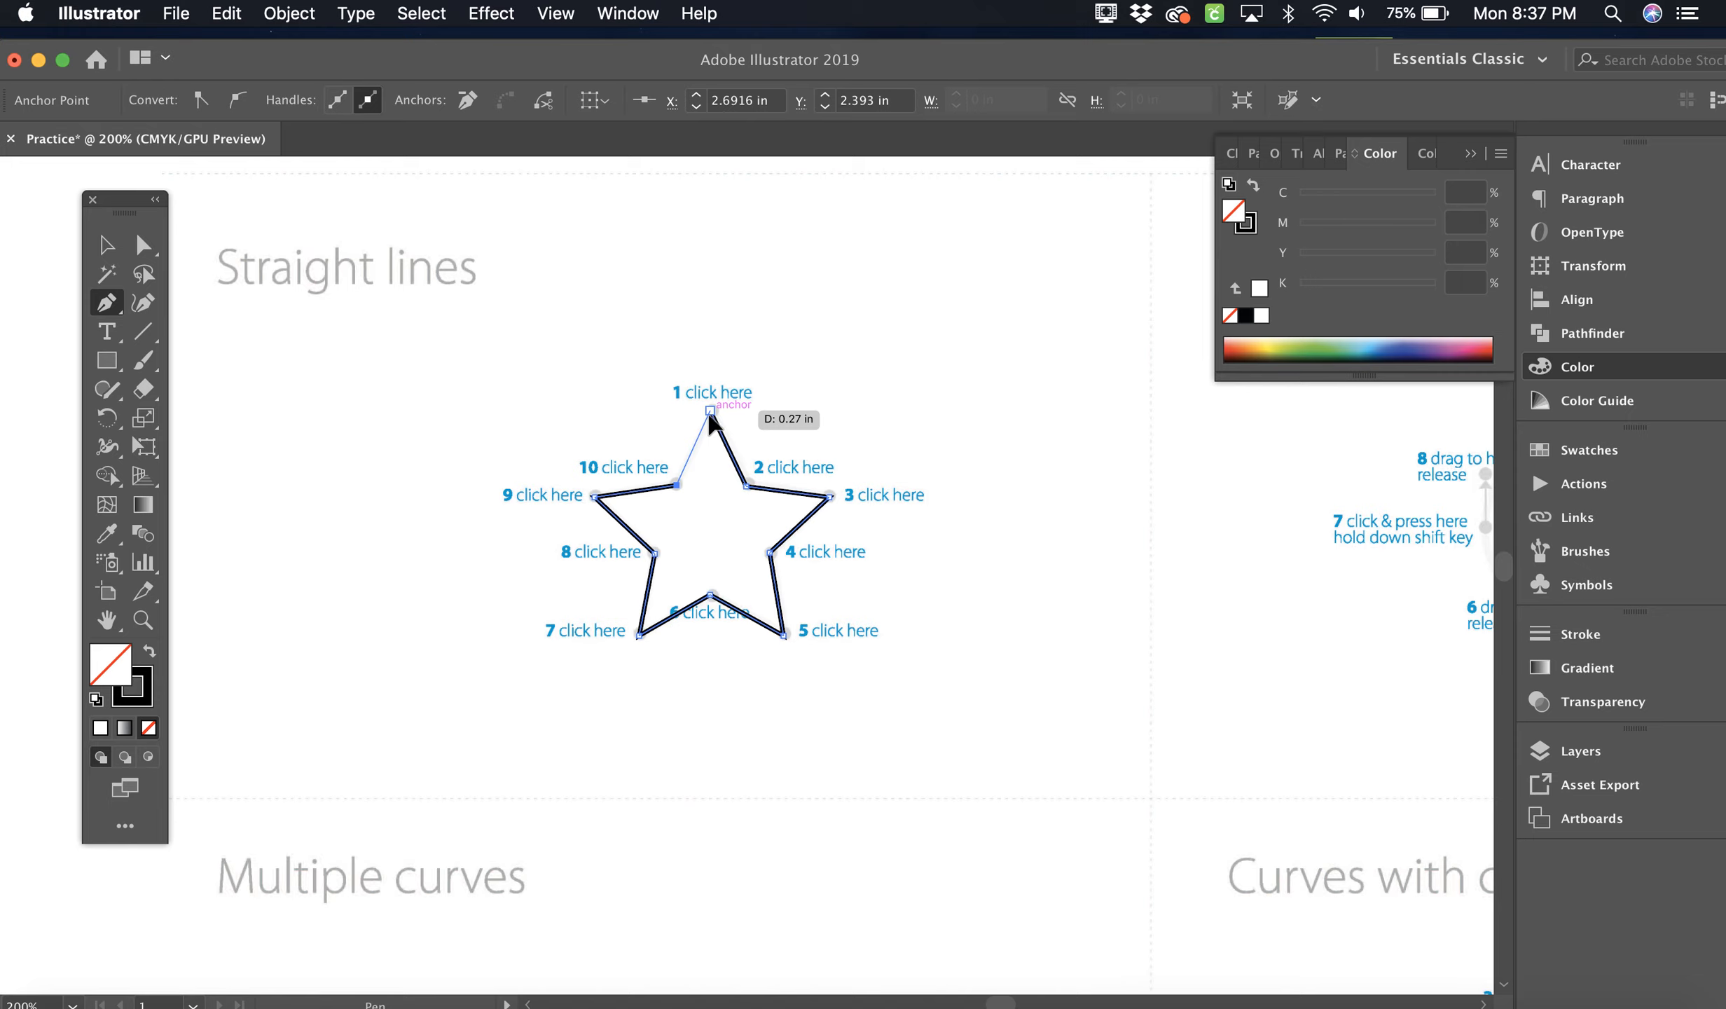
{"action": "left_click", "coordinate": [711, 411]}
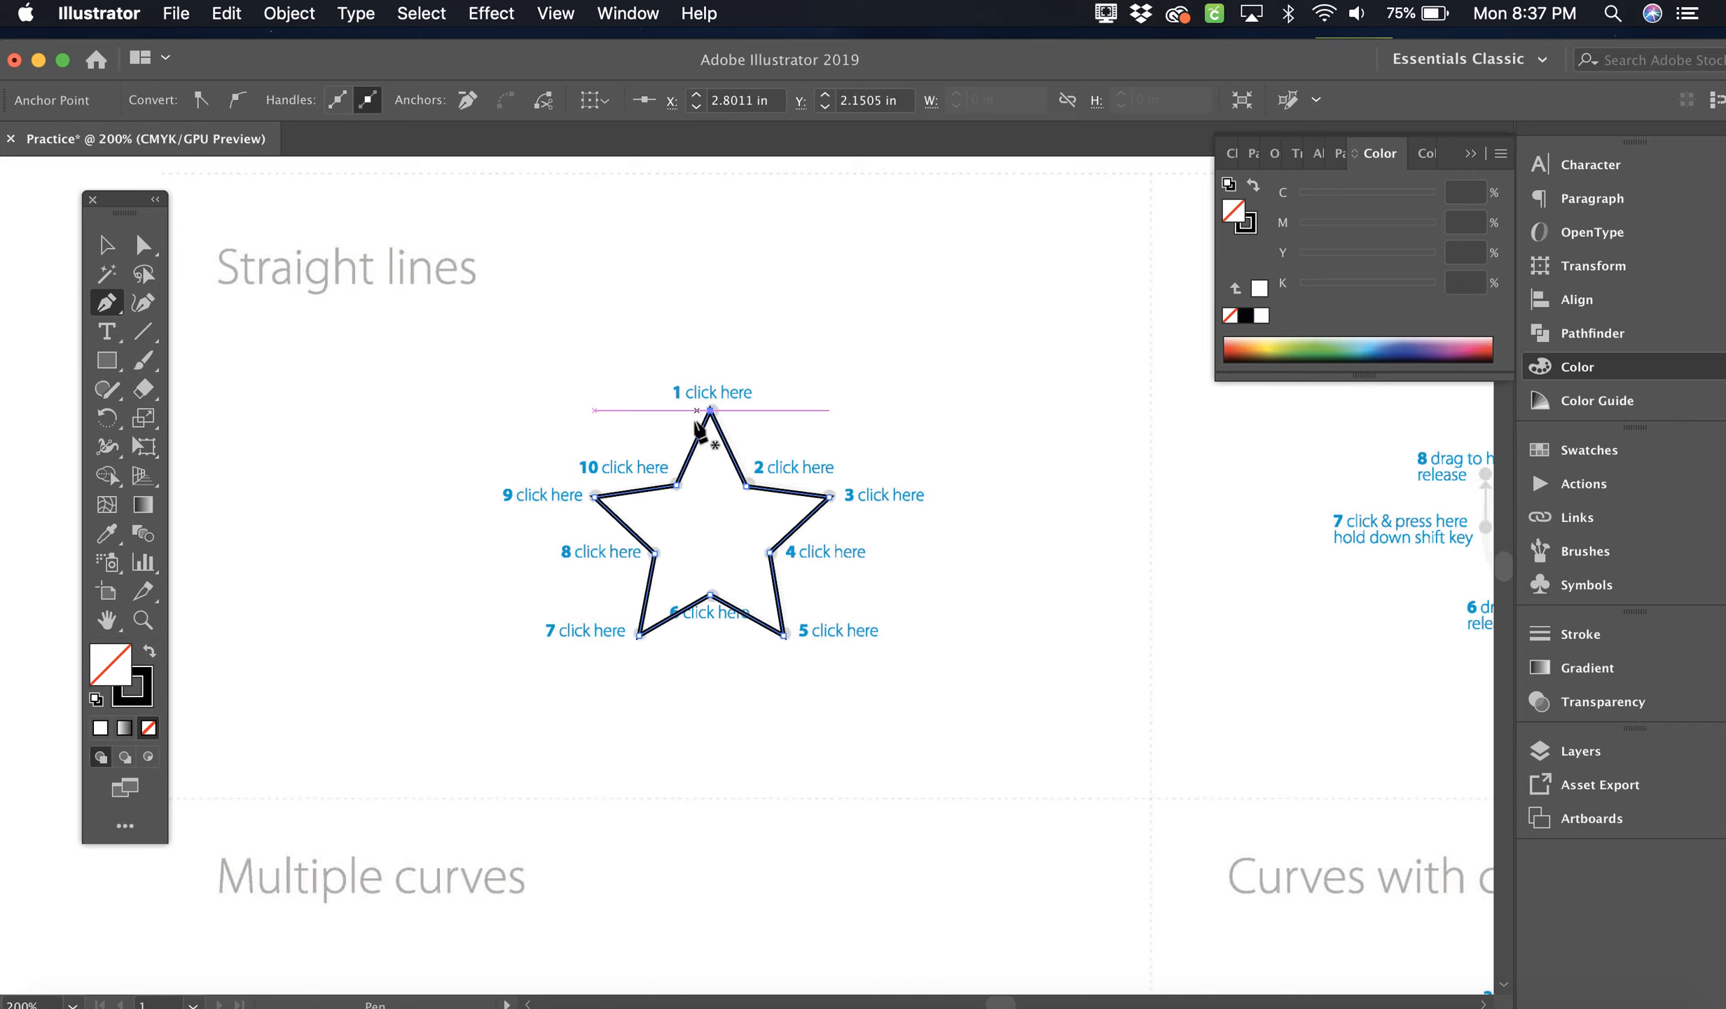
Start tracing the Curved lines circle with smooth Pen anchor points at guides 1 and 3, pulling their constrained handles to guides 2 and 4.
{"action": "scroll", "coordinate": [883, 462], "scroll_direction": "right", "scroll_amount": 10}
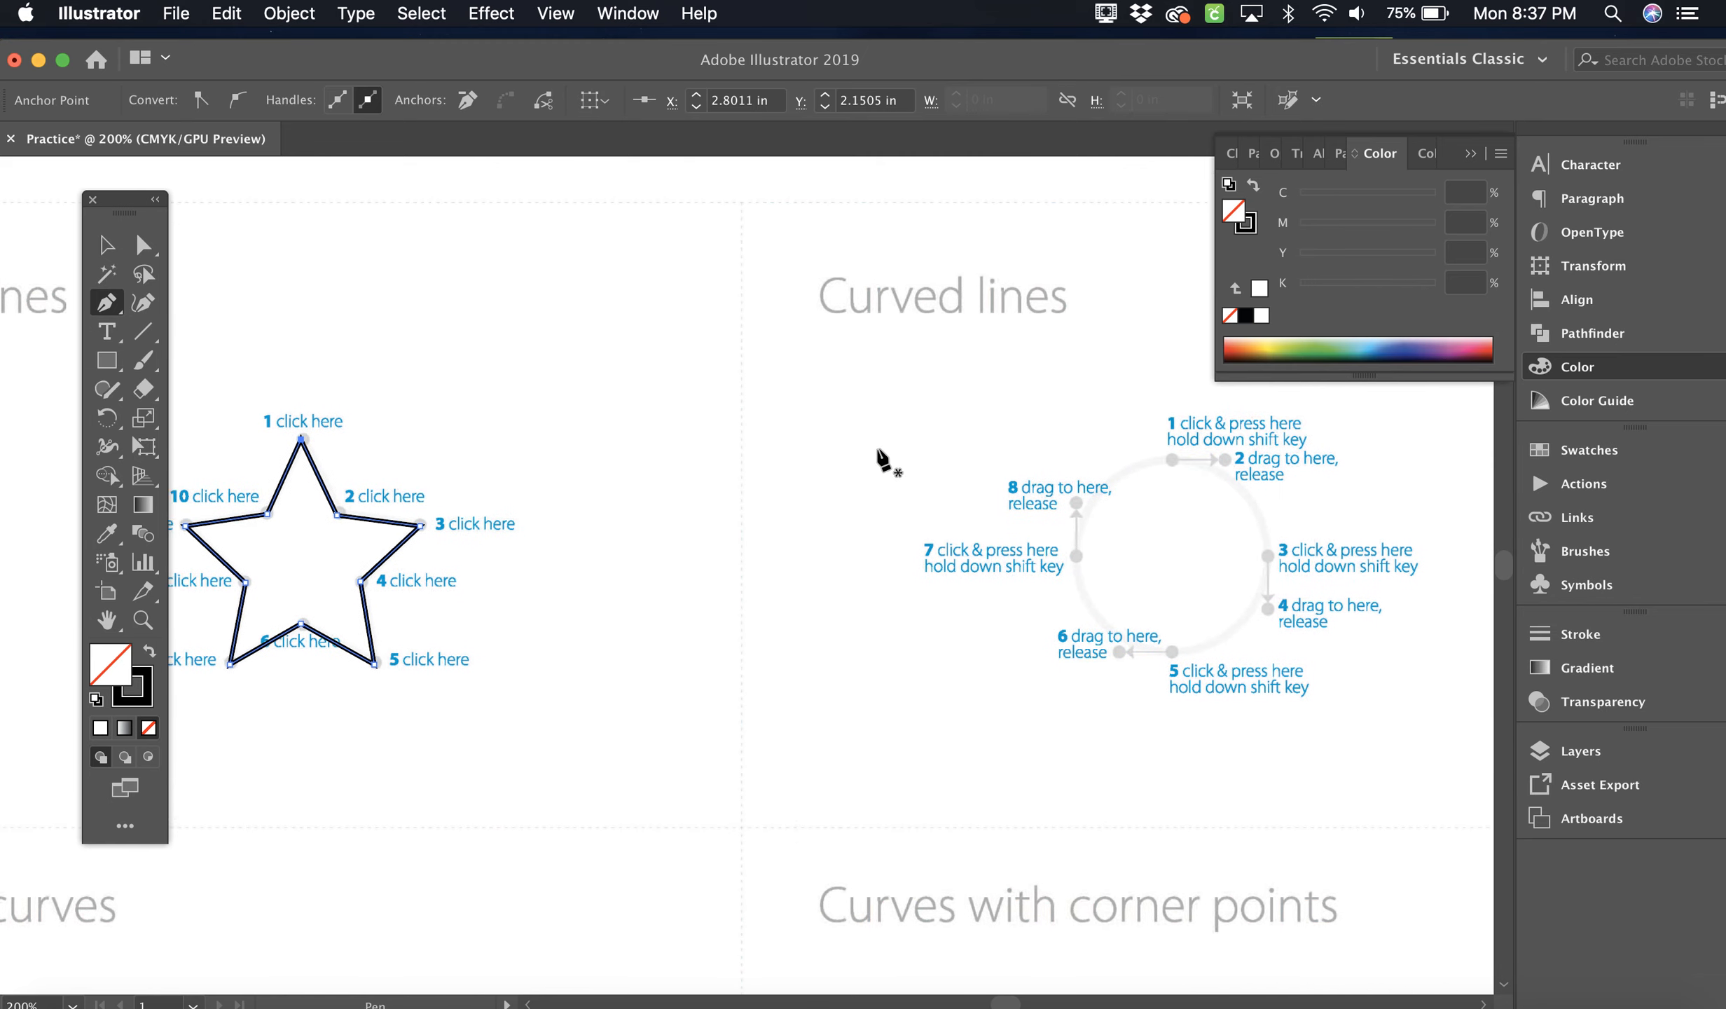
{"action": "scroll", "coordinate": [884, 460], "scroll_direction": "right", "scroll_amount": 7}
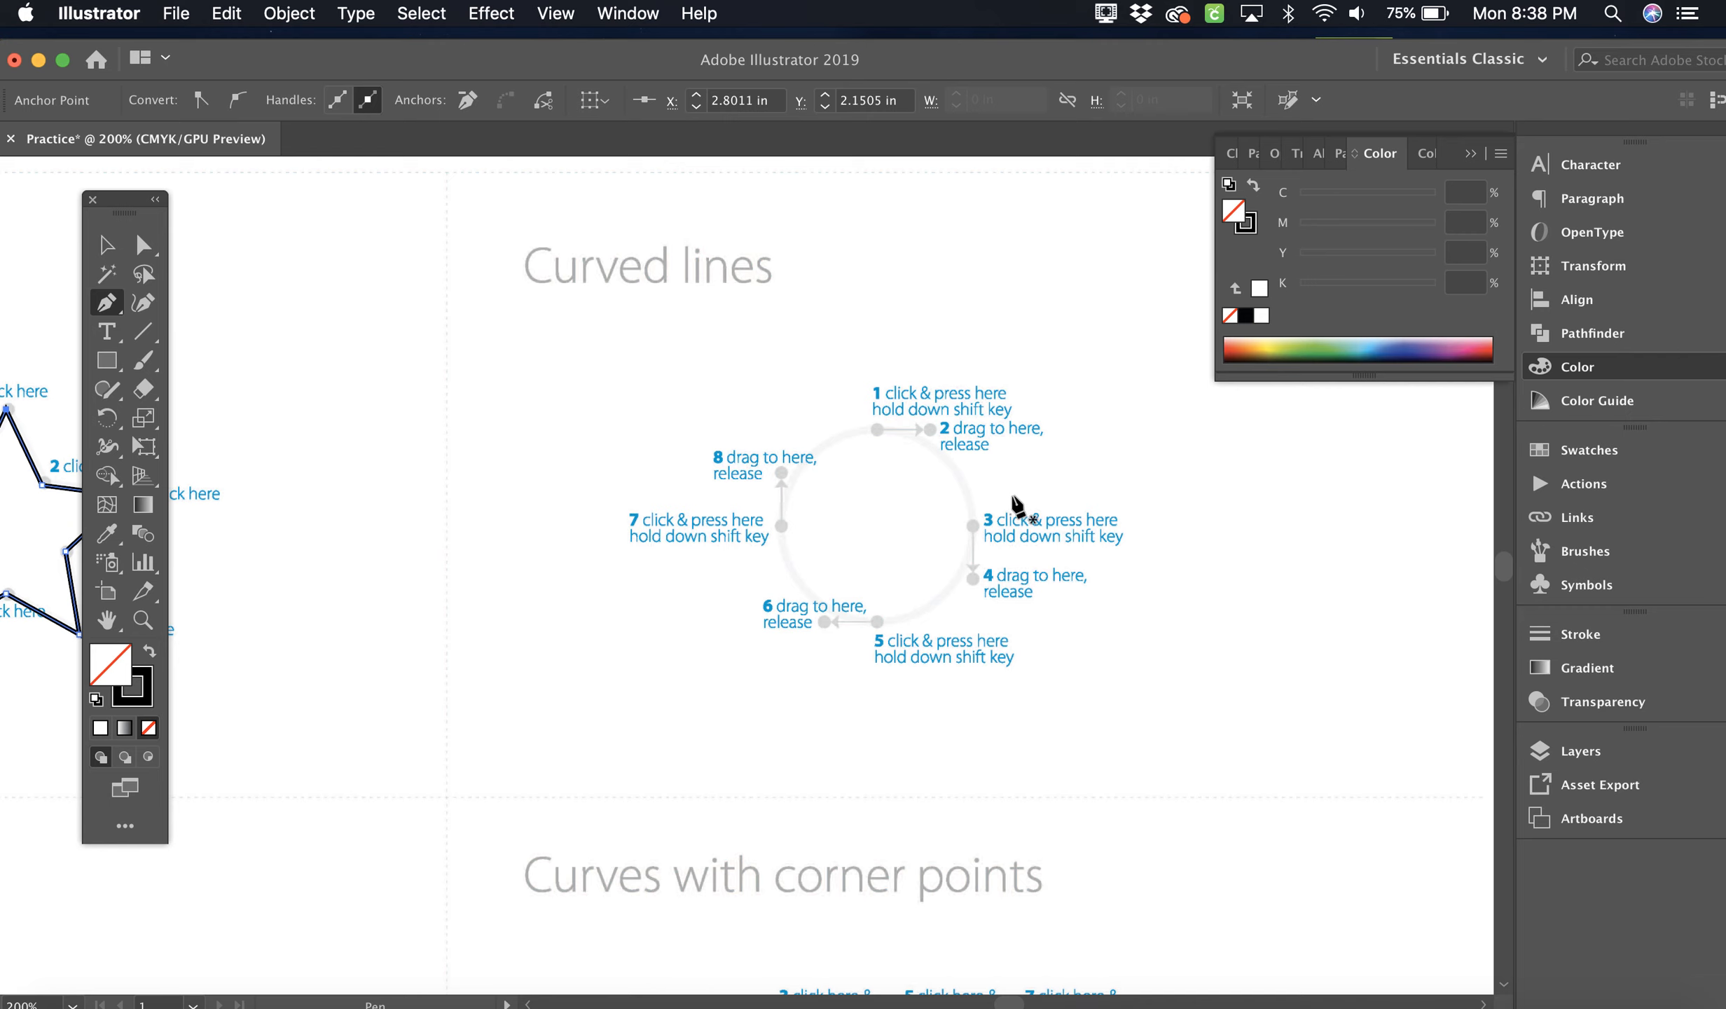
{"action": "scroll", "coordinate": [782, 628], "scroll_direction": "left", "scroll_amount": 3}
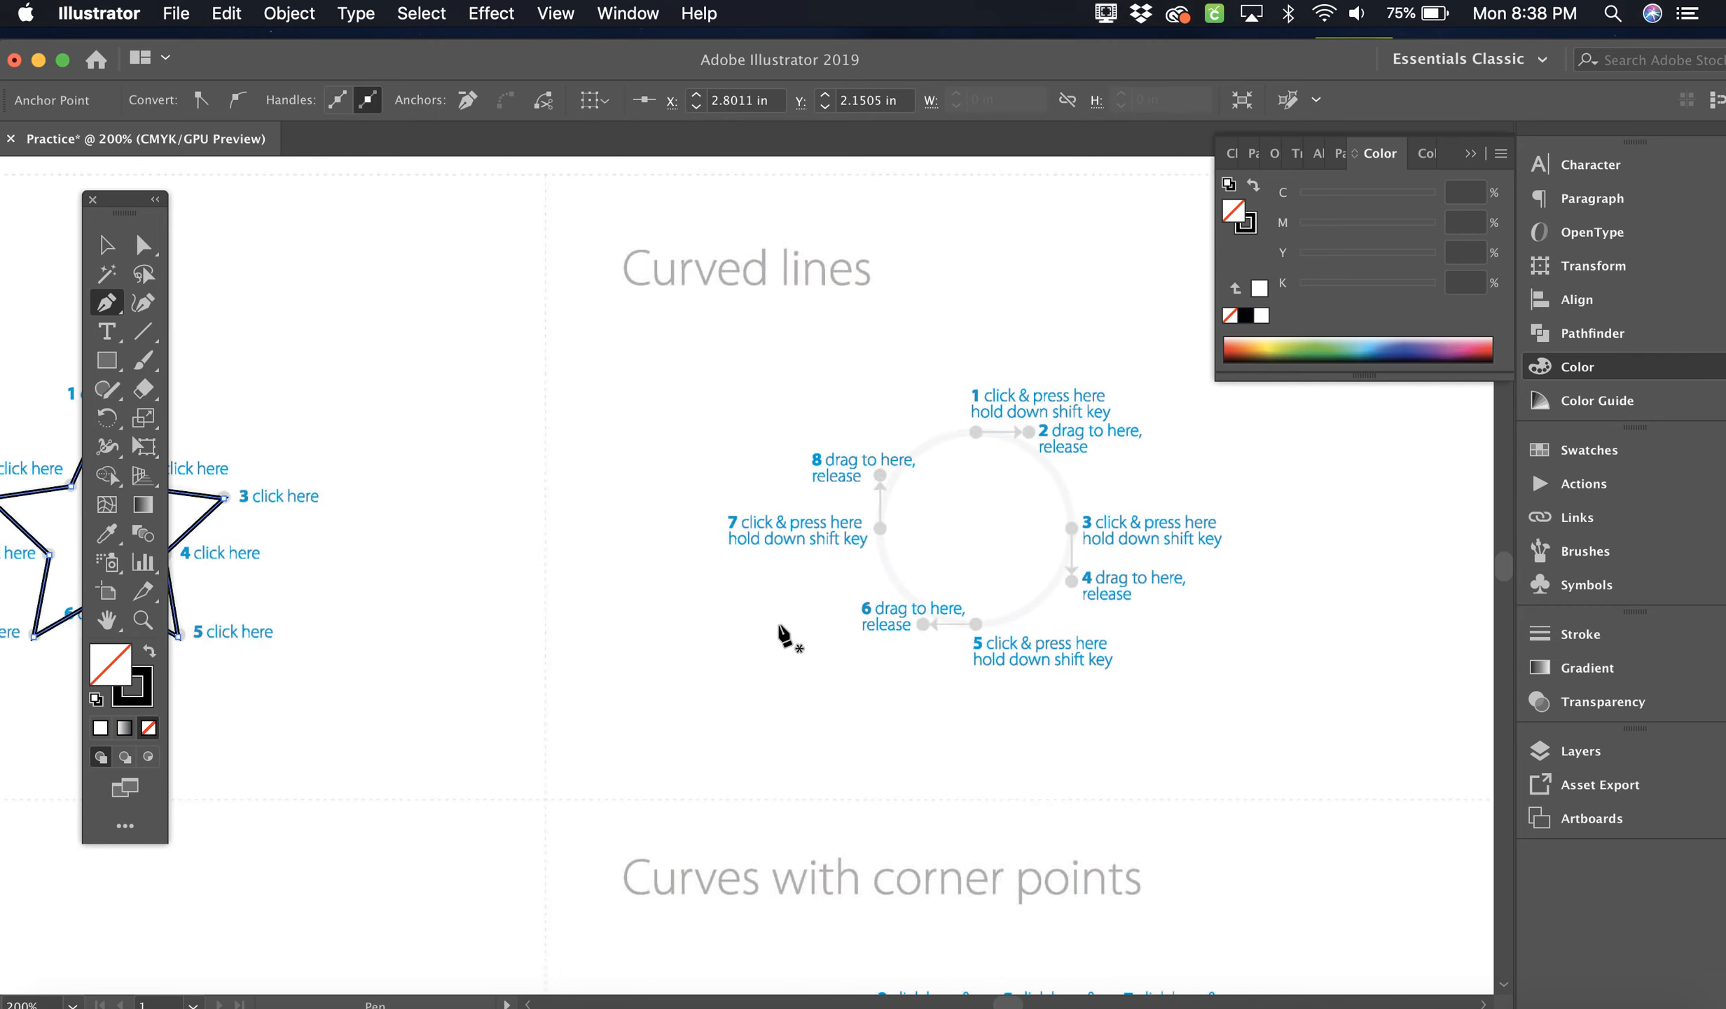
{"action": "scroll", "coordinate": [782, 633], "scroll_direction": "left", "scroll_amount": 8}
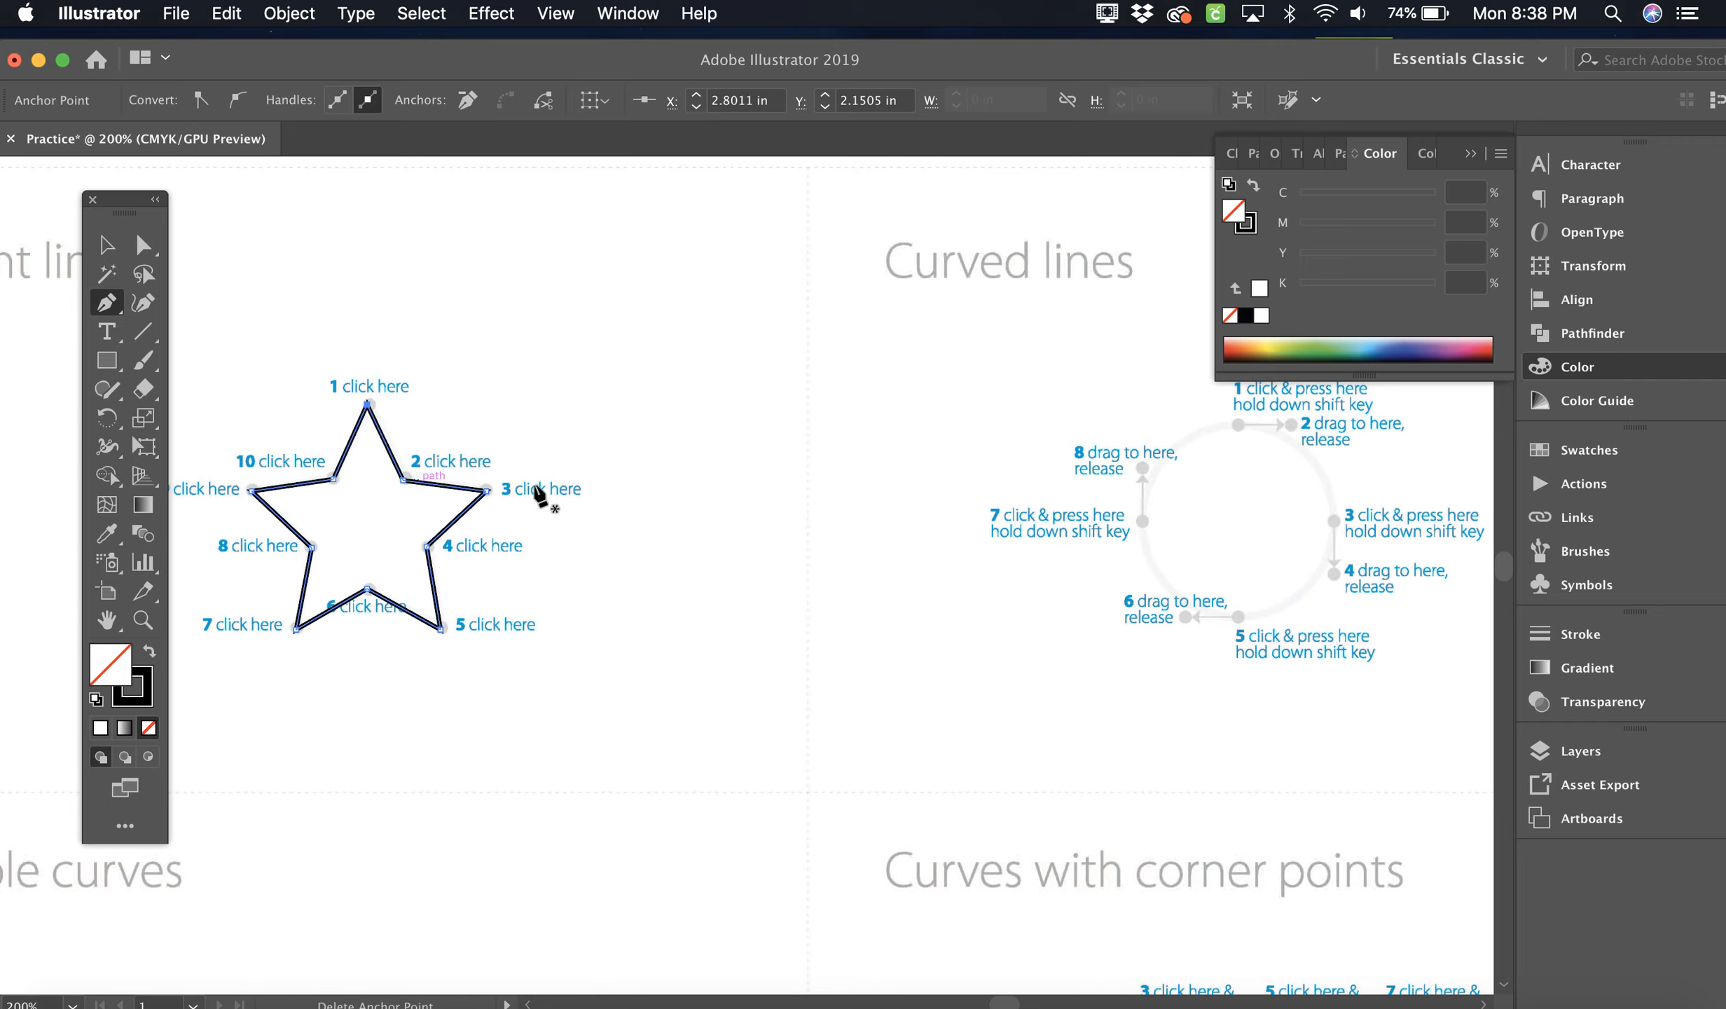
{"action": "scroll", "coordinate": [767, 555], "scroll_direction": "right", "scroll_amount": 10}
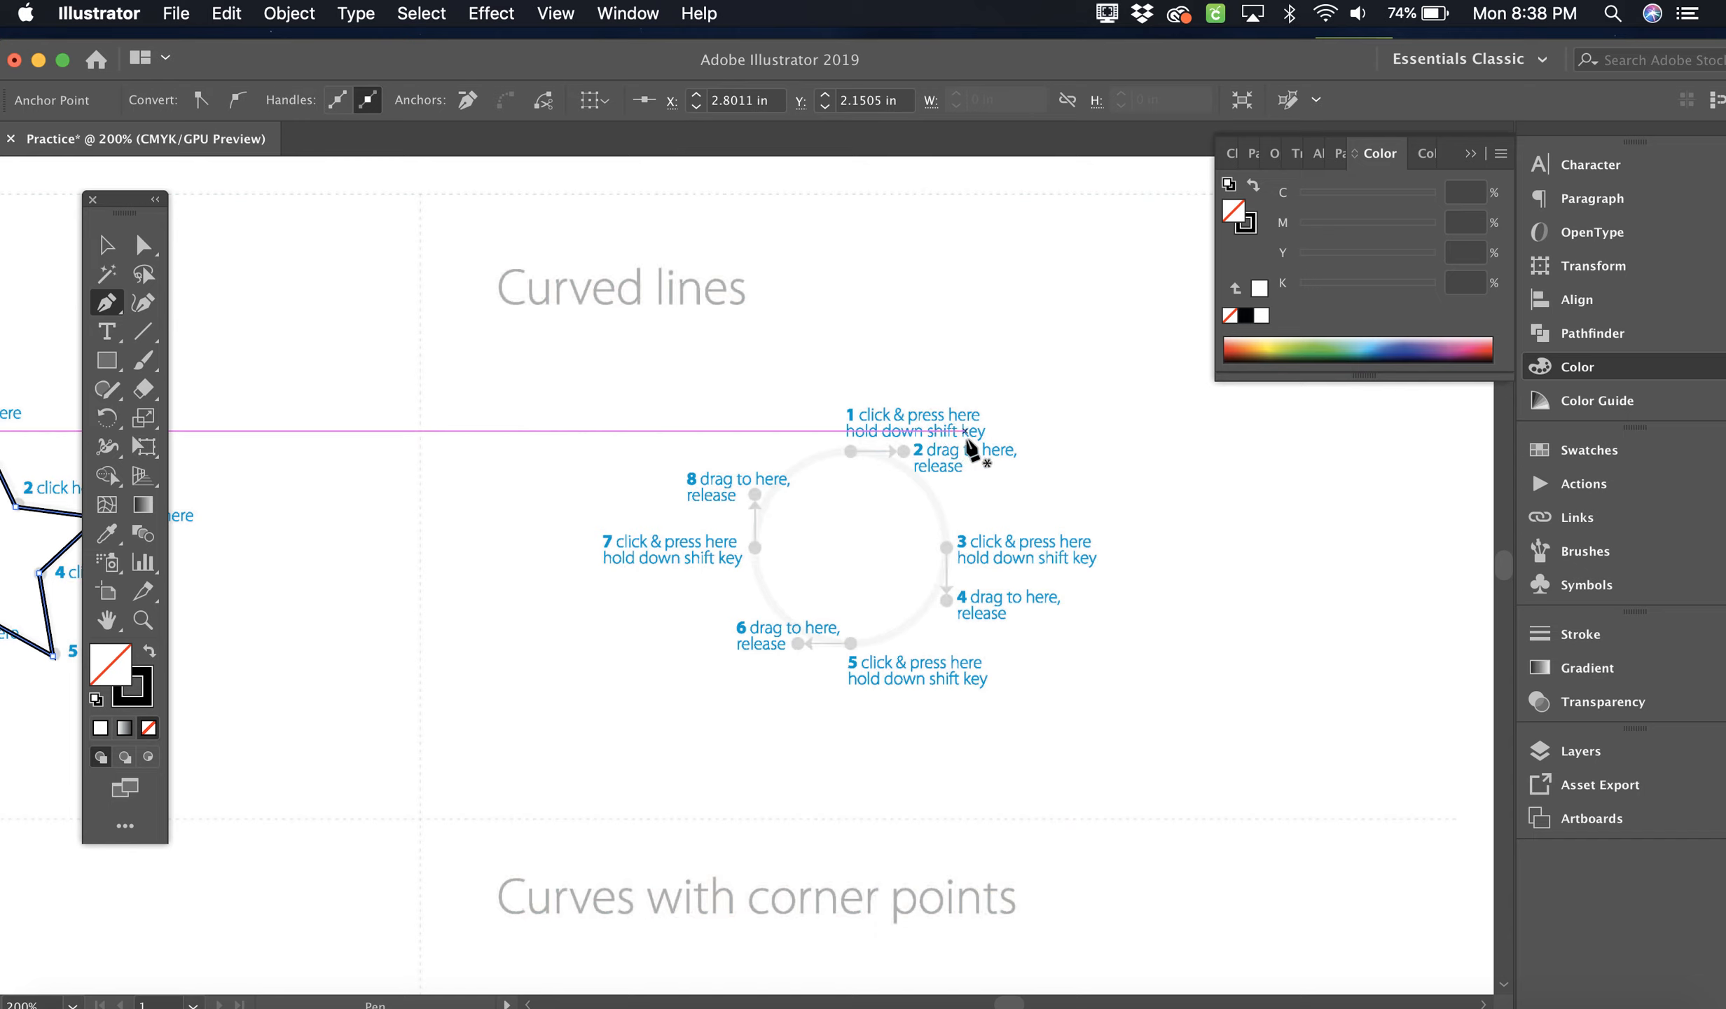
{"action": "left_click", "coordinate": [850, 452]}
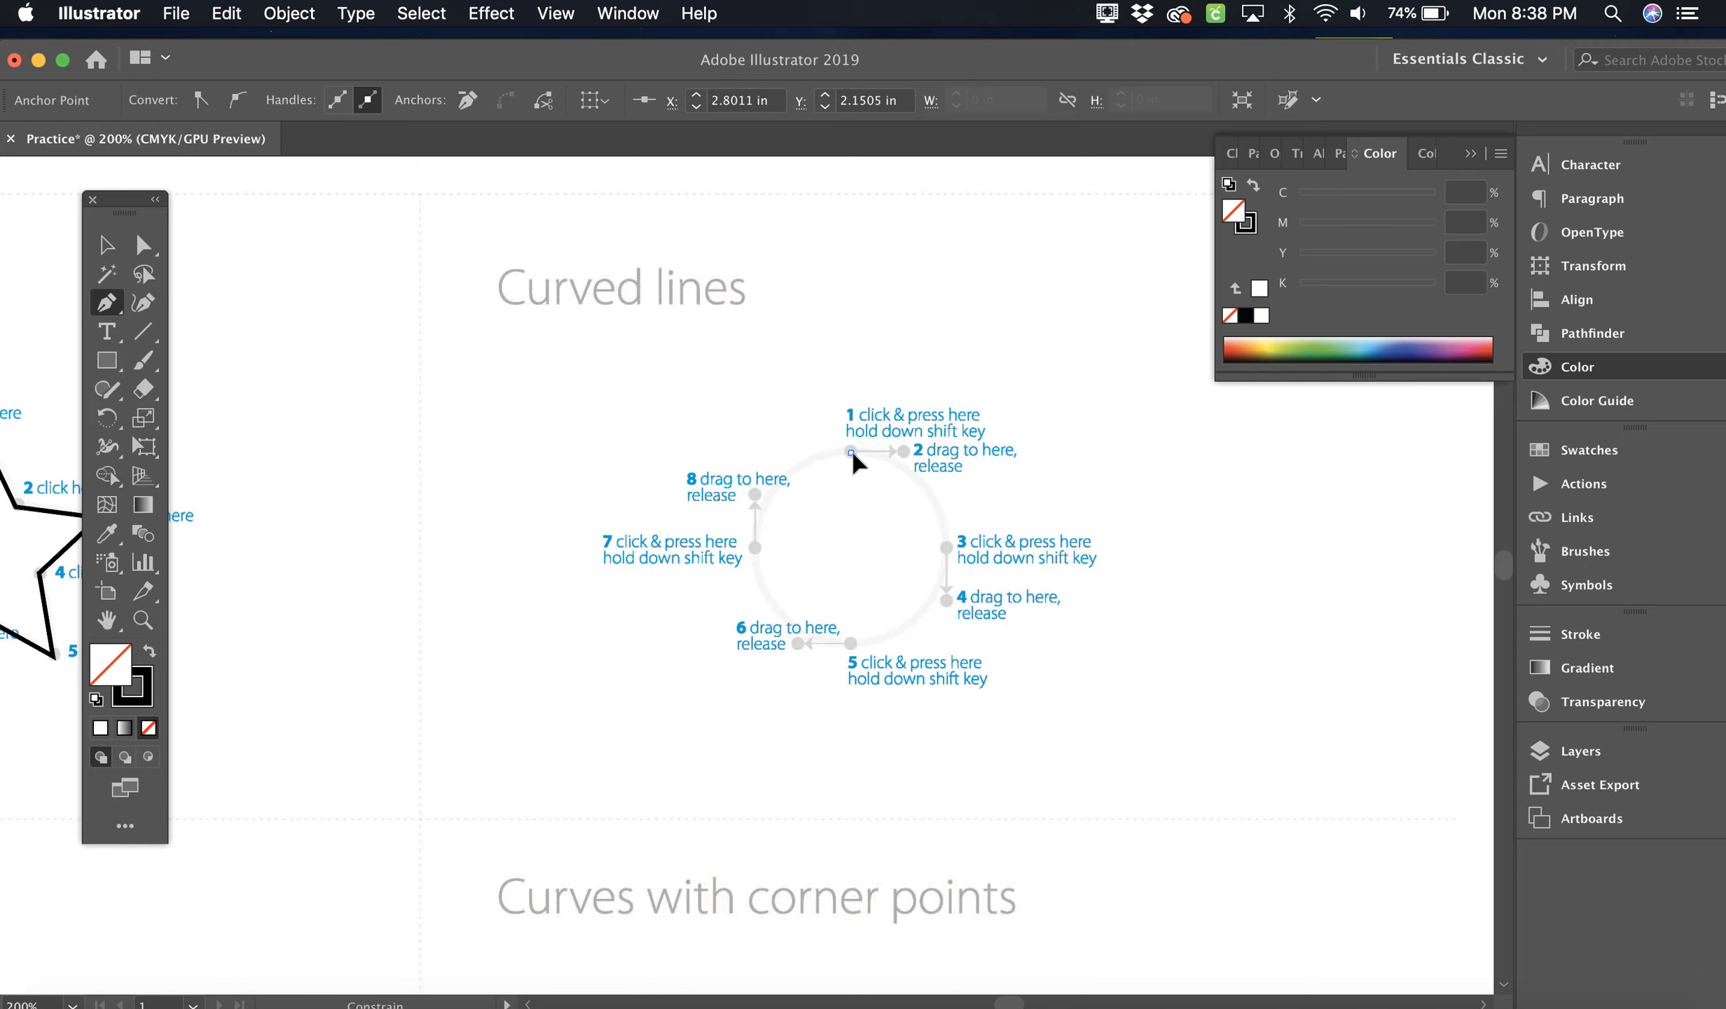
{"action": "left_click_drag", "start_coordinate": [853, 454], "coordinate": [895, 451]}
{"action": "left_click_drag", "start_coordinate": [904, 457], "coordinate": [904, 454]}
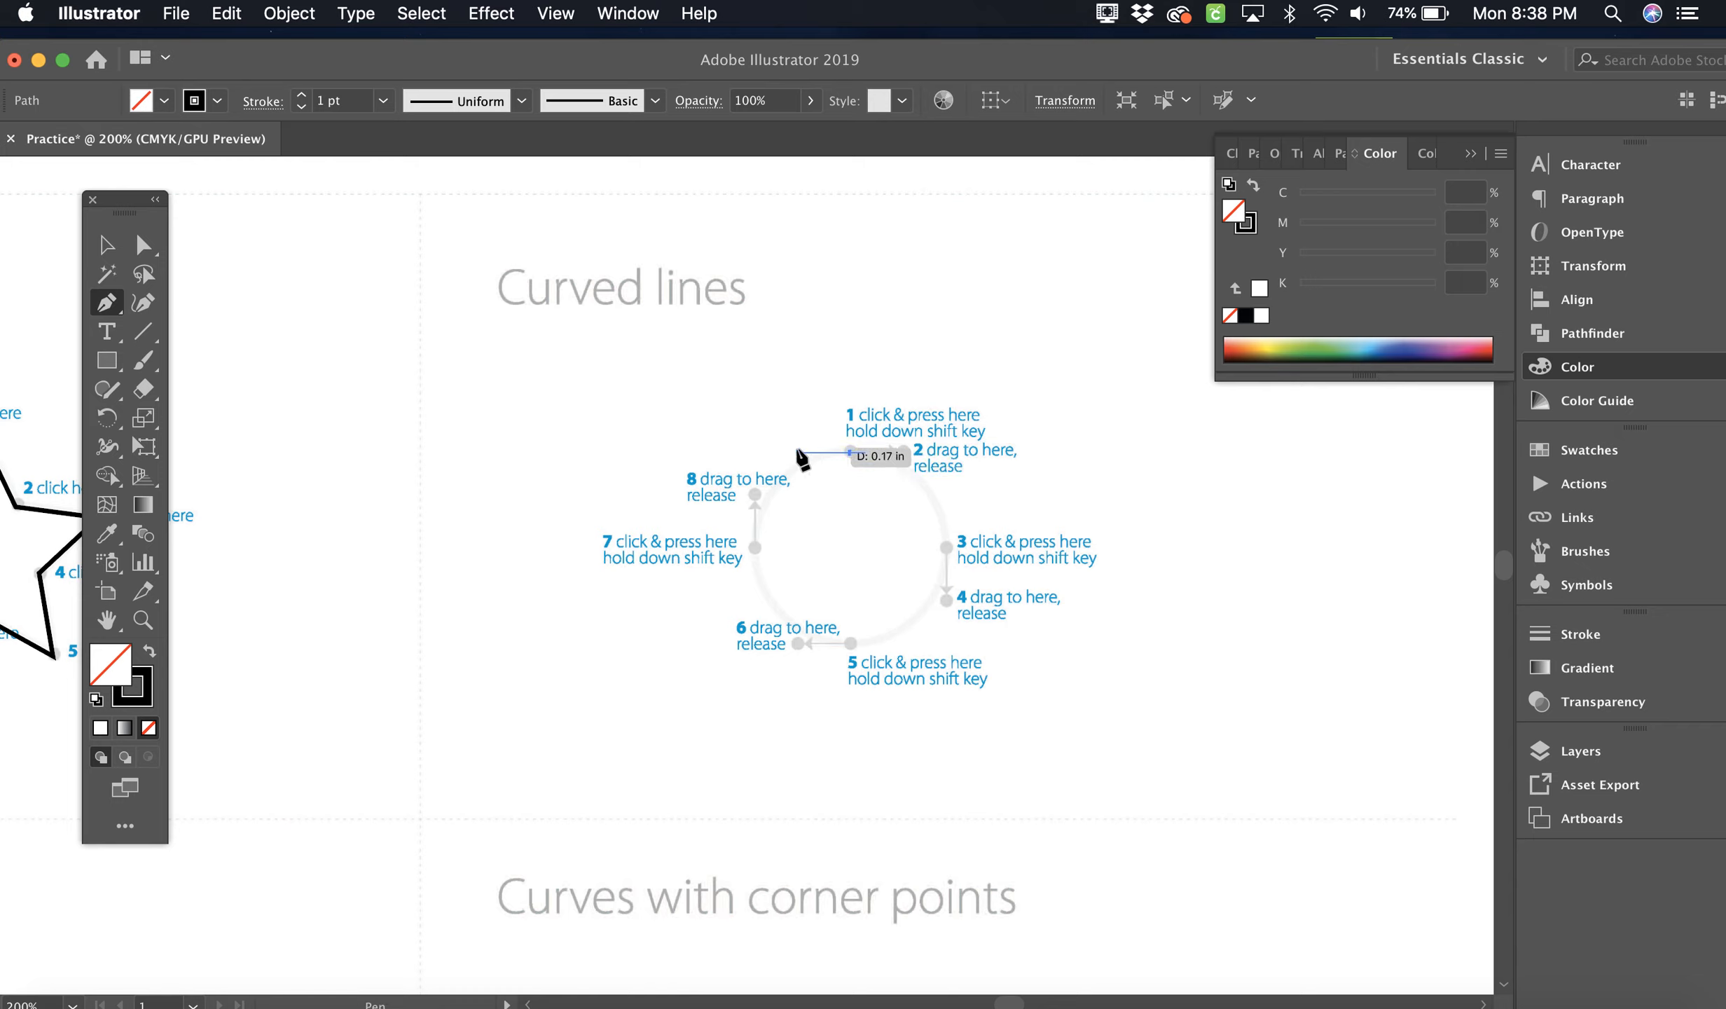
{"action": "left_click", "coordinate": [947, 544]}
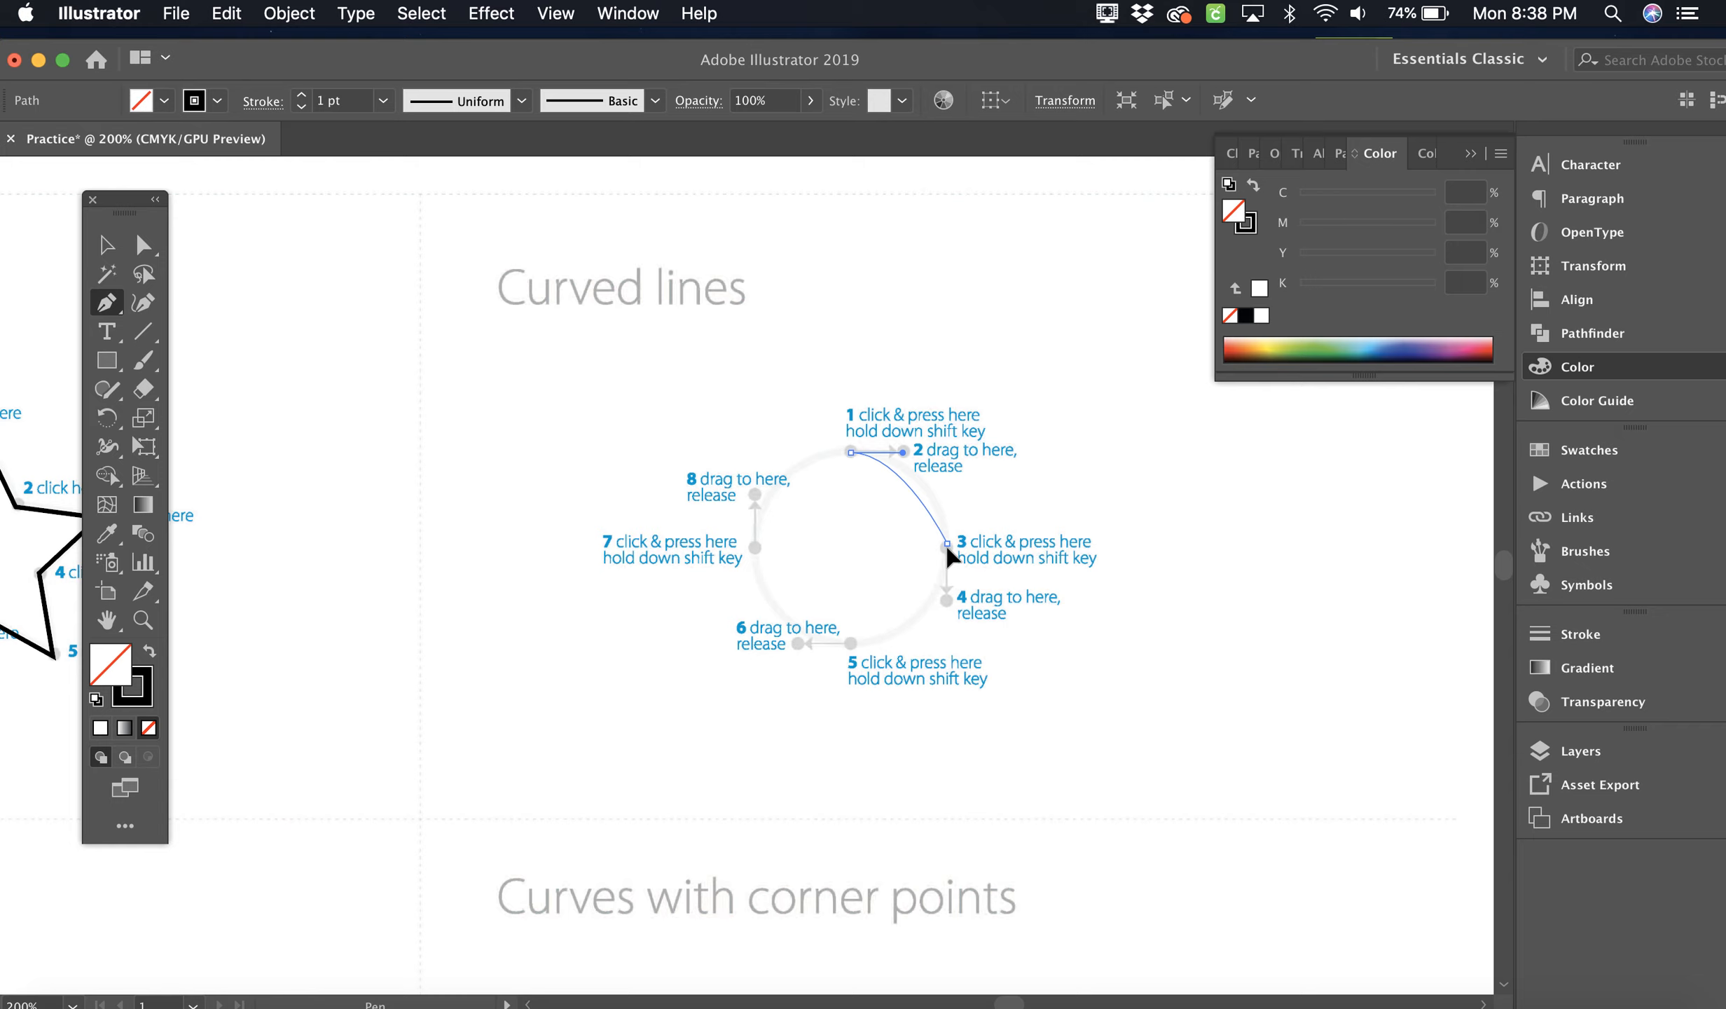
{"action": "left_click_drag", "start_coordinate": [947, 547], "coordinate": [950, 605]}
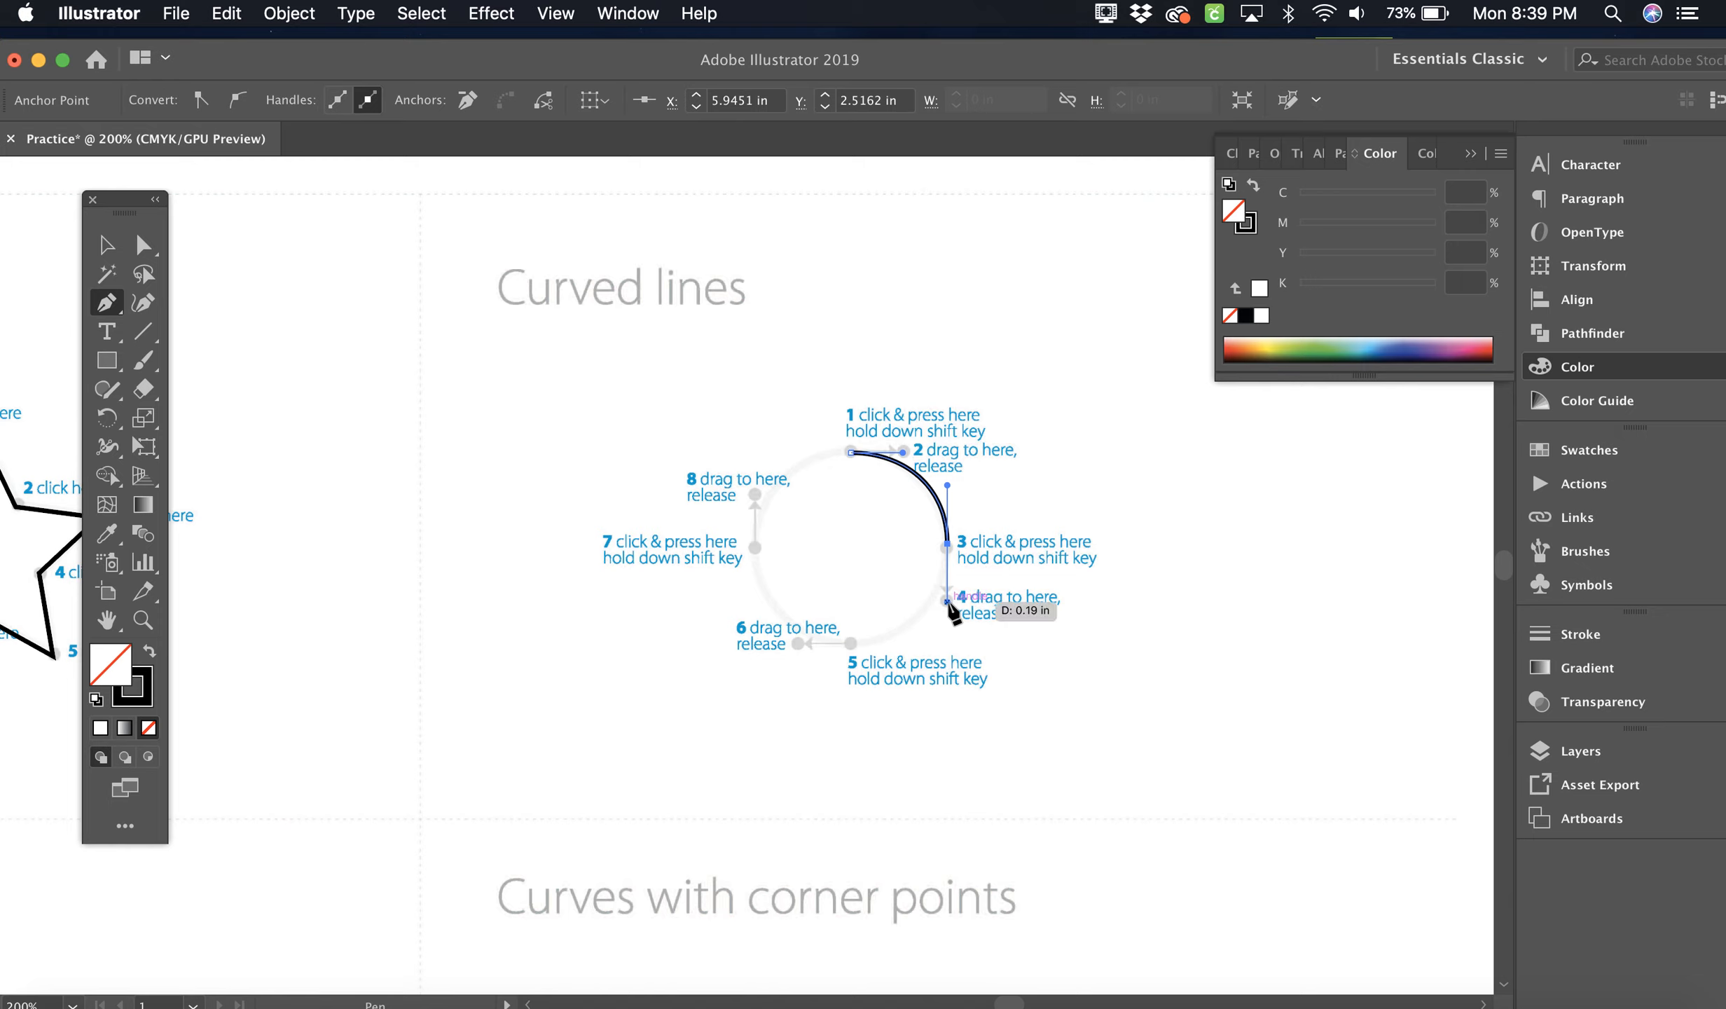
Continue the circle with smooth anchor points at guides 5 and 7, pulling their constrained handles to guides 6 and 8.
{"action": "left_click", "coordinate": [851, 646]}
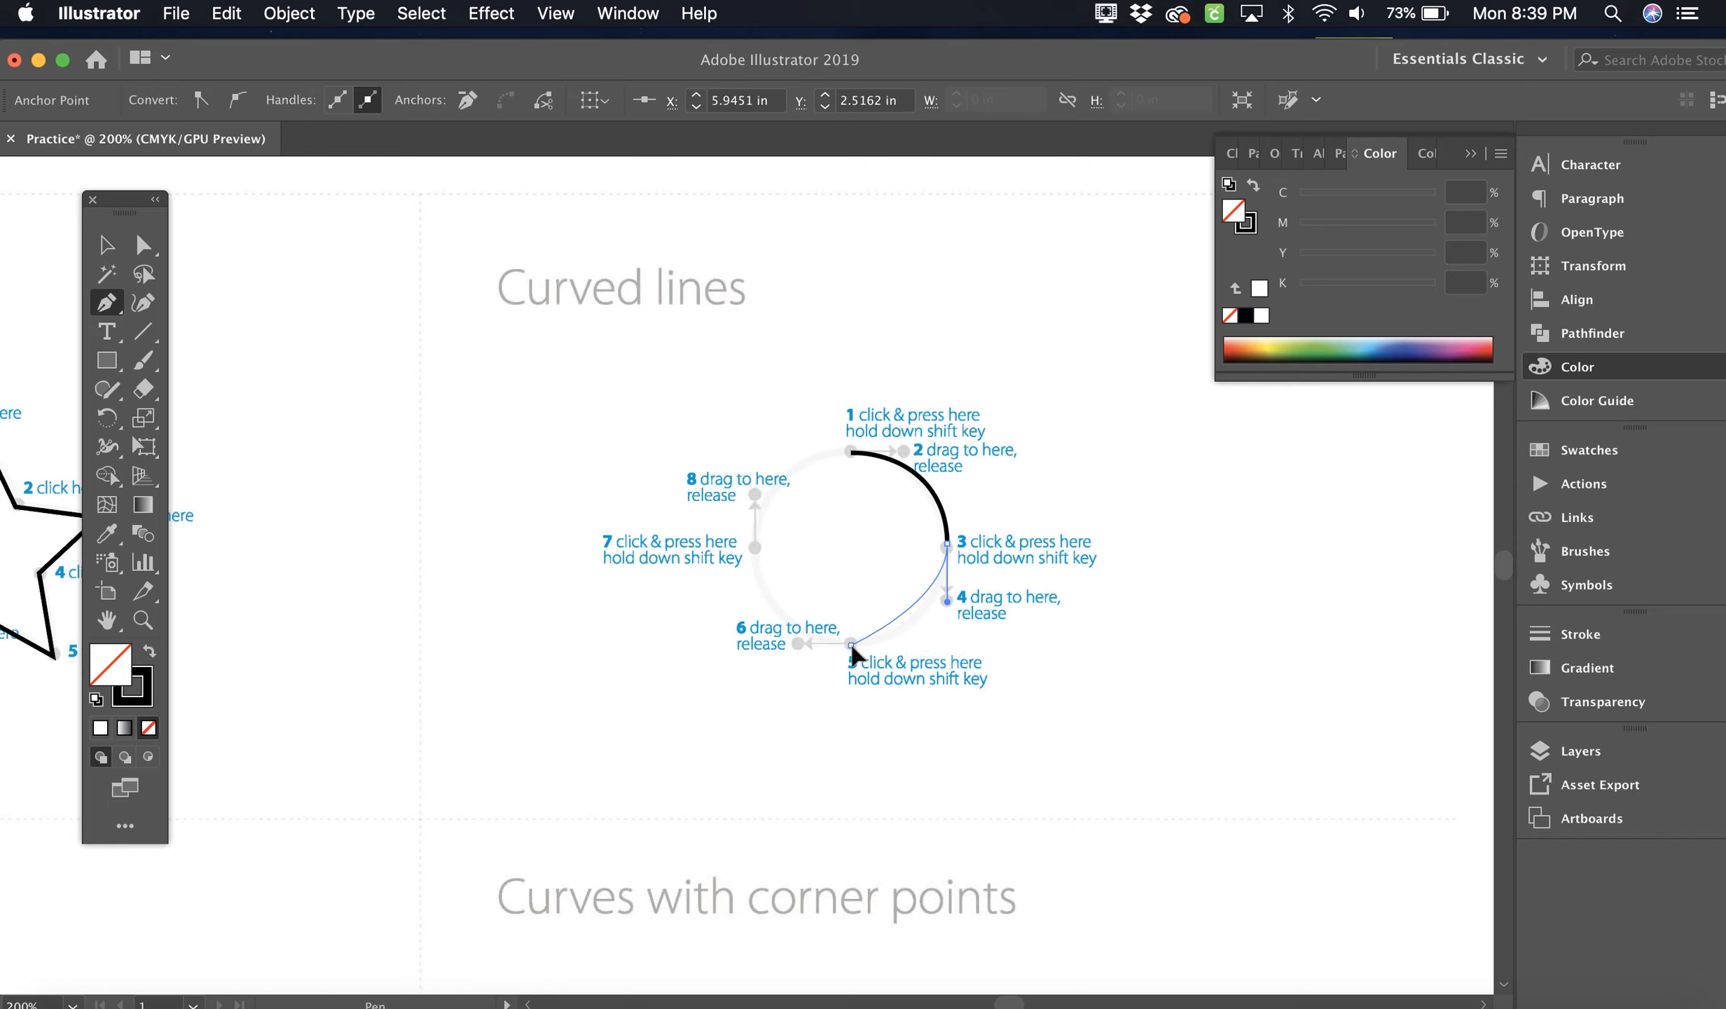
{"action": "left_click_drag", "start_coordinate": [852, 646], "coordinate": [800, 647]}
{"action": "left_click_drag", "start_coordinate": [799, 646], "coordinate": [799, 646]}
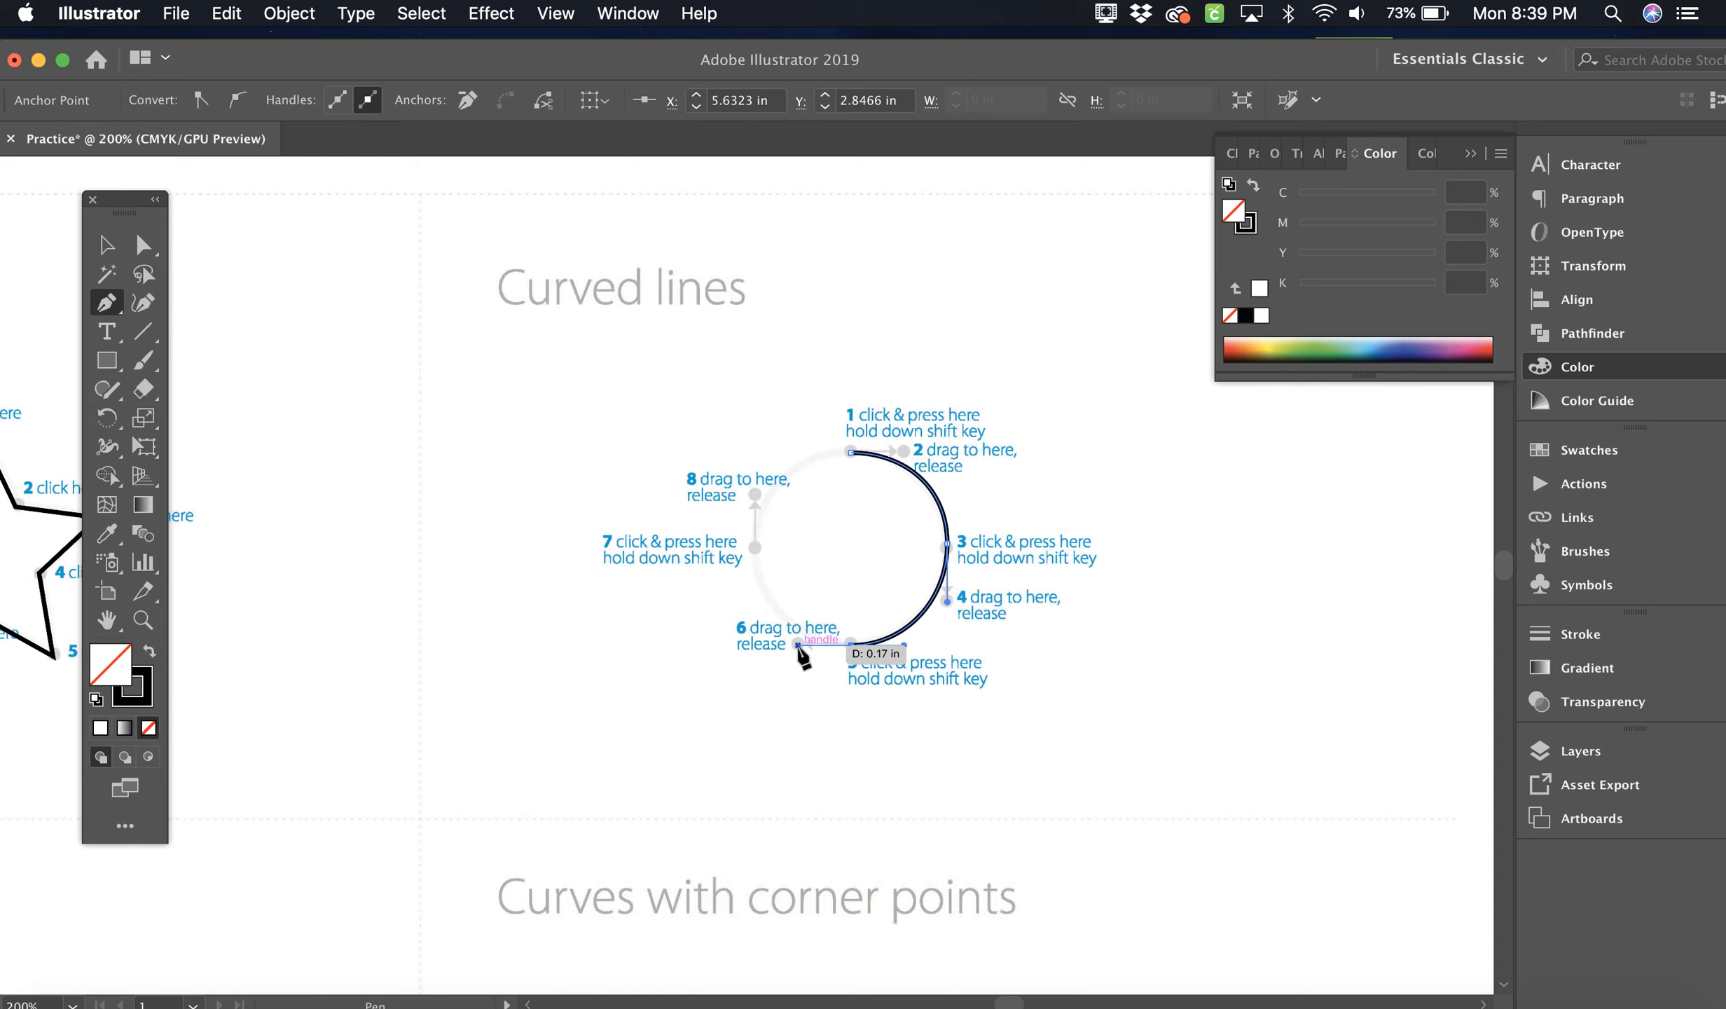
{"action": "left_click_drag", "start_coordinate": [798, 645], "coordinate": [798, 644]}
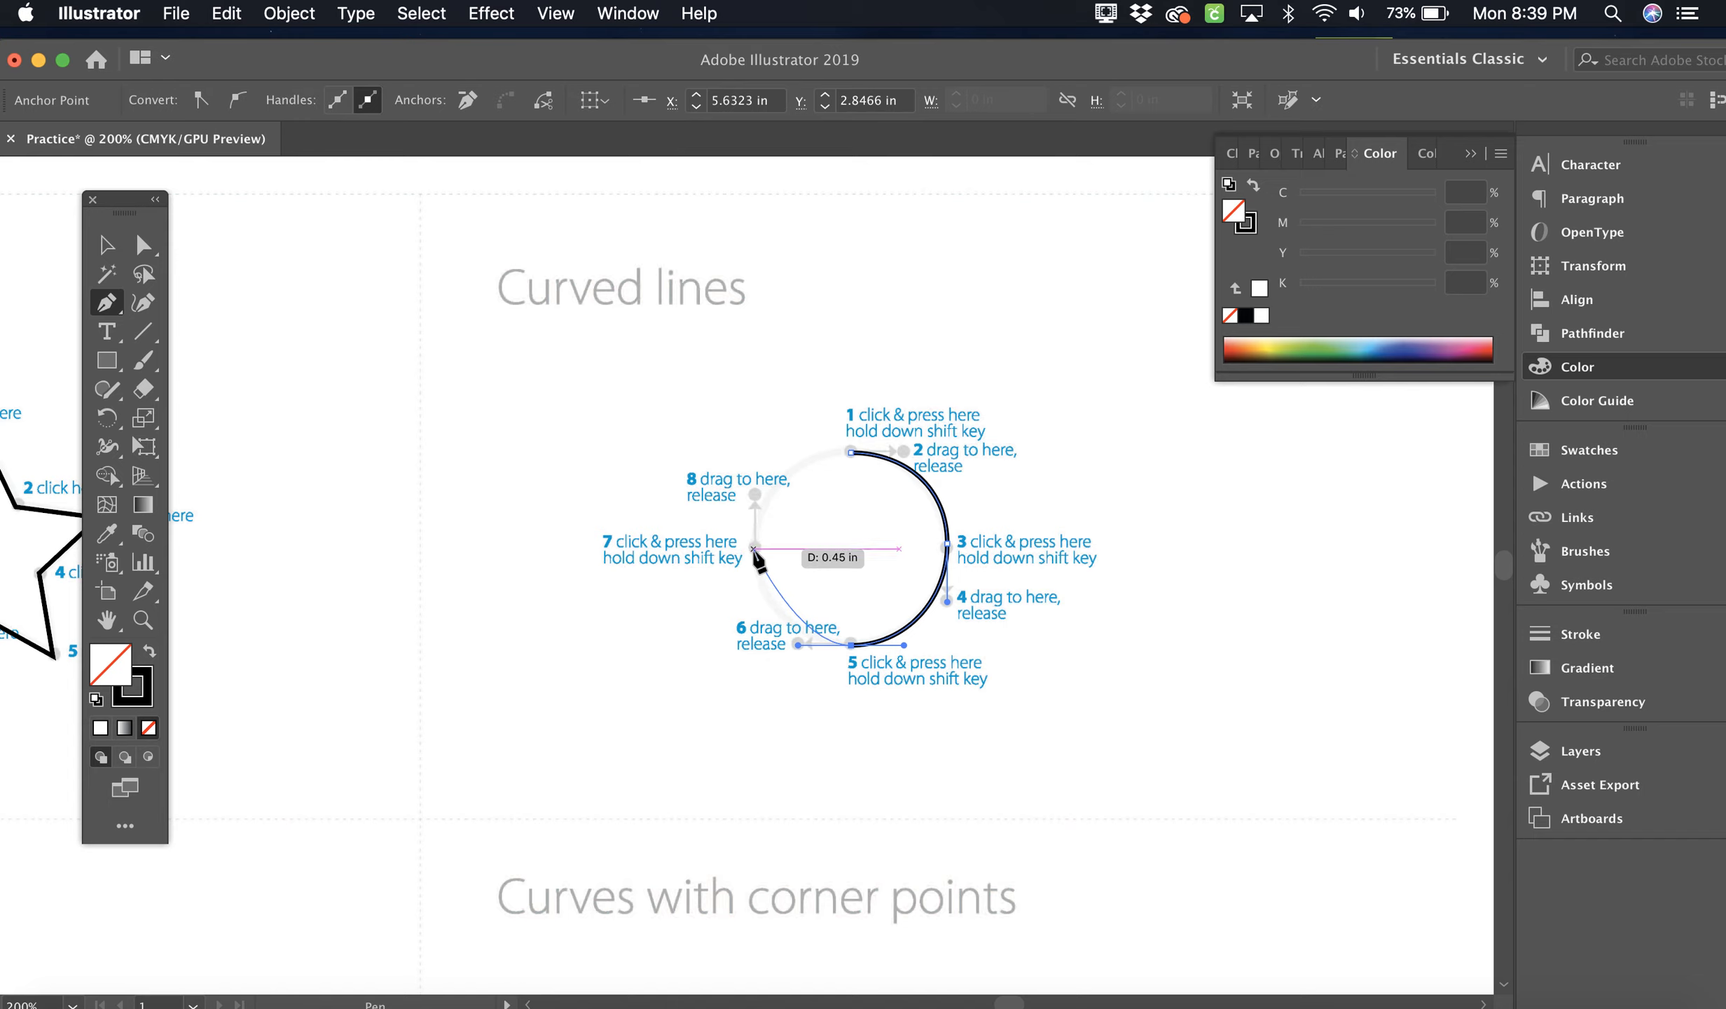
{"action": "left_click_drag", "start_coordinate": [754, 548], "coordinate": [754, 551]}
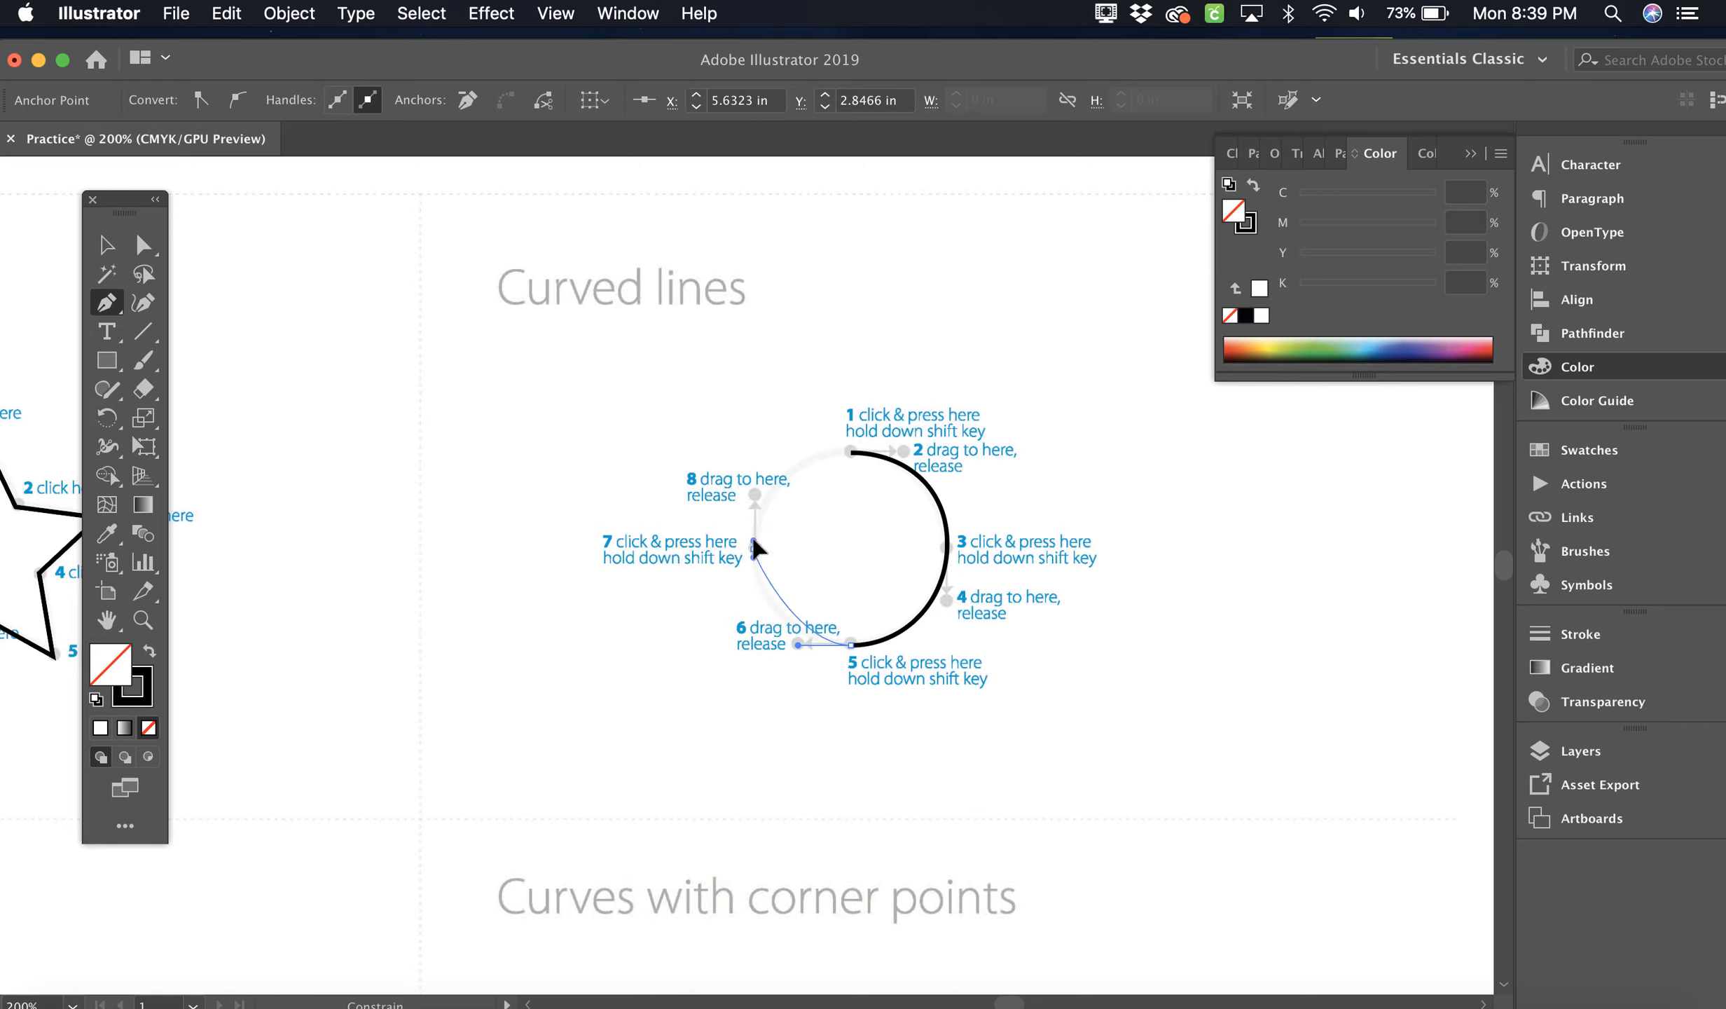
{"action": "left_click_drag", "start_coordinate": [754, 542], "coordinate": [756, 497]}
{"action": "left_click_drag", "start_coordinate": [755, 496], "coordinate": [756, 496]}
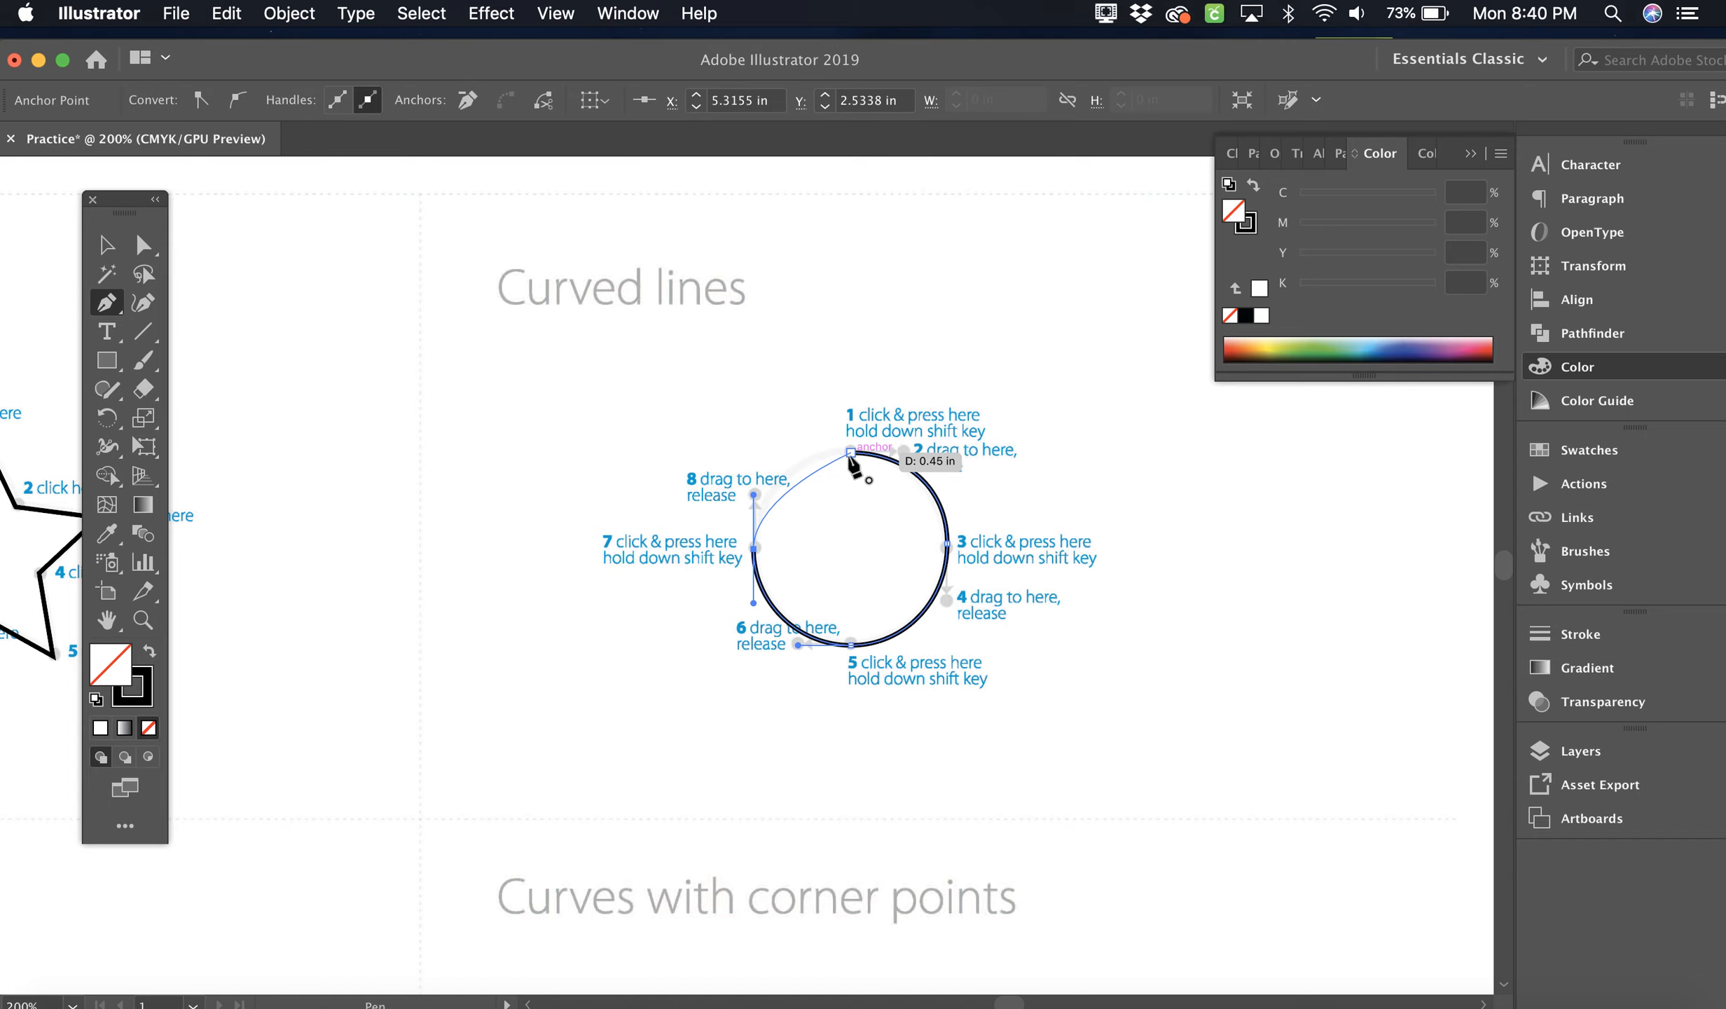
Close the circle at guide point 1 with a constrained horizontal handle pulled to guide 2, and deselect the path.
{"action": "left_click_drag", "start_coordinate": [851, 456], "coordinate": [849, 458]}
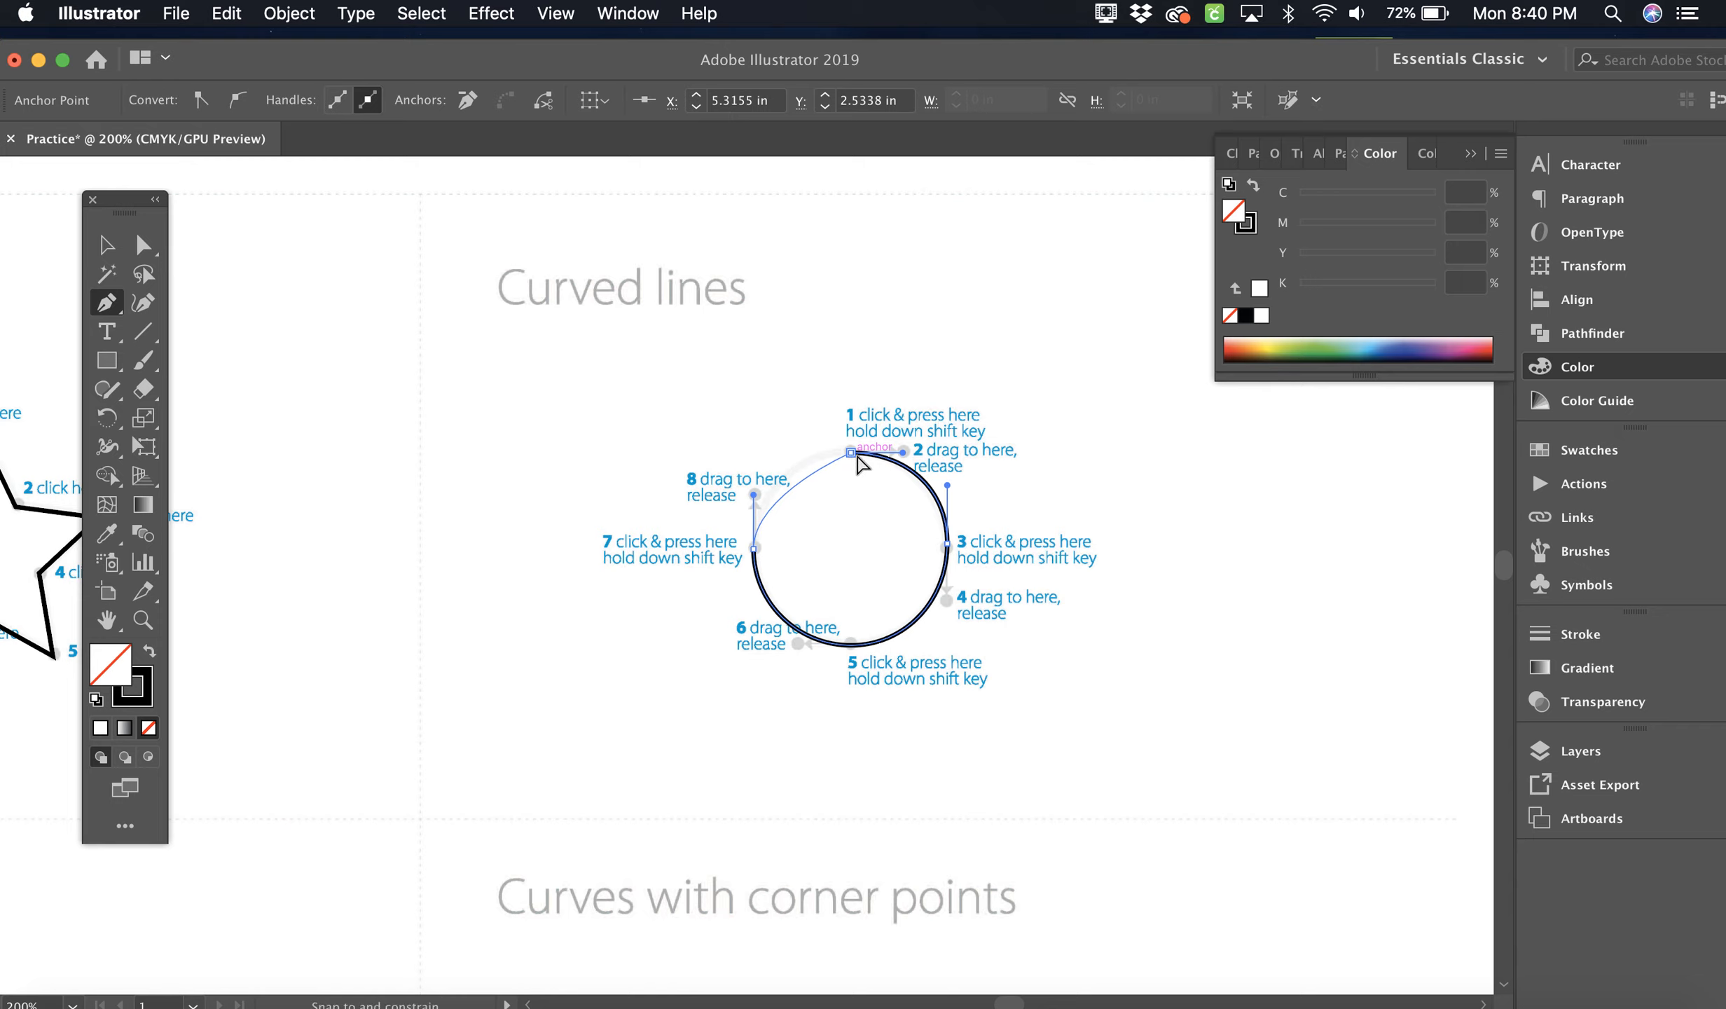
{"action": "left_click_drag", "start_coordinate": [852, 457], "coordinate": [901, 454]}
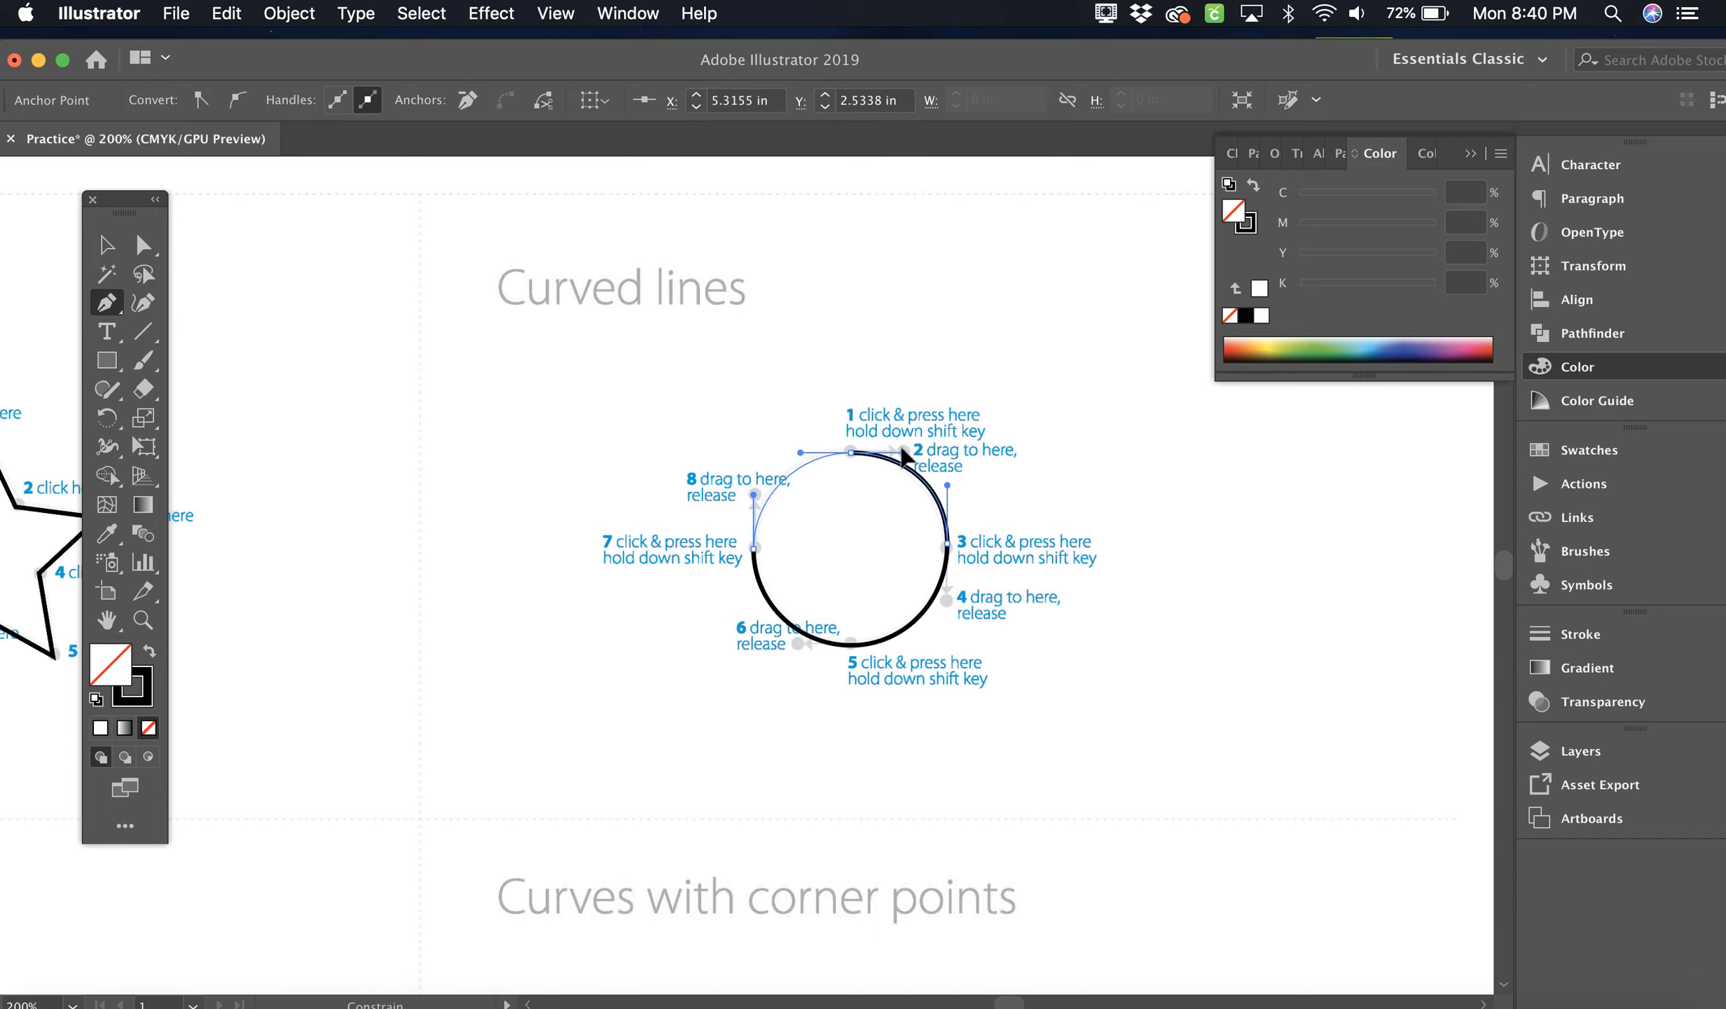
{"action": "left_click_drag", "start_coordinate": [902, 450], "coordinate": [904, 452]}
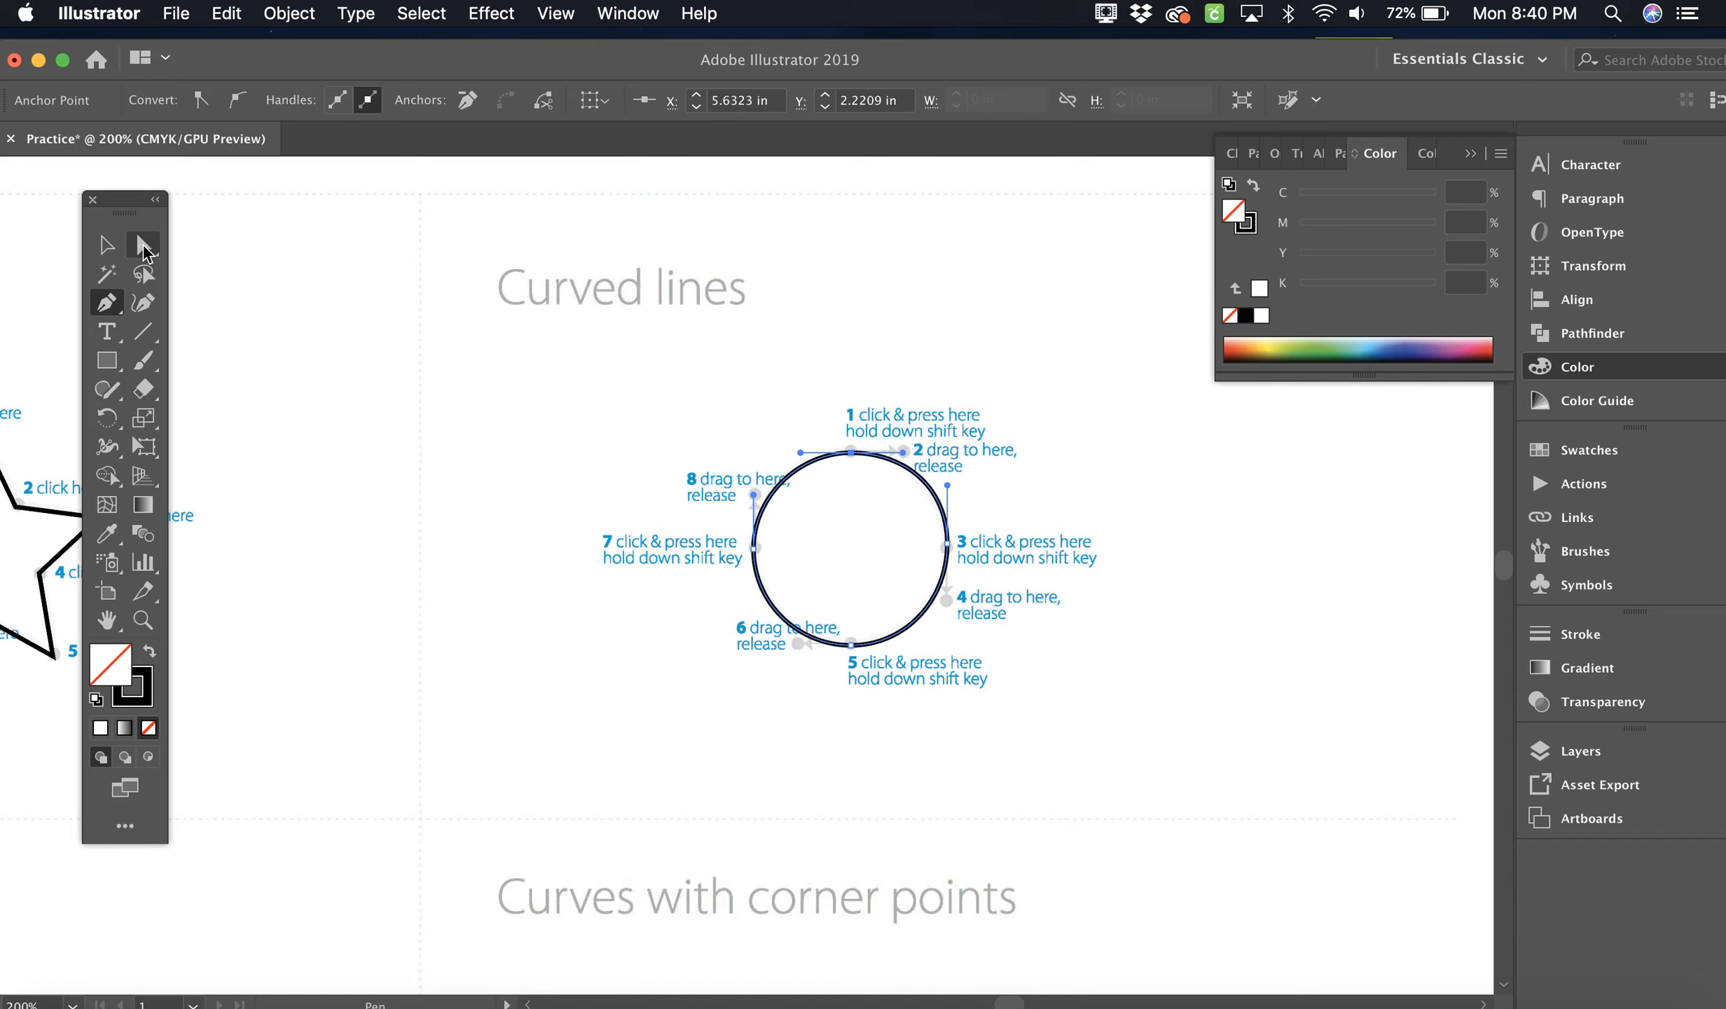
{"action": "left_click", "coordinate": [107, 246]}
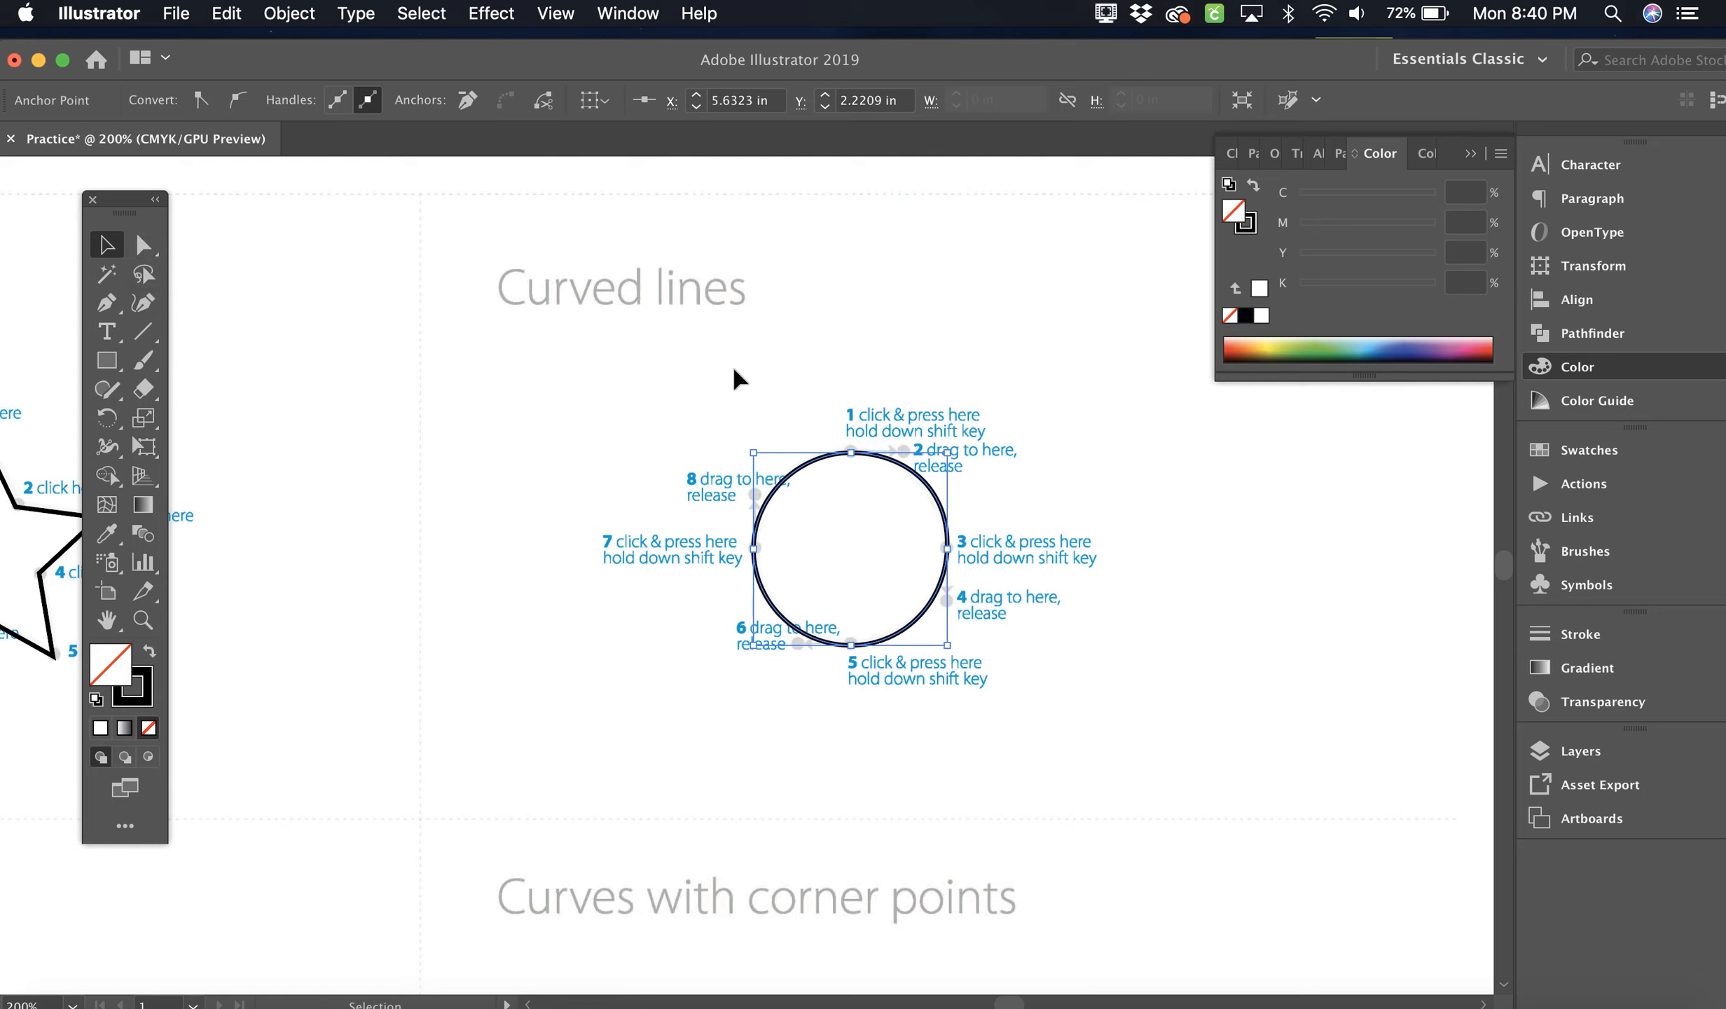
{"action": "left_click", "coordinate": [744, 387]}
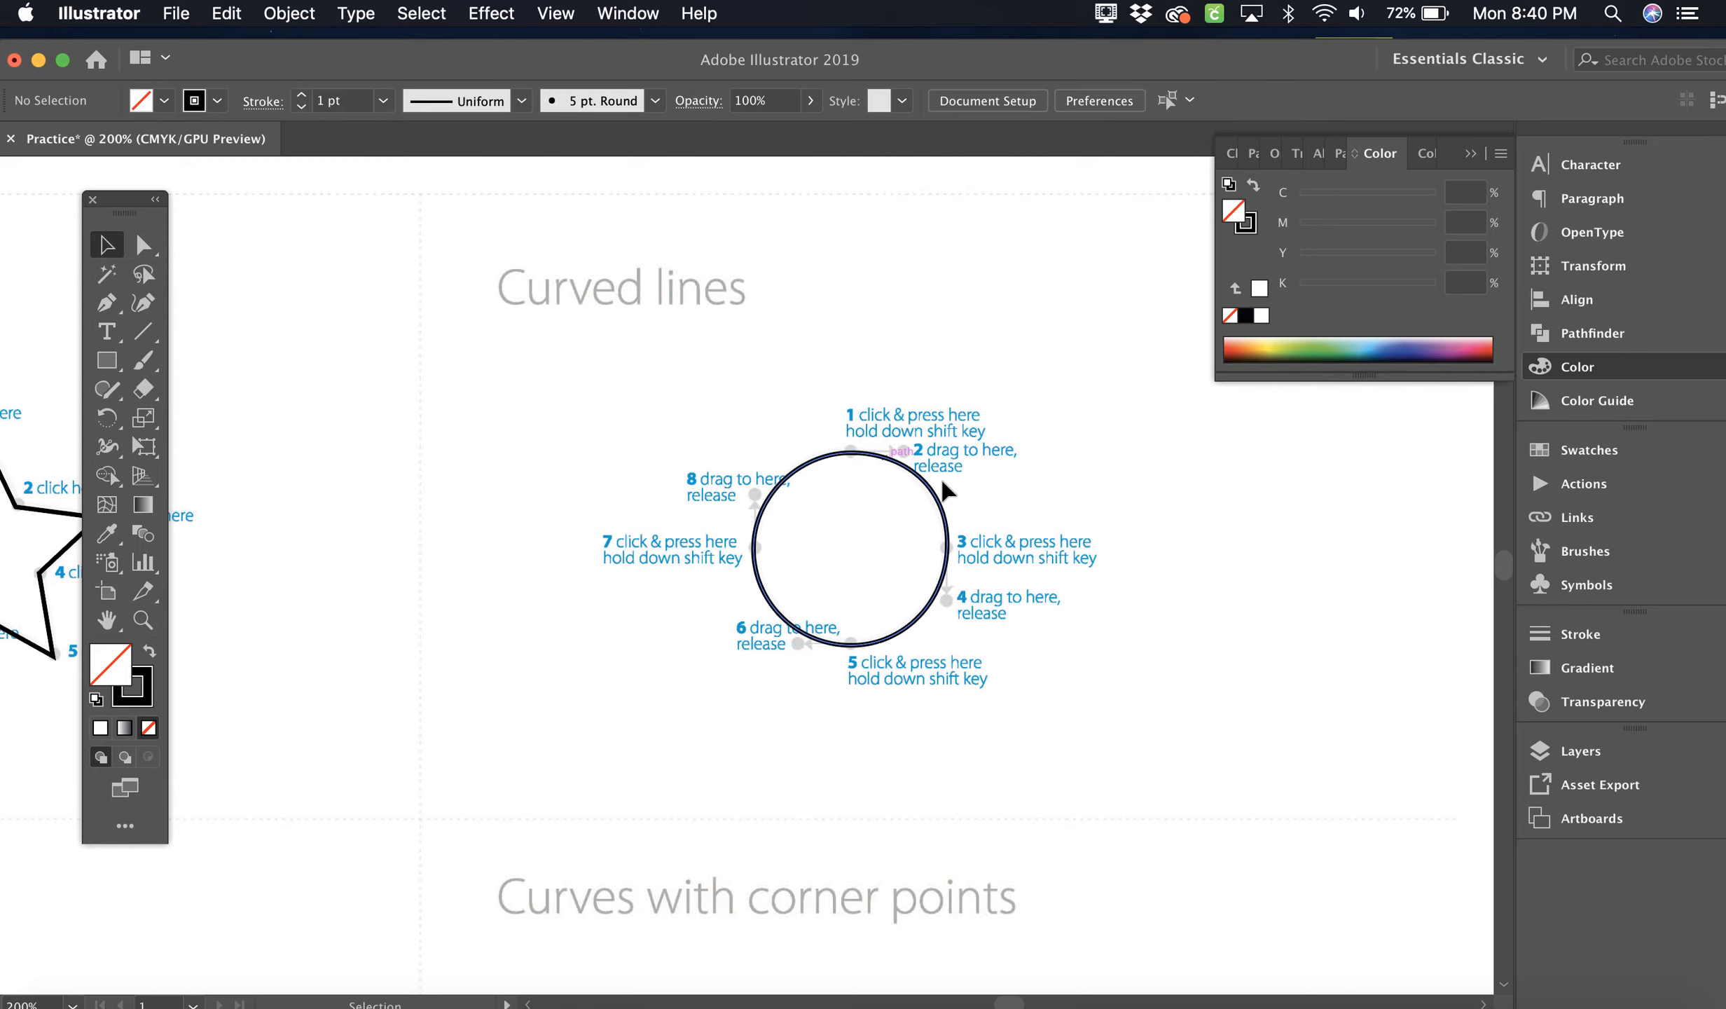
Try resizing the traced circle from its bounding box corners and upper edge and moving it with the Selection tool, undoing each change.
{"action": "left_click", "coordinate": [810, 465]}
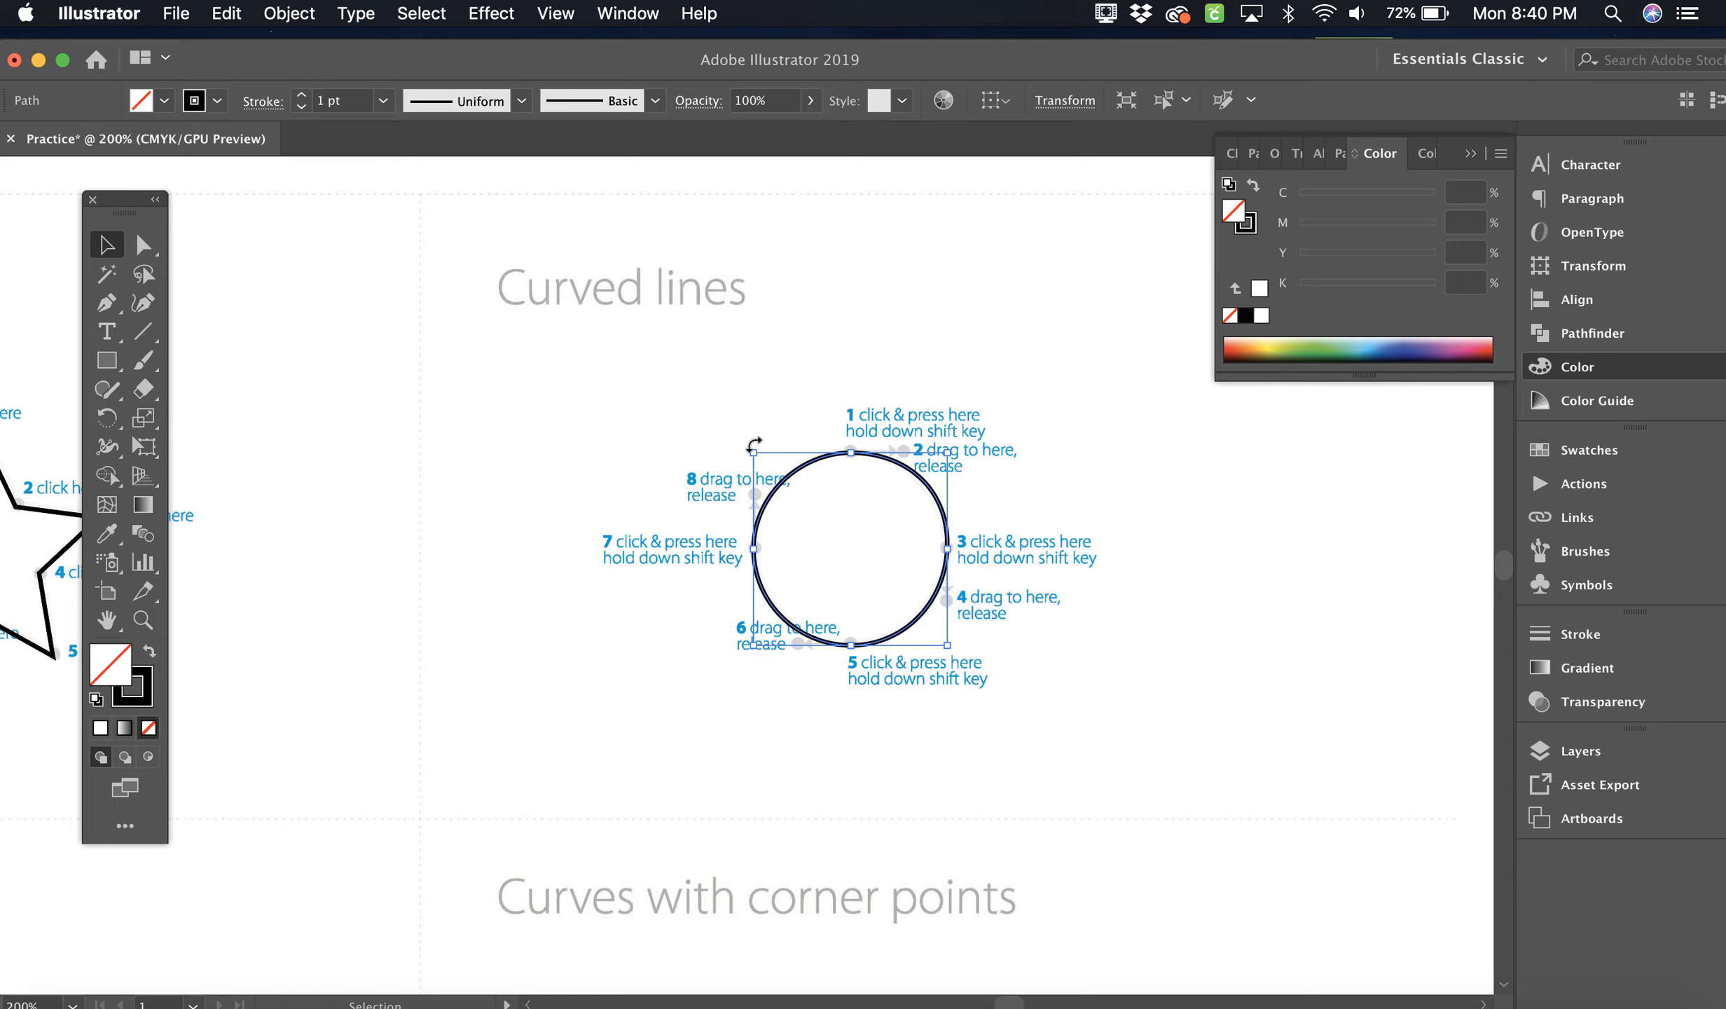
{"action": "mouse_move", "coordinate": [755, 455]}
{"action": "left_mouse_down"}
{"action": "mouse_move", "coordinate": [704, 389]}
{"action": "mouse_move", "coordinate": [740, 437]}
{"action": "mouse_move", "coordinate": [721, 448]}
{"action": "mouse_move", "coordinate": [686, 398]}
{"action": "left_mouse_up"}
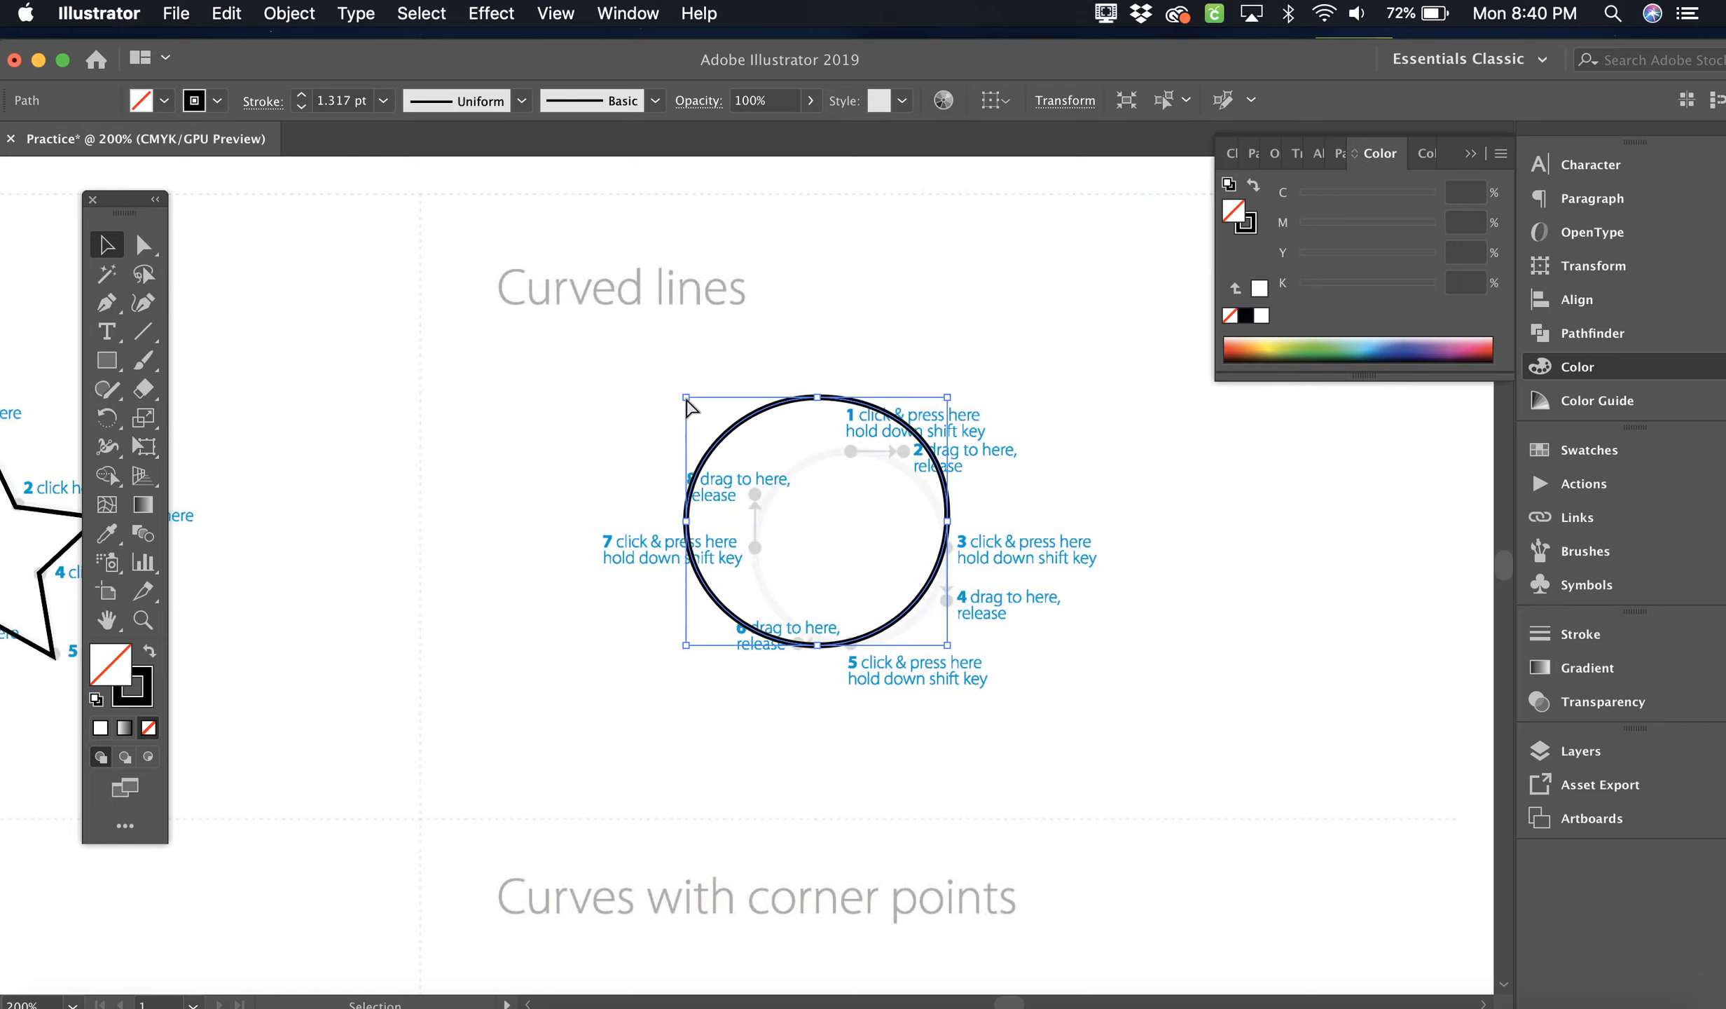
{"action": "key", "text": "super+z"}
{"action": "left_click_drag", "start_coordinate": [850, 452], "coordinate": [852, 361]}
{"action": "key", "text": "super+z"}
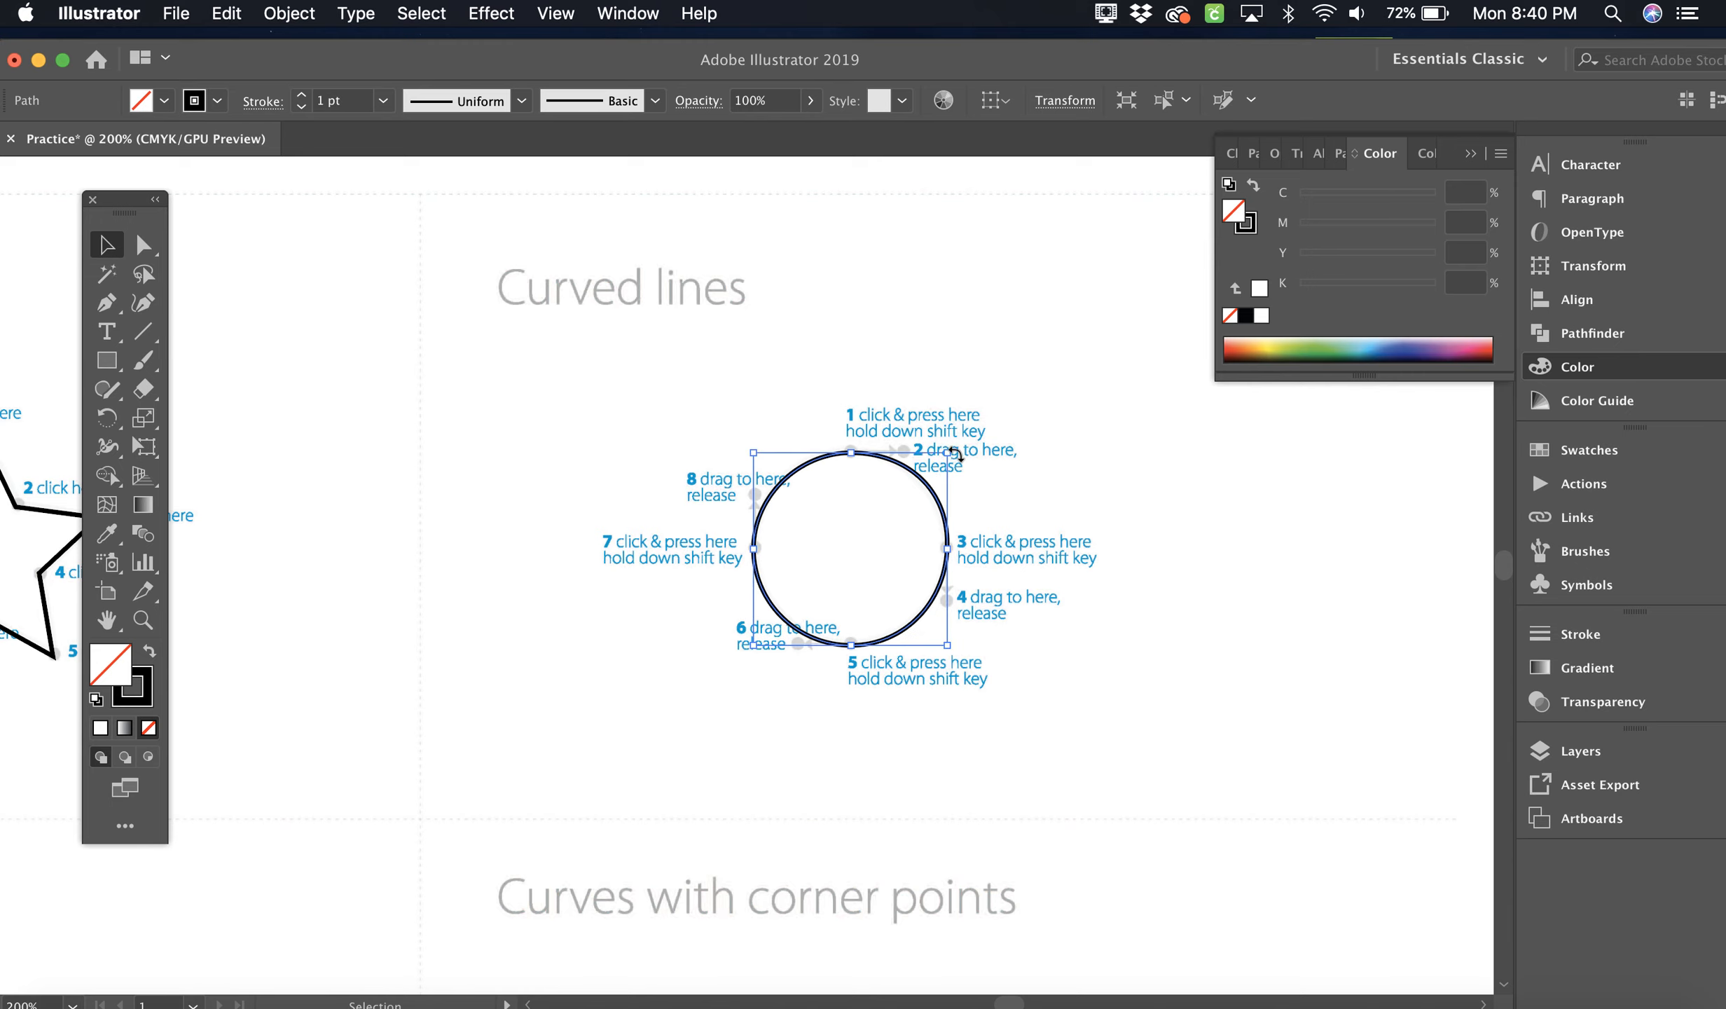
{"action": "left_click_drag", "start_coordinate": [952, 454], "coordinate": [1025, 385]}
{"action": "key", "text": "super+z"}
{"action": "left_click_drag", "start_coordinate": [923, 483], "coordinate": [848, 540]}
{"action": "key", "text": "super+z"}
{"action": "key", "text": "super+z"}
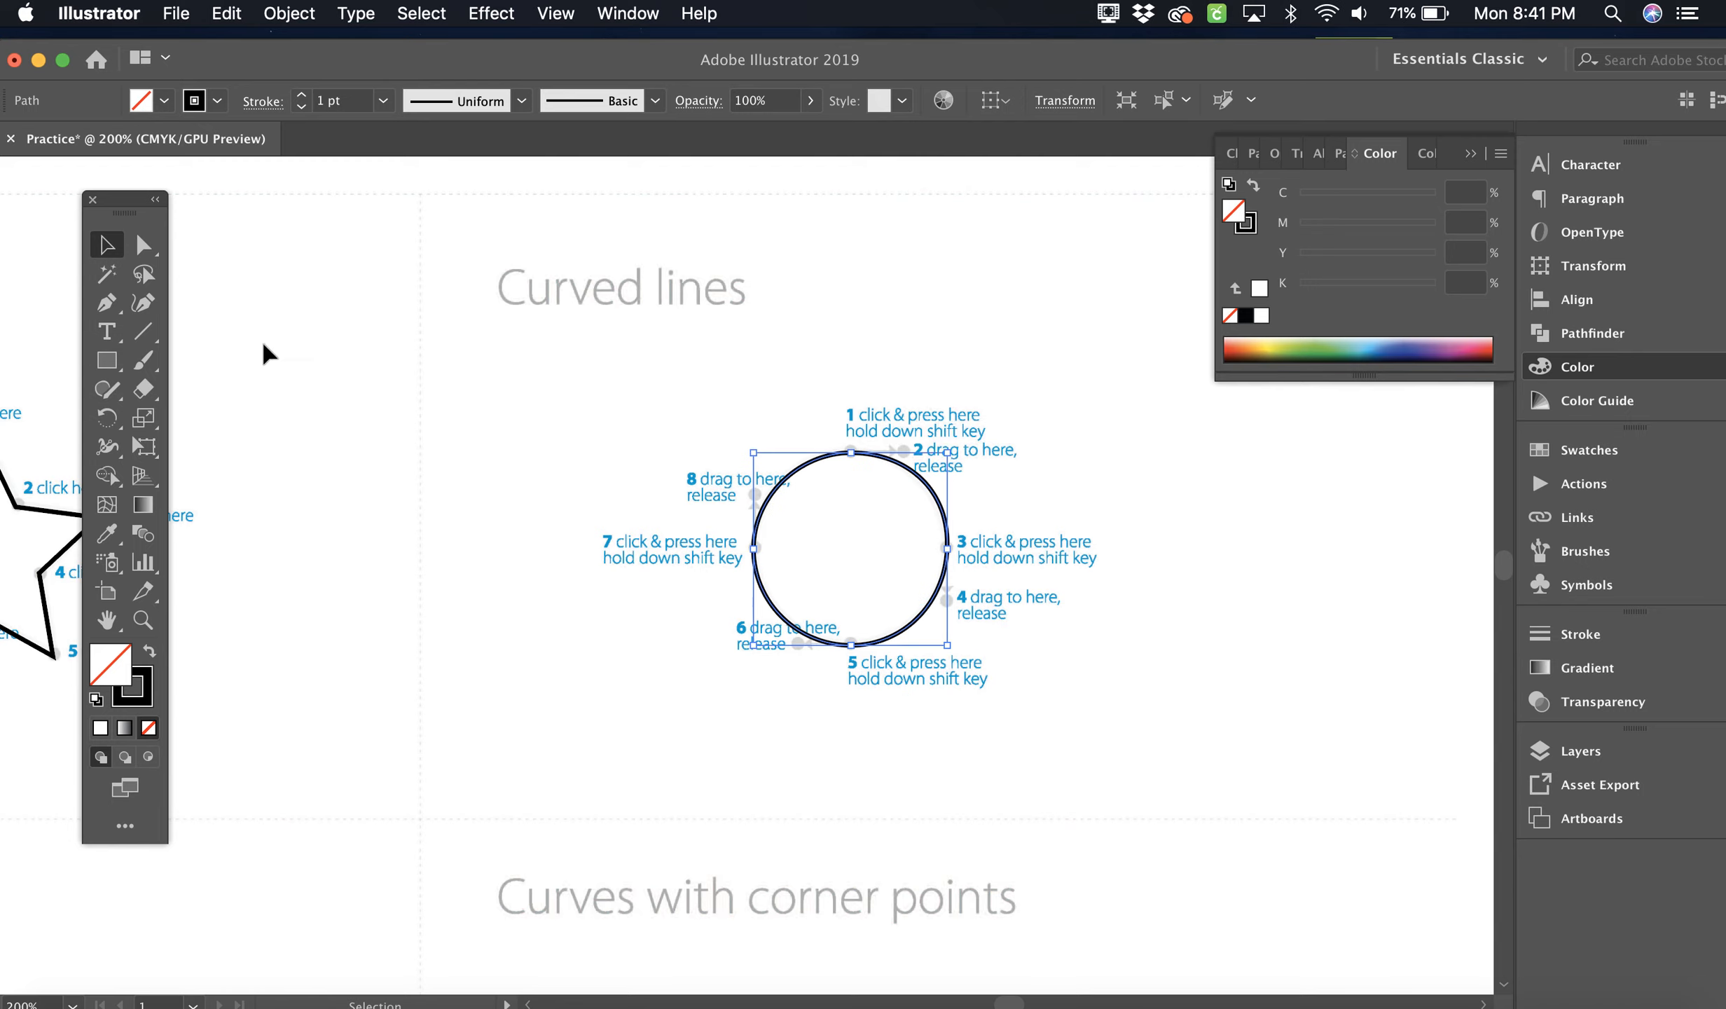
Try moving the whole circle upward with the Direct Selection tool active, and undo the move.
{"action": "left_click", "coordinate": [146, 248]}
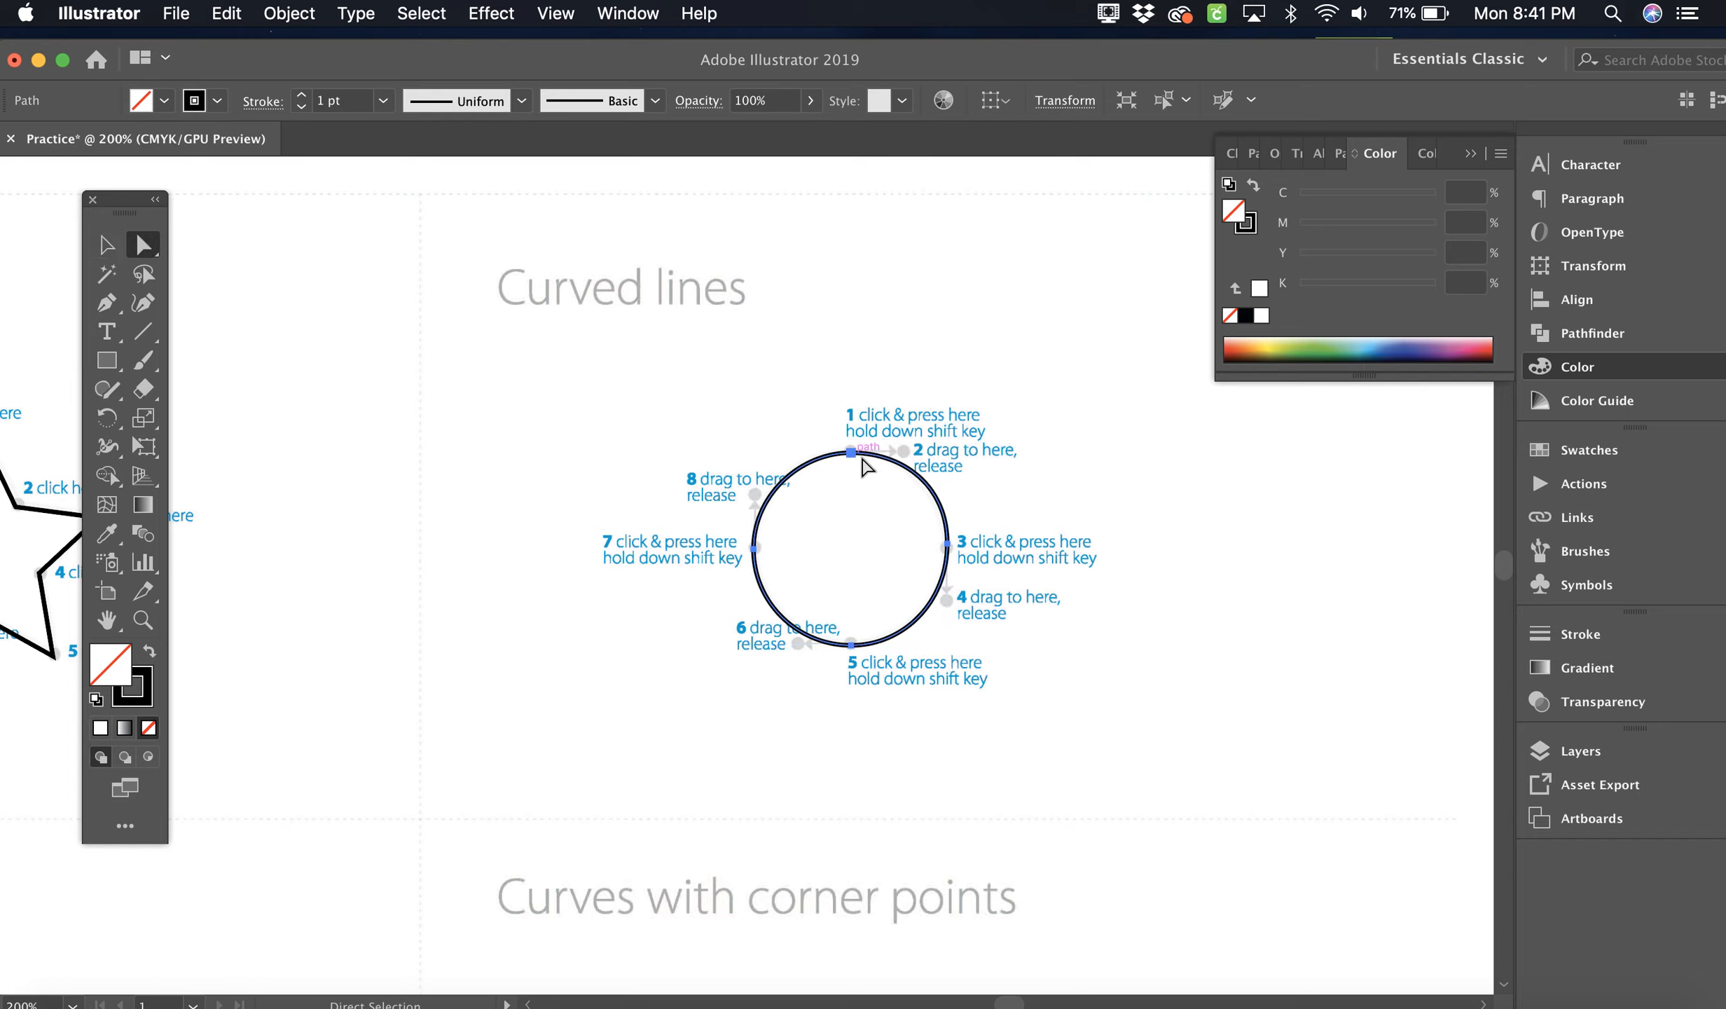
{"action": "left_click_drag", "start_coordinate": [852, 457], "coordinate": [852, 412]}
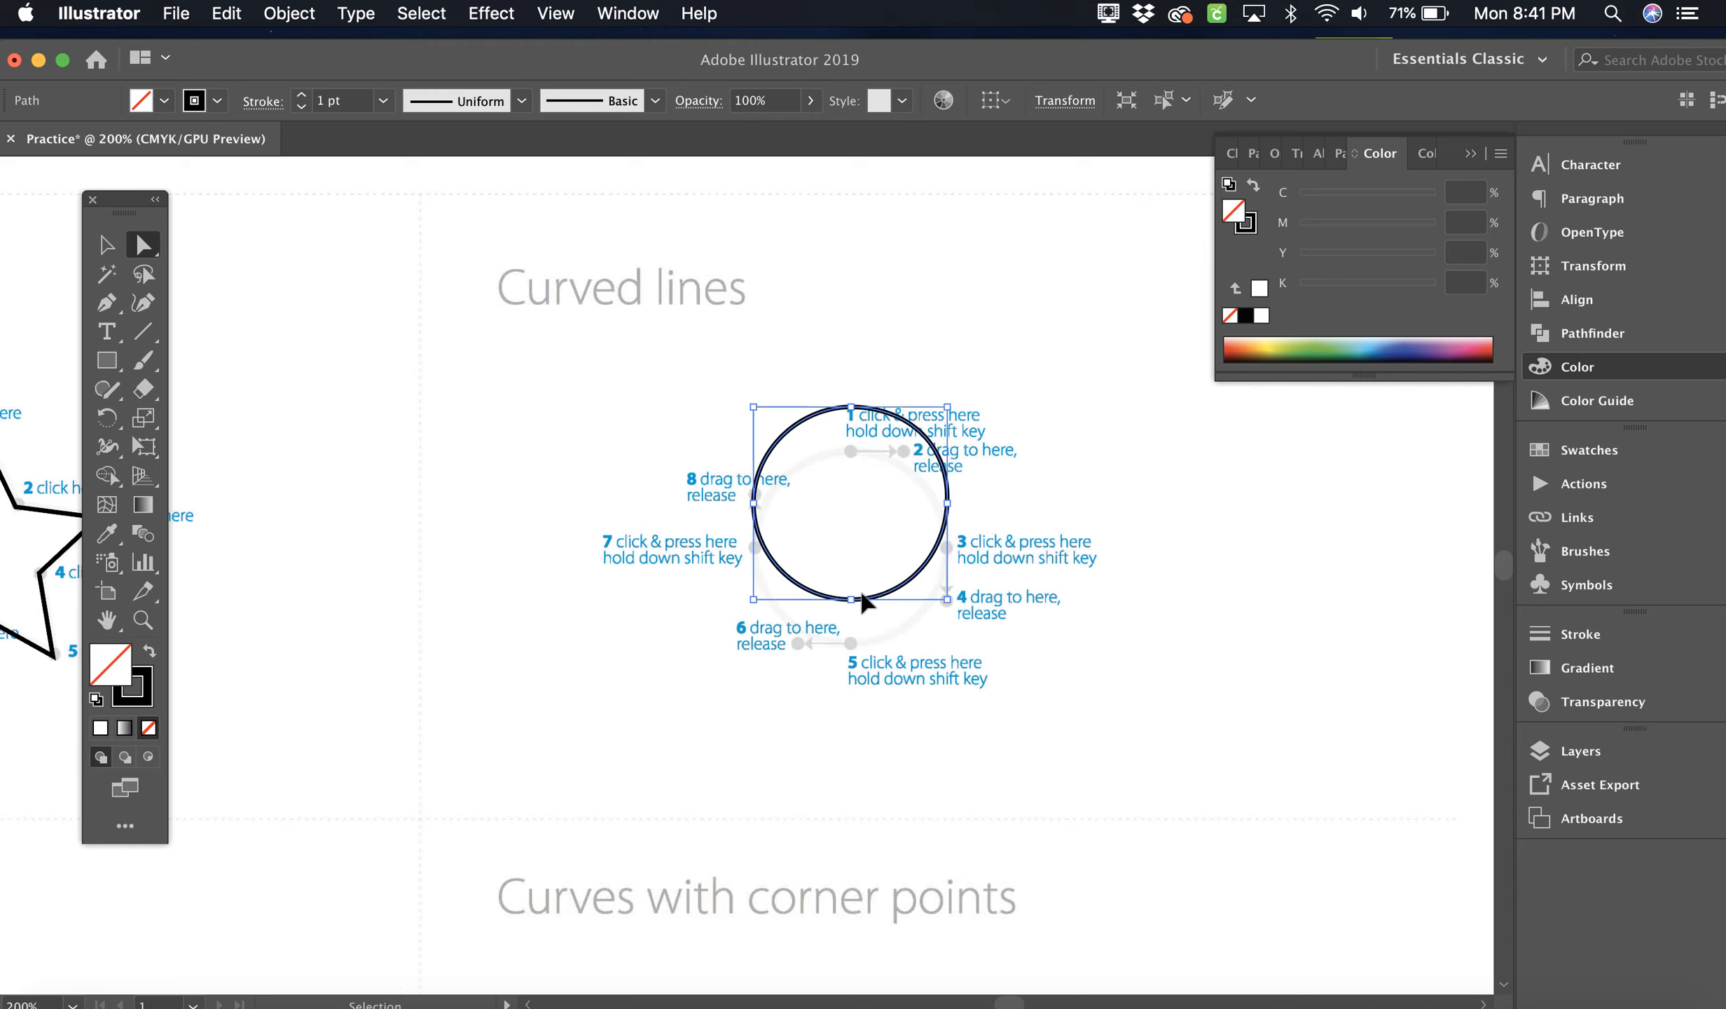
{"action": "key", "text": "super+z"}
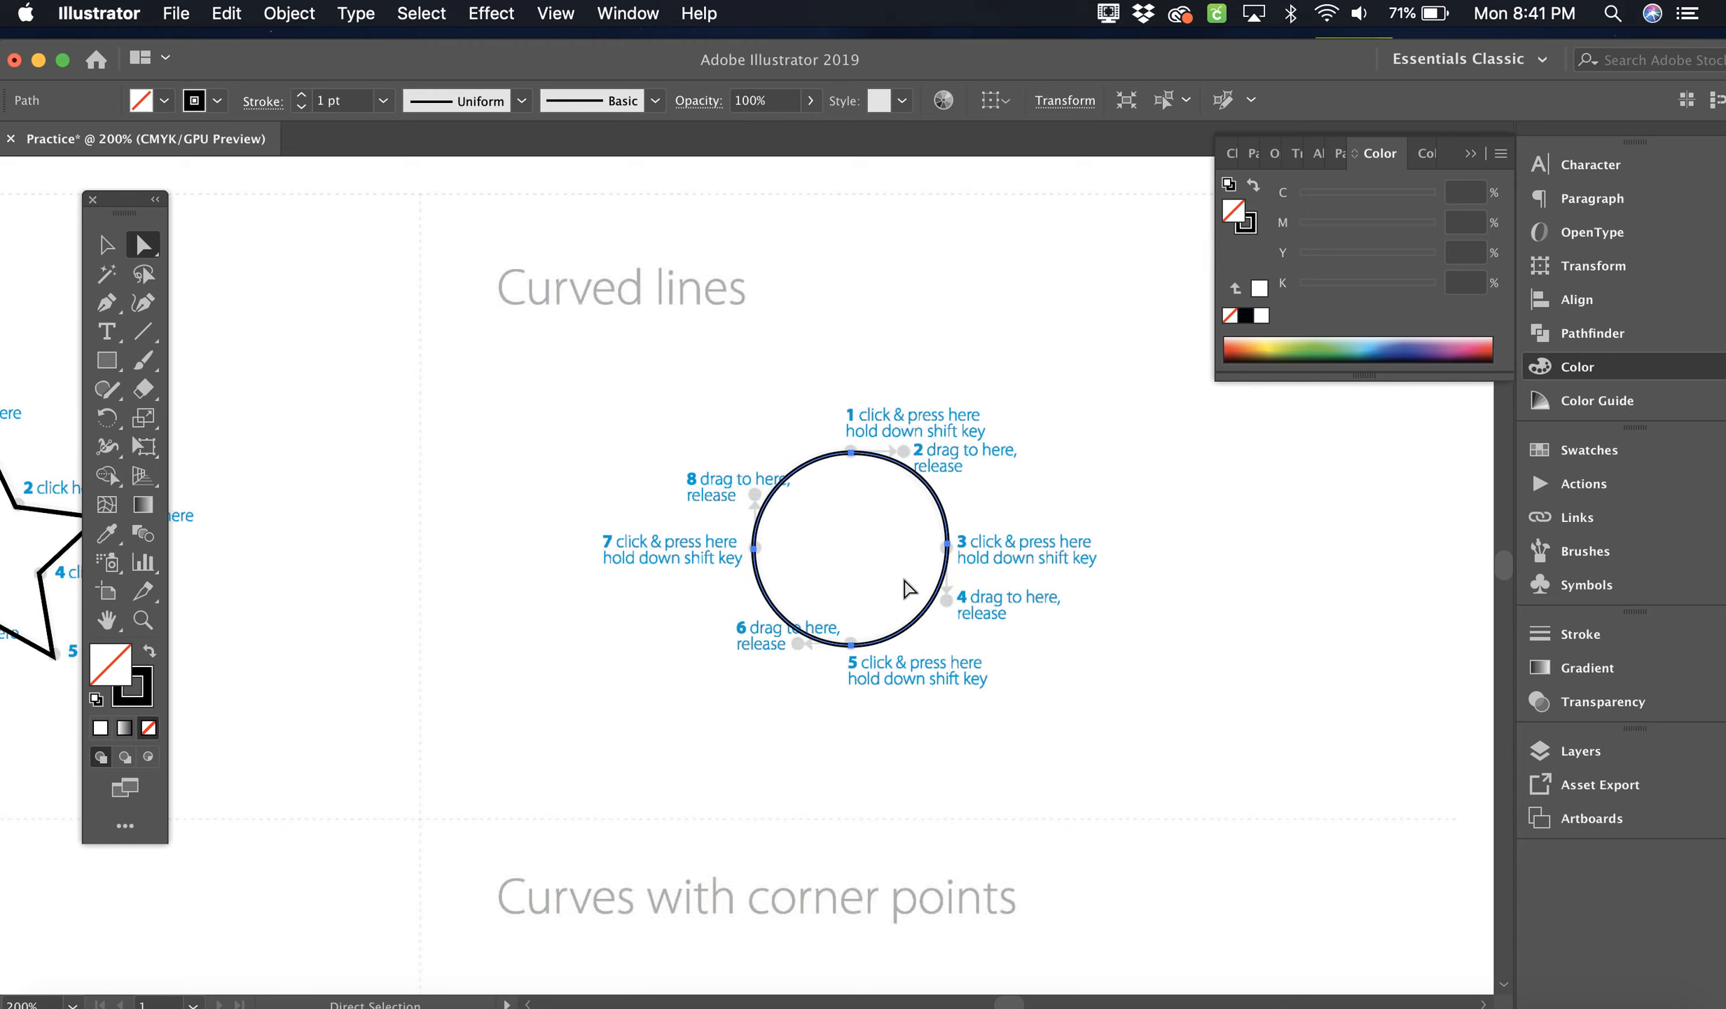
Try bending the circle by pulling the upper and lower handles of the anchor point at guide 3 out of line, undoing each change.
{"action": "left_click", "coordinate": [1025, 510]}
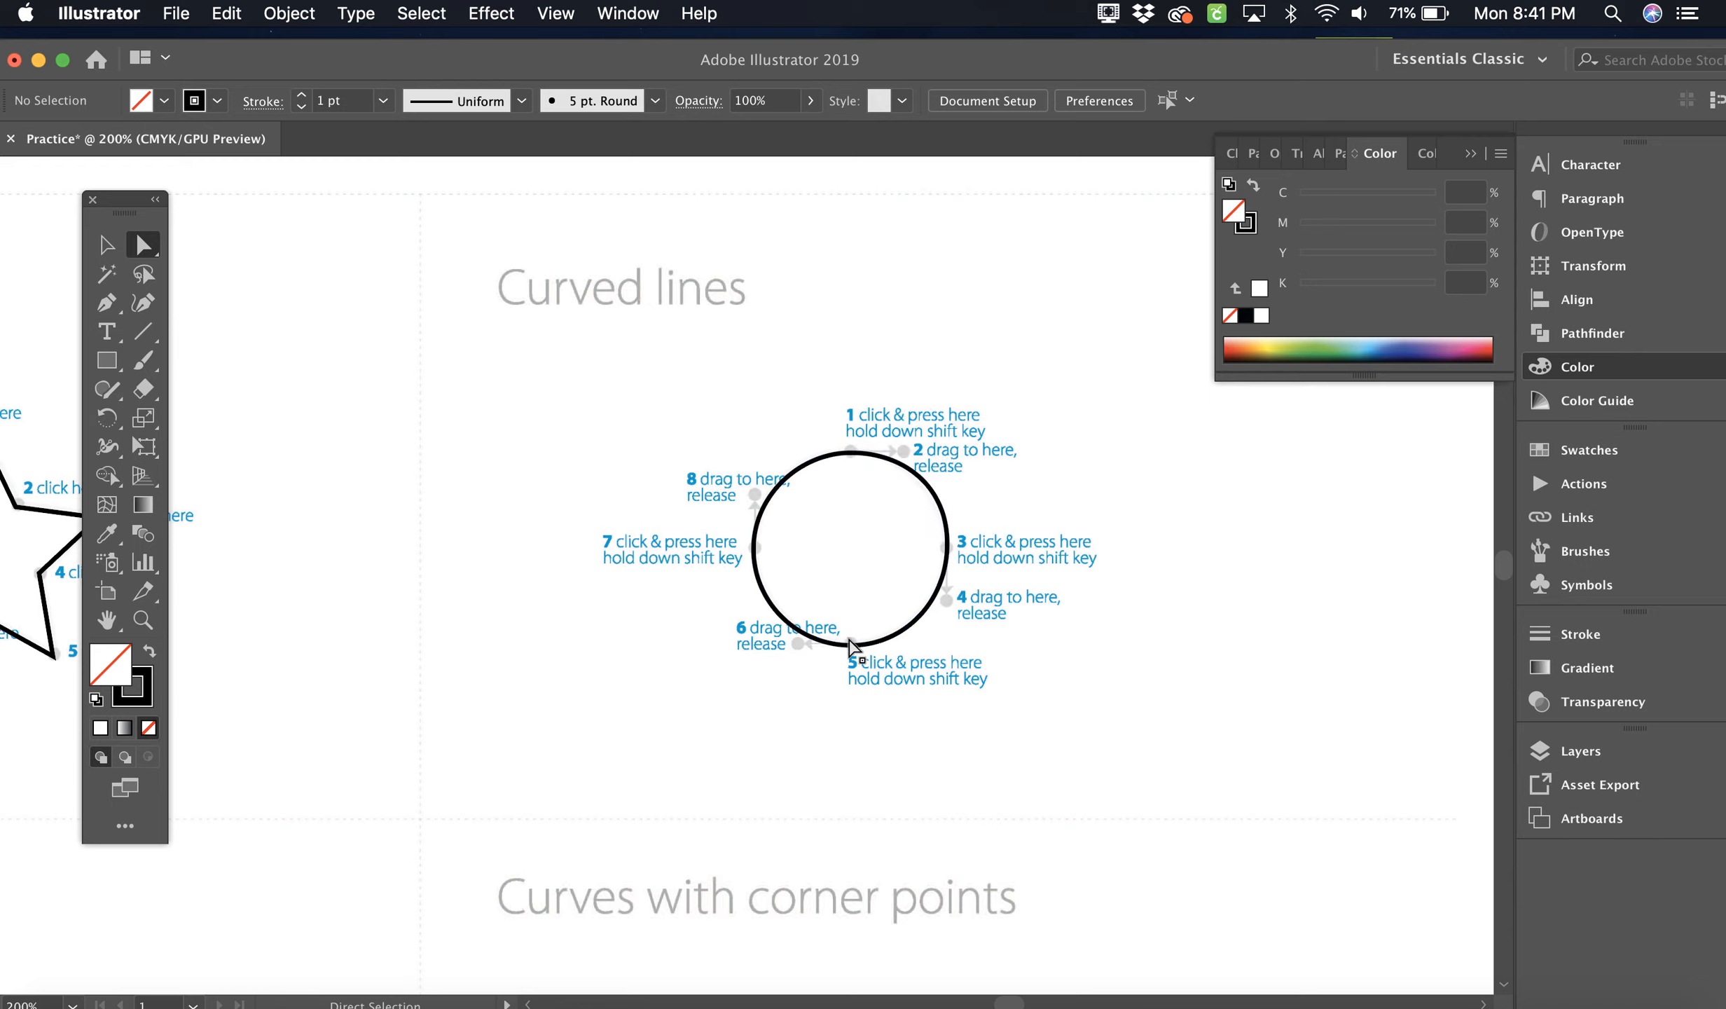
{"action": "left_click", "coordinate": [948, 545]}
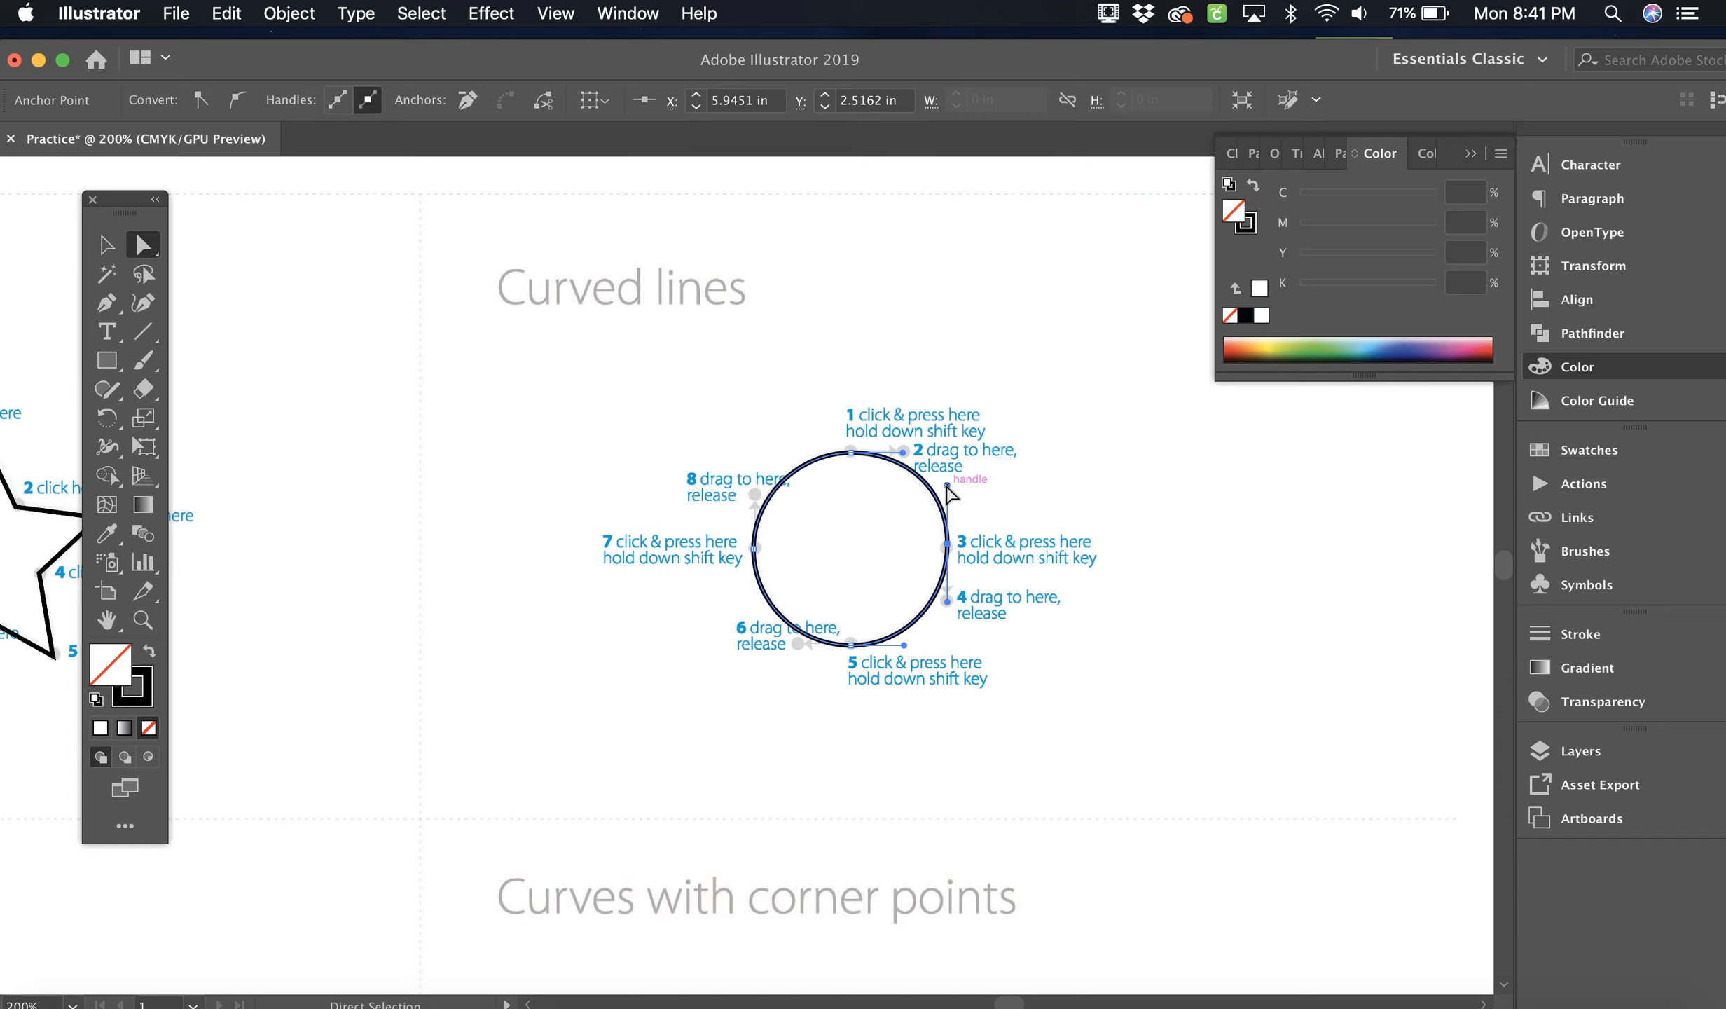
{"action": "left_click_drag", "start_coordinate": [948, 486], "coordinate": [881, 539]}
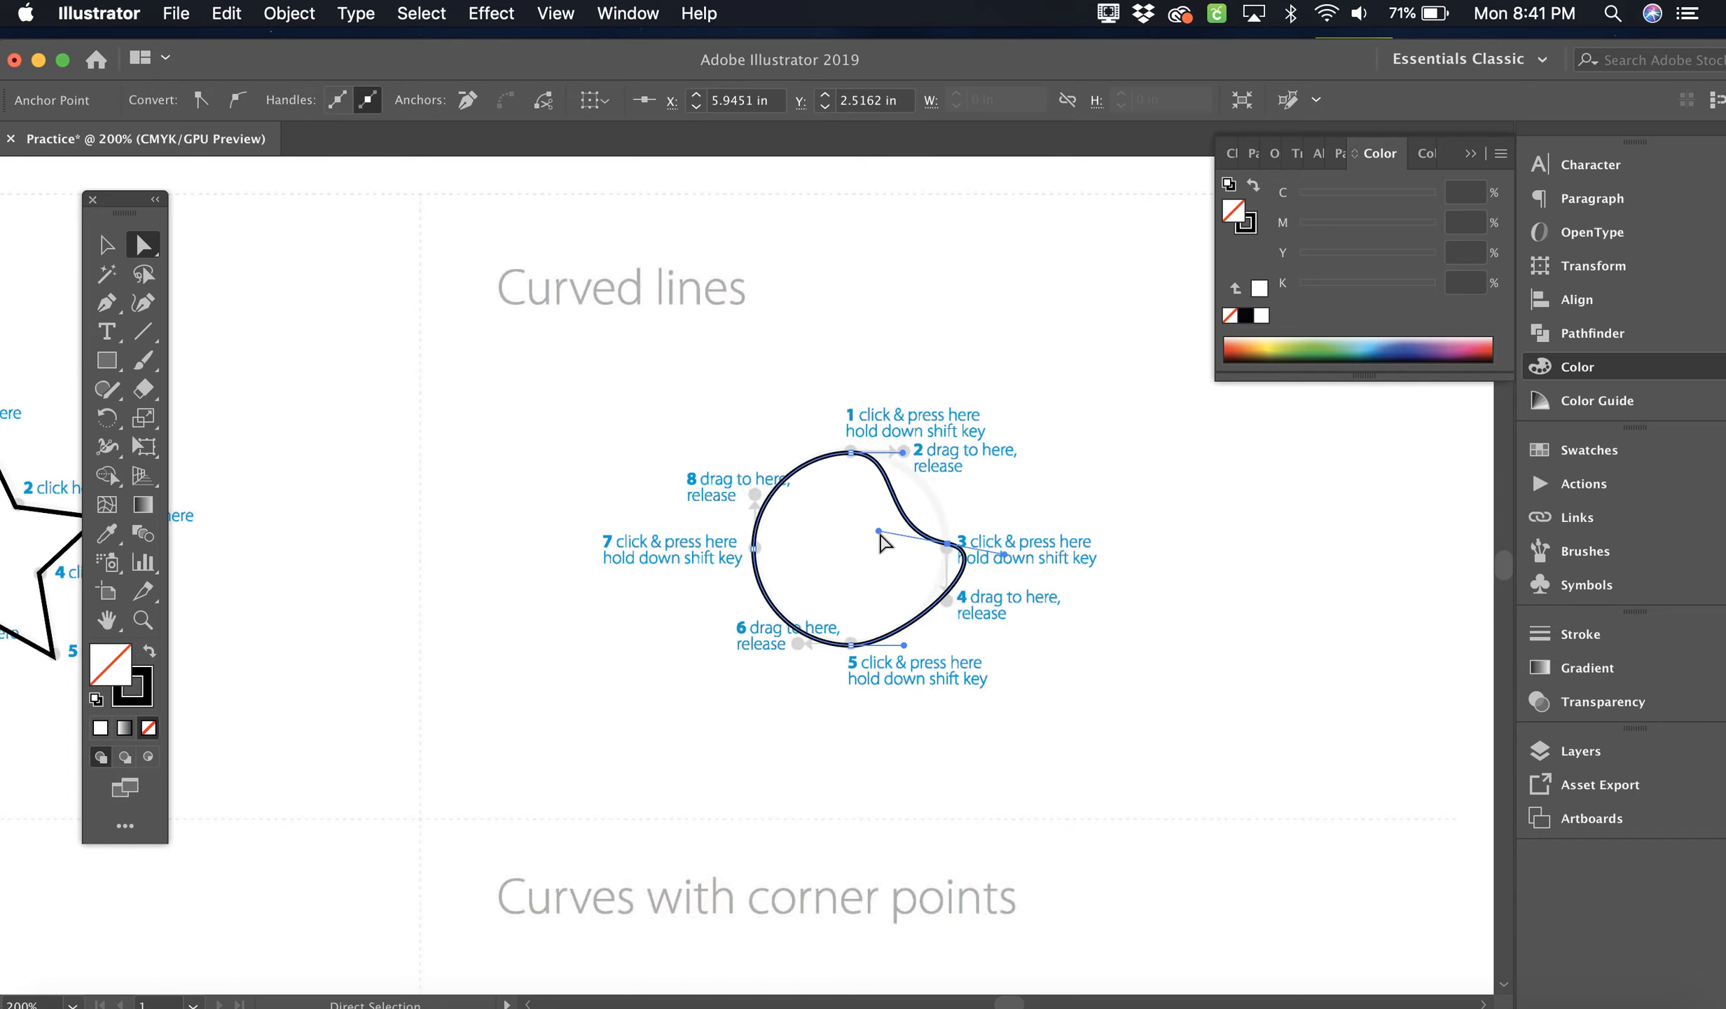
{"action": "key", "text": "super+z"}
{"action": "key", "text": "super+z"}
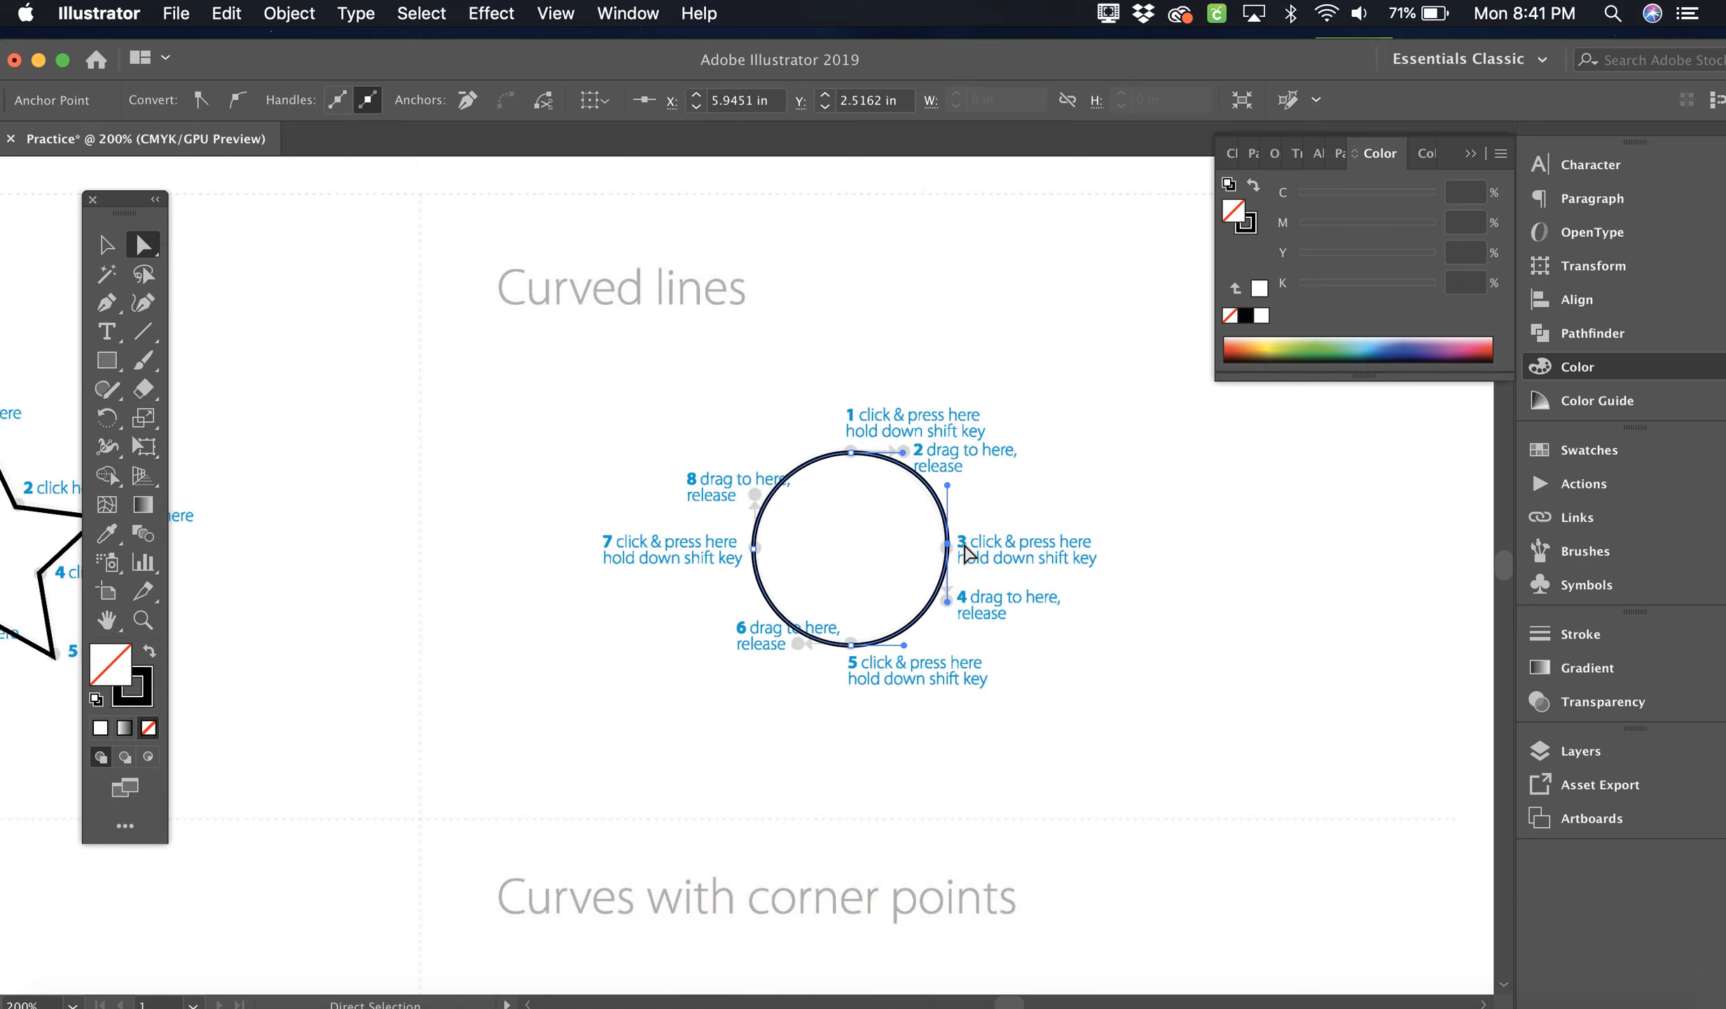
{"action": "left_click_drag", "start_coordinate": [947, 600], "coordinate": [1082, 652]}
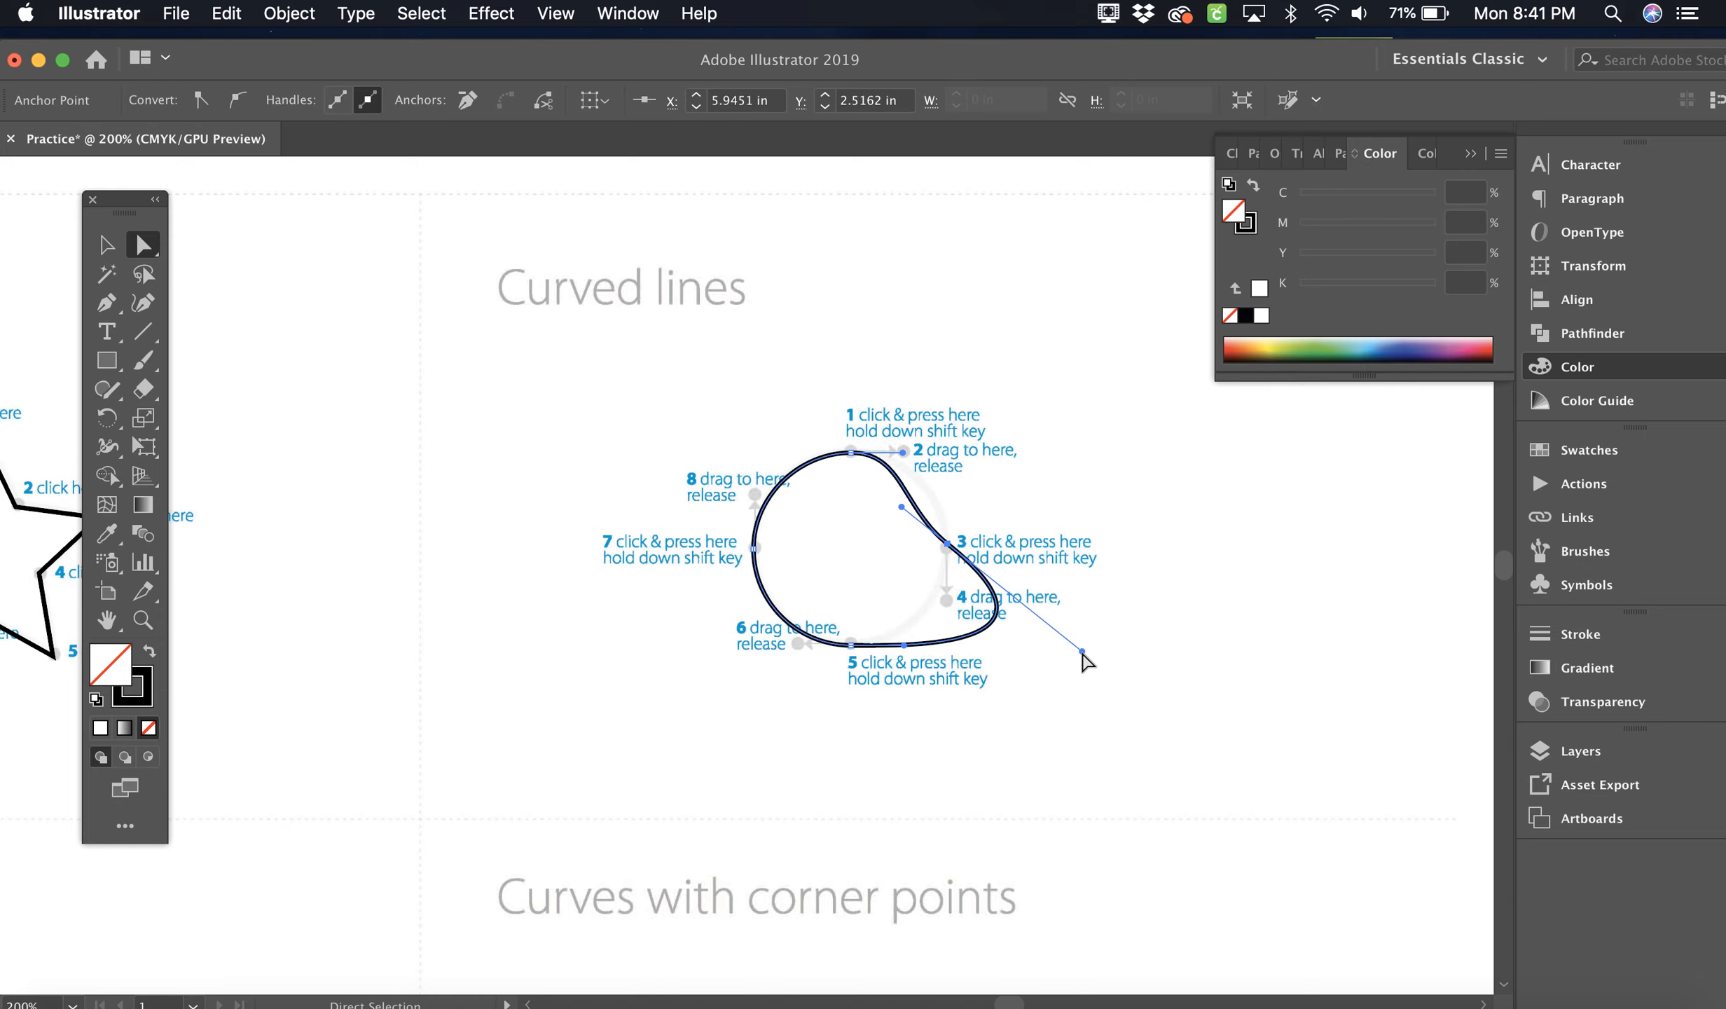
{"action": "key", "text": "super+z"}
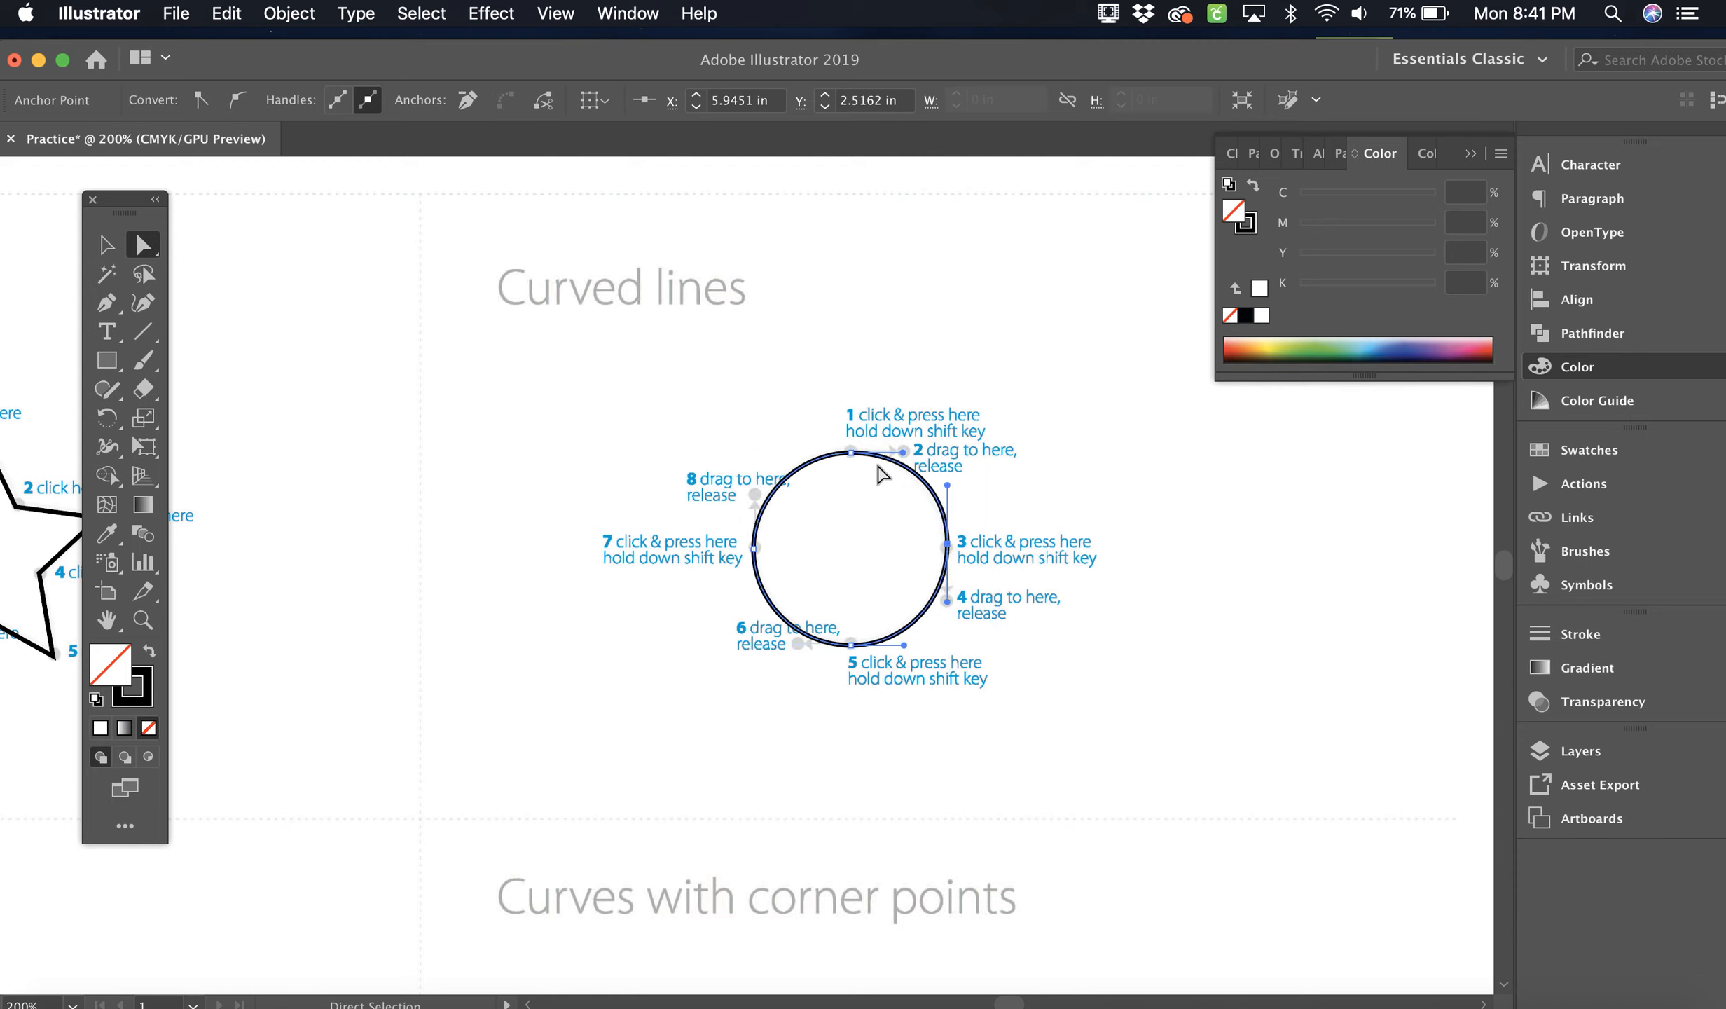
Slightly shorten the two handles shaping the circle's upper-right curve, between guide points 1 and 3, and deselect the path.
{"action": "left_click", "coordinate": [905, 457], "text": "super"}
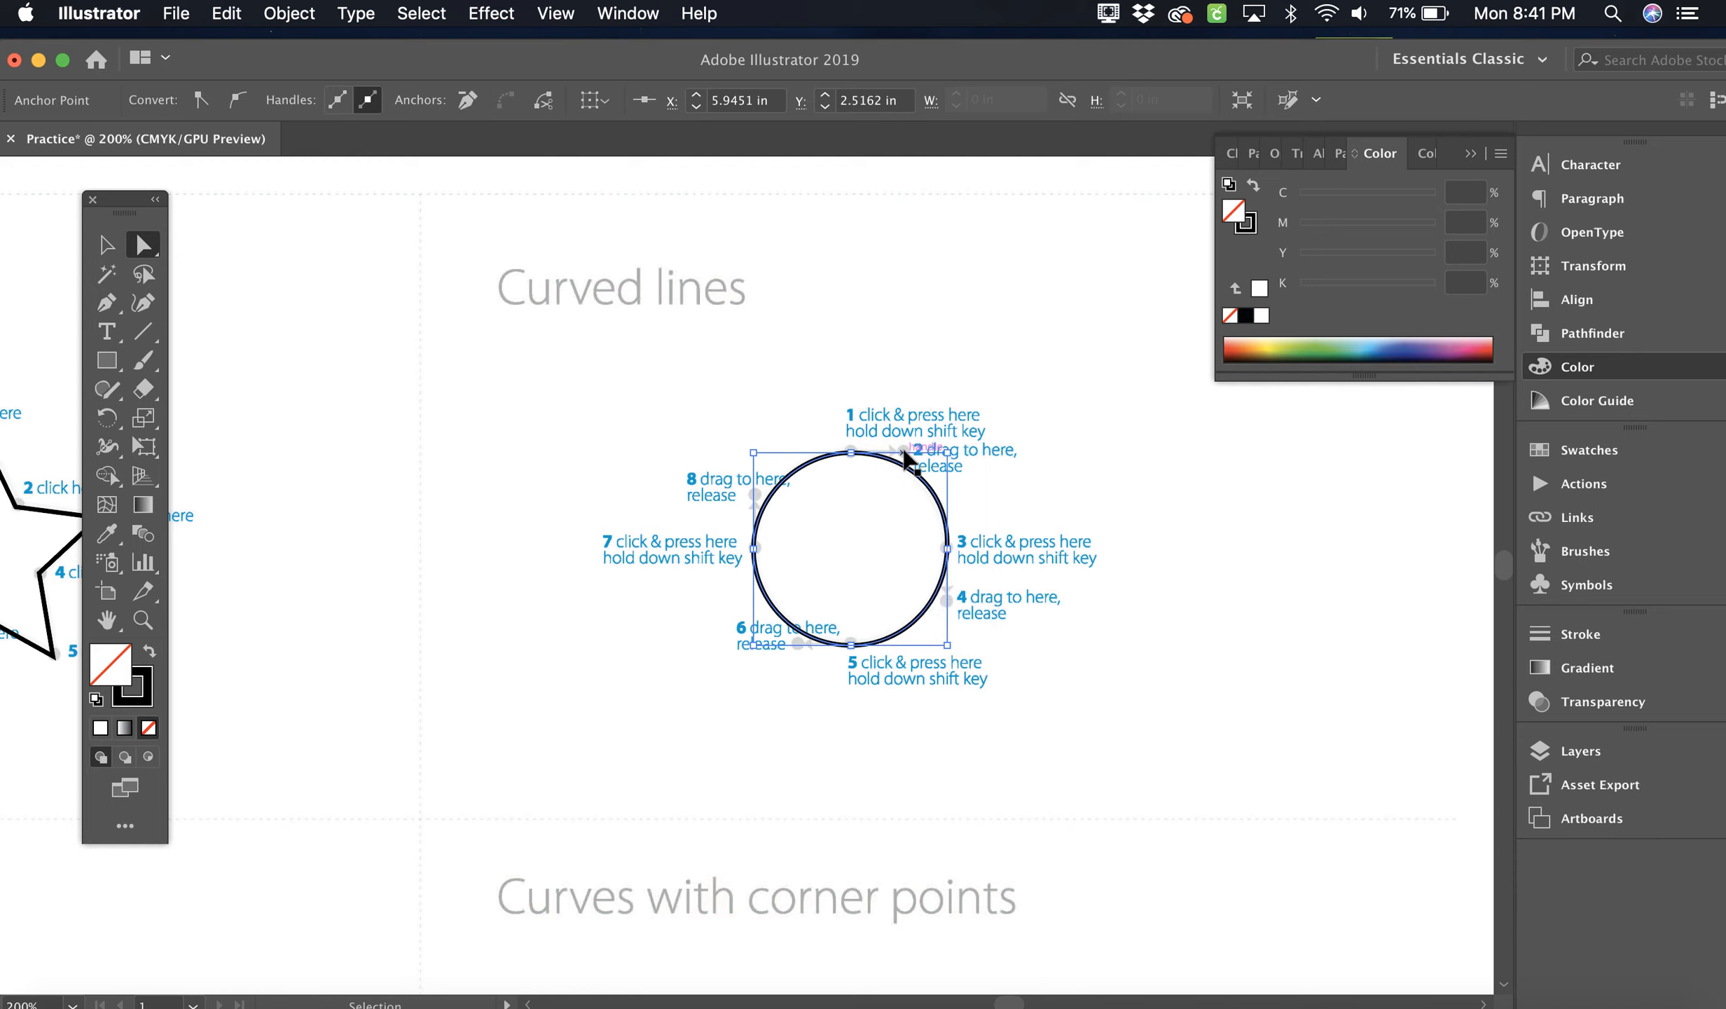
{"action": "key", "text": "super+equal"}
{"action": "key", "text": "super+equal"}
{"action": "key", "text": "super+equal"}
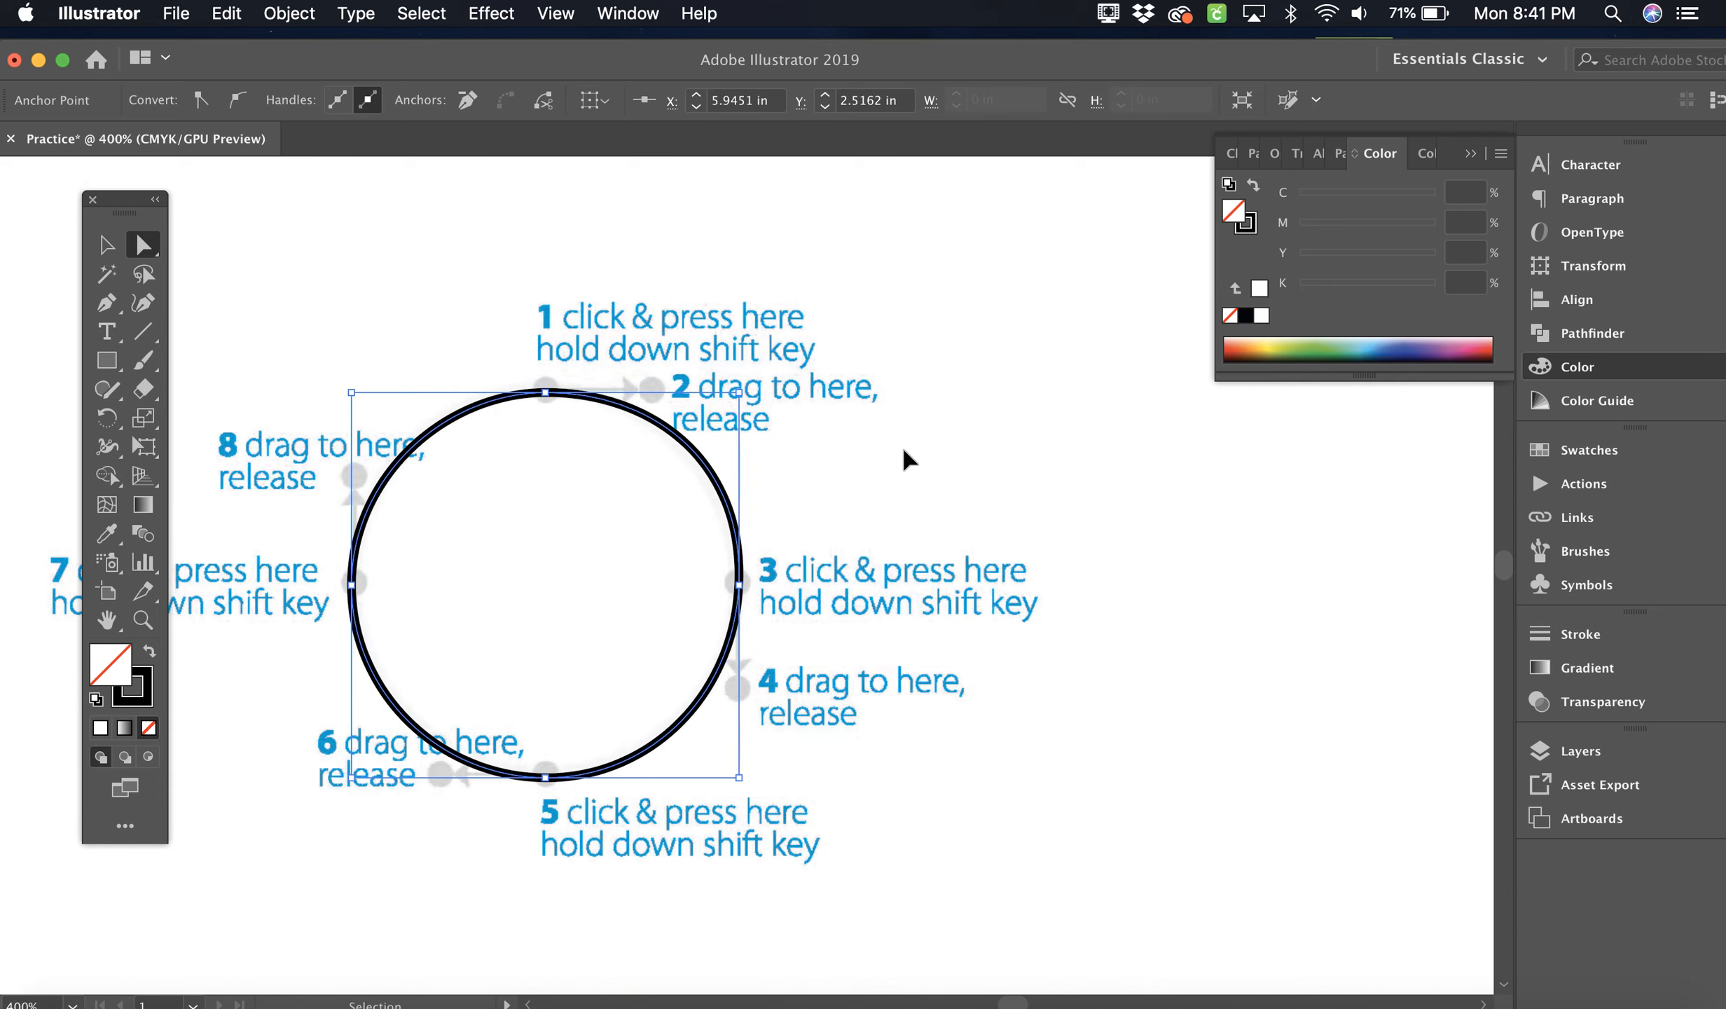
{"action": "scroll", "coordinate": [653, 403], "scroll_direction": "left", "scroll_amount": 5}
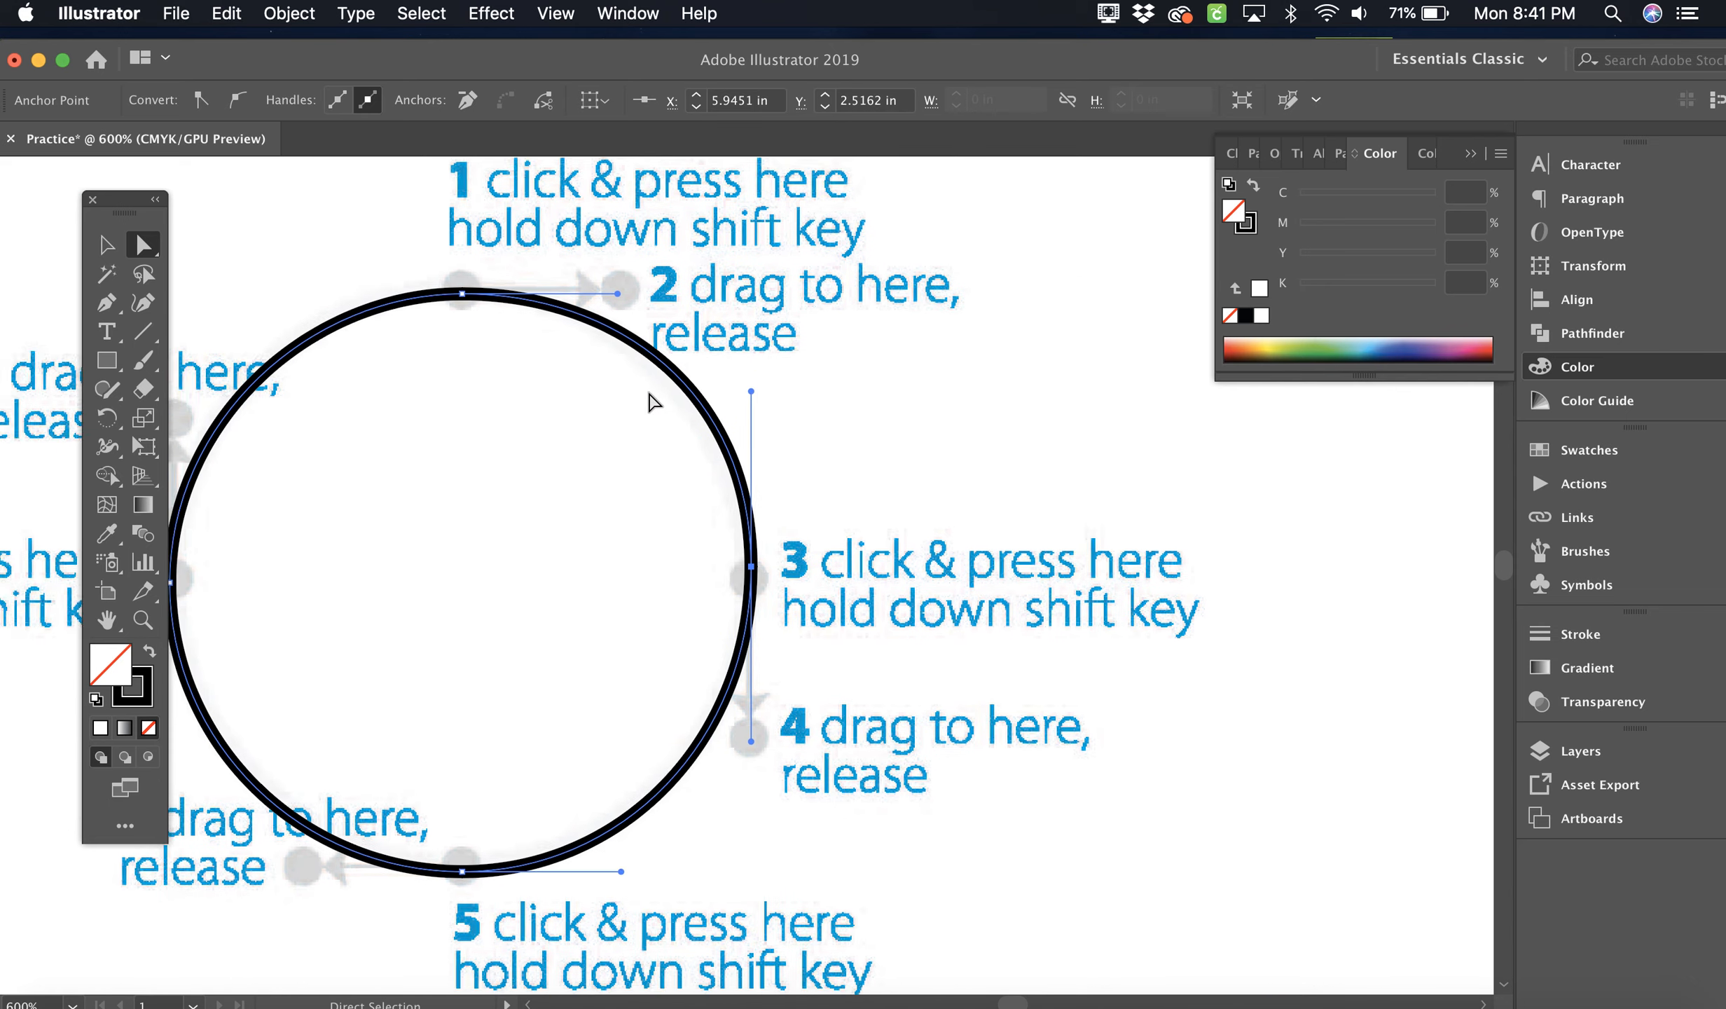
{"action": "scroll", "coordinate": [653, 403], "scroll_direction": "left", "scroll_amount": 2}
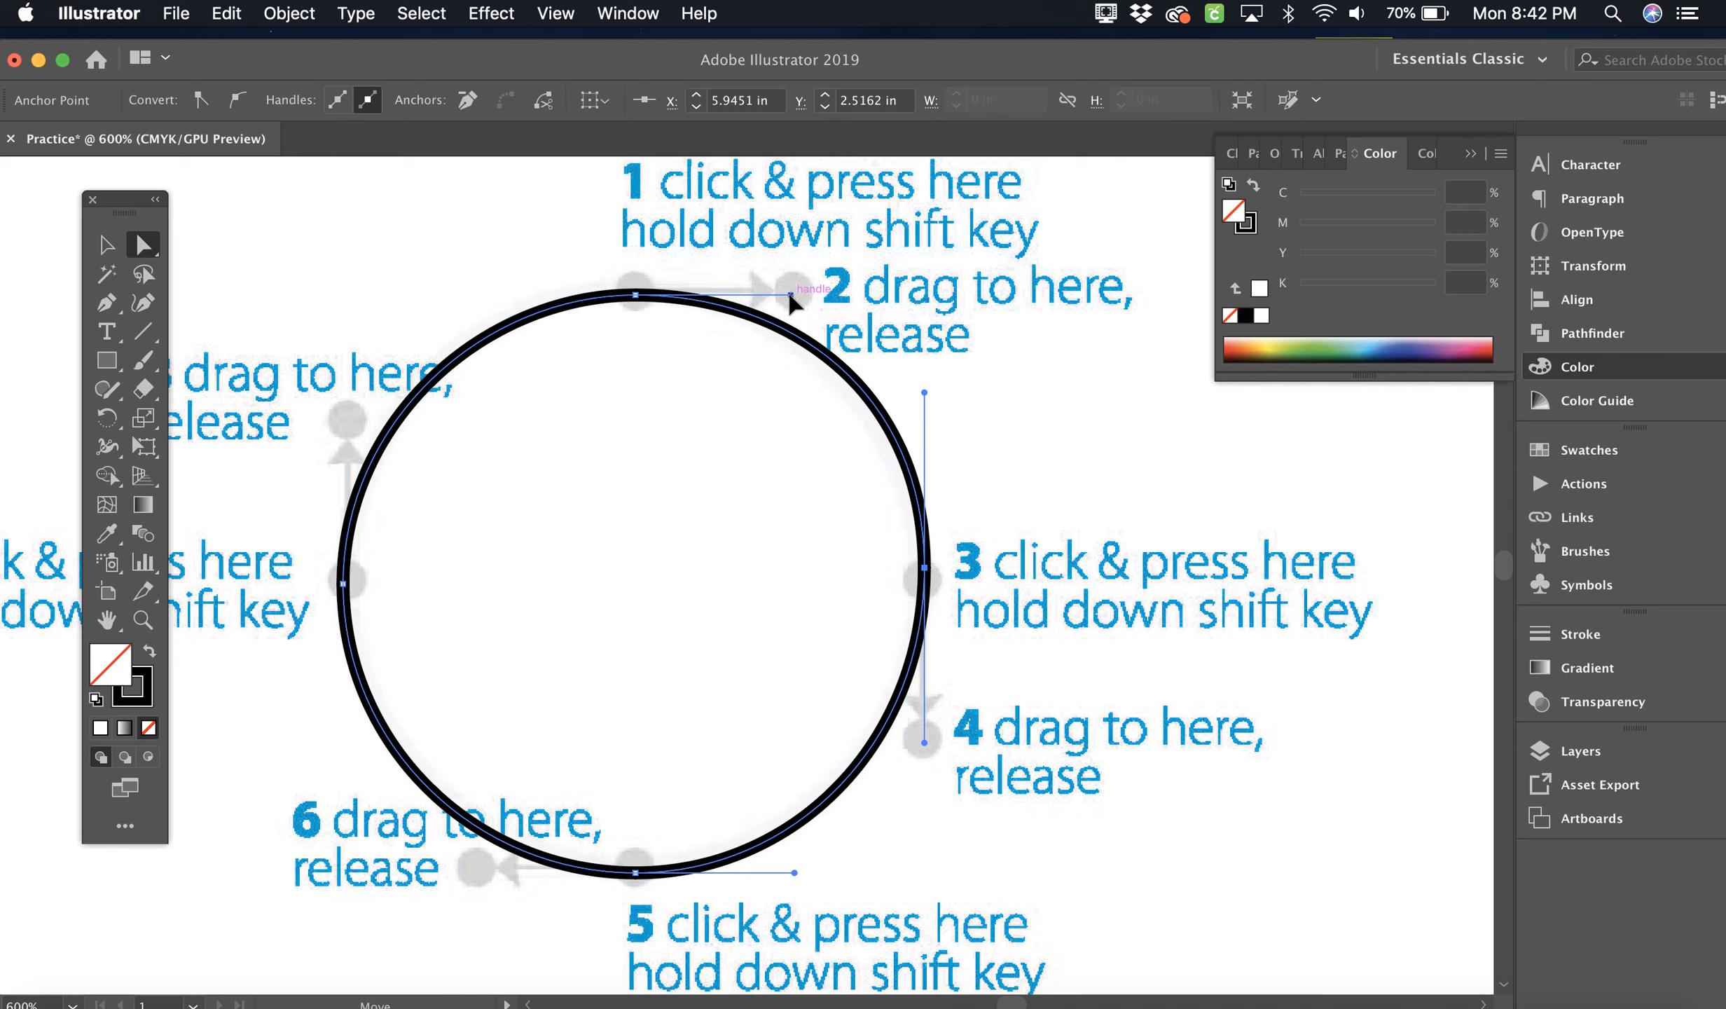
{"action": "left_click_drag", "start_coordinate": [790, 294], "coordinate": [770, 295]}
{"action": "left_click_drag", "start_coordinate": [925, 392], "coordinate": [925, 410]}
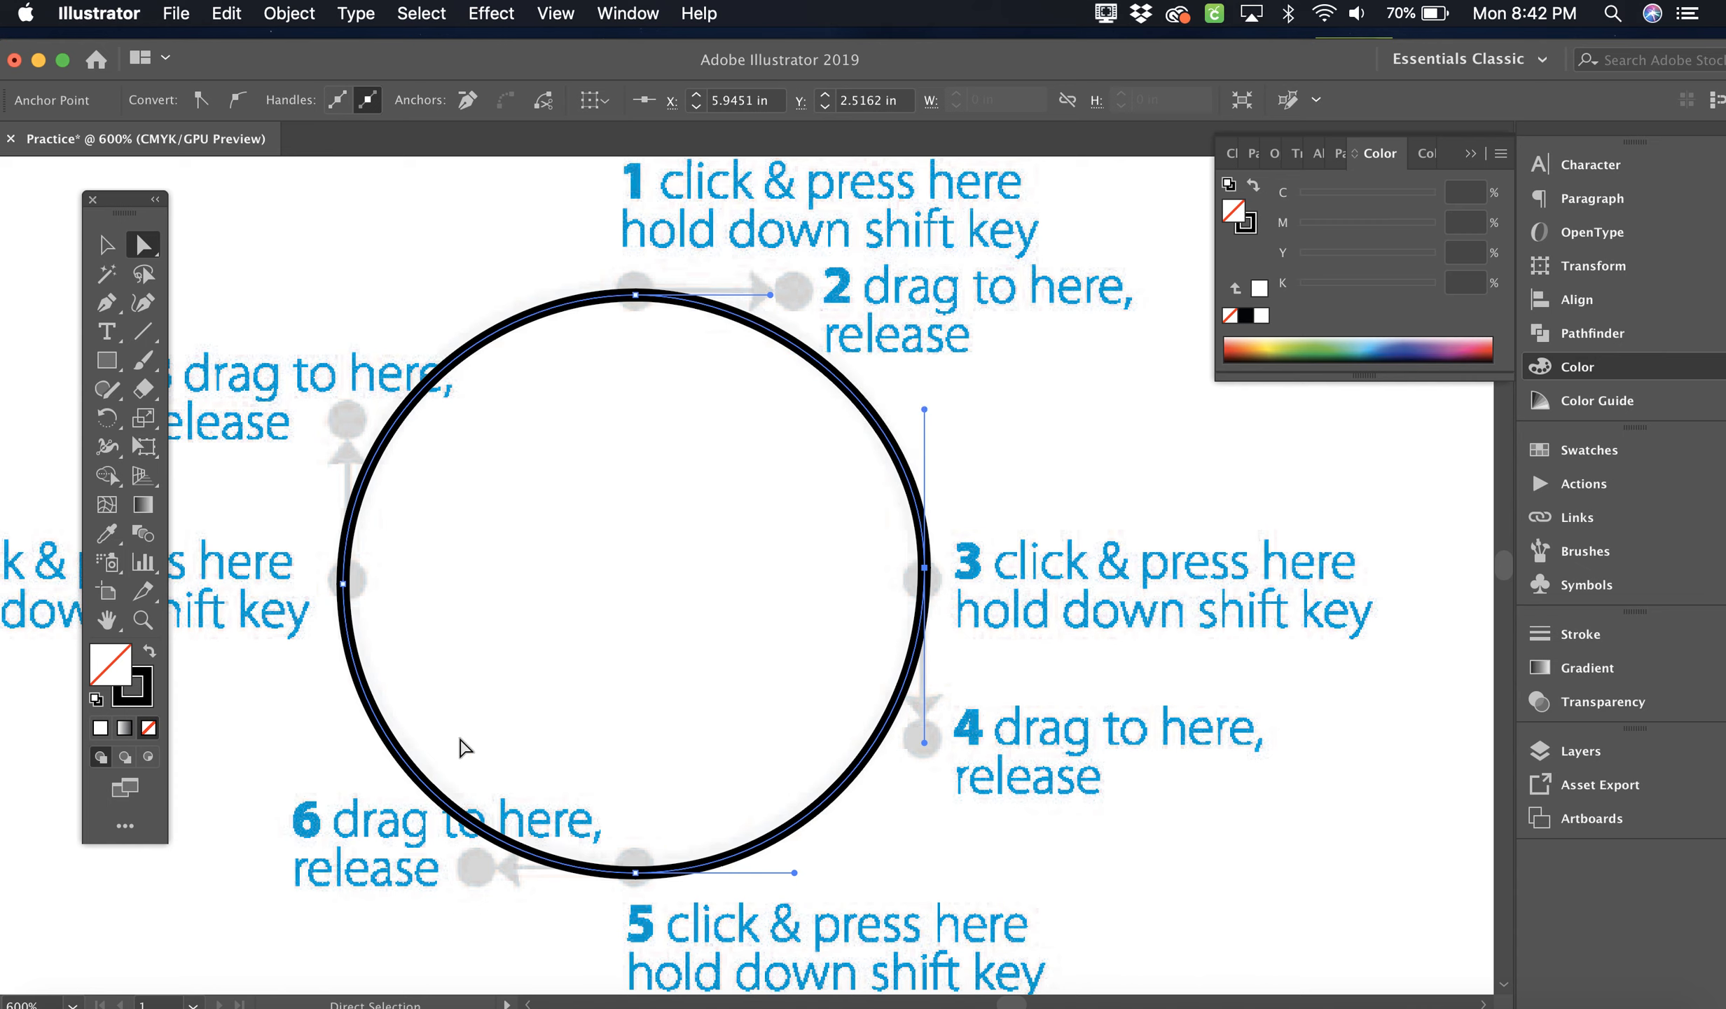
{"action": "left_click", "coordinate": [1082, 378]}
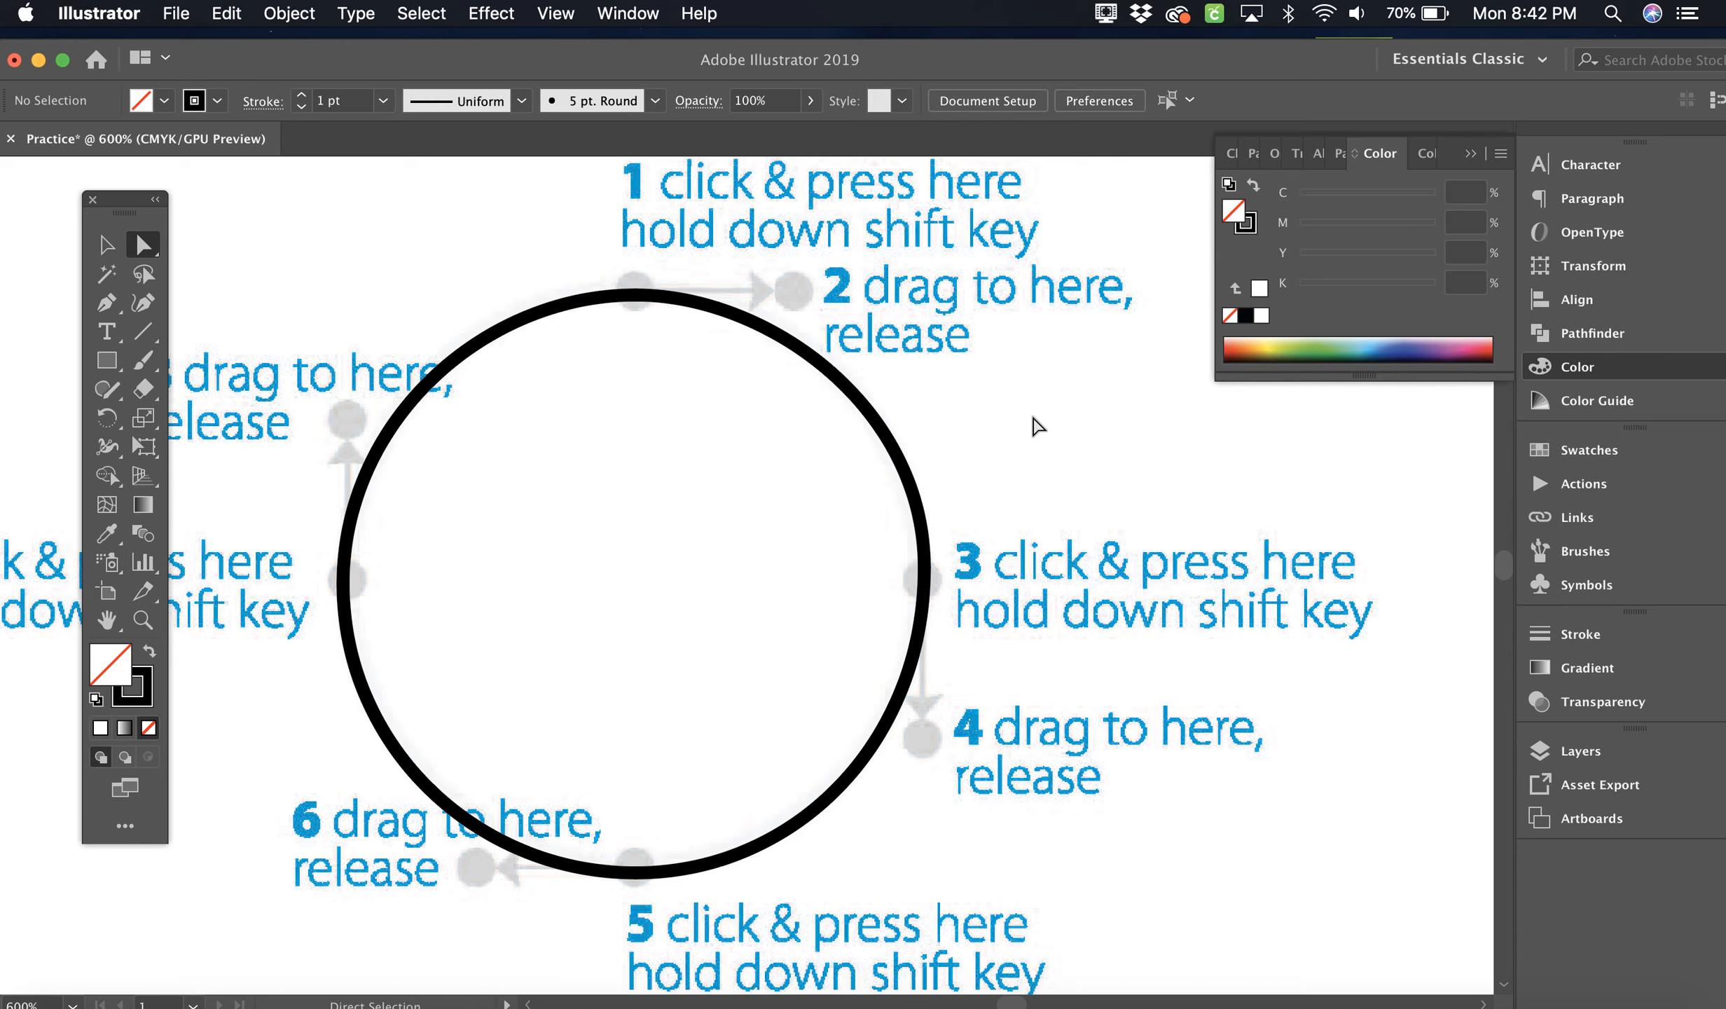
Select the circle's lower-right segment and slightly shorten its two handles at guide points 5 and 3.
{"action": "left_click", "coordinate": [827, 803]}
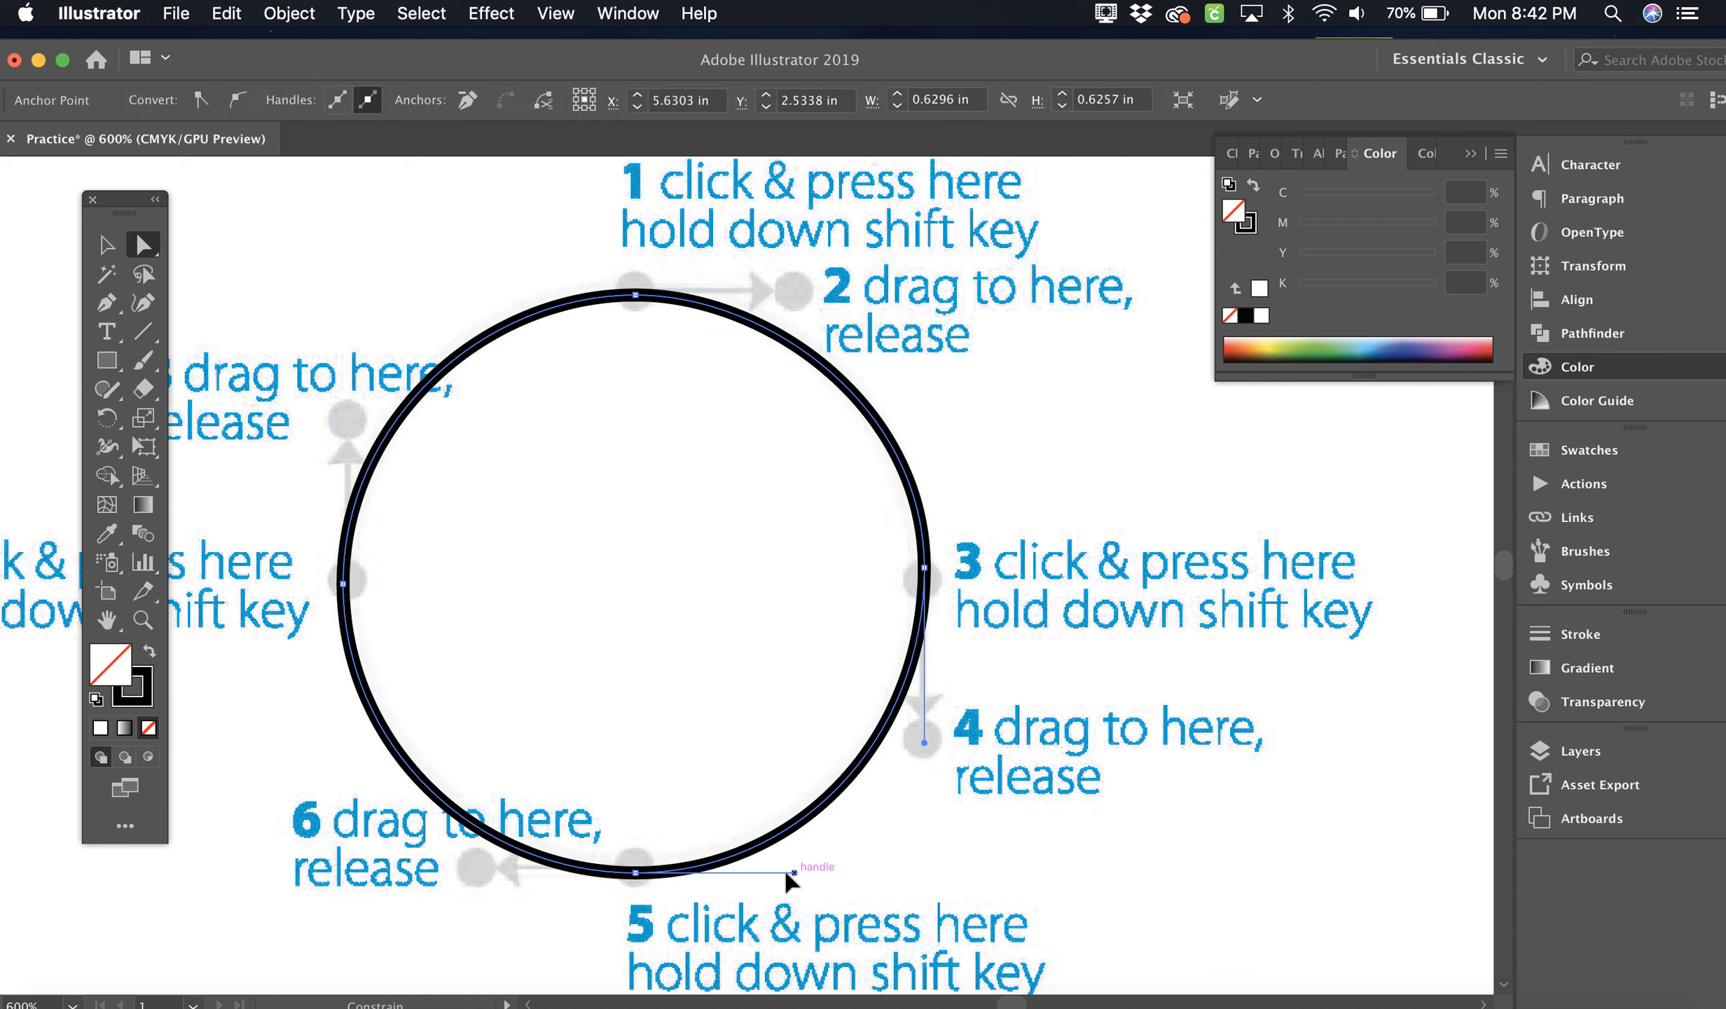
{"action": "left_click_drag", "start_coordinate": [794, 873], "coordinate": [775, 872]}
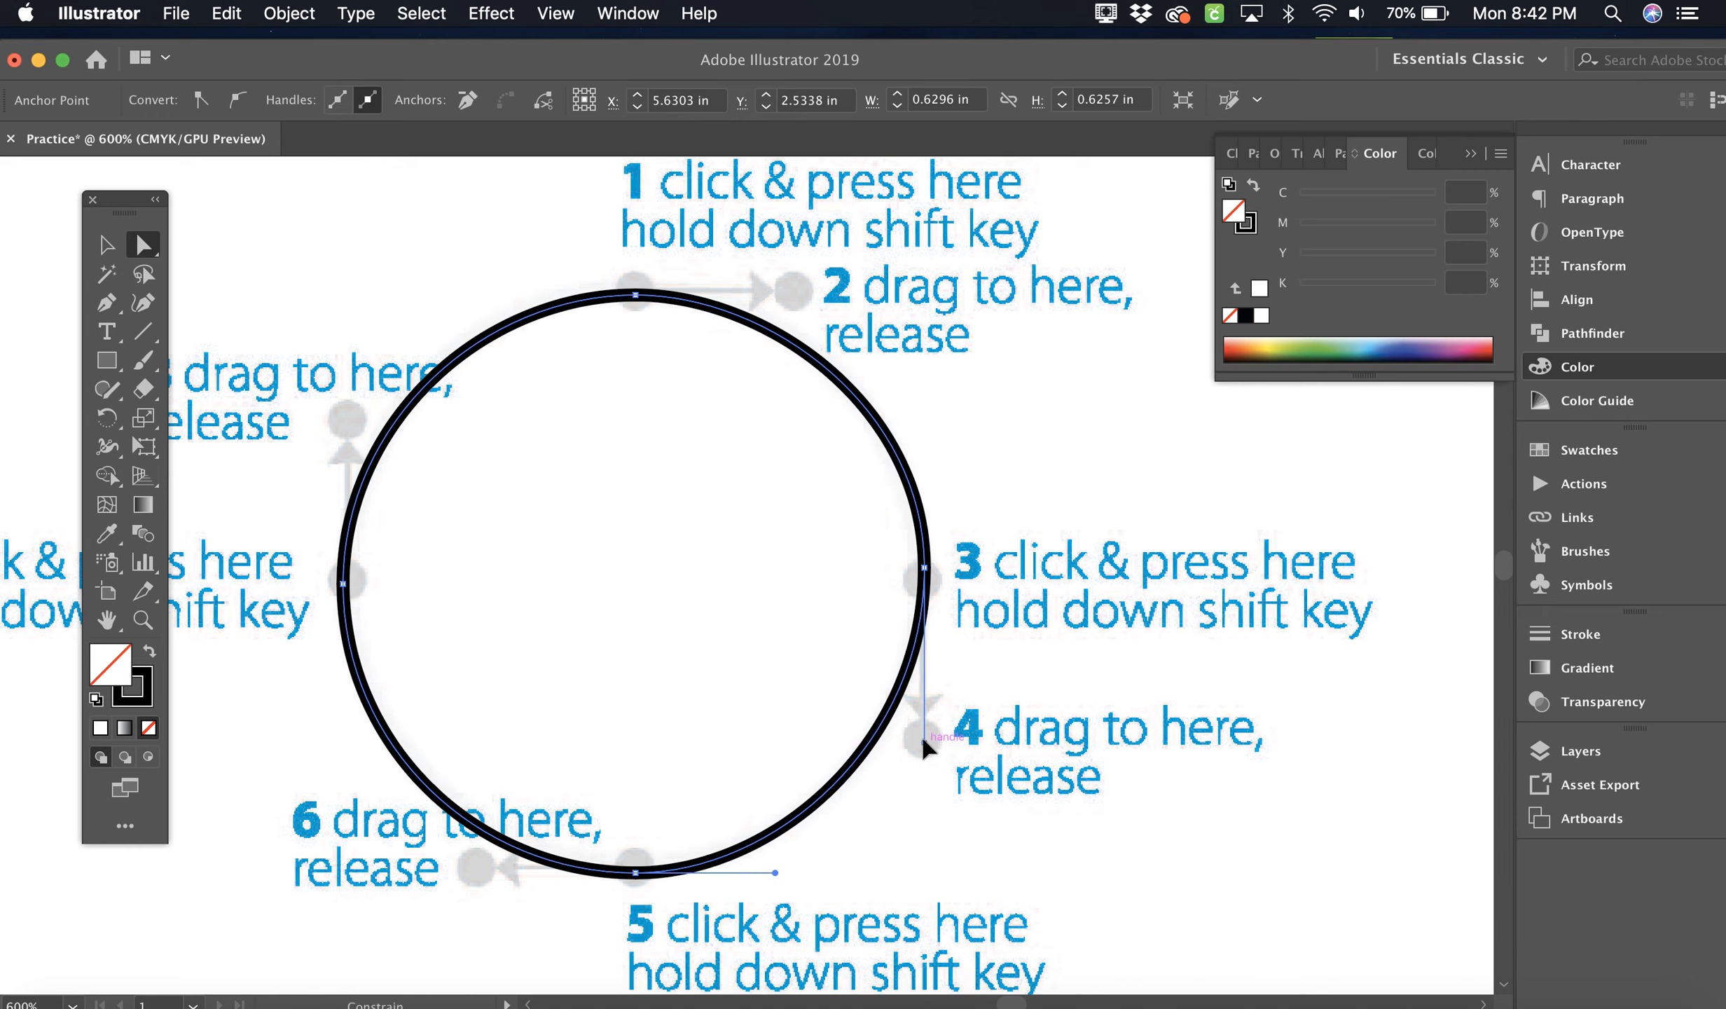
{"action": "left_click_drag", "start_coordinate": [925, 741], "coordinate": [925, 730]}
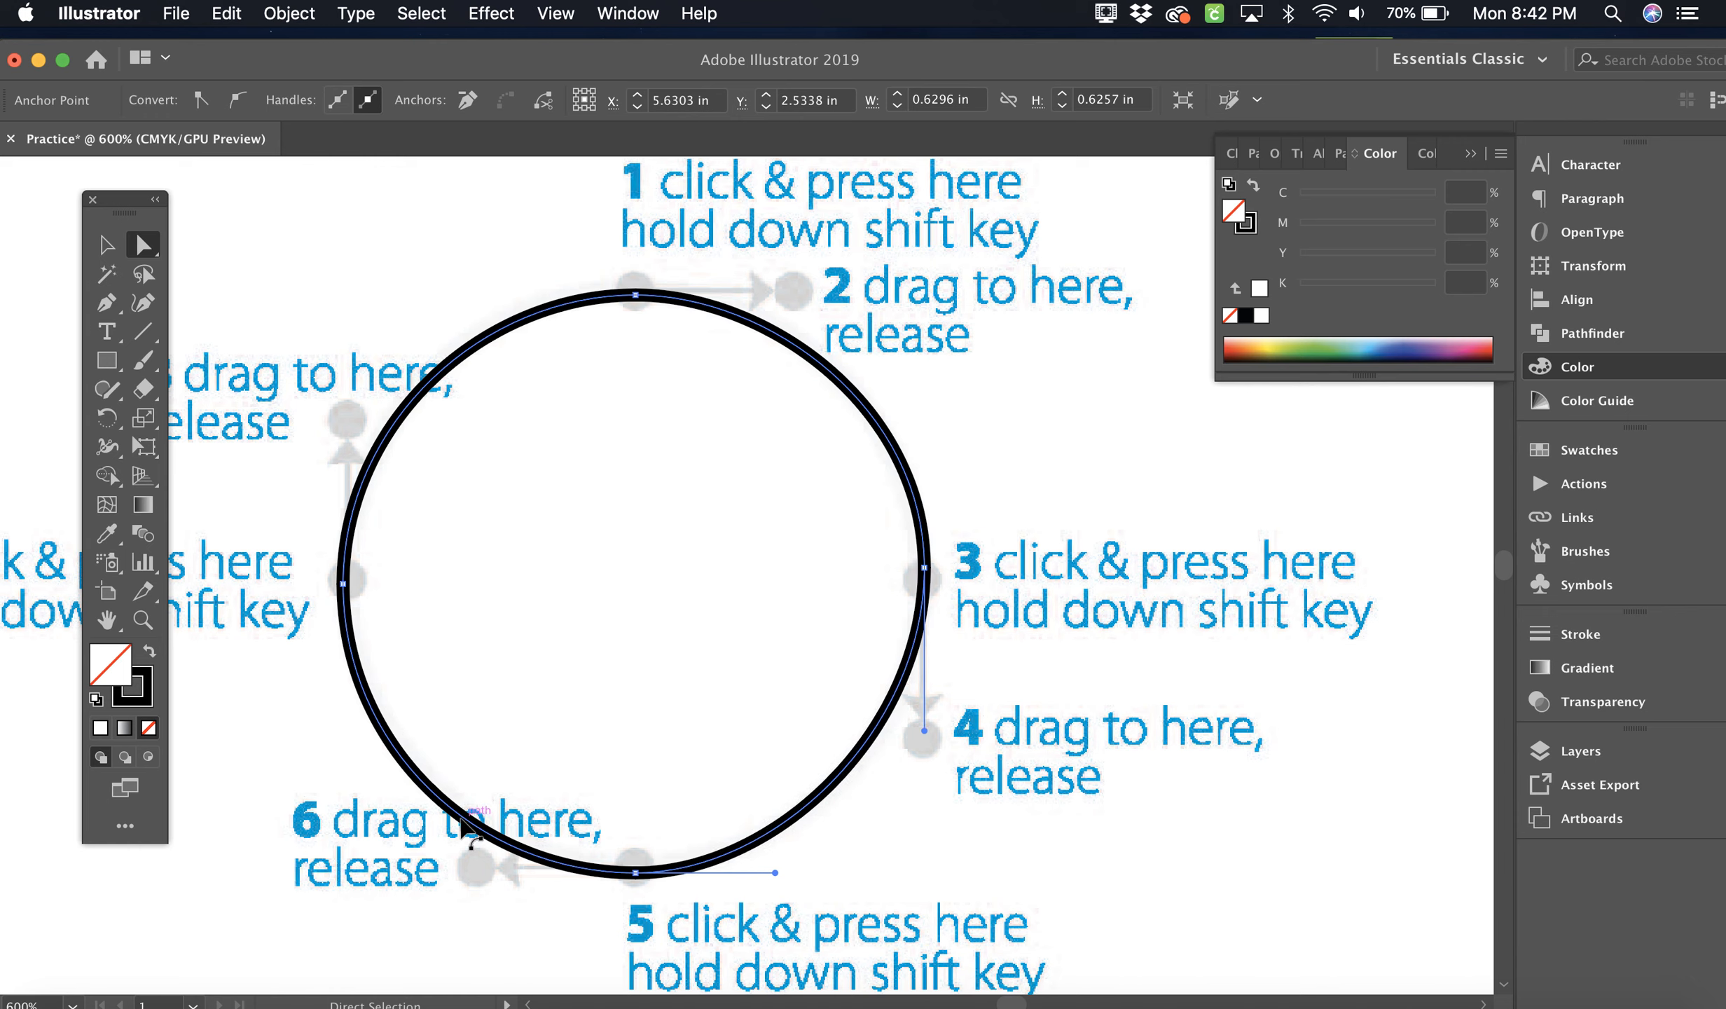
Try reshaping the circle's lower-left segment by pulling the curve inward toward the centre, and undo the change.
{"action": "left_click_drag", "start_coordinate": [468, 821], "coordinate": [652, 635]}
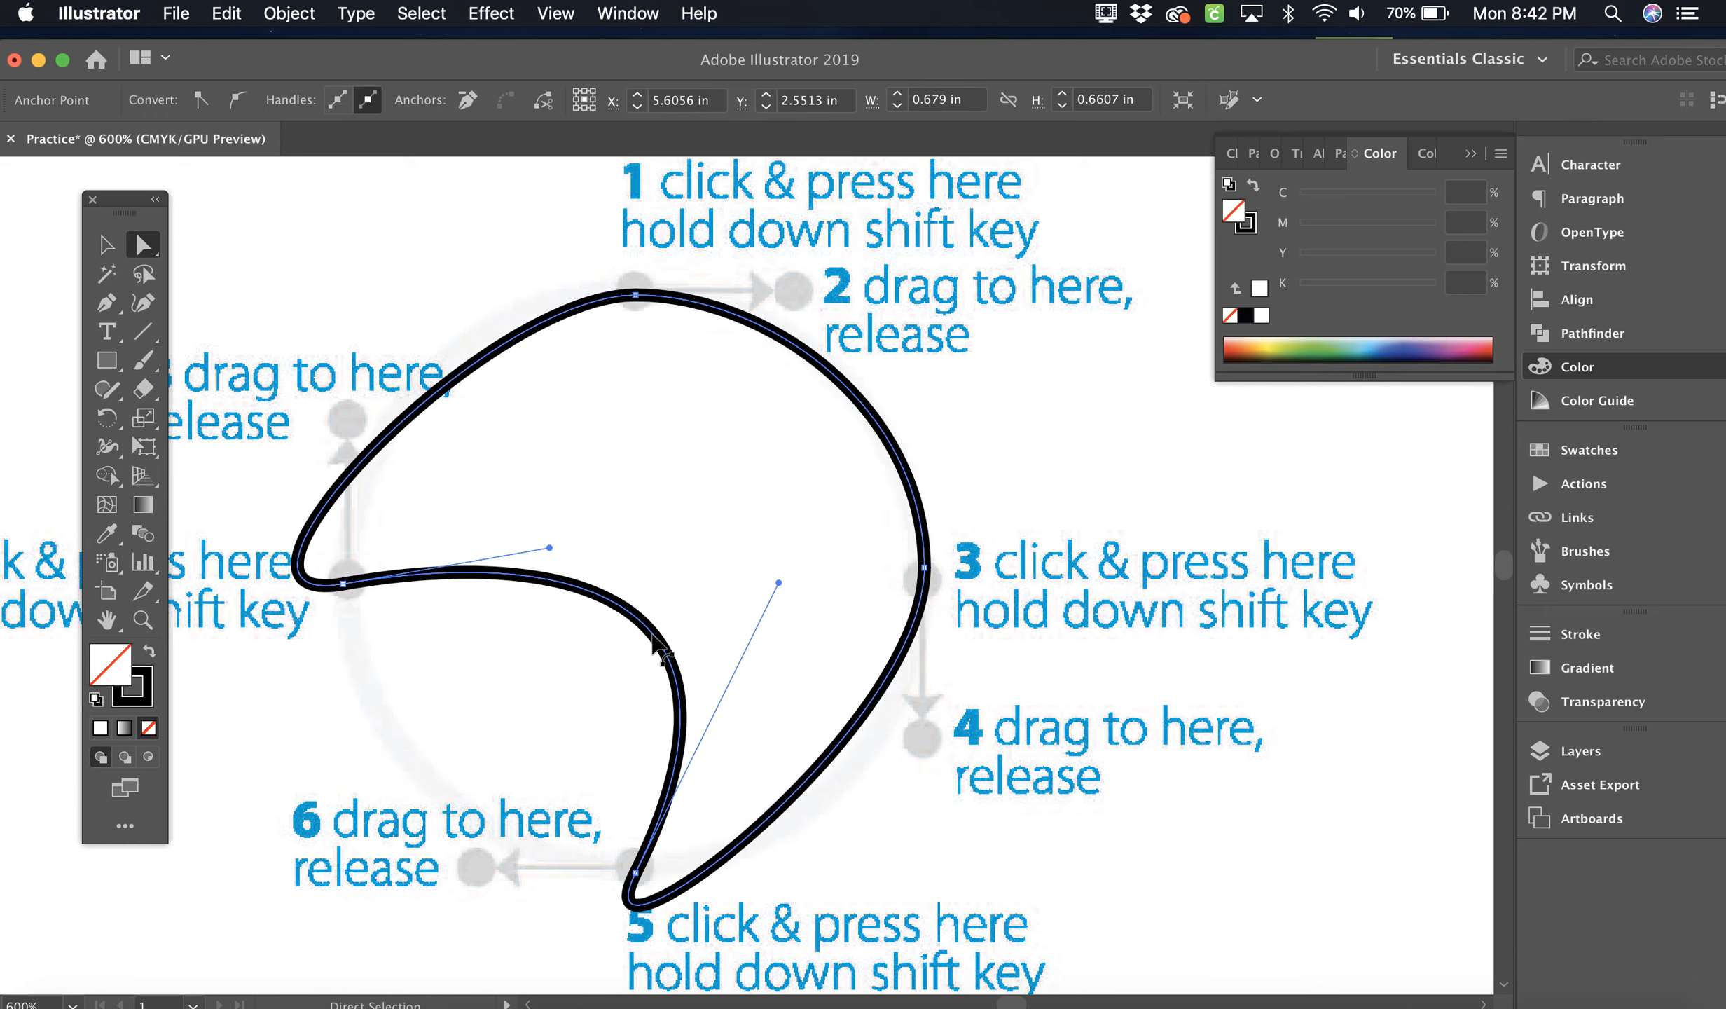
{"action": "key", "text": "super+z"}
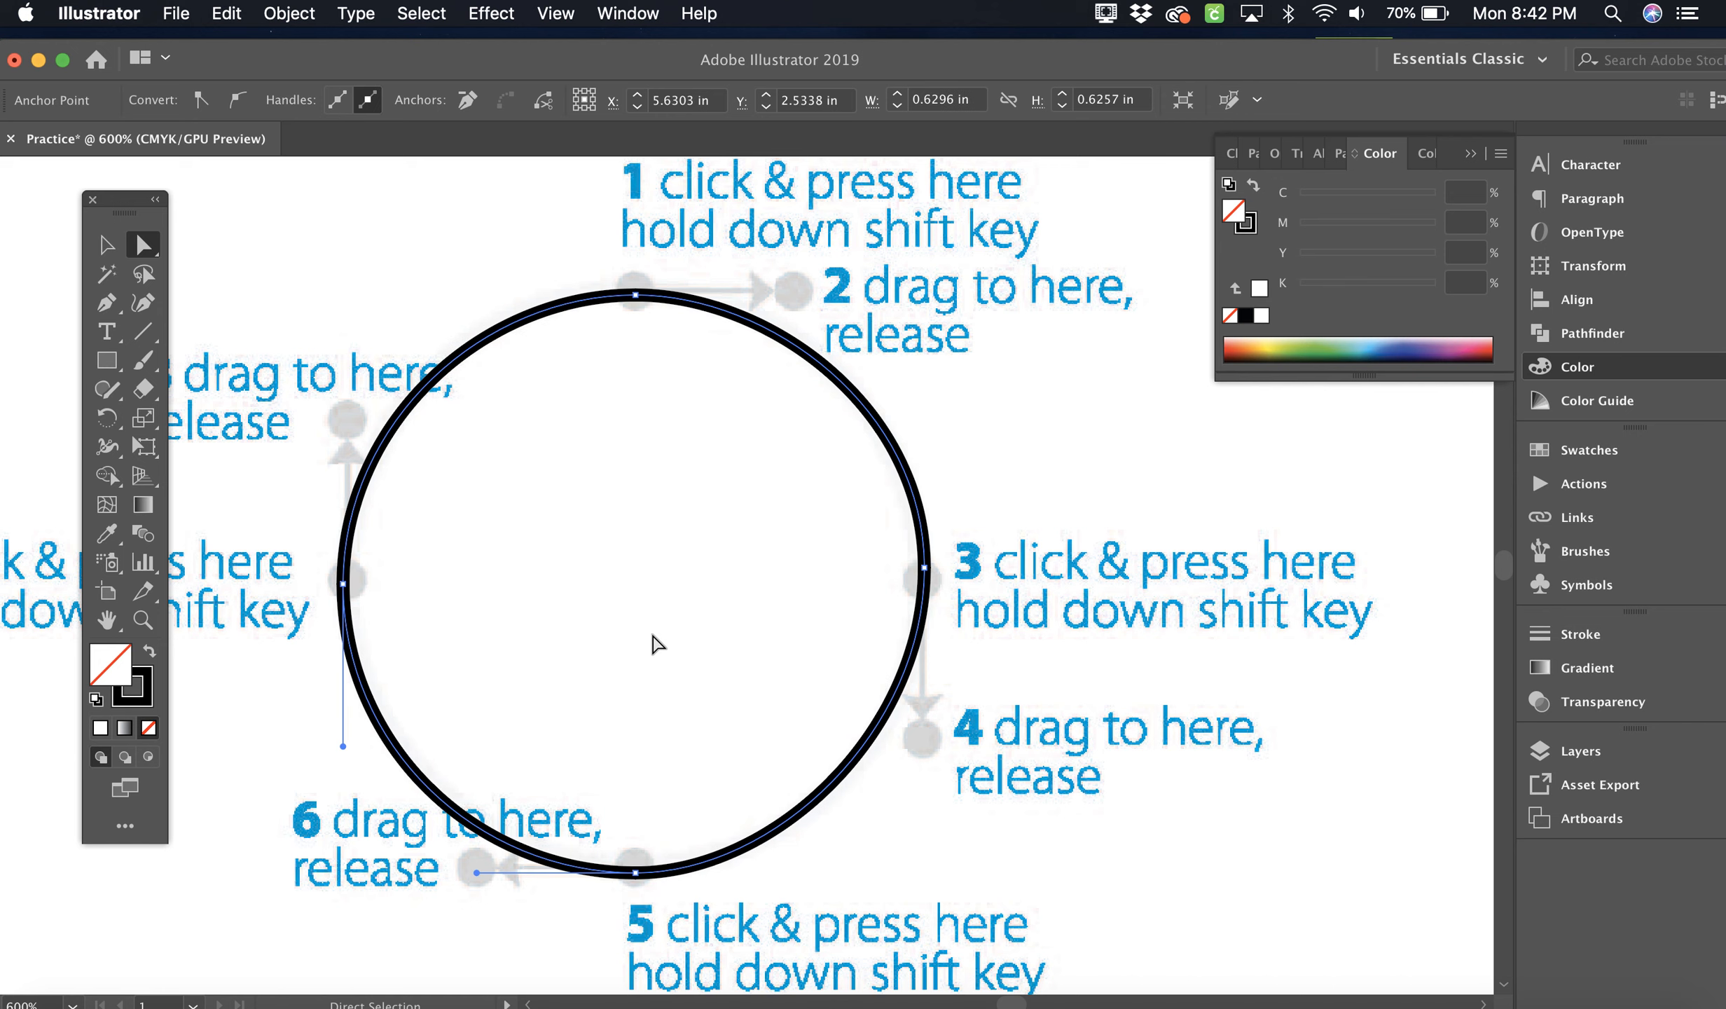
Review the whole exercise sheet, from the traced star and circle down to the remaining curve and corner-point exercises.
{"action": "key", "text": "super+0"}
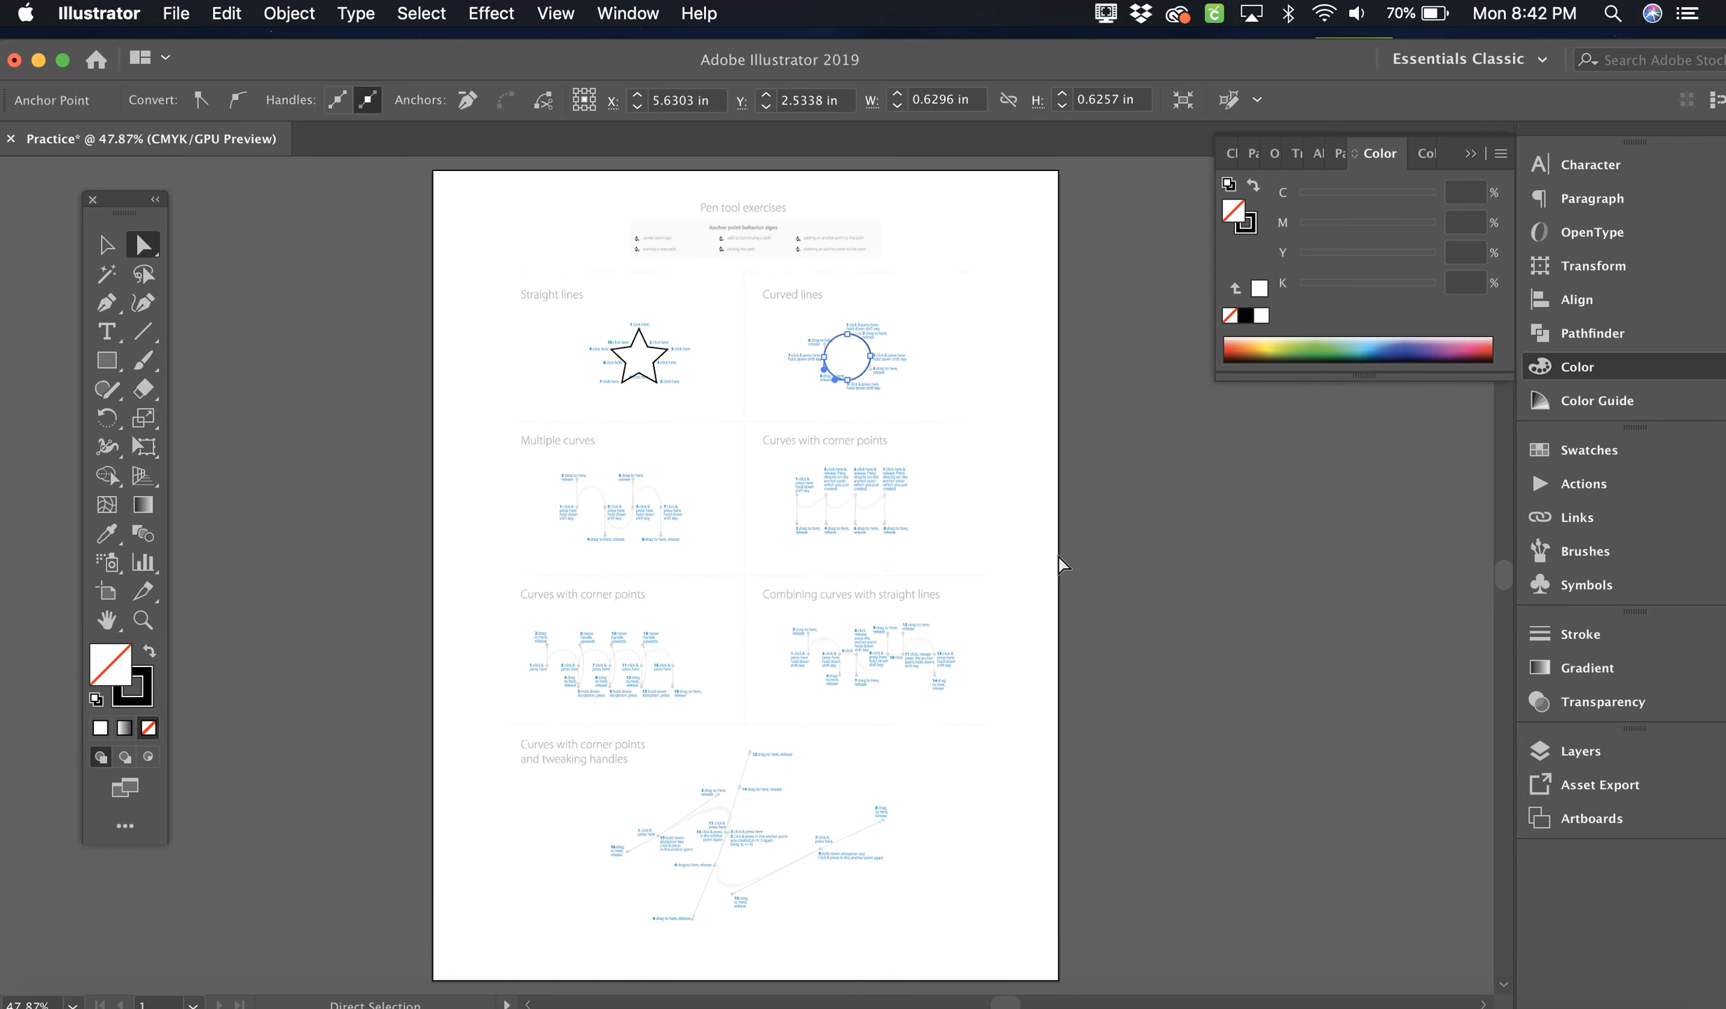
{"action": "key", "text": "super+1"}
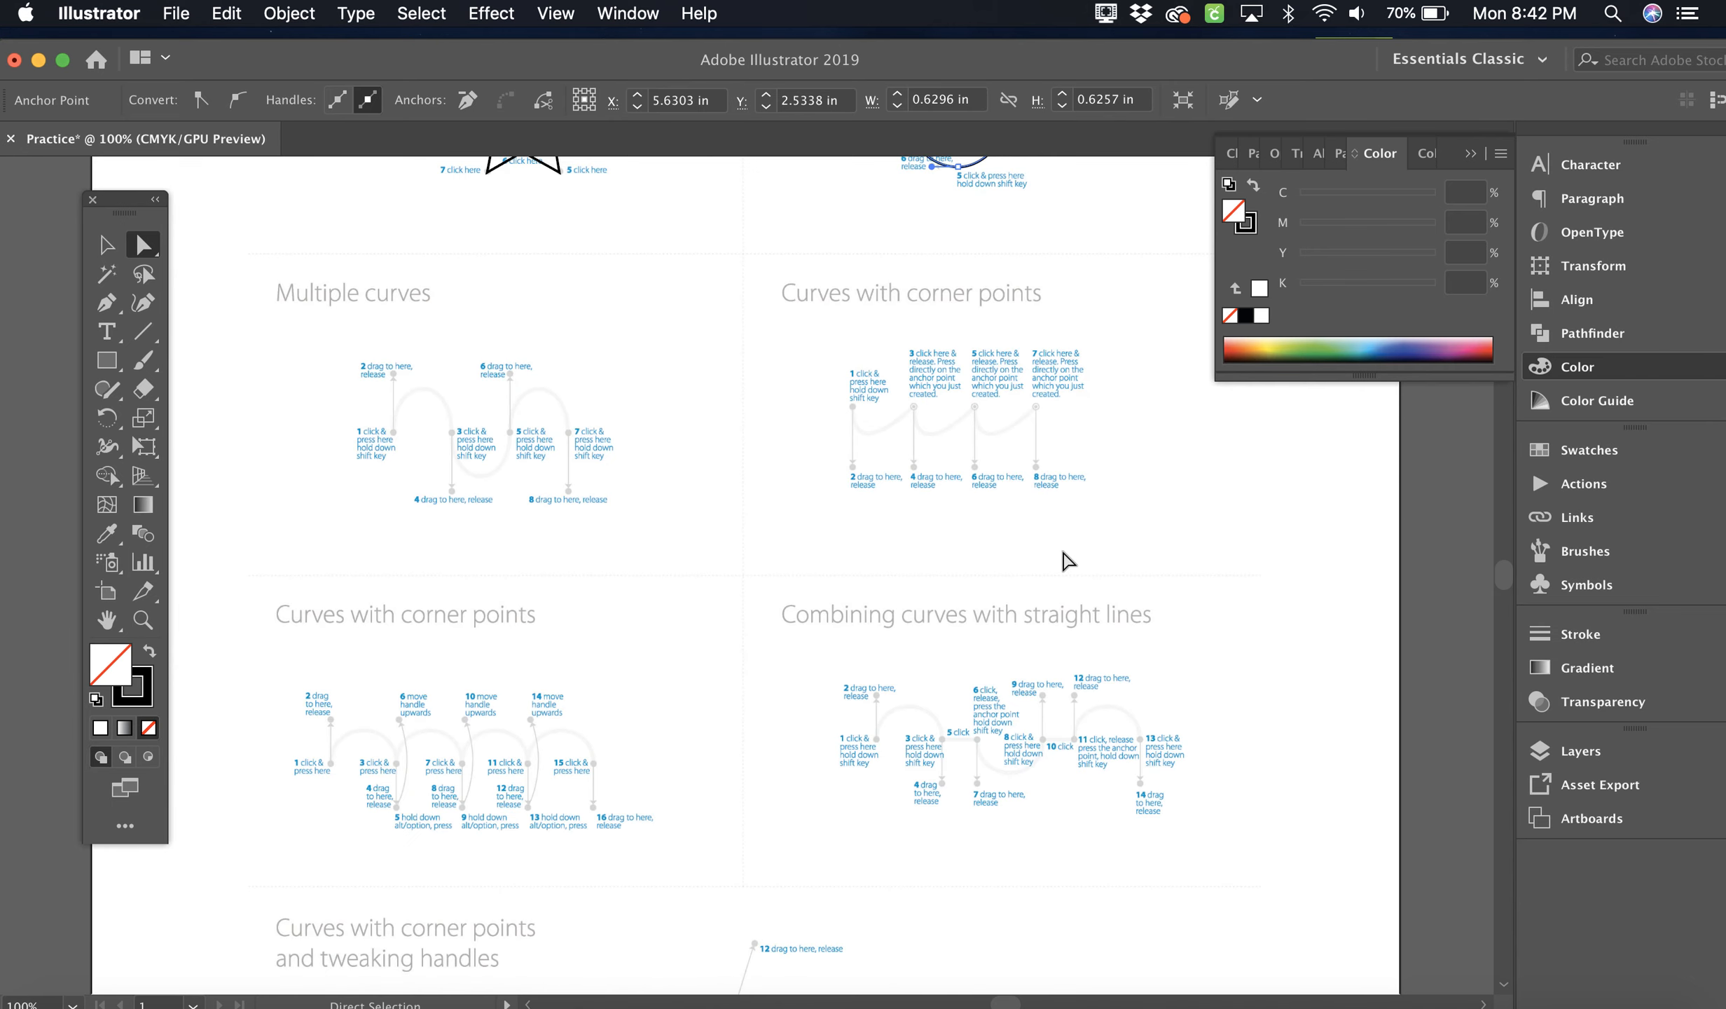
{"action": "scroll", "coordinate": [1064, 560], "scroll_direction": "up", "scroll_amount": 5}
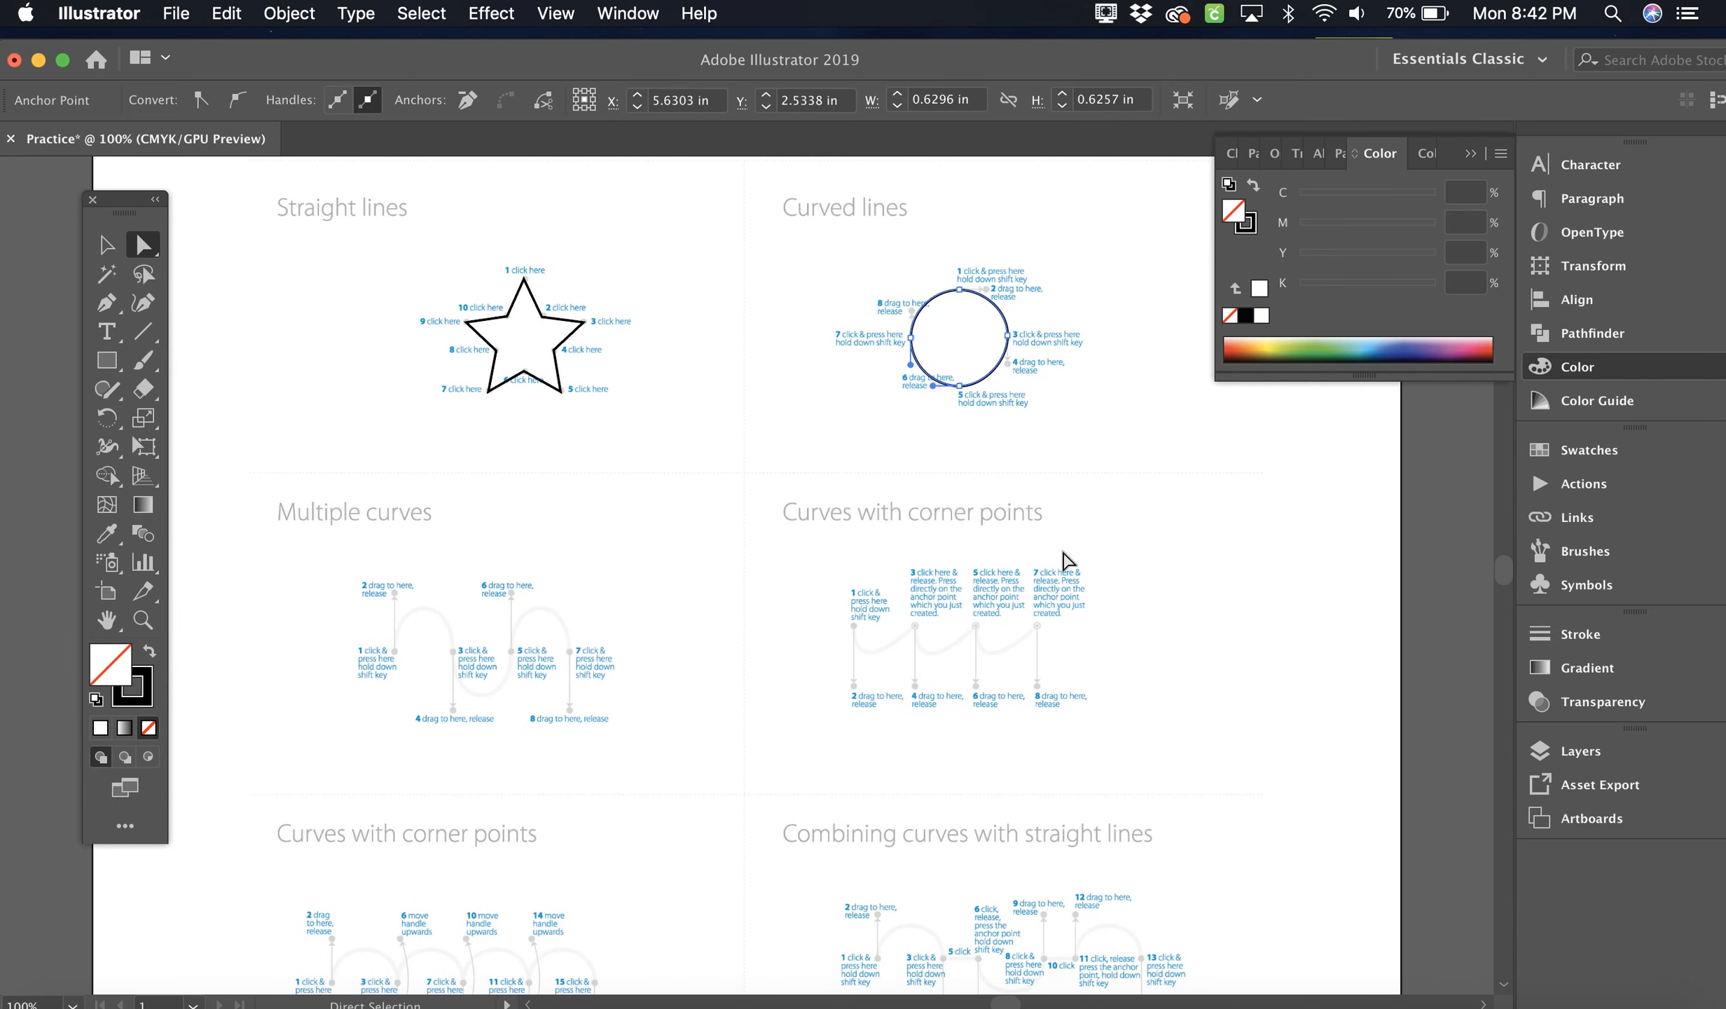
{"action": "key", "text": "super+equal"}
{"action": "key", "text": "super+equal"}
{"action": "key", "text": "super+equal"}
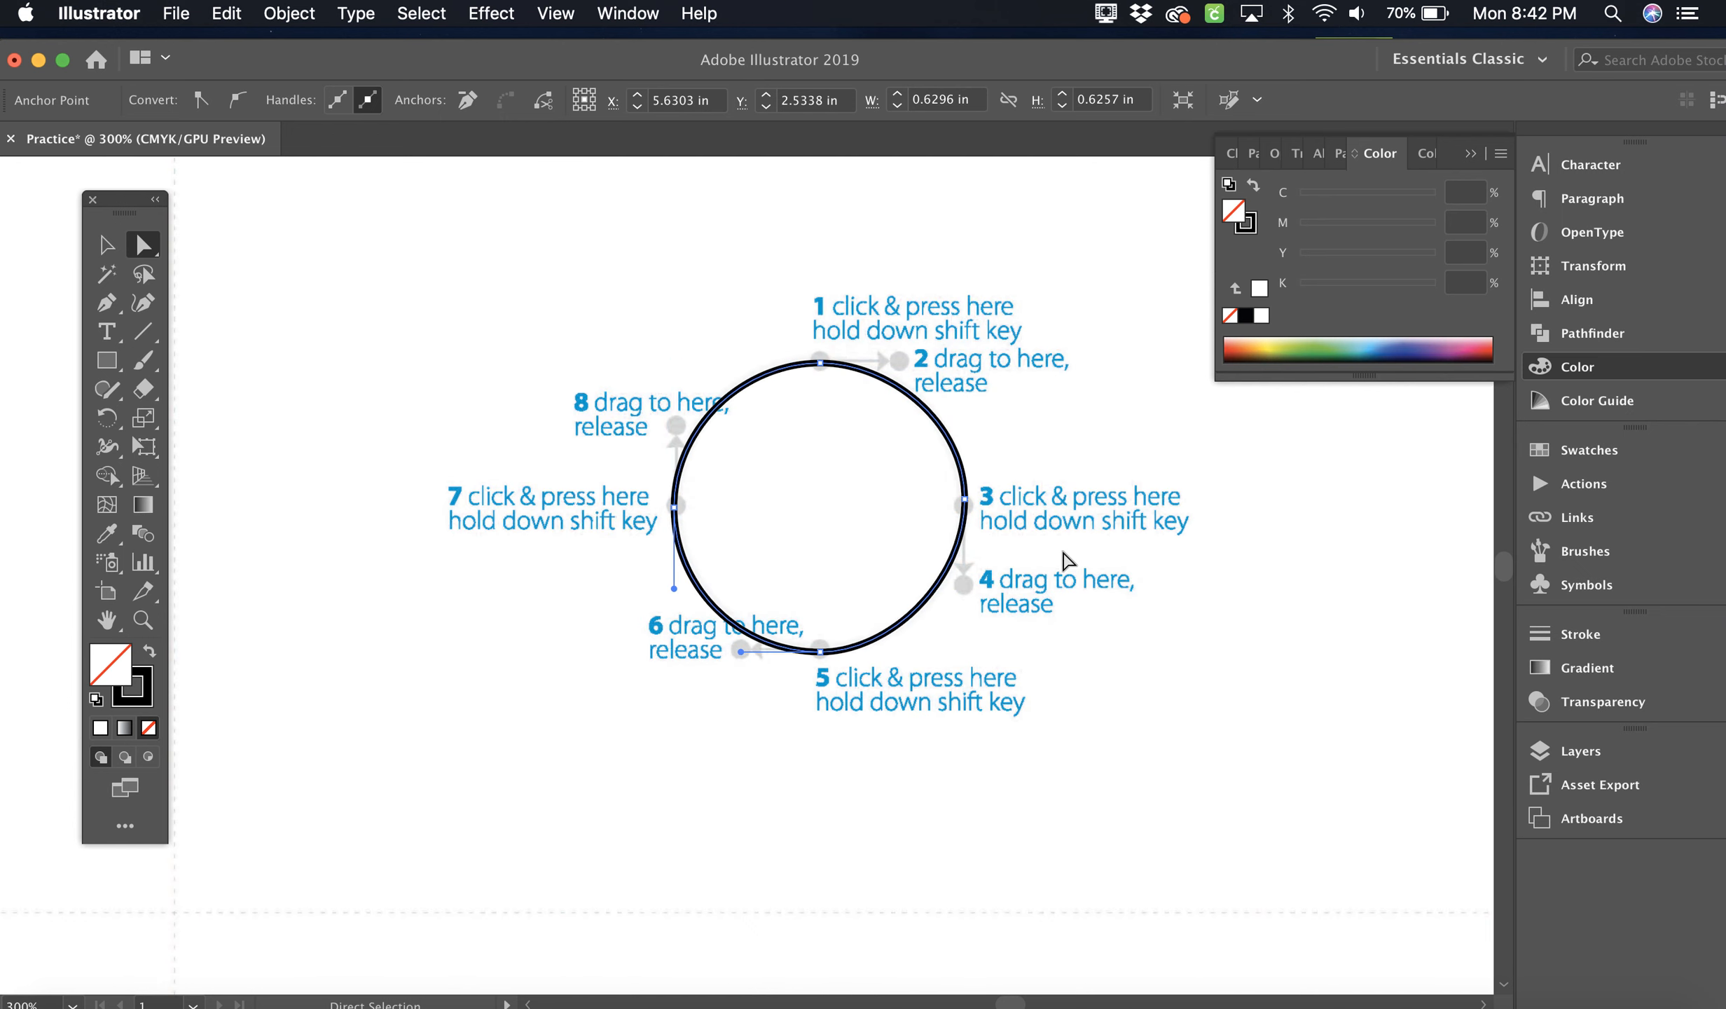
{"action": "key", "text": "super+minus"}
{"action": "key", "text": "super+minus"}
{"action": "key", "text": "super+minus"}
{"action": "key", "text": "super+minus"}
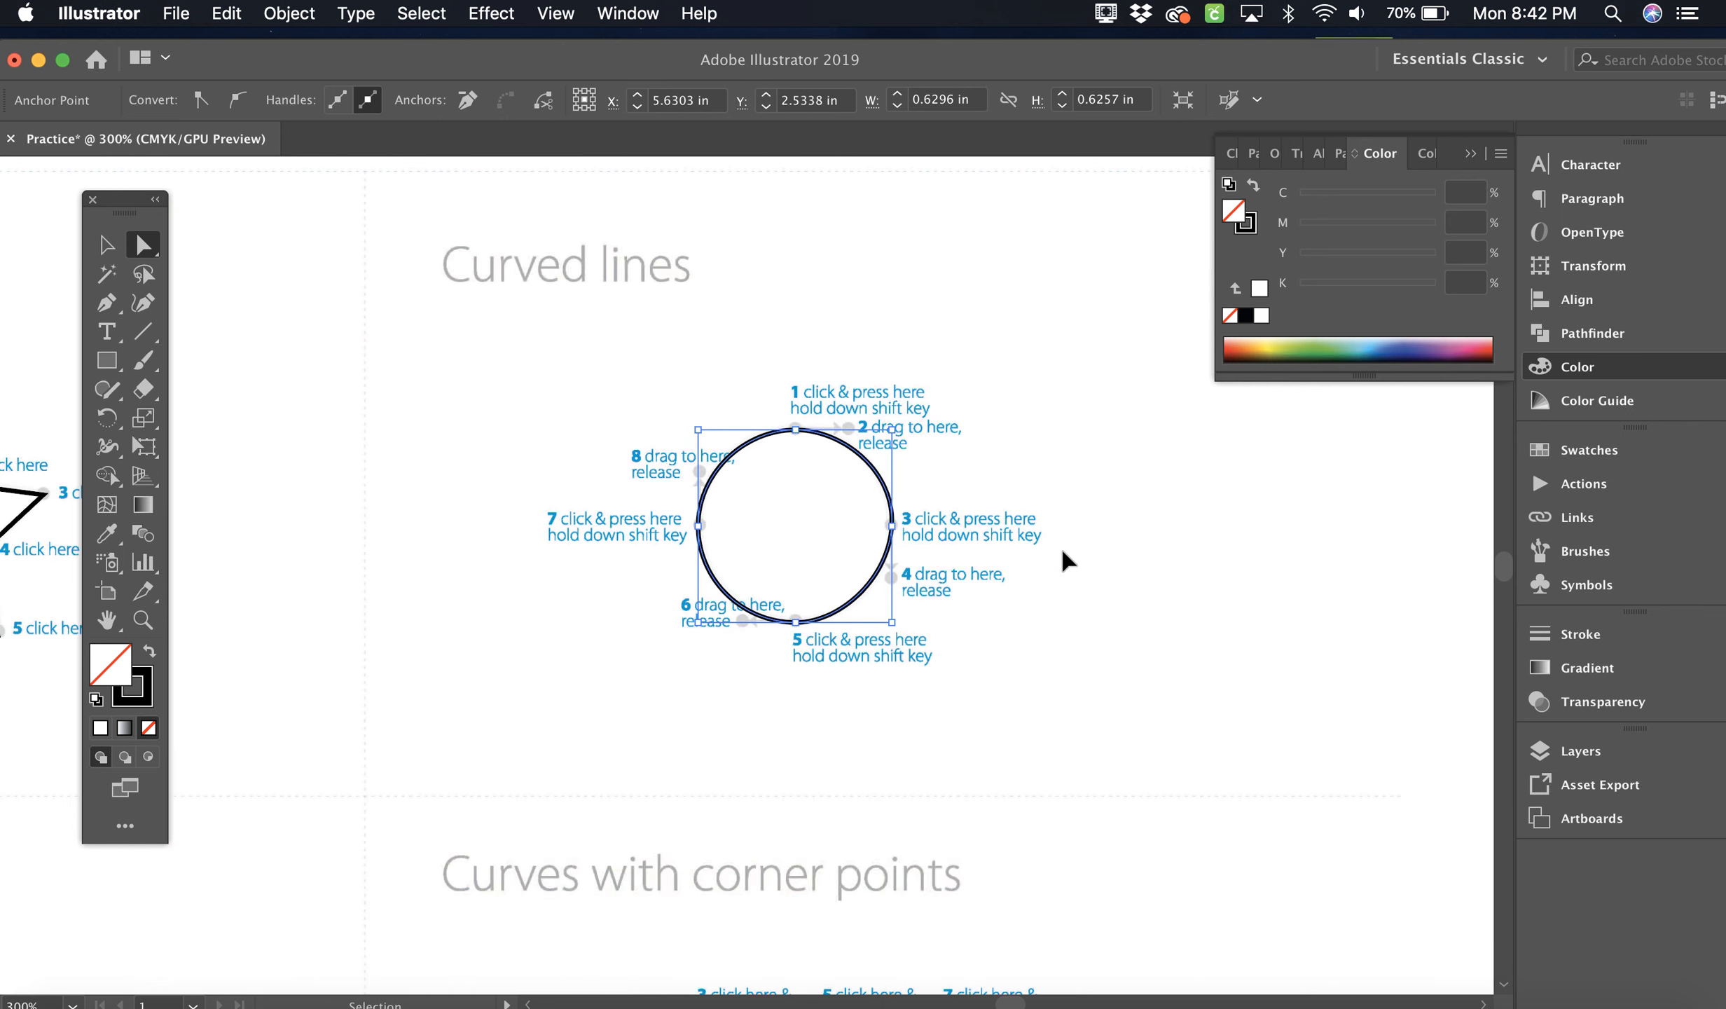
{"action": "scroll", "coordinate": [1063, 552], "scroll_direction": "down", "scroll_amount": 5}
{"action": "scroll", "coordinate": [1062, 552], "scroll_direction": "left", "scroll_amount": 2}
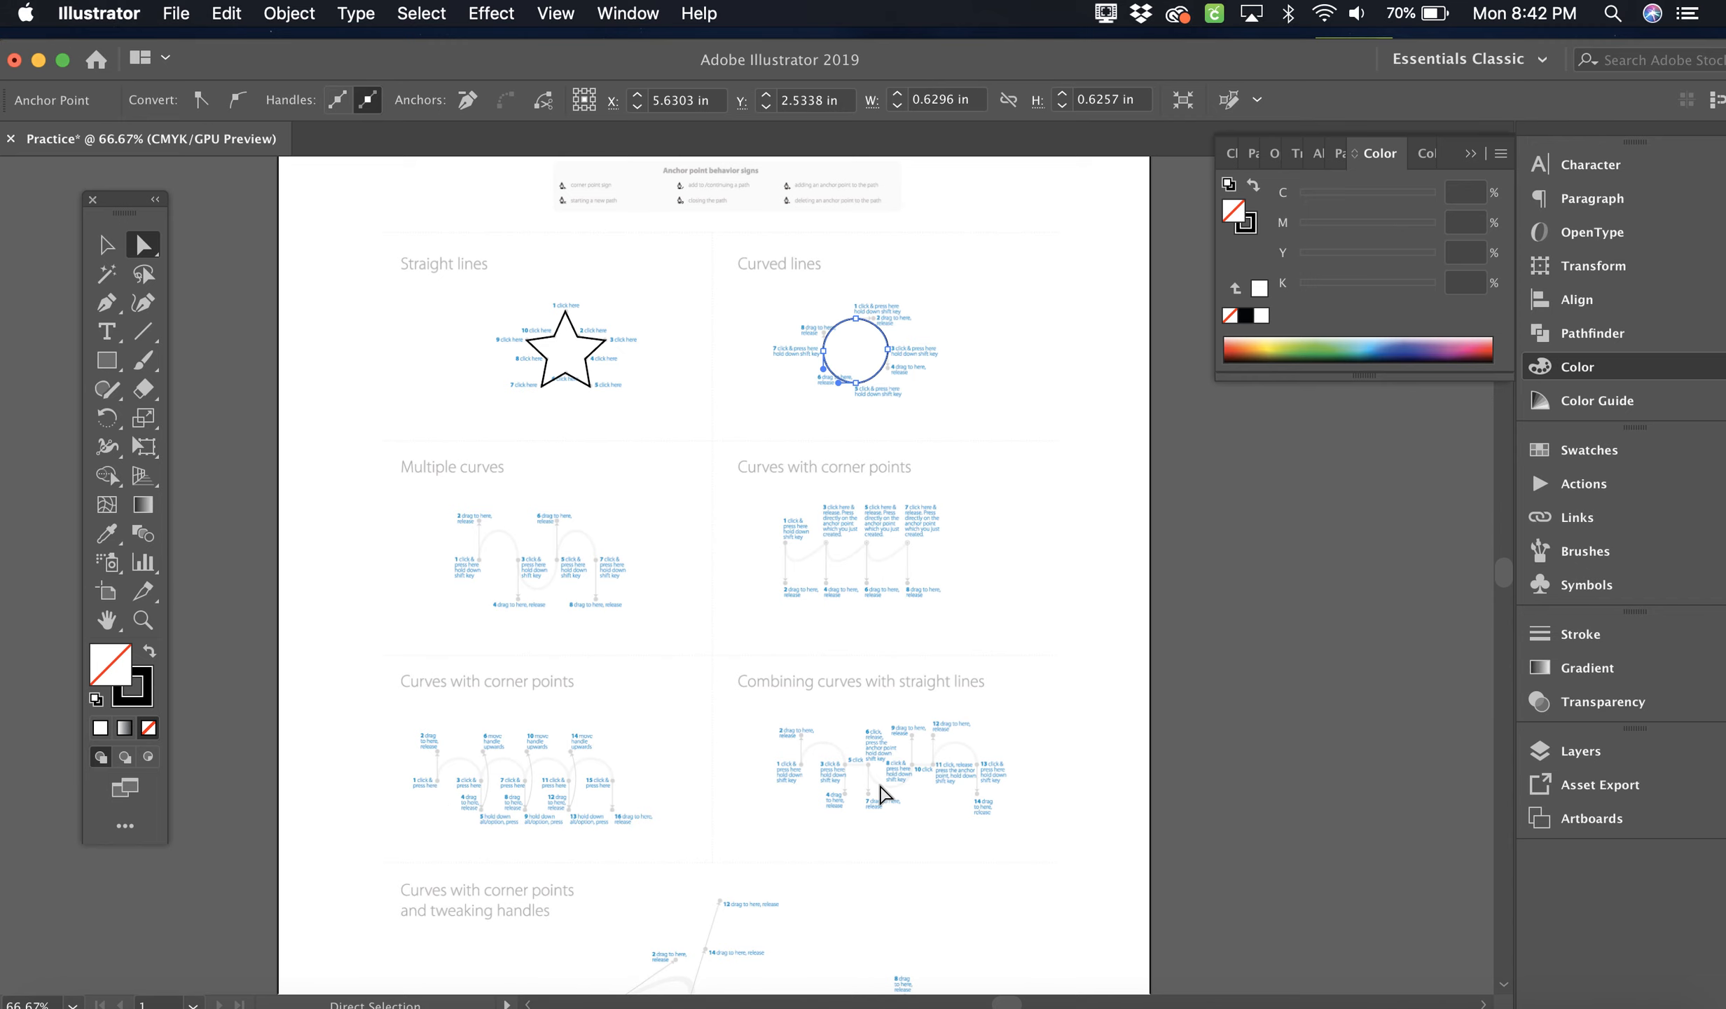
{"action": "scroll", "coordinate": [881, 793], "scroll_direction": "down", "scroll_amount": 5}
{"action": "scroll", "coordinate": [881, 794], "scroll_direction": "right", "scroll_amount": 1}
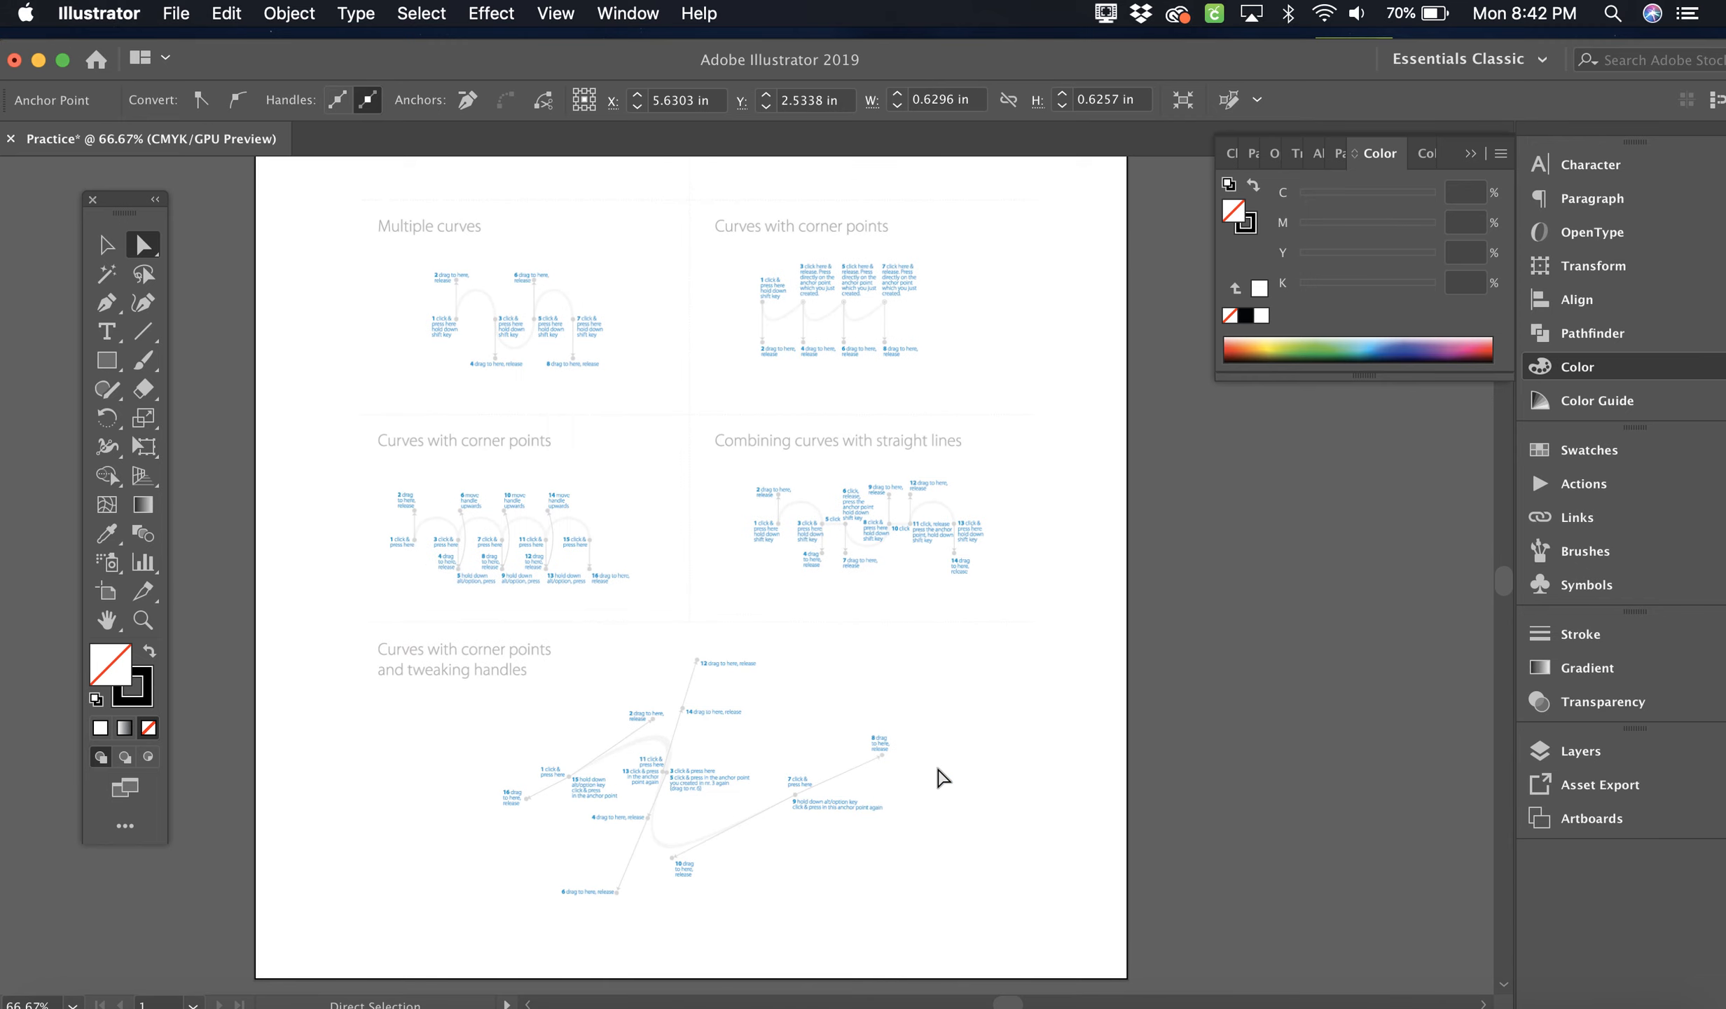
{"action": "scroll", "coordinate": [738, 598], "scroll_direction": "up", "scroll_amount": 1}
{"action": "scroll", "coordinate": [734, 597], "scroll_direction": "up", "scroll_amount": 7}
{"action": "scroll", "coordinate": [733, 597], "scroll_direction": "left", "scroll_amount": 1}
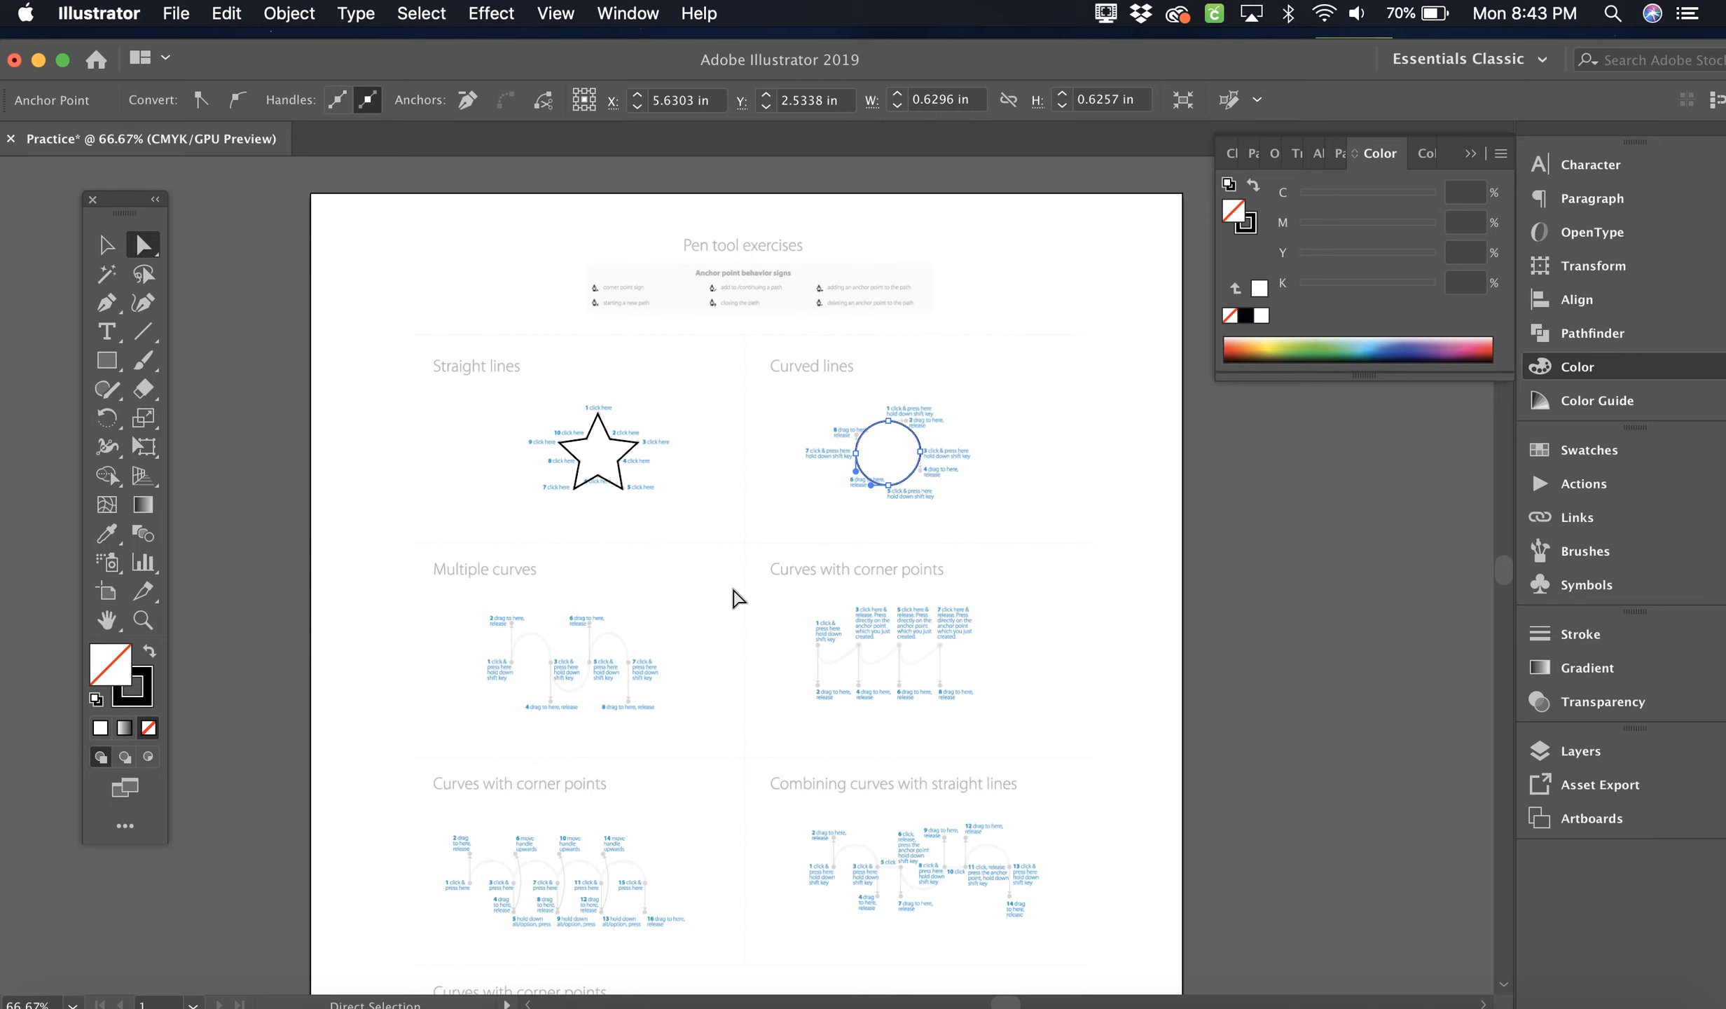
{"action": "left_click", "coordinate": [1415, 1006]}
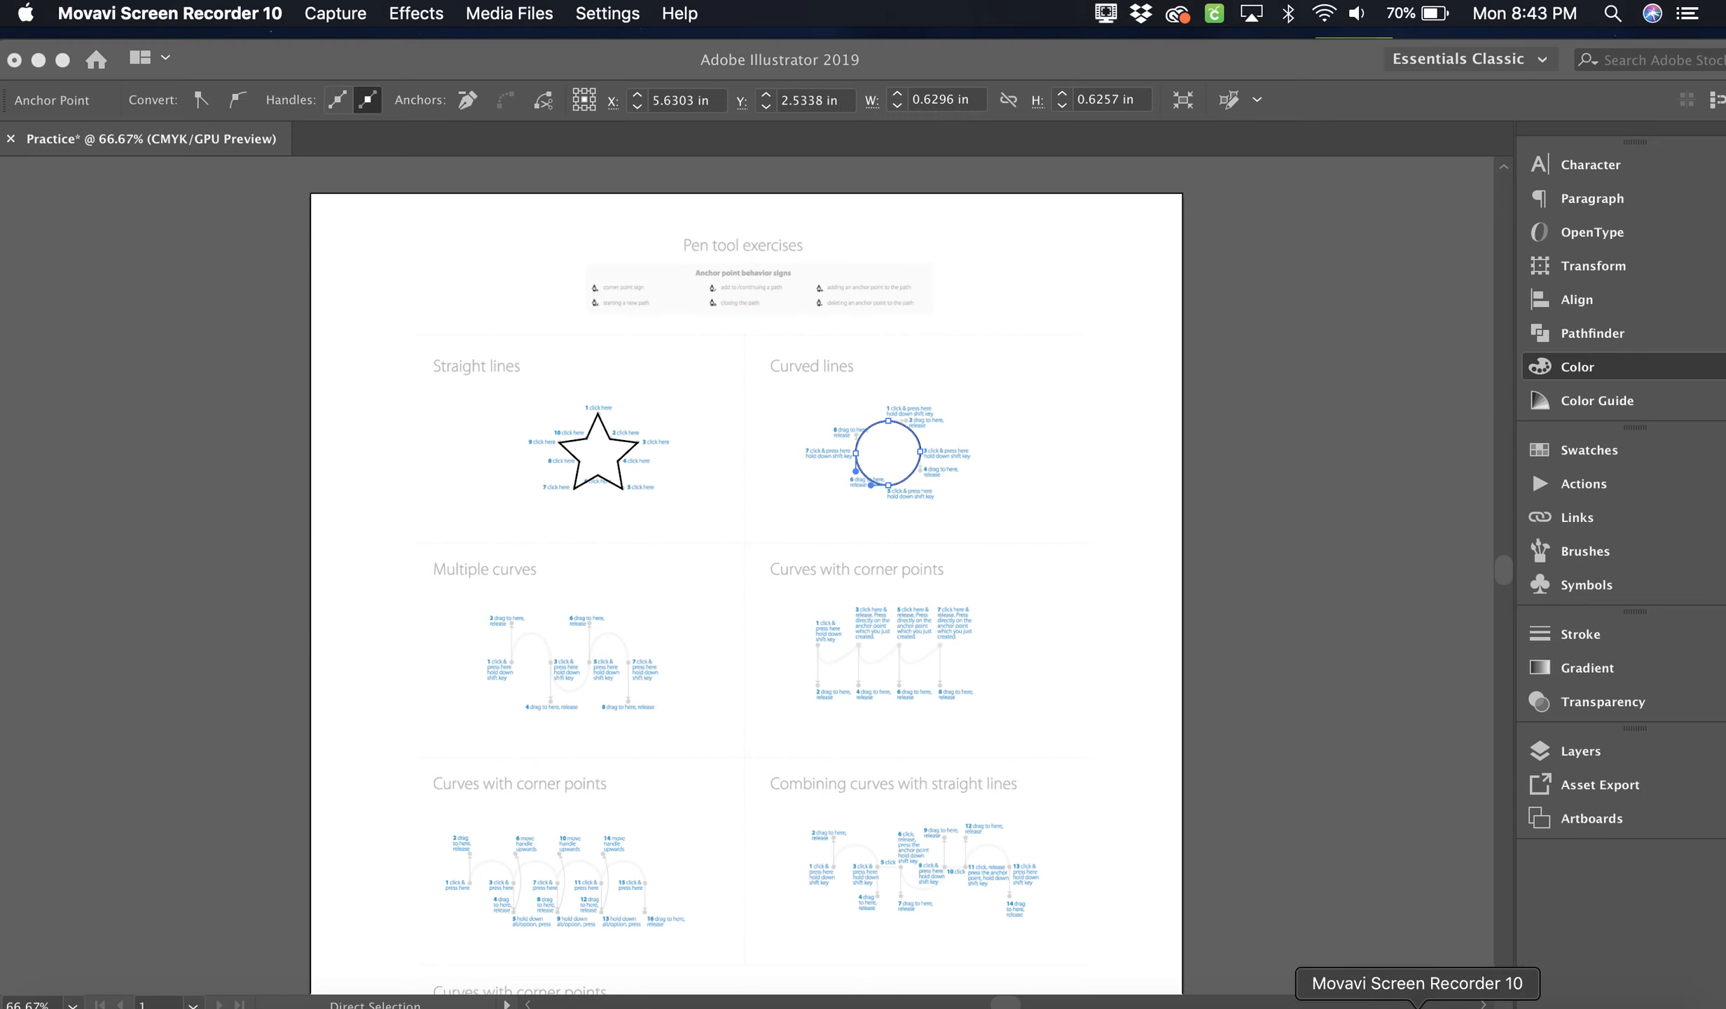